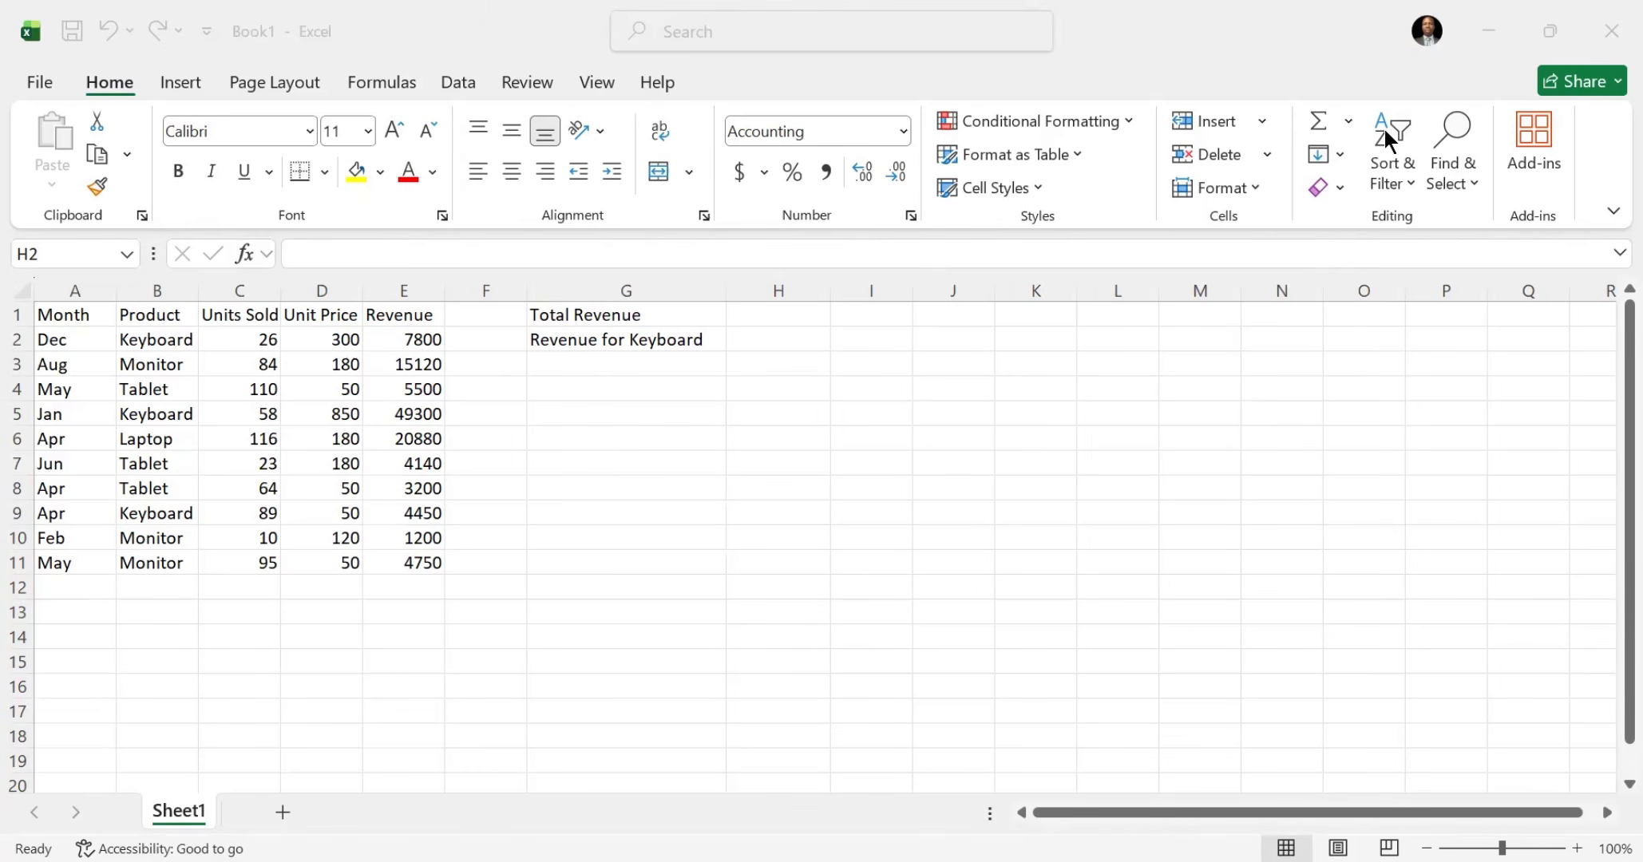
Step: Examine the sales table's Month, Product, Units Sold, Unit Price and Revenue columns and the Revenue formula in E2
left_click(74, 314)
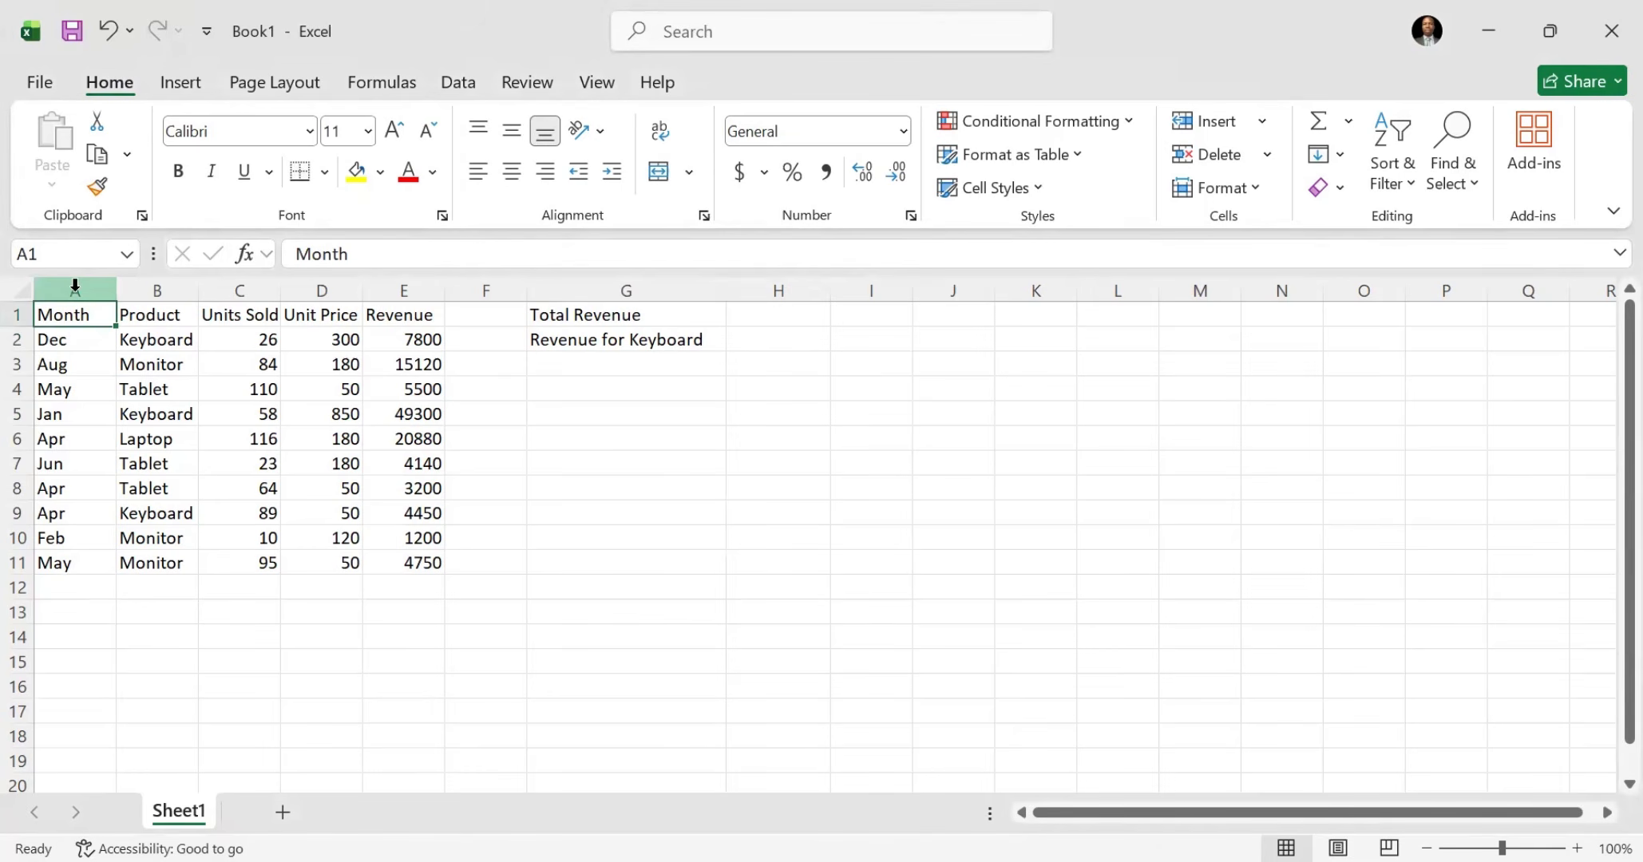
left_click(77, 290)
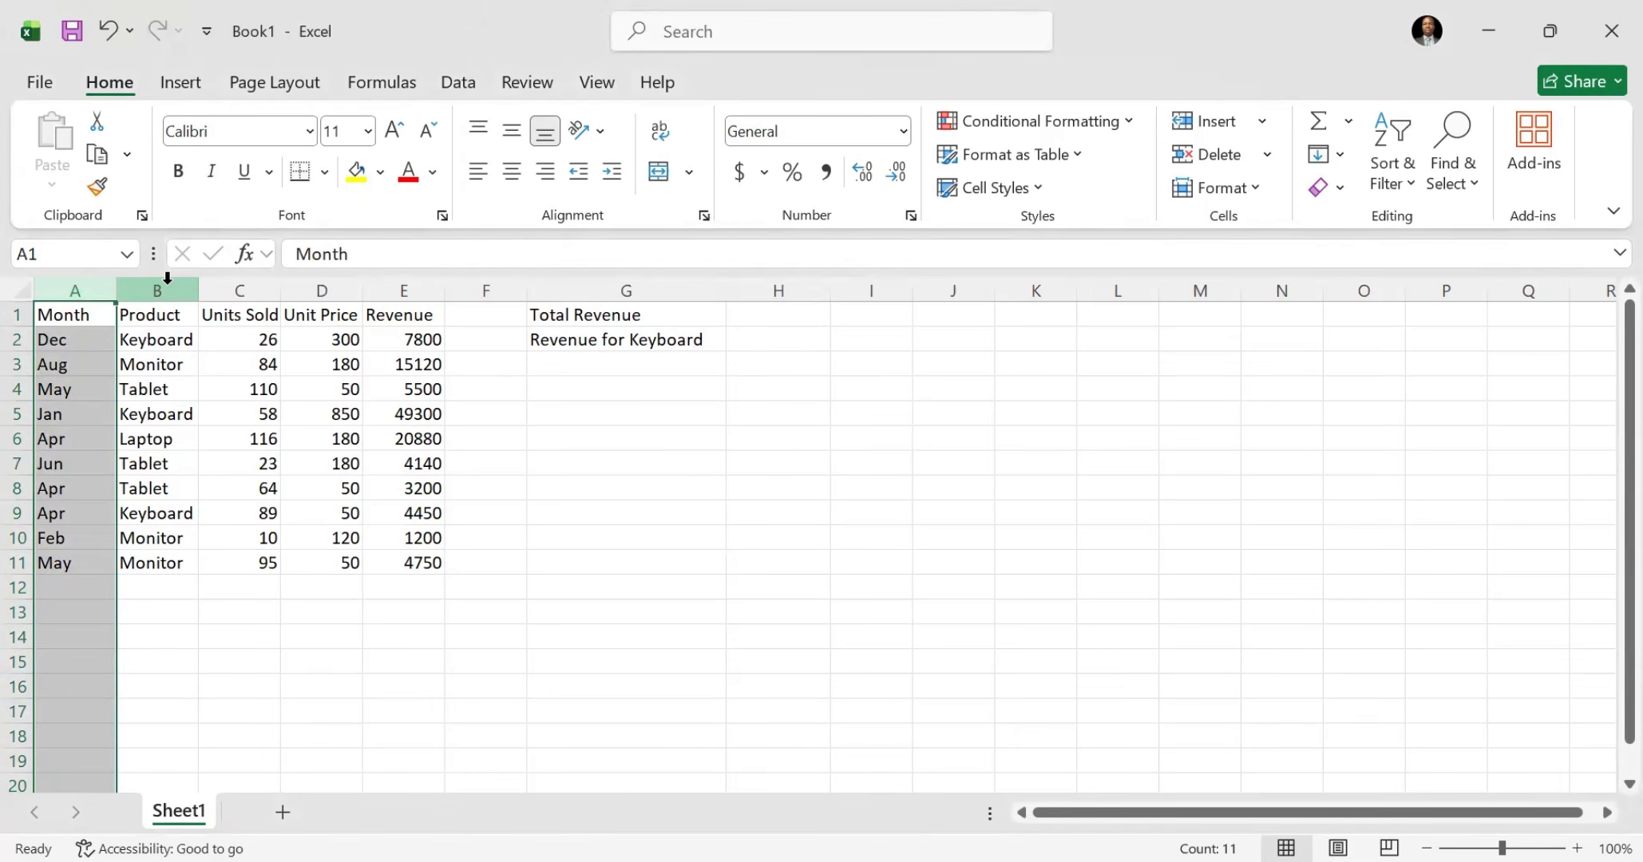
left_click(160, 290)
left_click(252, 313)
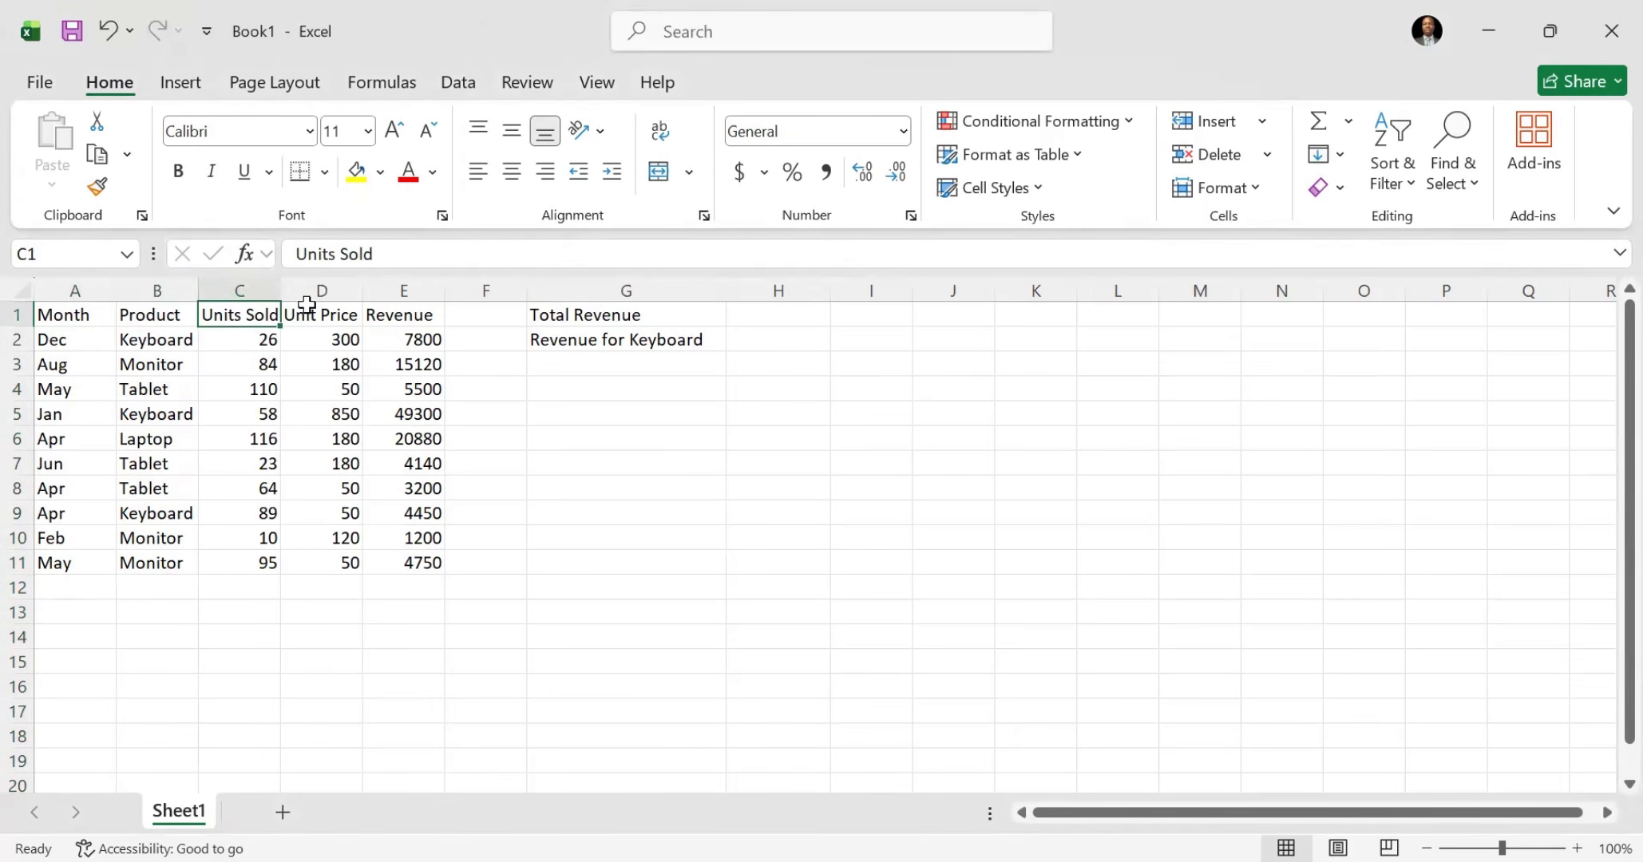
left_click(309, 311)
left_click(331, 293)
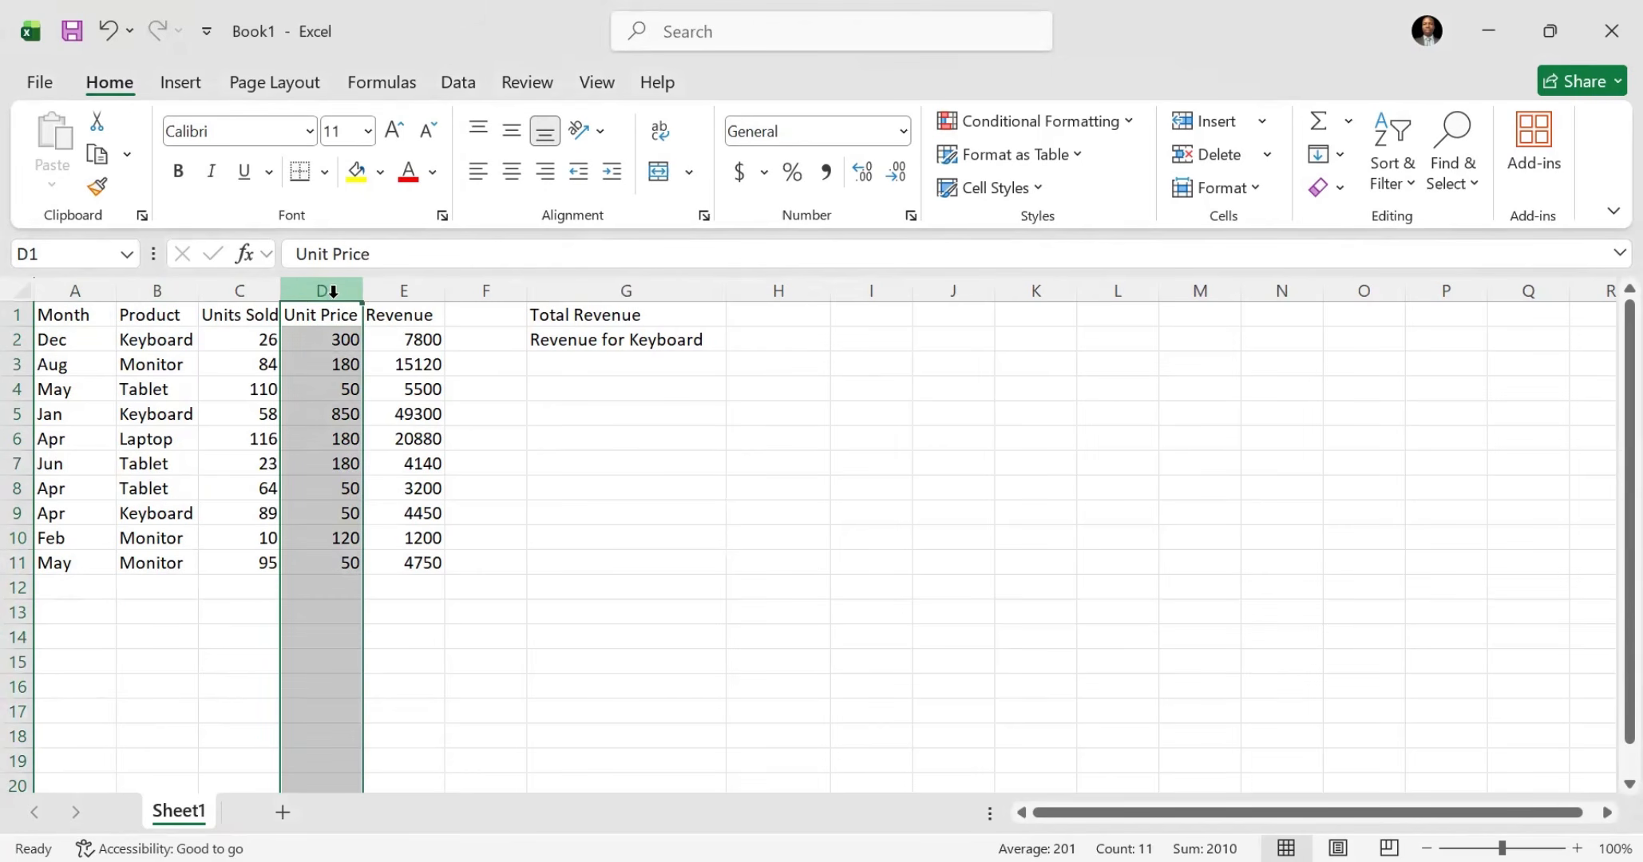
left_click(404, 291)
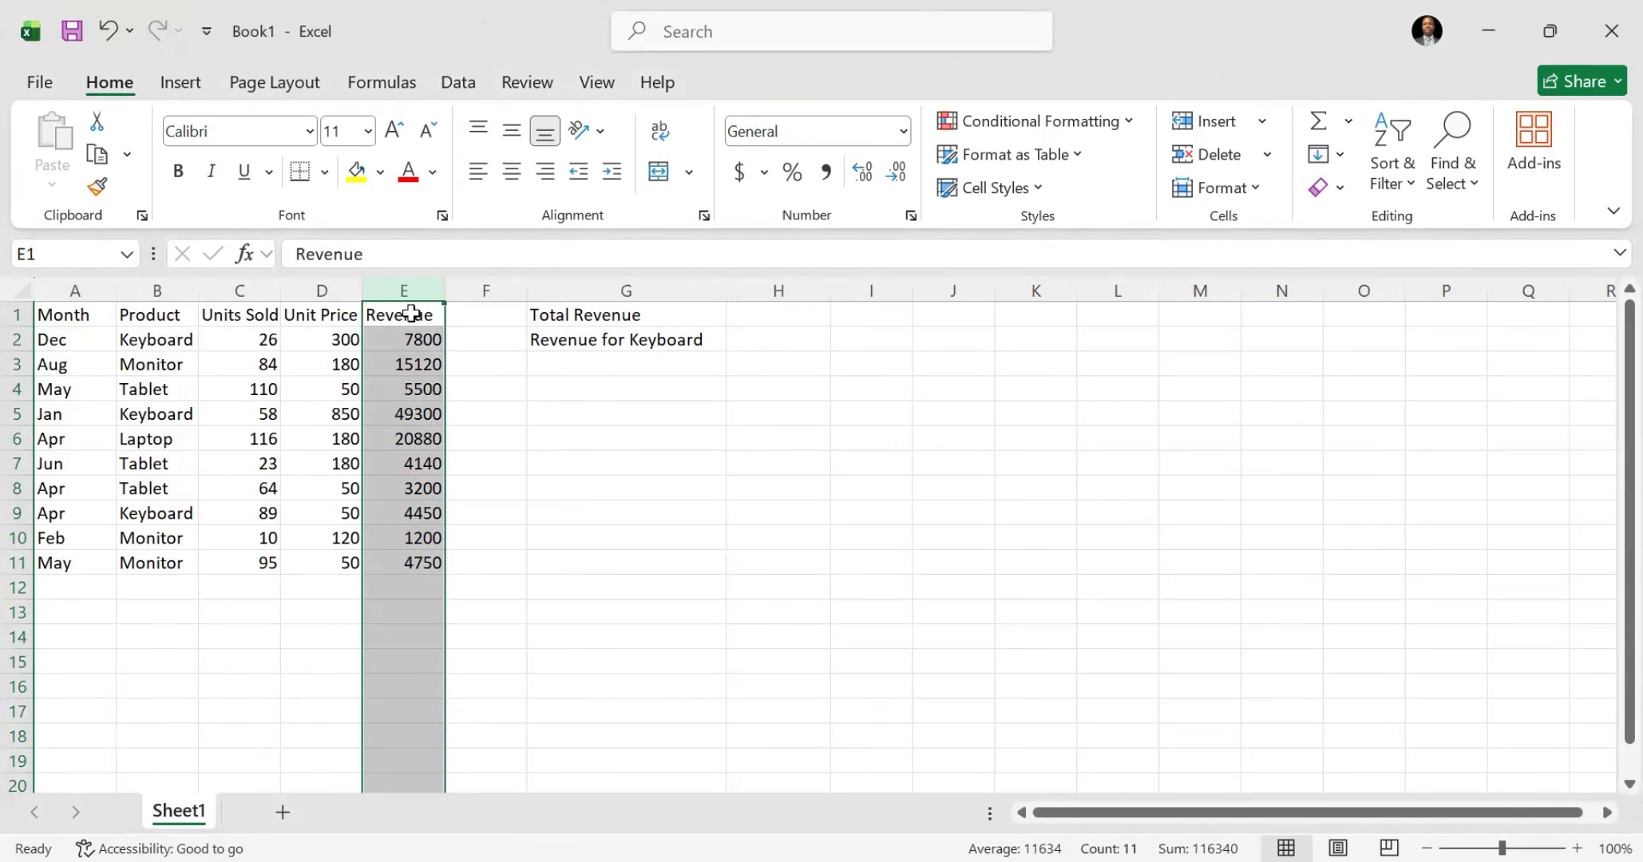
left_click(405, 339)
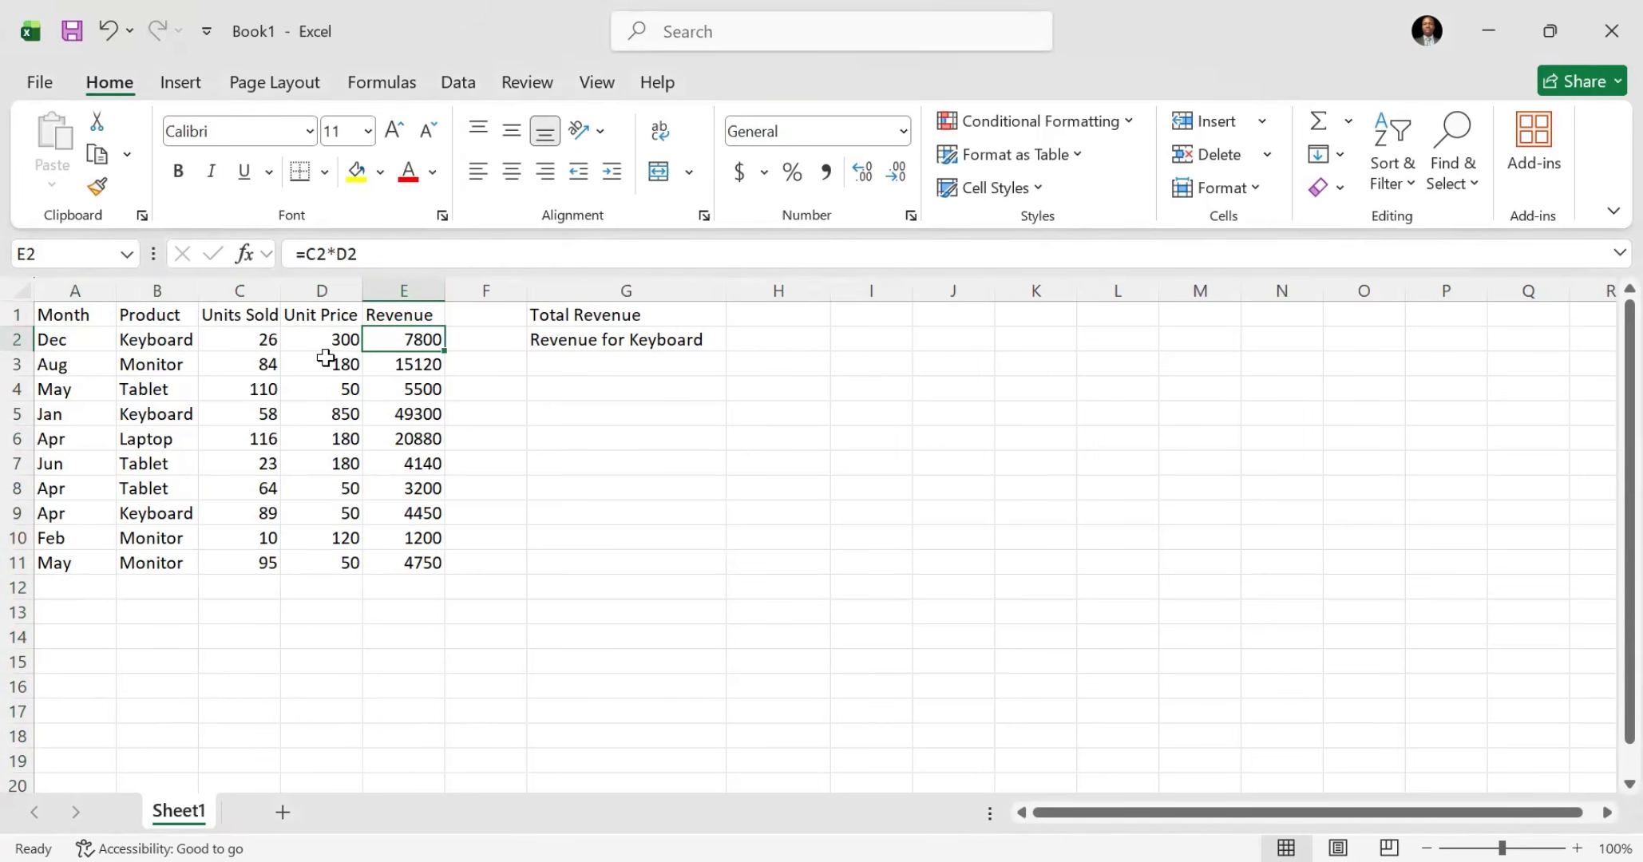
left_click(243, 354)
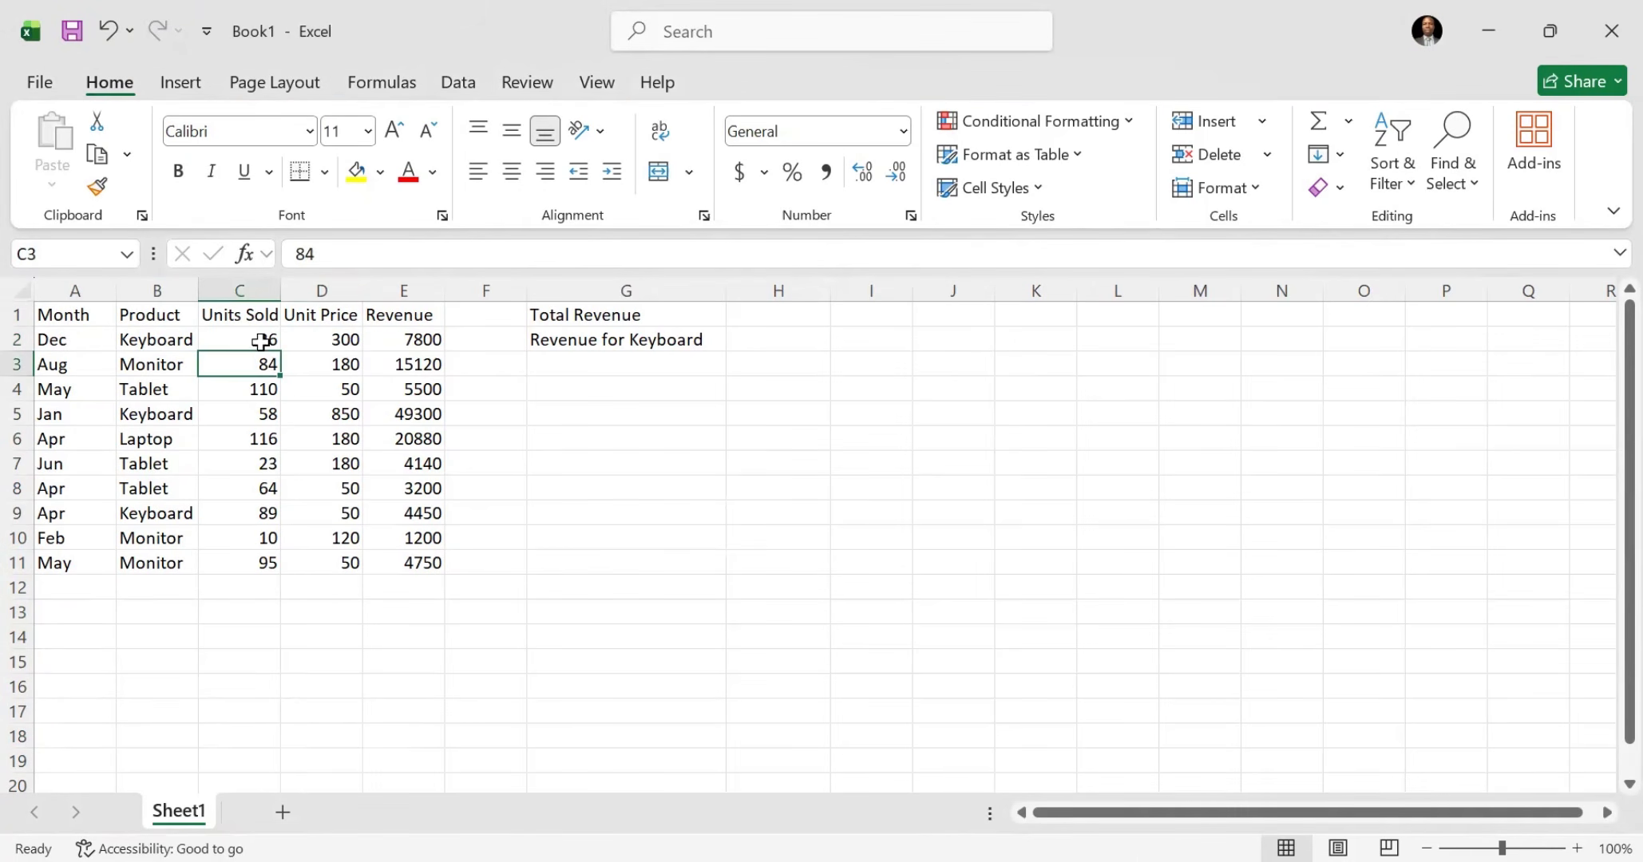
left_click(262, 342)
left_click(328, 336)
left_click(405, 336)
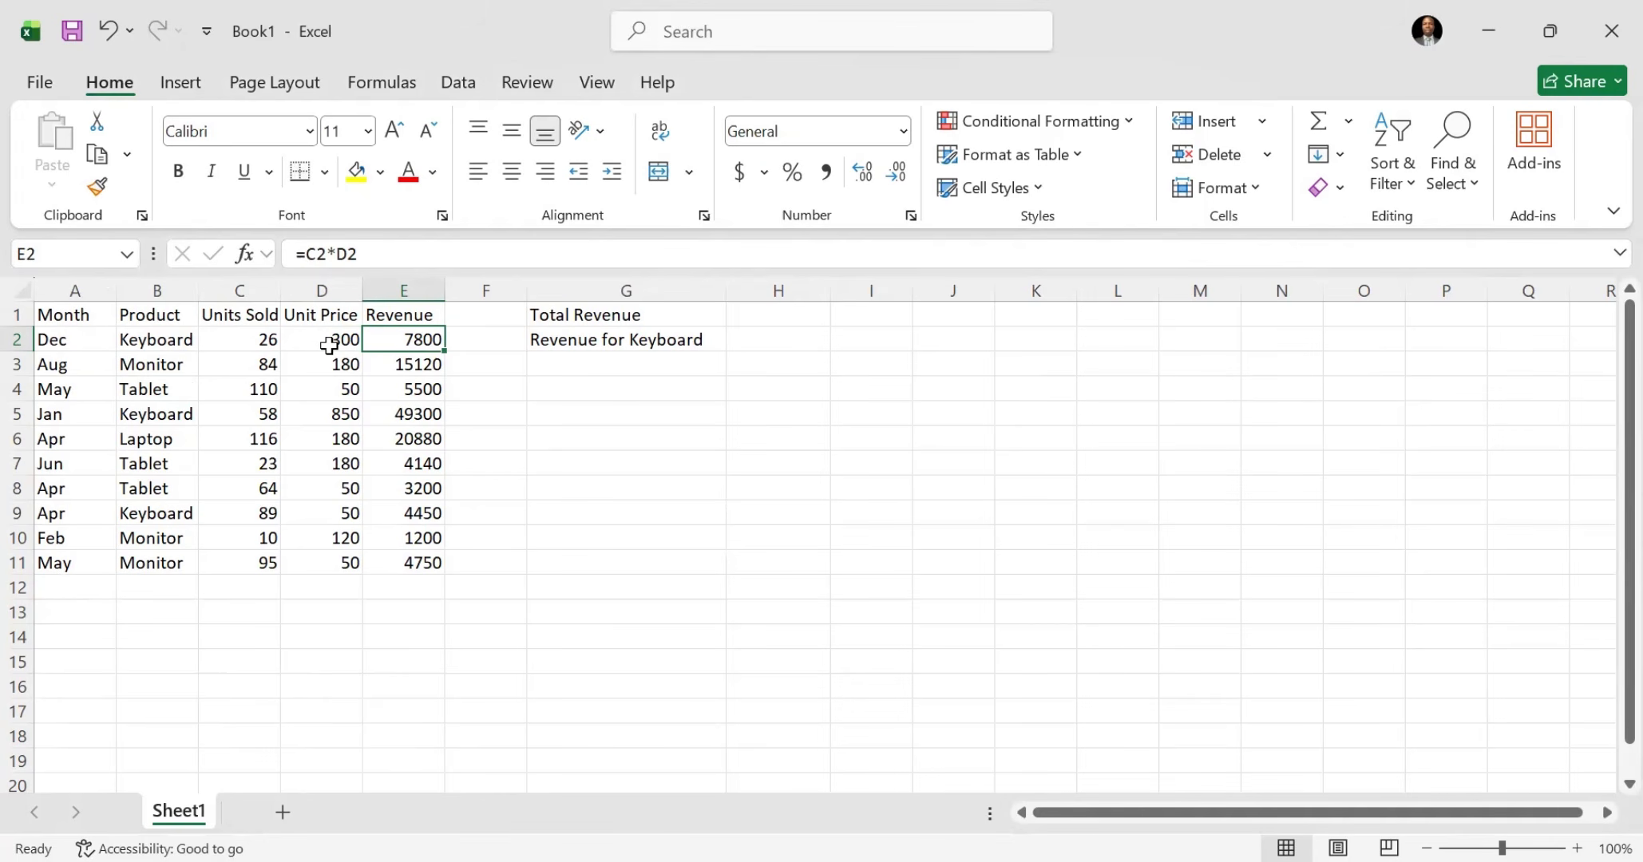
left_click_drag(71, 316, 411, 553)
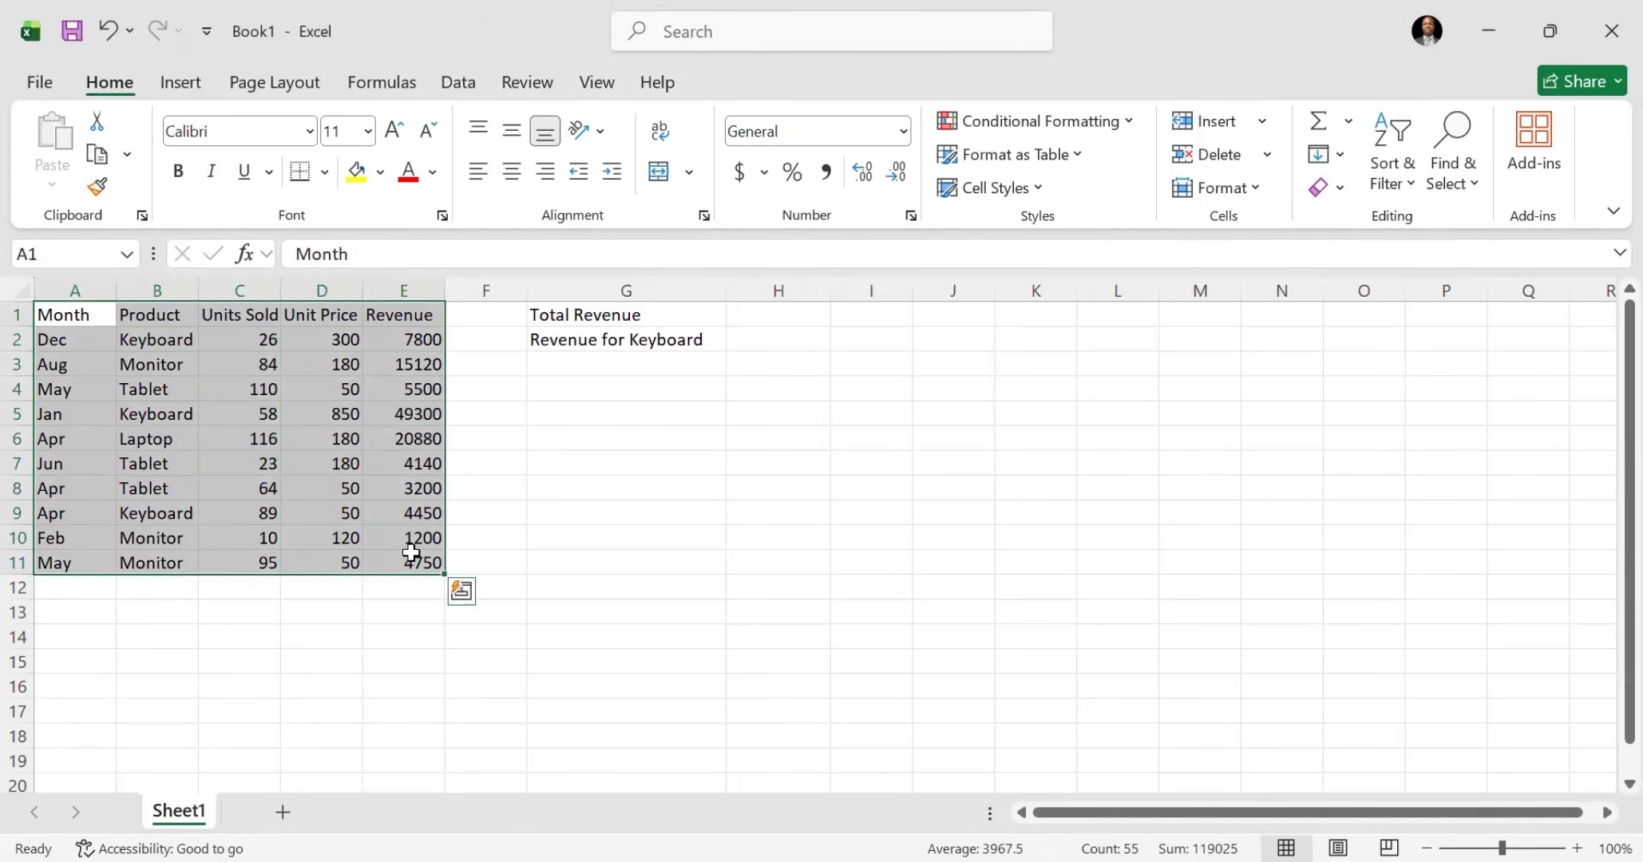
left_click(315, 612)
left_click(310, 590)
key("ctrl+shift+3")
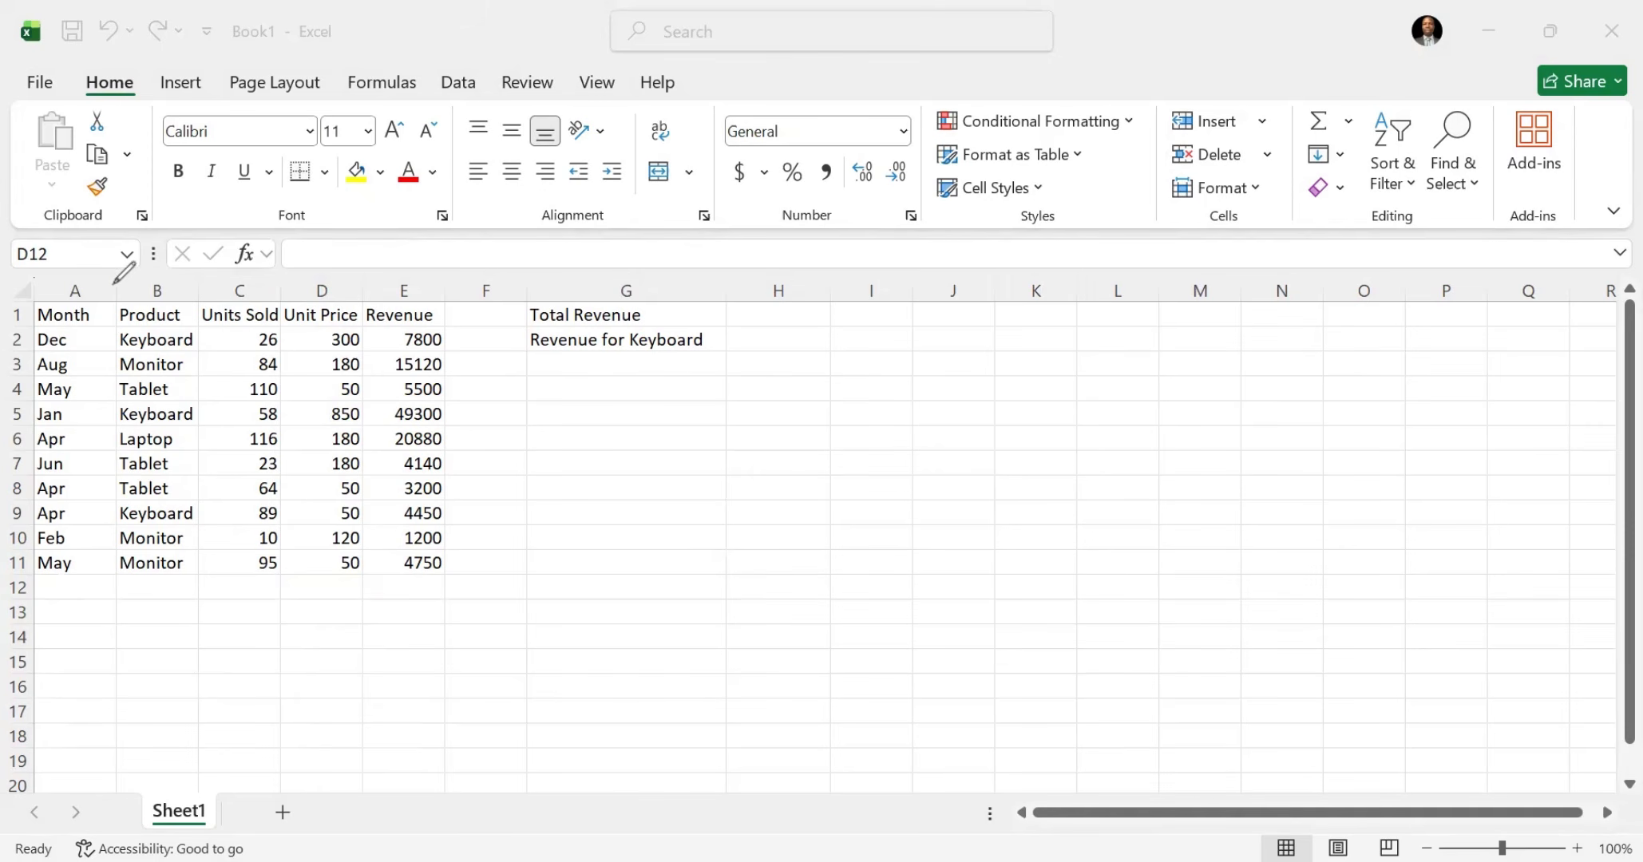
mouse_move(115, 282)
left_mouse_down()
mouse_move(11, 365)
mouse_move(277, 669)
mouse_move(496, 471)
mouse_move(177, 229)
left_mouse_up()
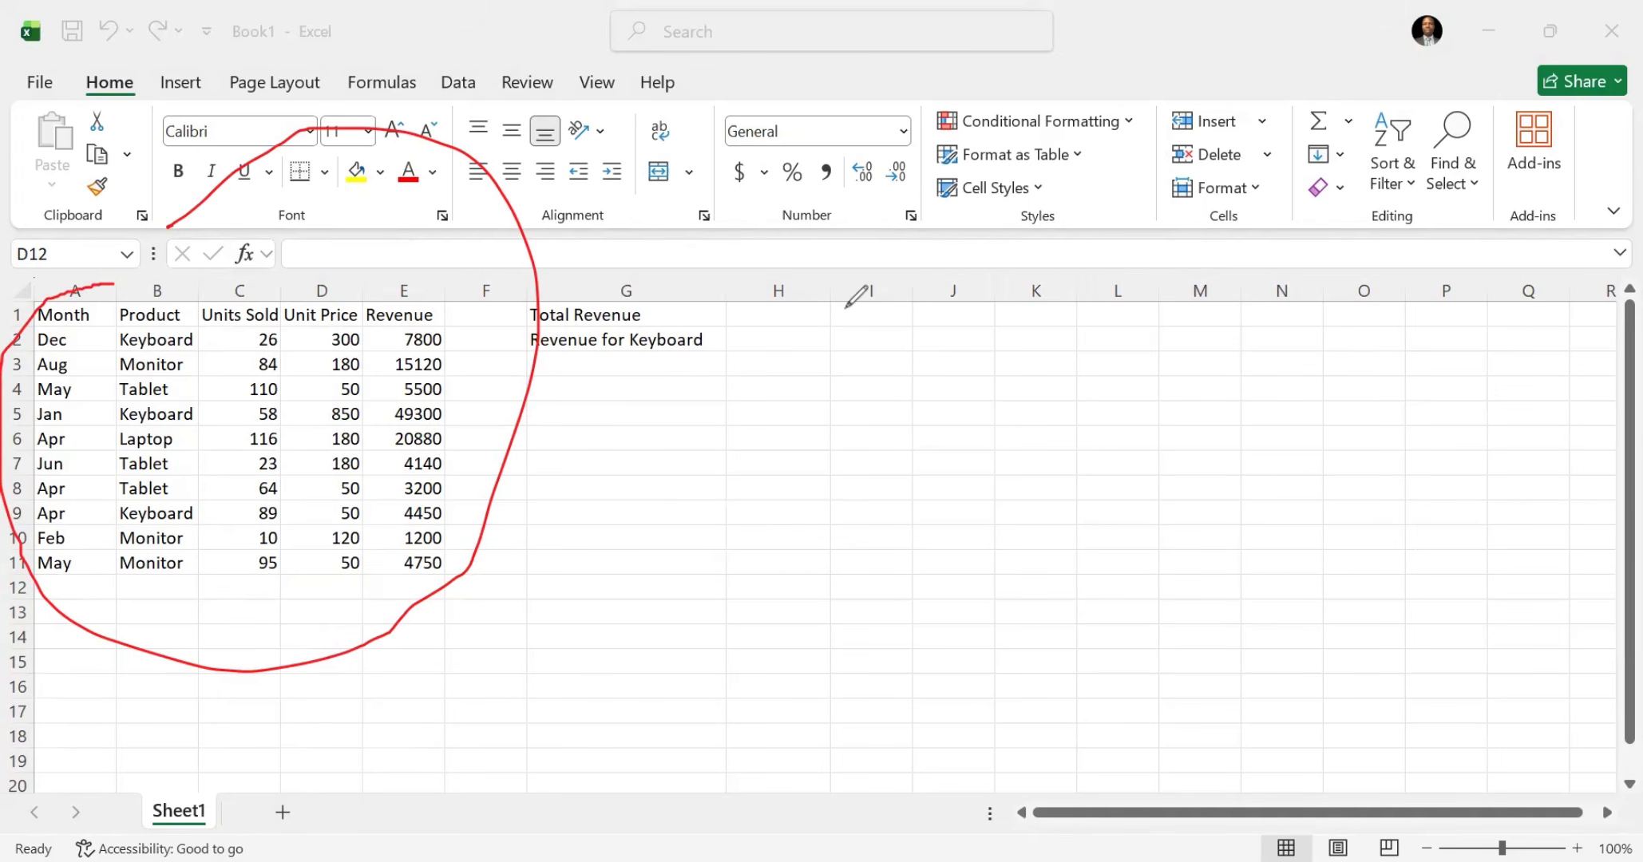
left_click(621, 130)
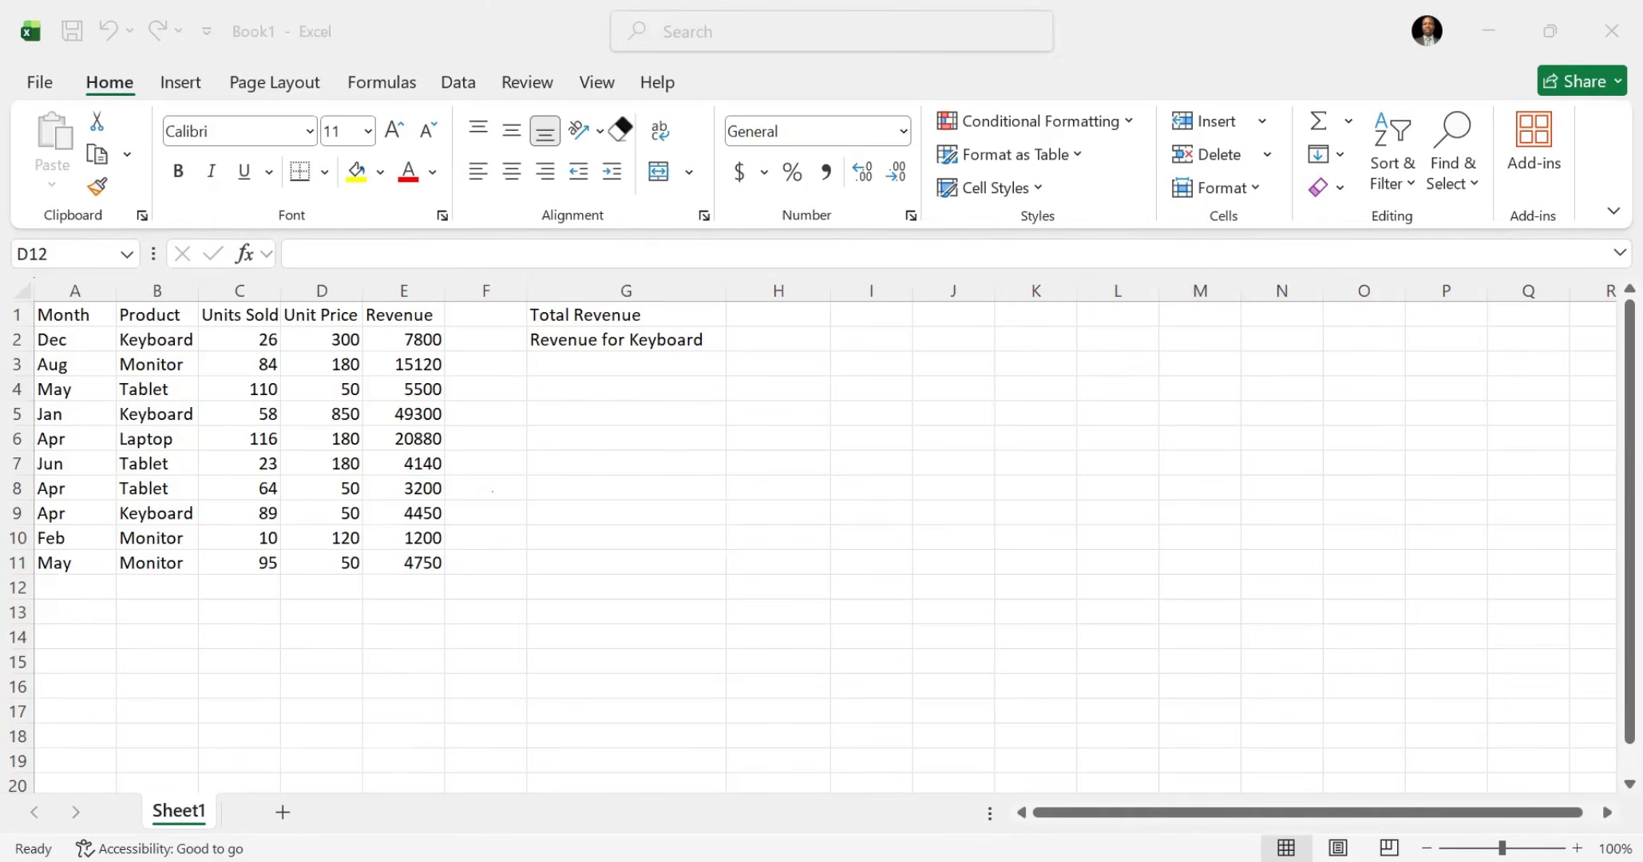
Step: Calculate the total revenue in cell H1 with =SUM(E2:E11) and select the cell to check its formula
left_click(778, 312)
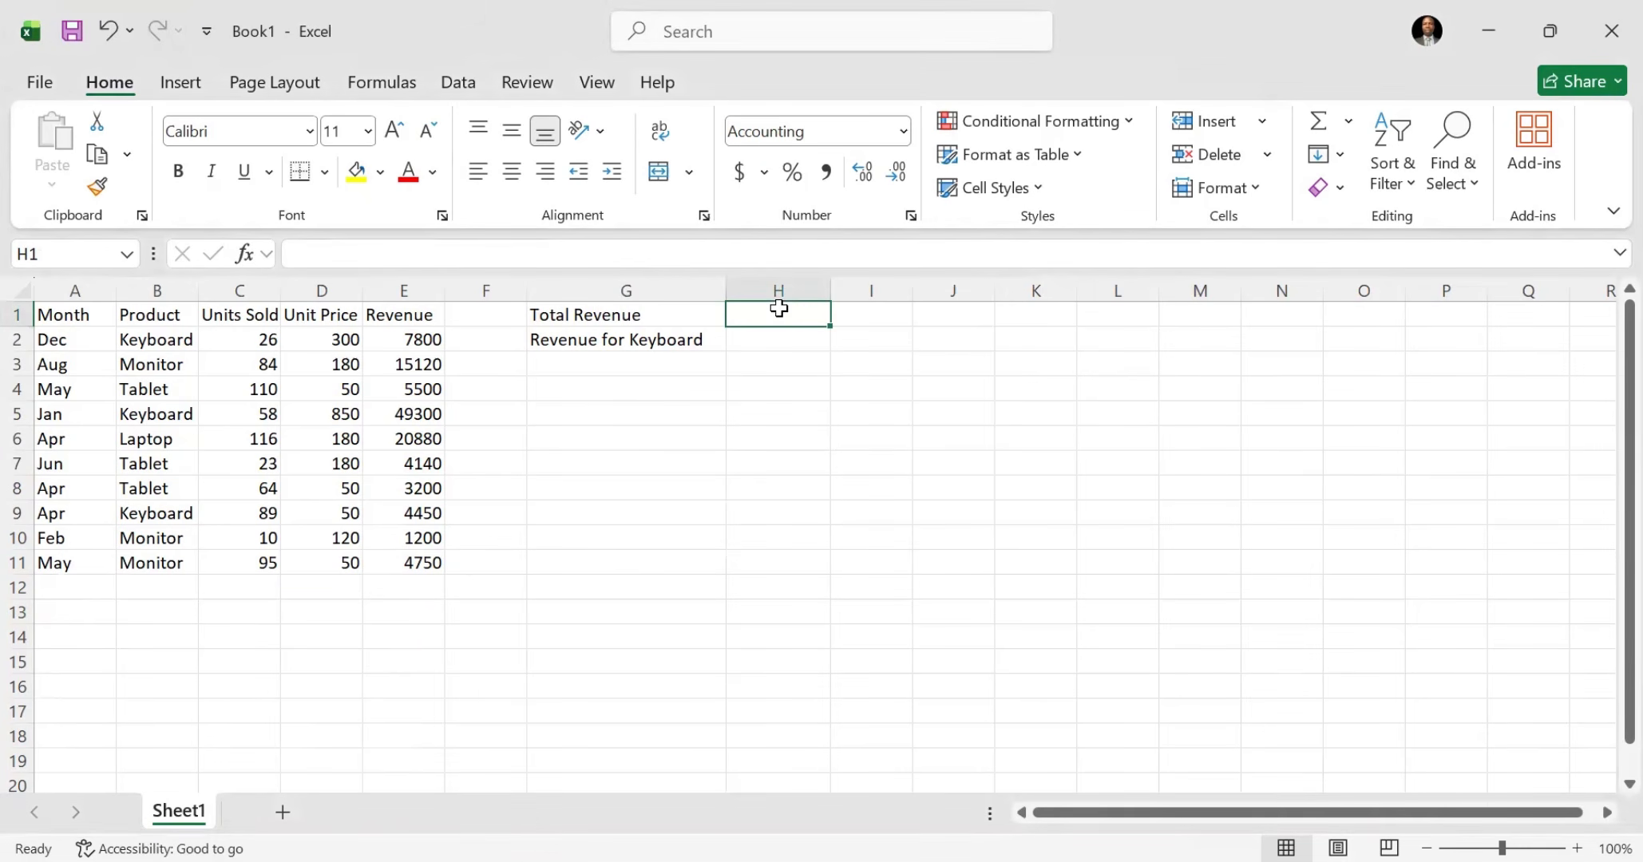
type("=S")
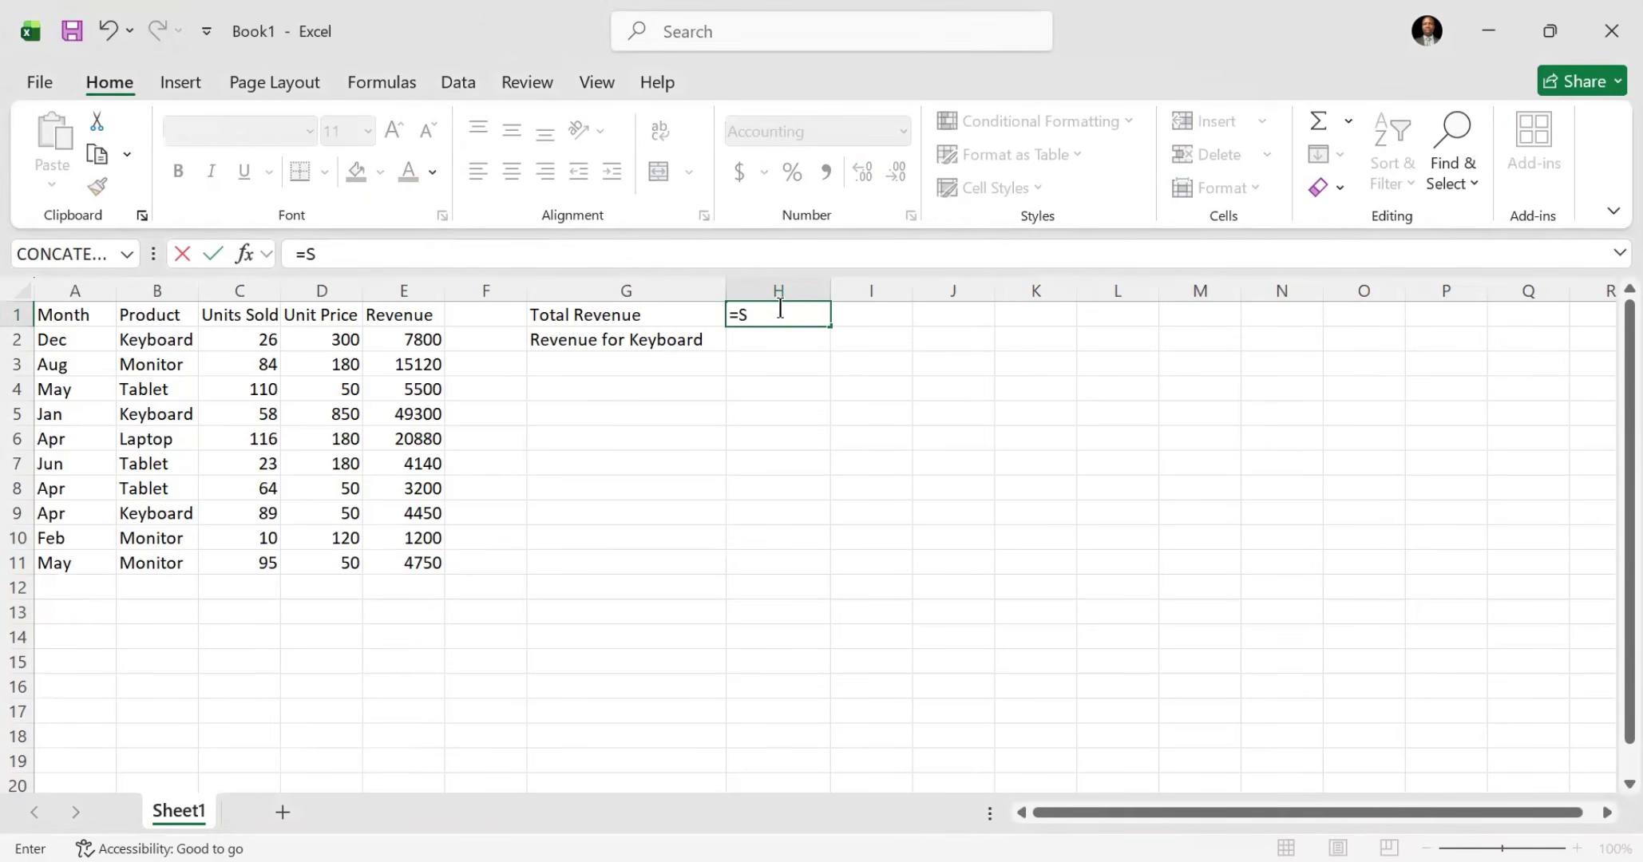
type("UM")
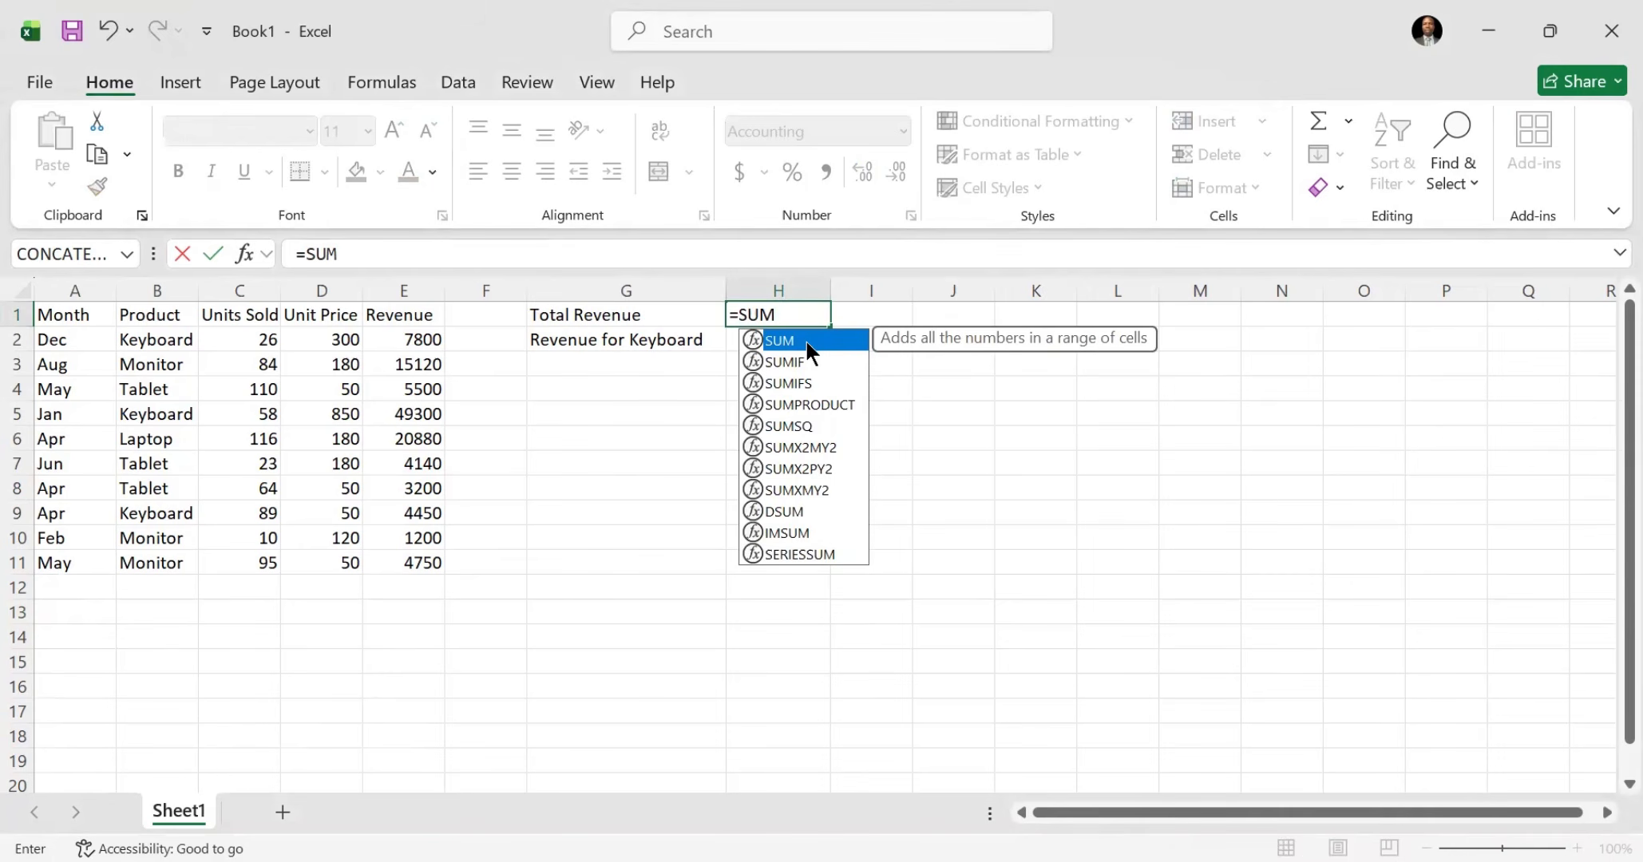
type("(")
left_click_drag(403, 339, 416, 562)
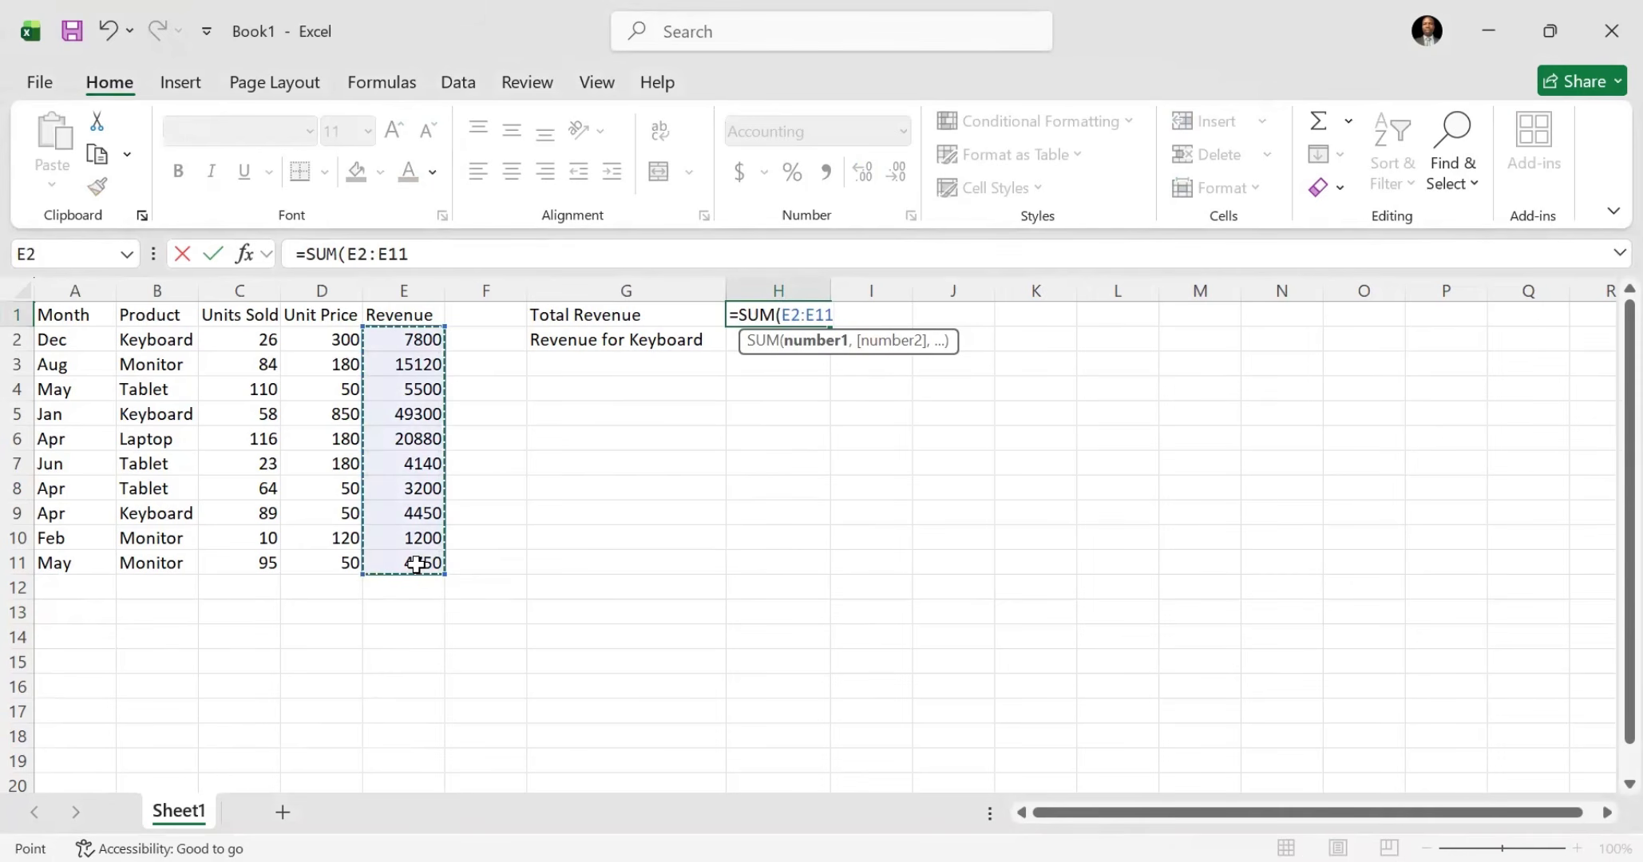
type(")")
key("Return")
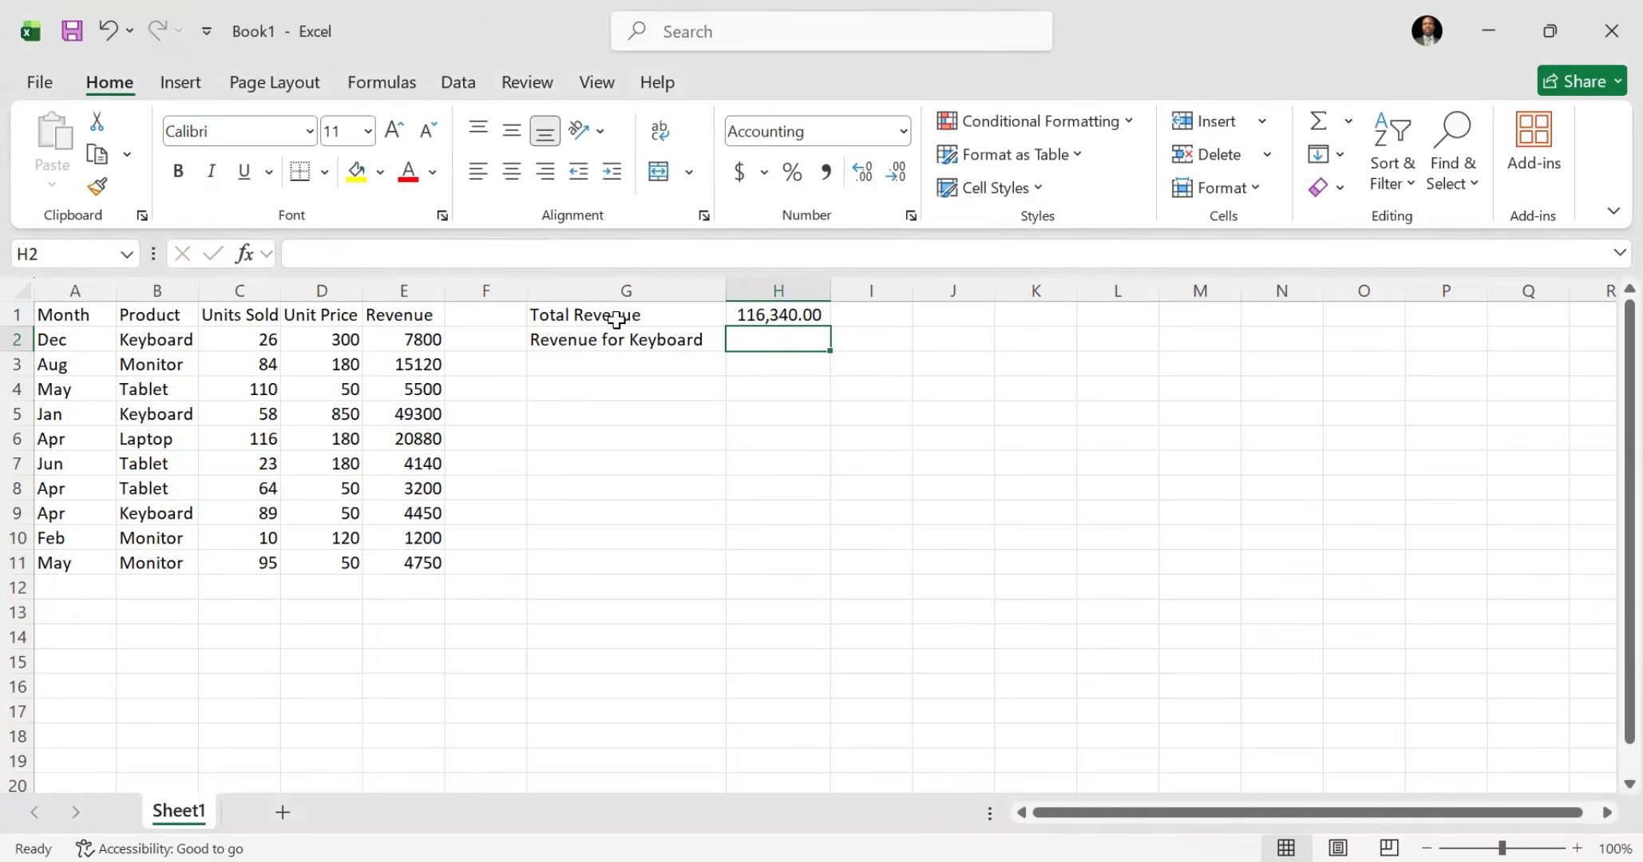
left_click(776, 314)
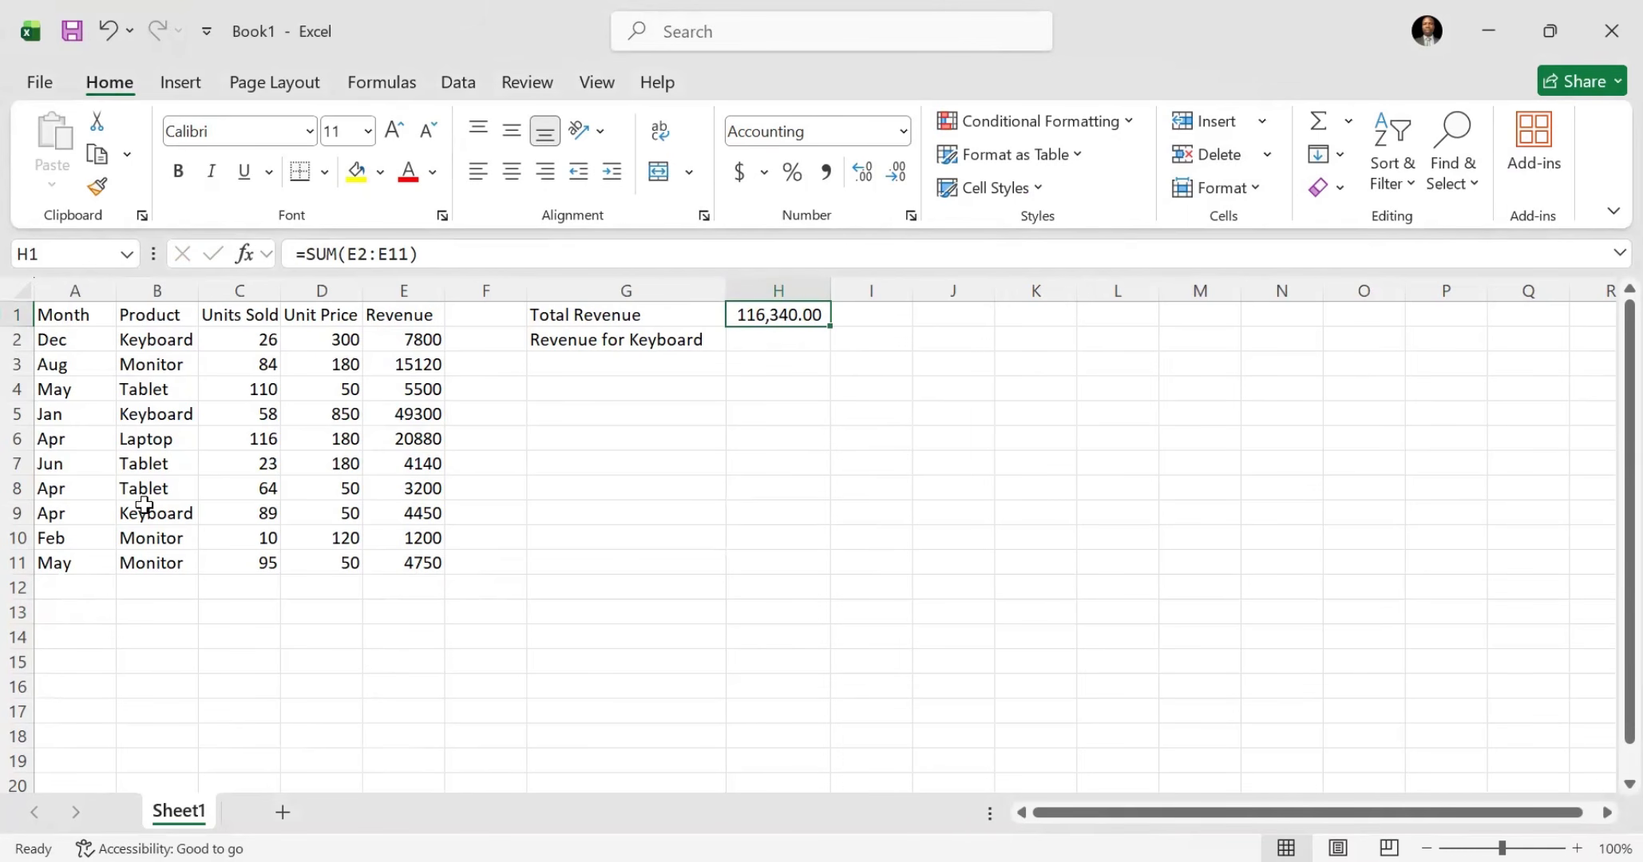
Step: Add a sales record in row 12 with month Jan, product Laptop, 42 units sold and a unit price of 250000
left_click(62, 585)
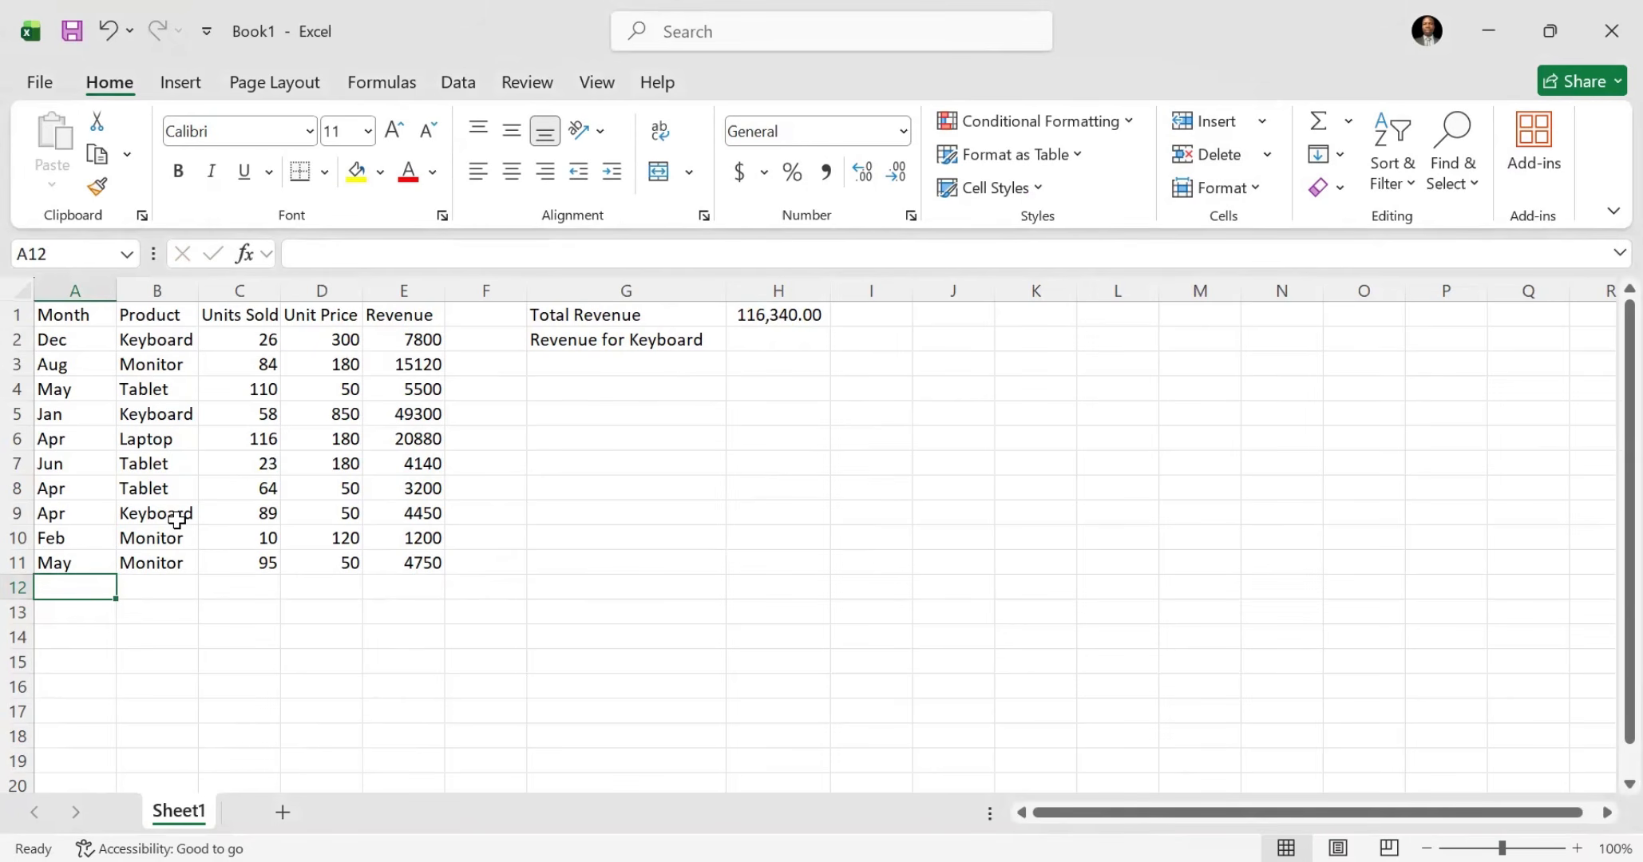
left_click(769, 314)
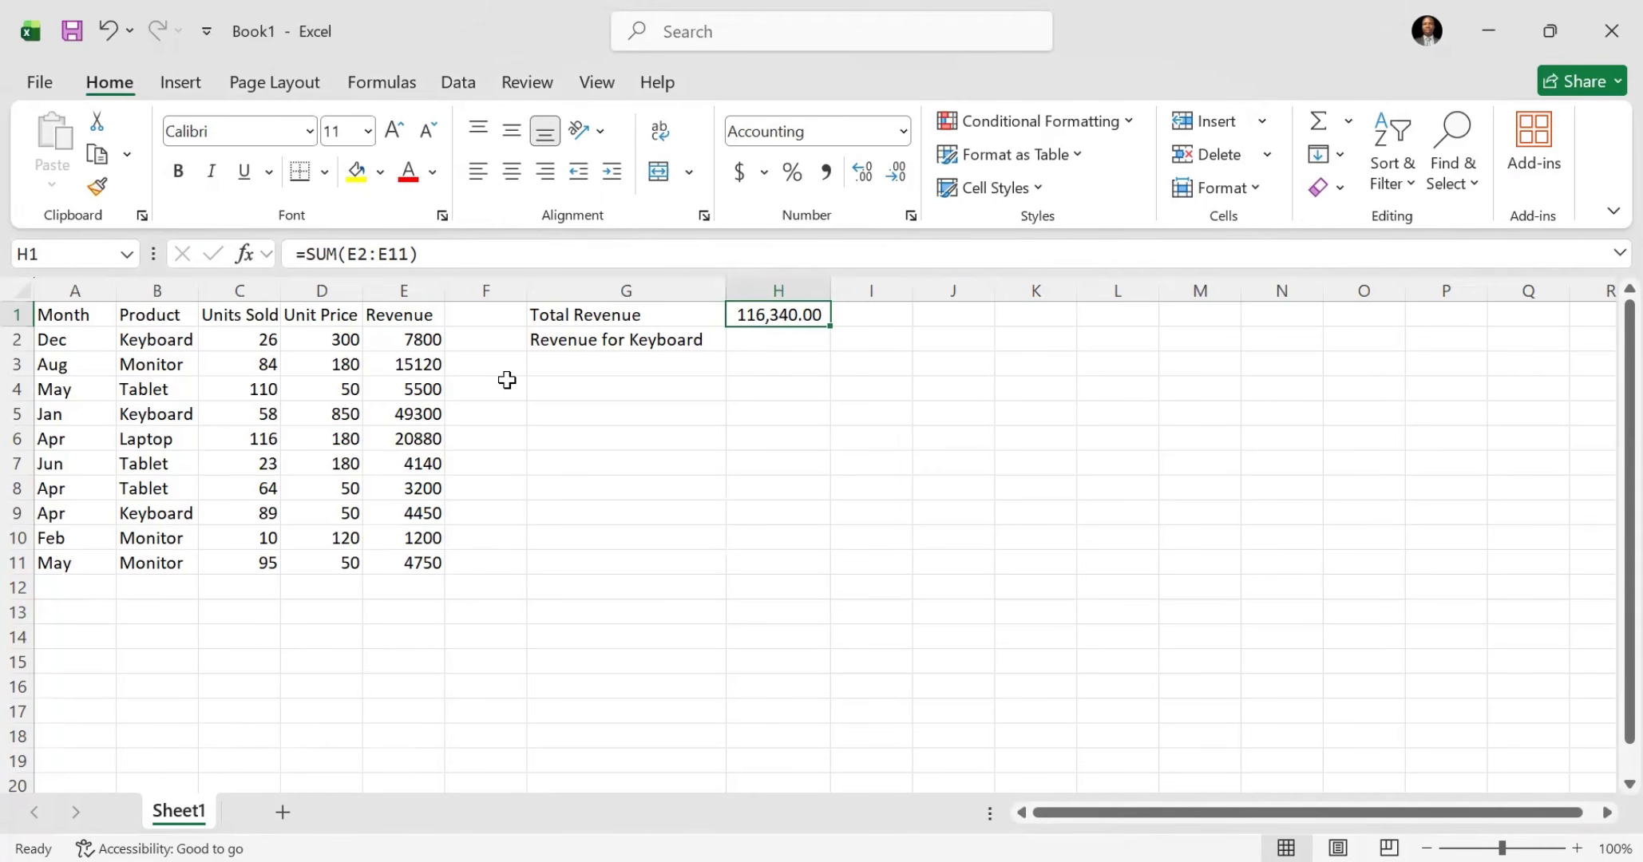
left_click(63, 589)
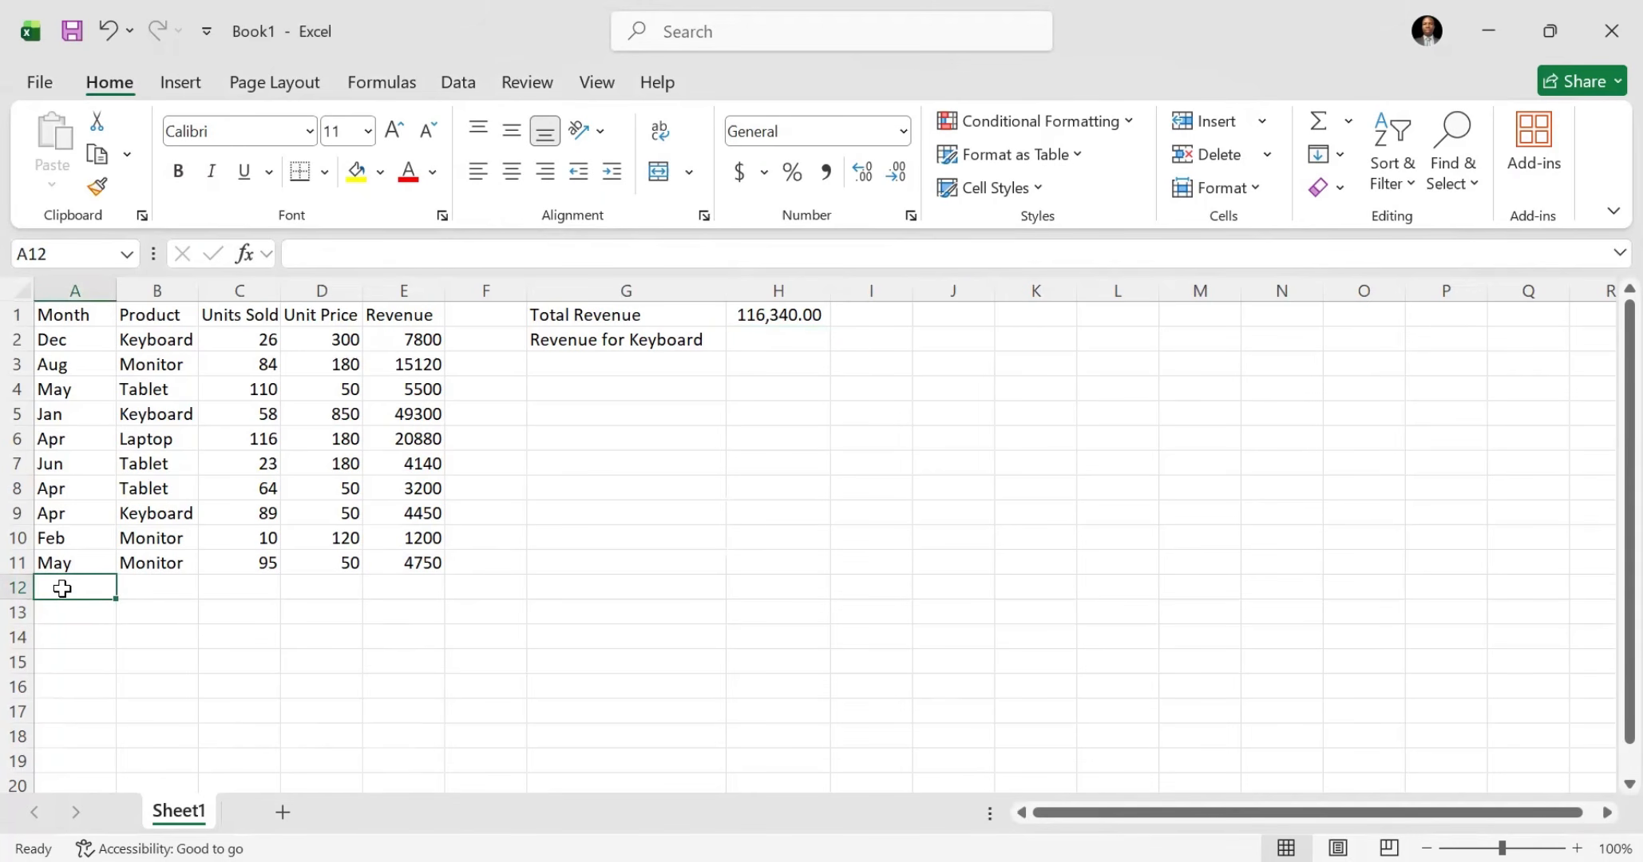
type("Jan")
key("Tab")
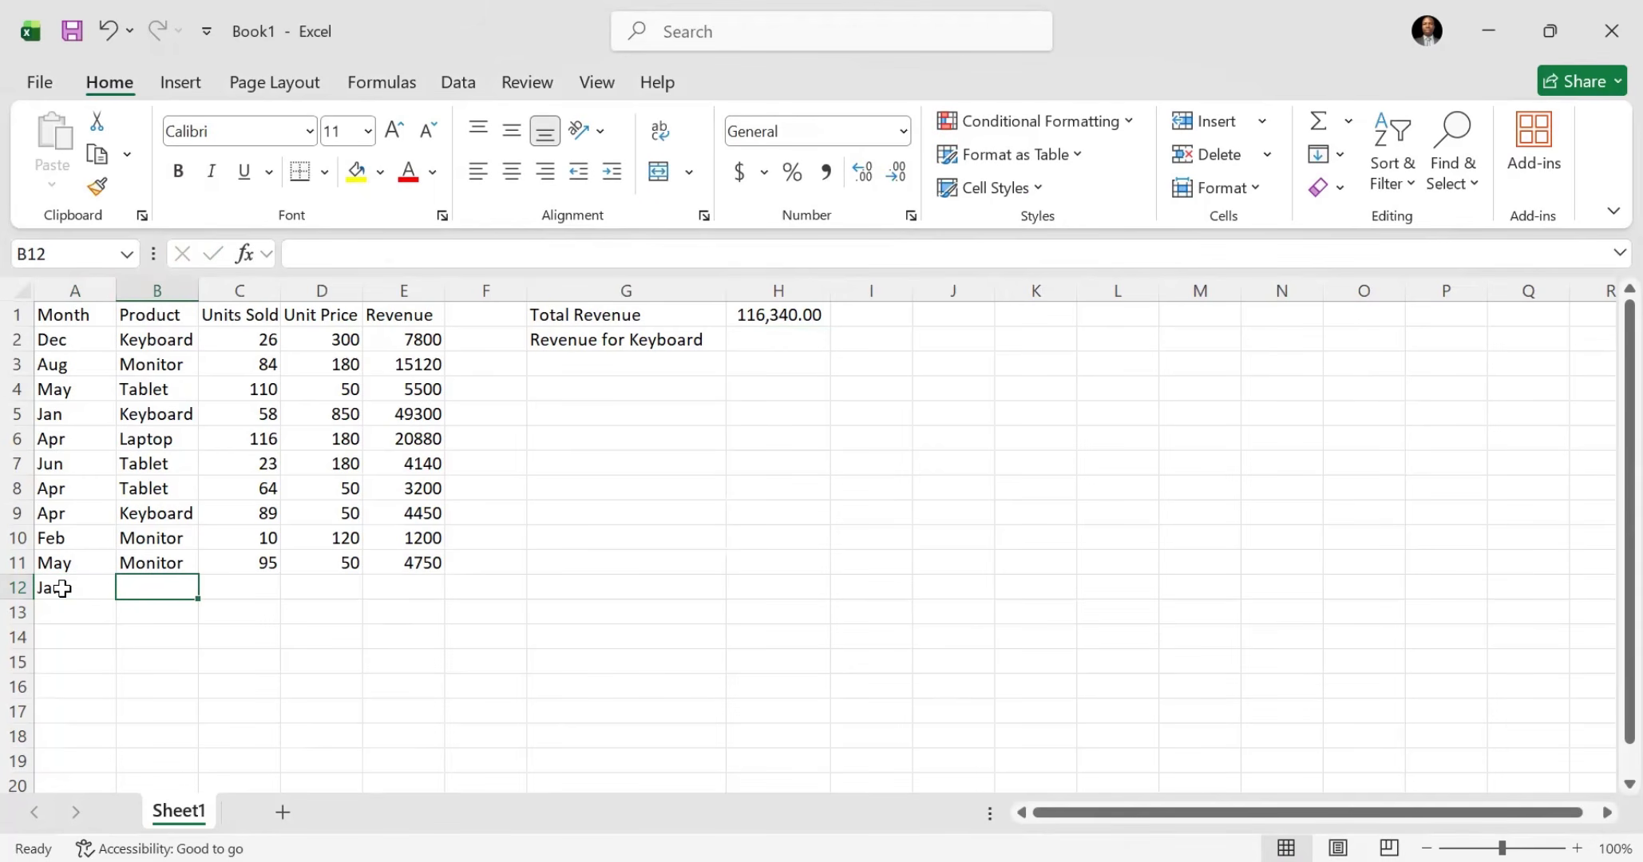
type("Laptop")
key("Tab")
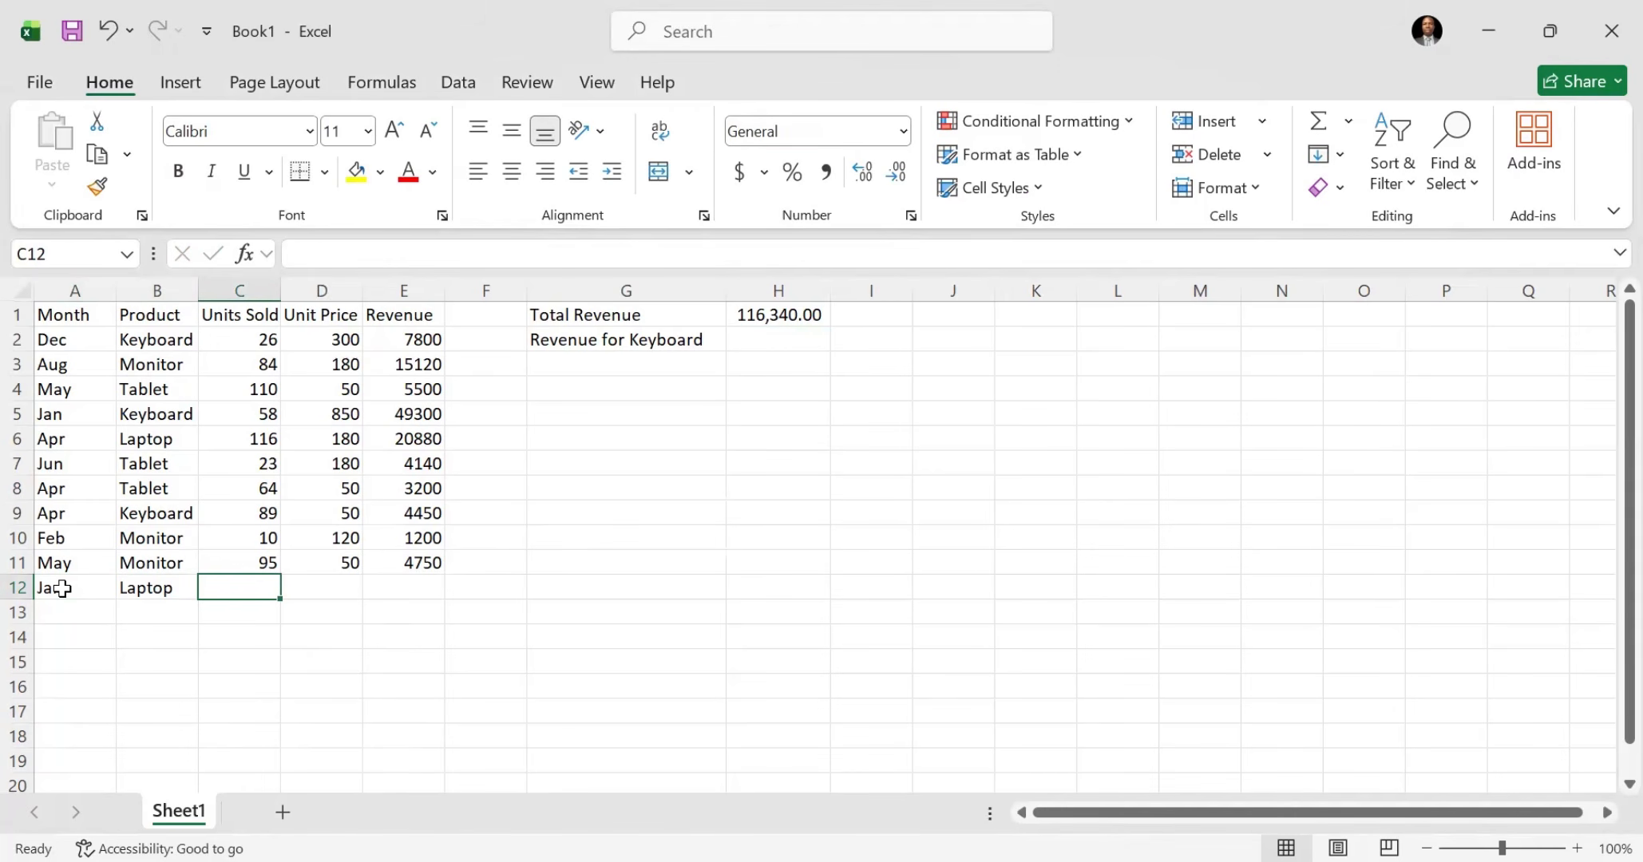
type("42")
key("Tab")
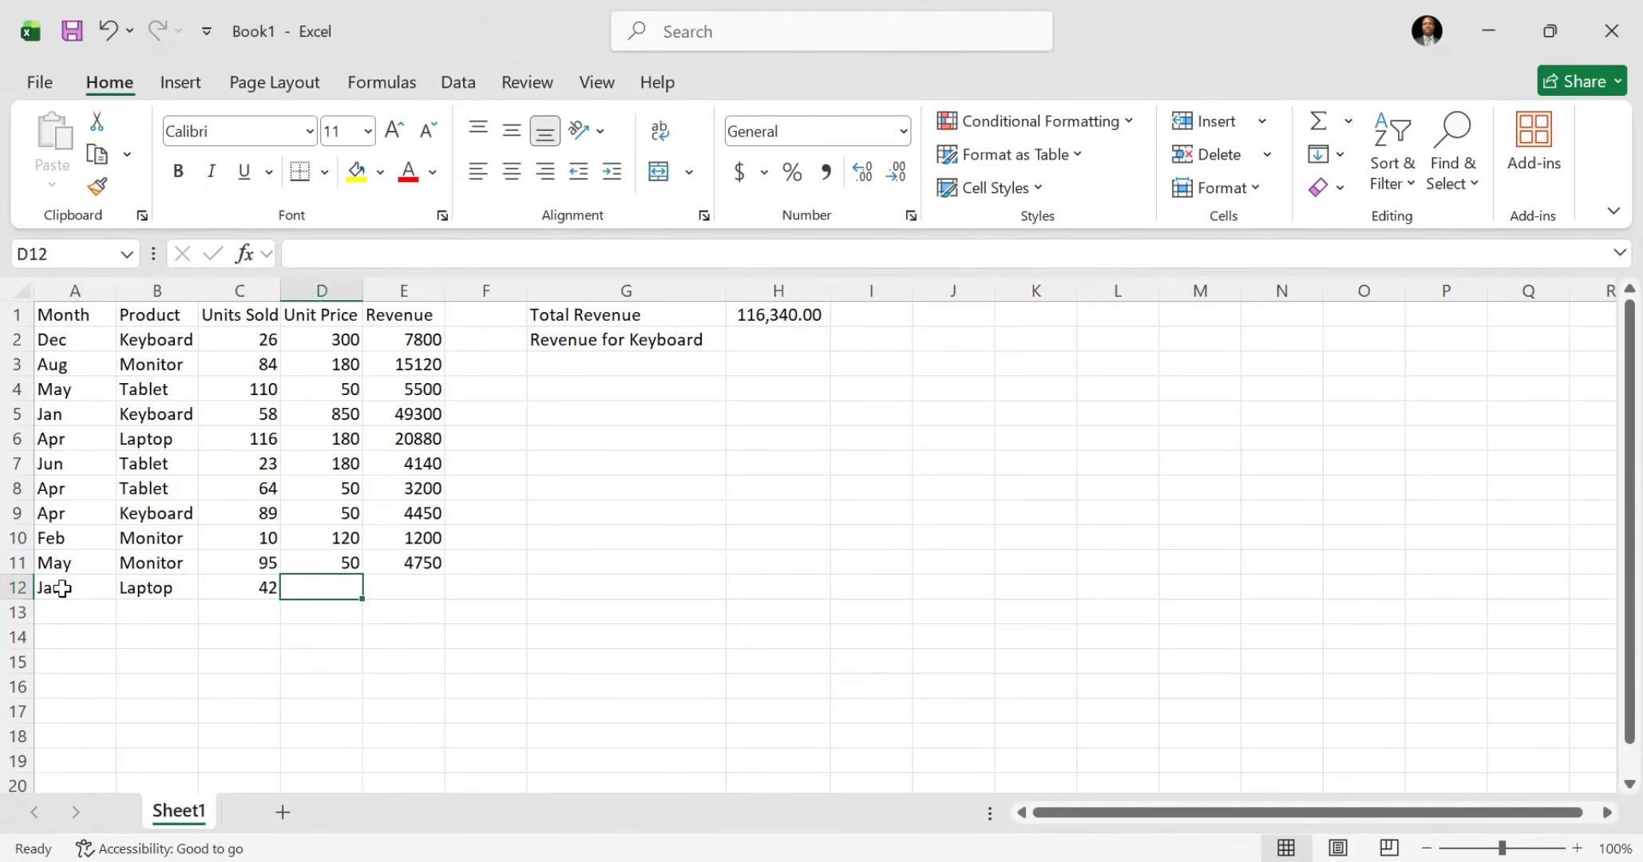
type("250")
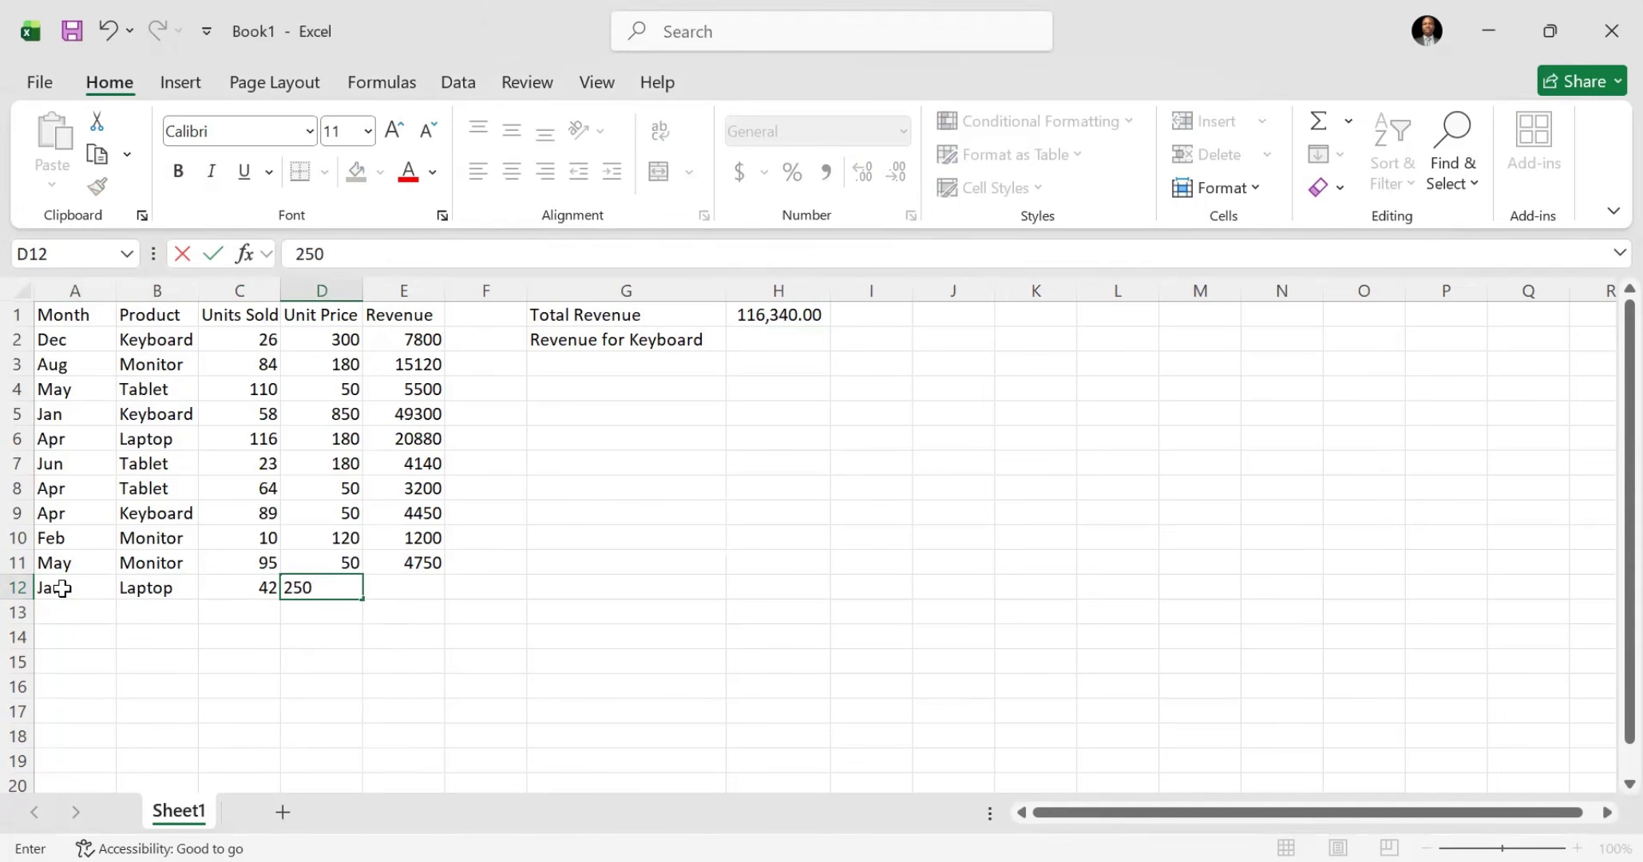
type("000")
key("Tab")
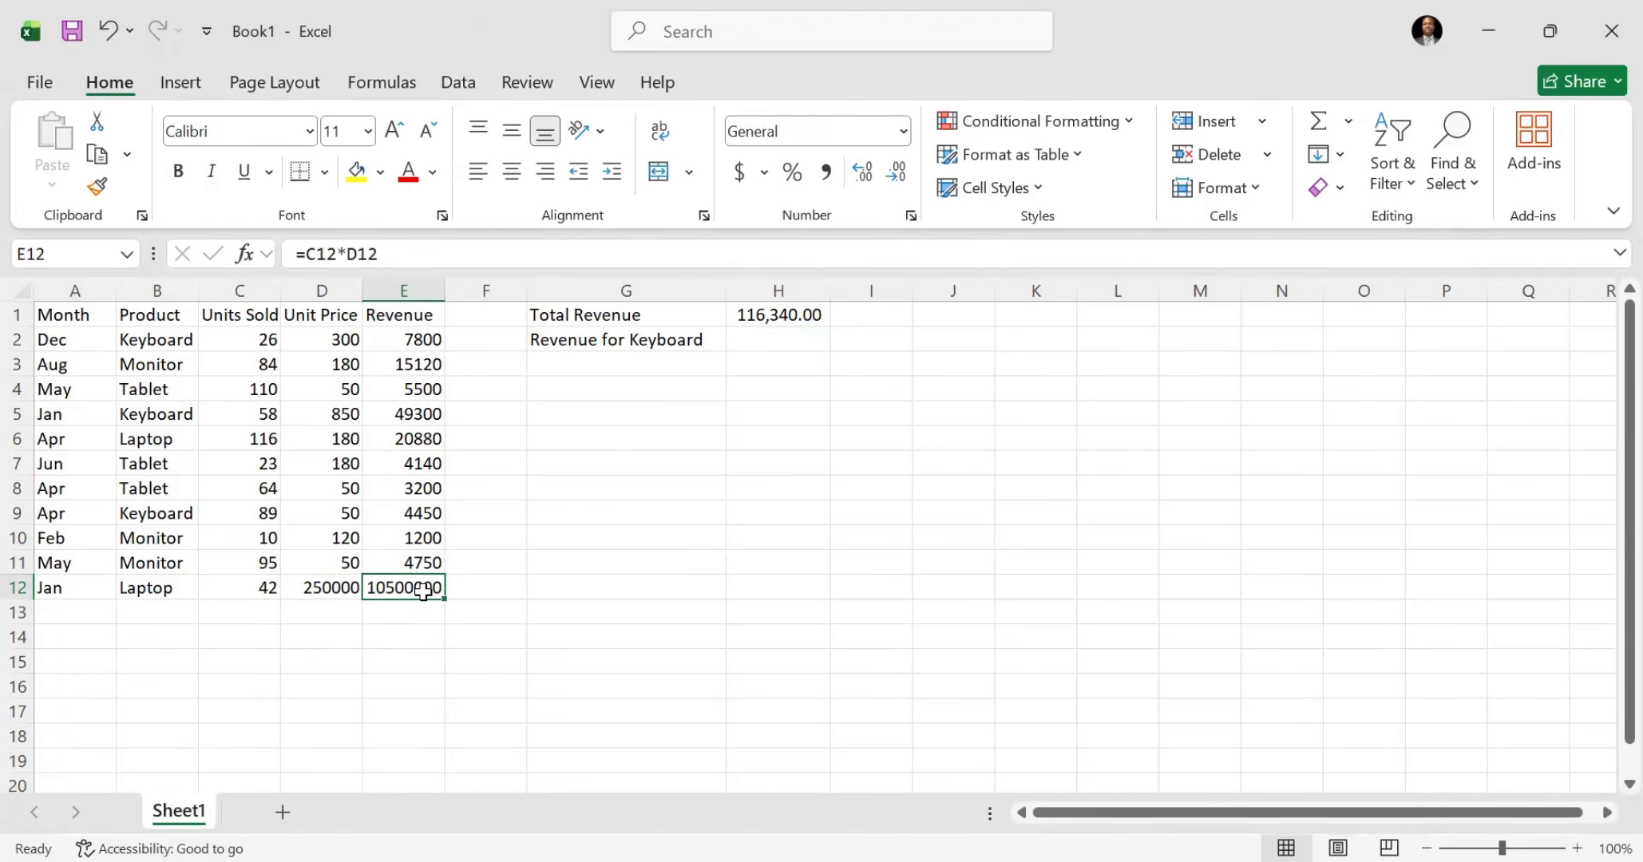
Step: Check the new row 12 values against the range used by the Total Revenue formula in H1
left_click(329, 589)
left_click(270, 591)
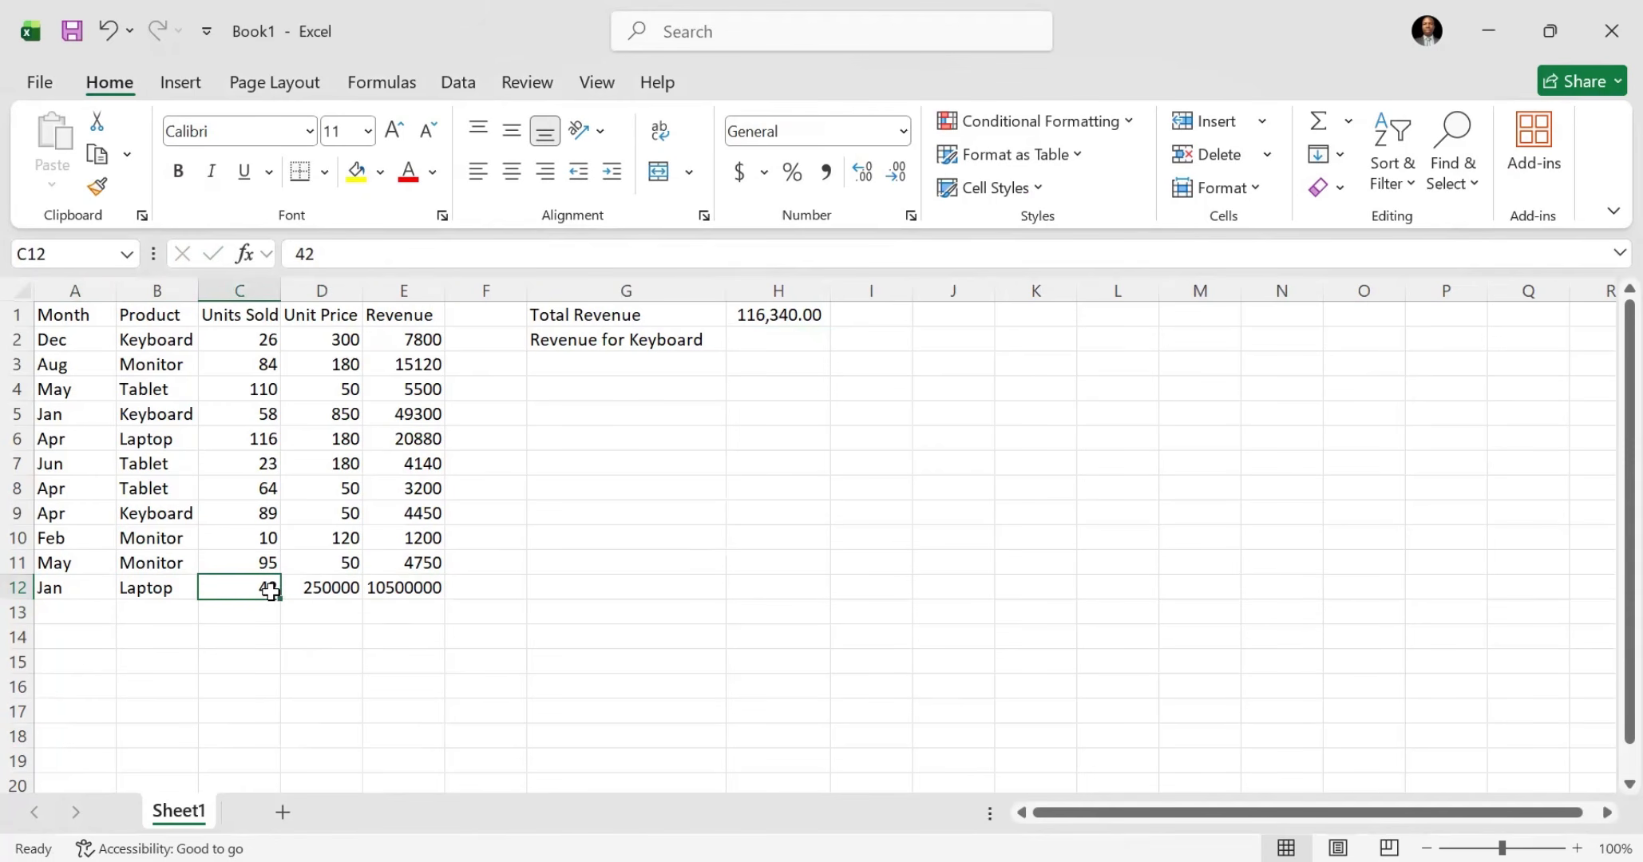
left_click(391, 587)
left_click(770, 316)
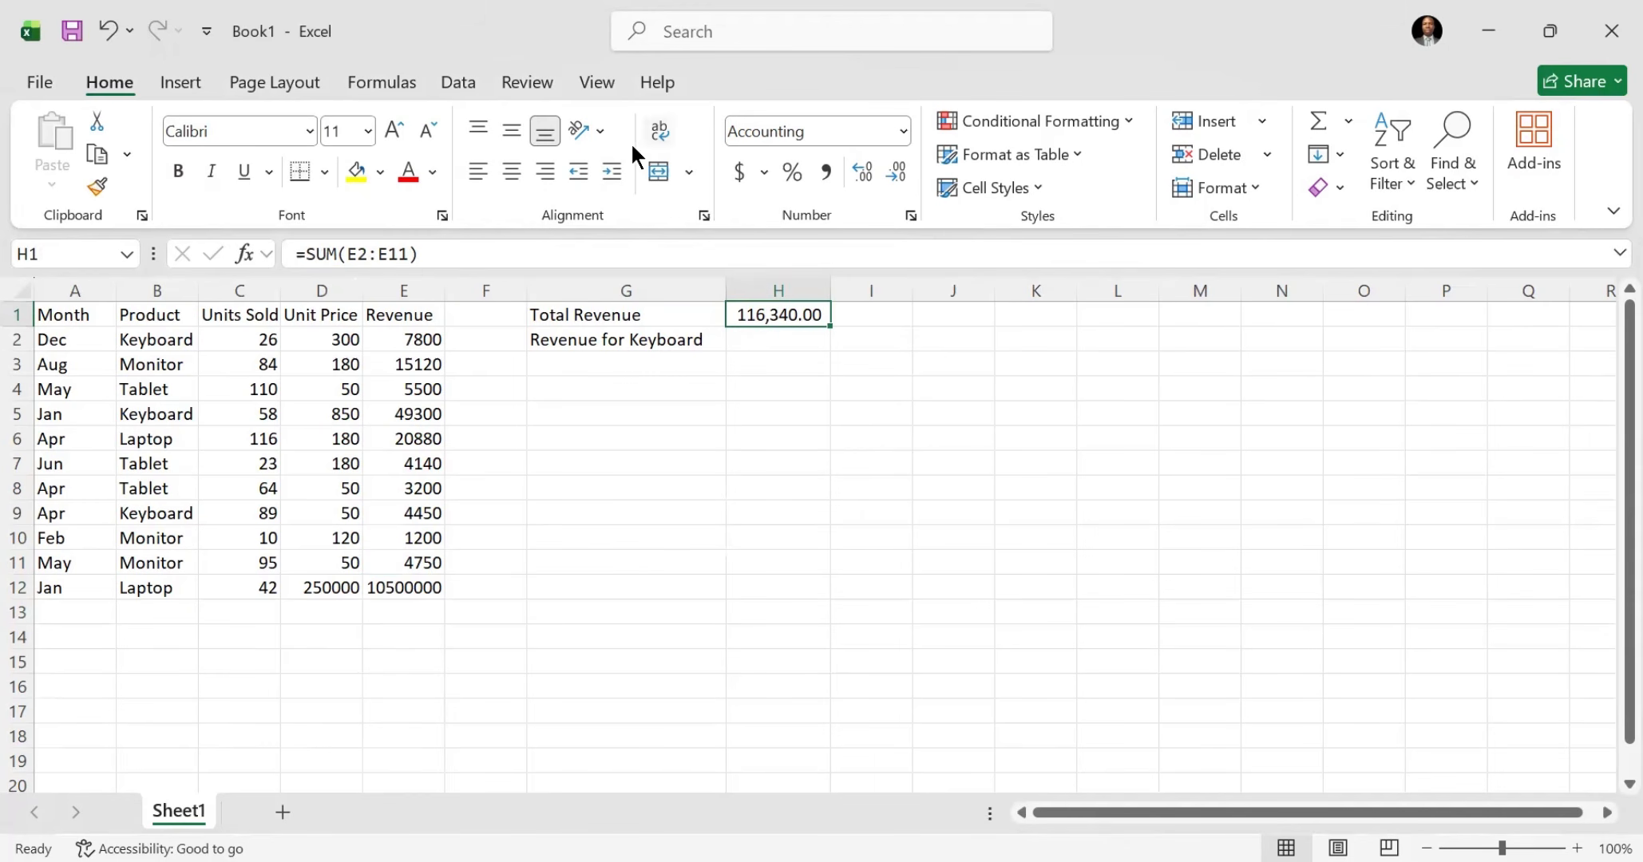
left_click_drag(391, 334, 432, 562)
left_click(789, 312)
left_click(43, 610)
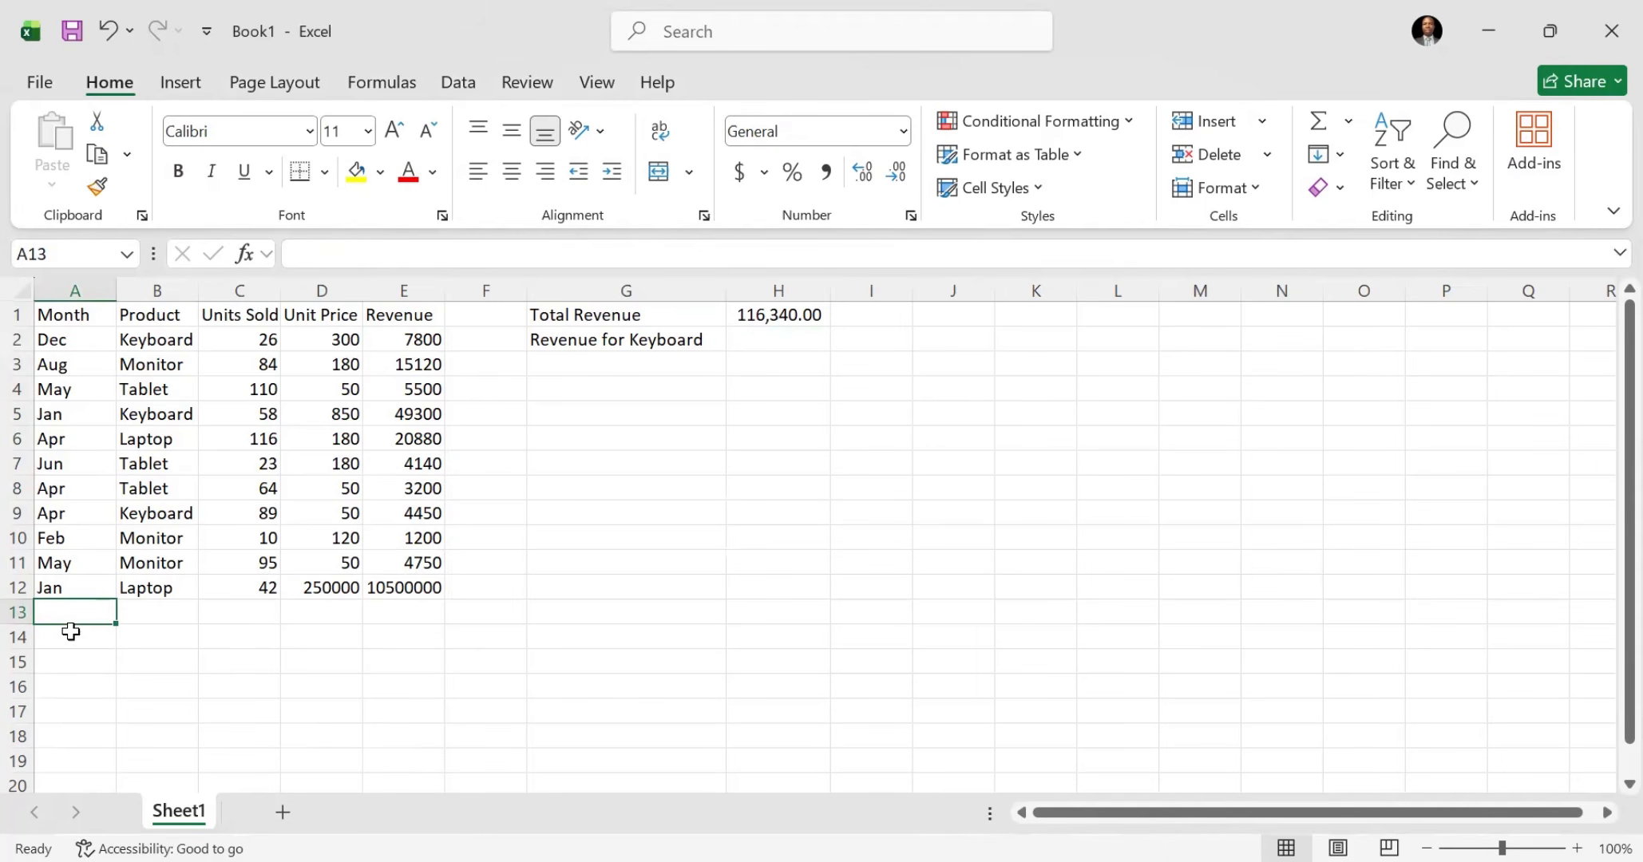
left_click_drag(61, 611, 393, 620)
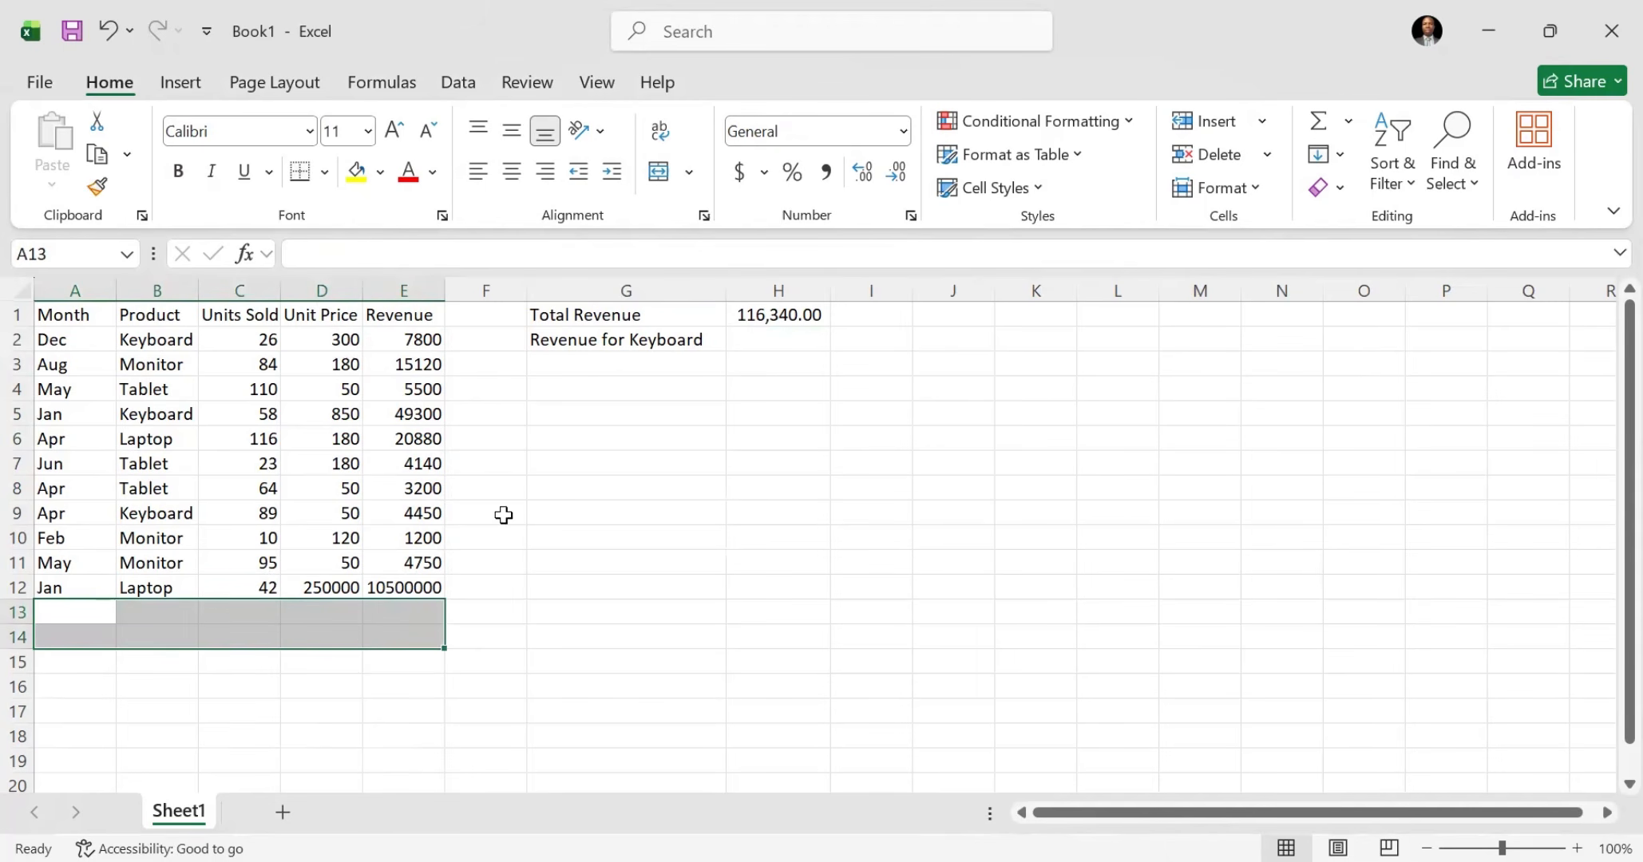
left_click(760, 311)
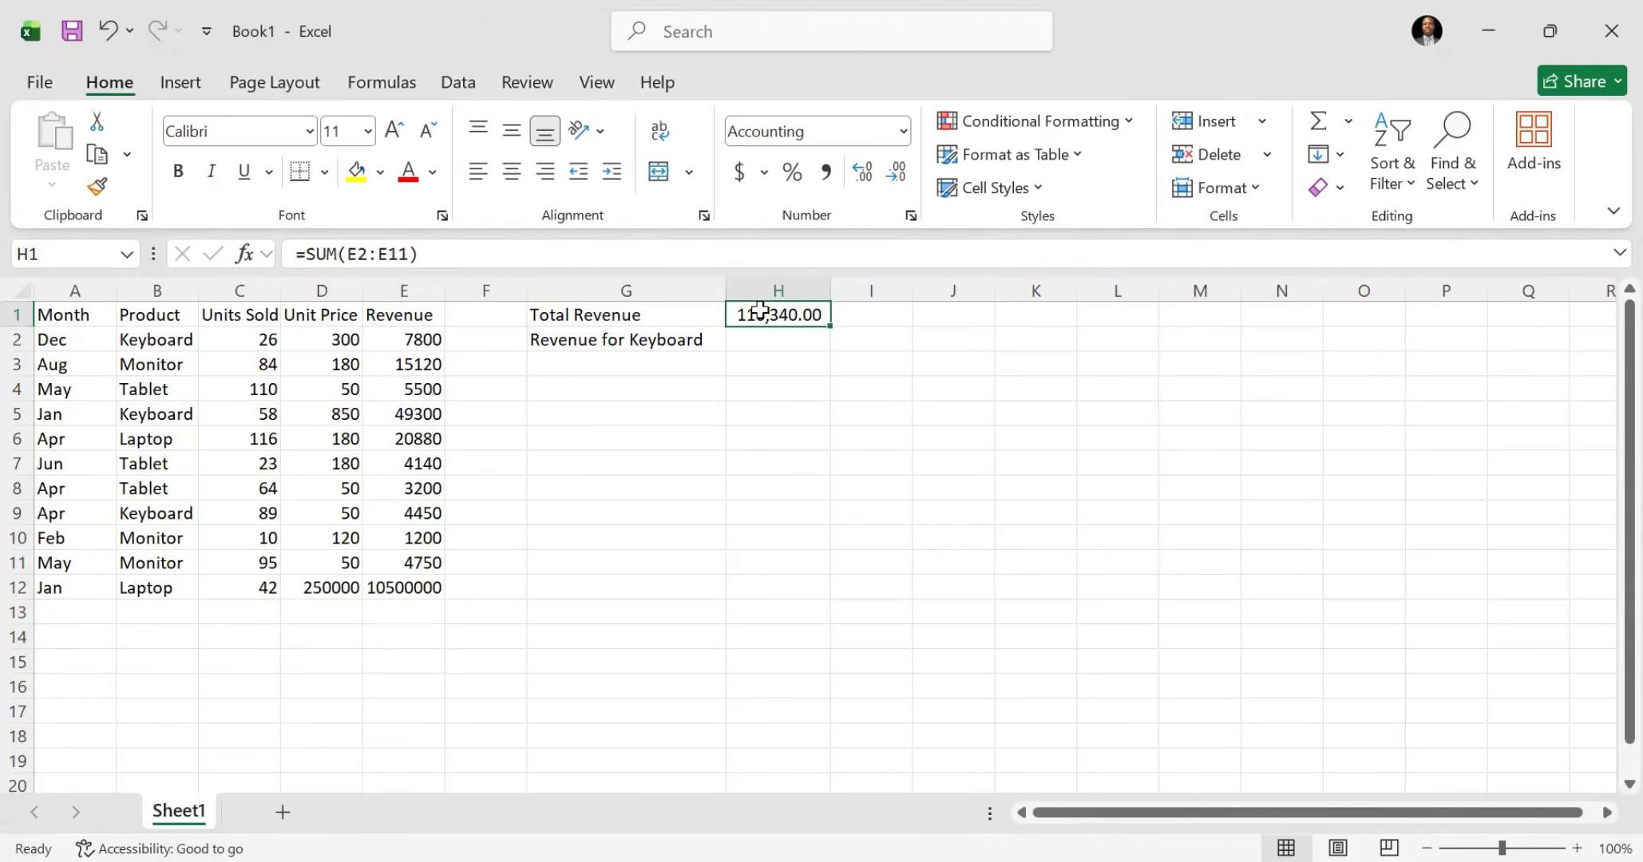
Step: Start a SUMIF formula in H2, beside the Revenue for Keyboard label, with the Product entries B2:B12 as the range
left_click(391, 314)
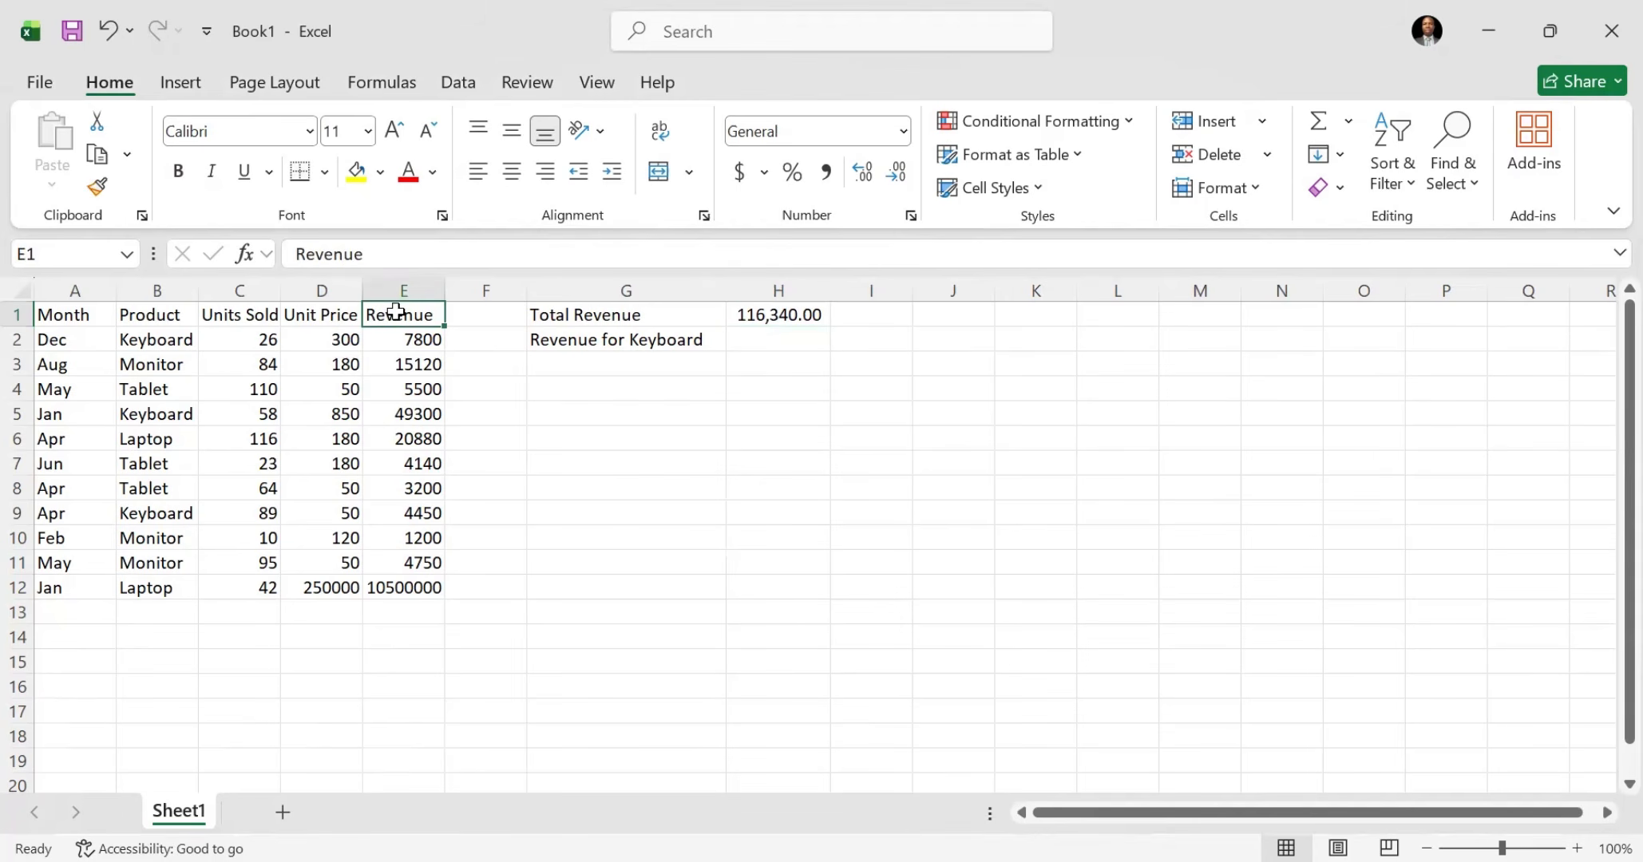
left_click(177, 323)
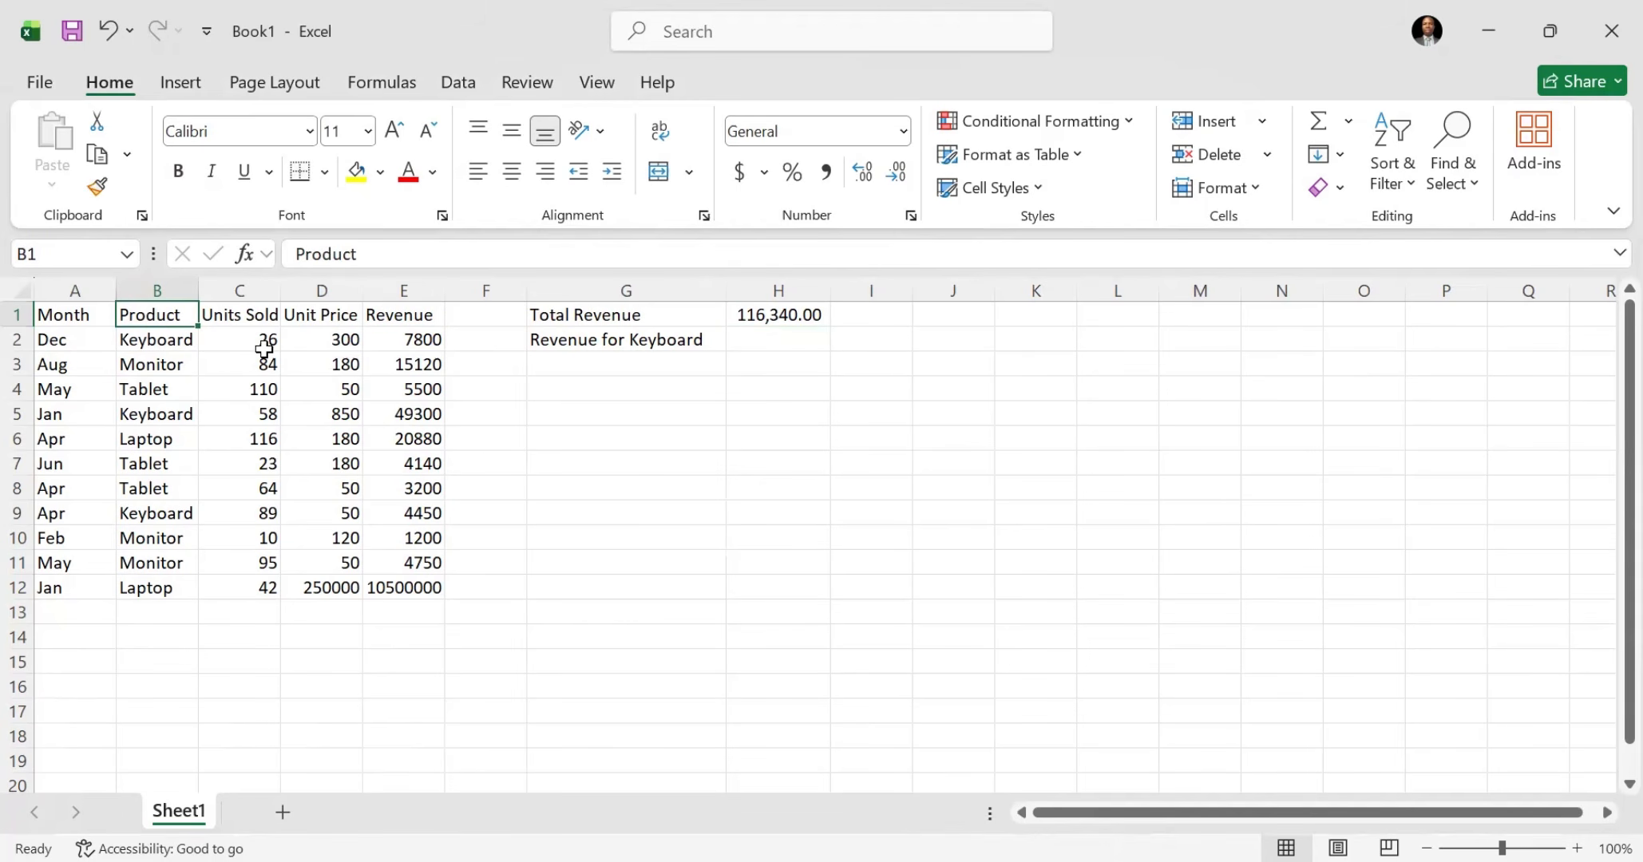
left_click(535, 338)
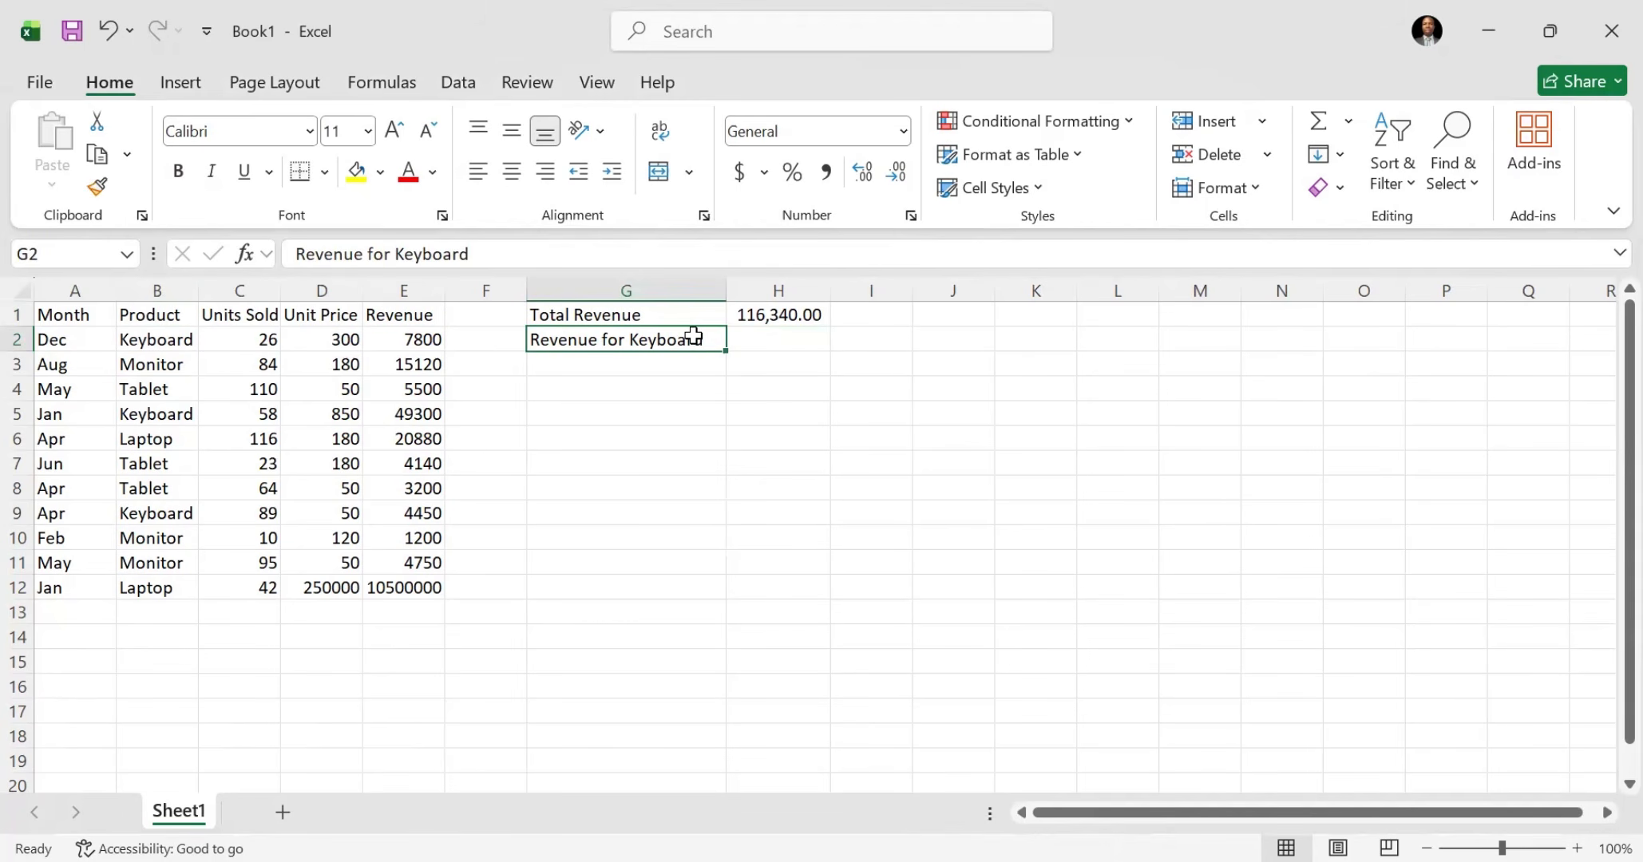
left_click(765, 341)
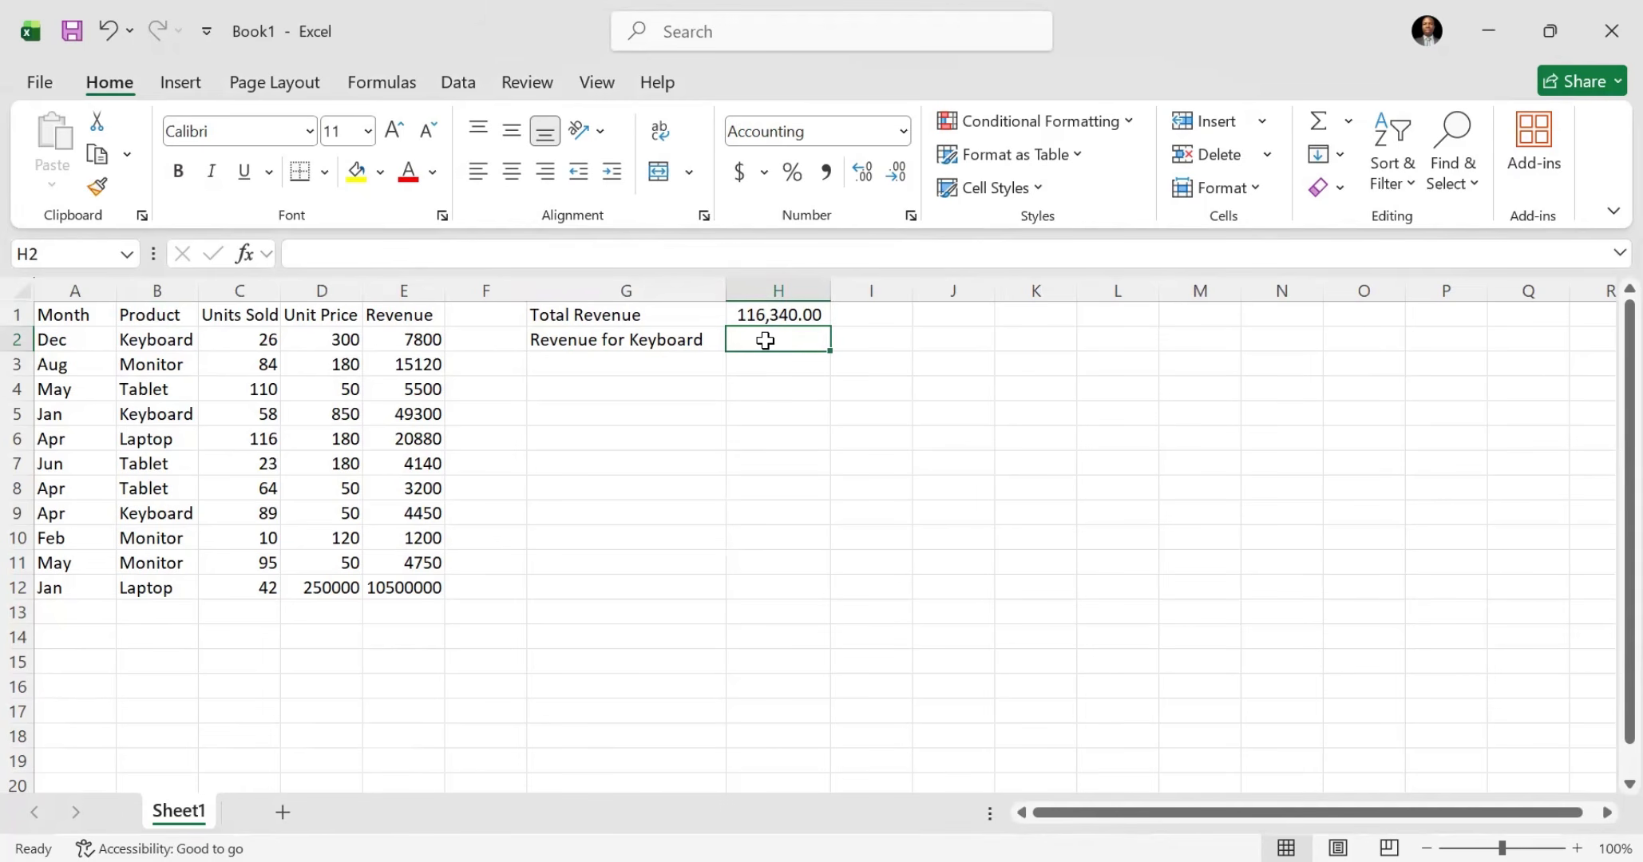
type("=")
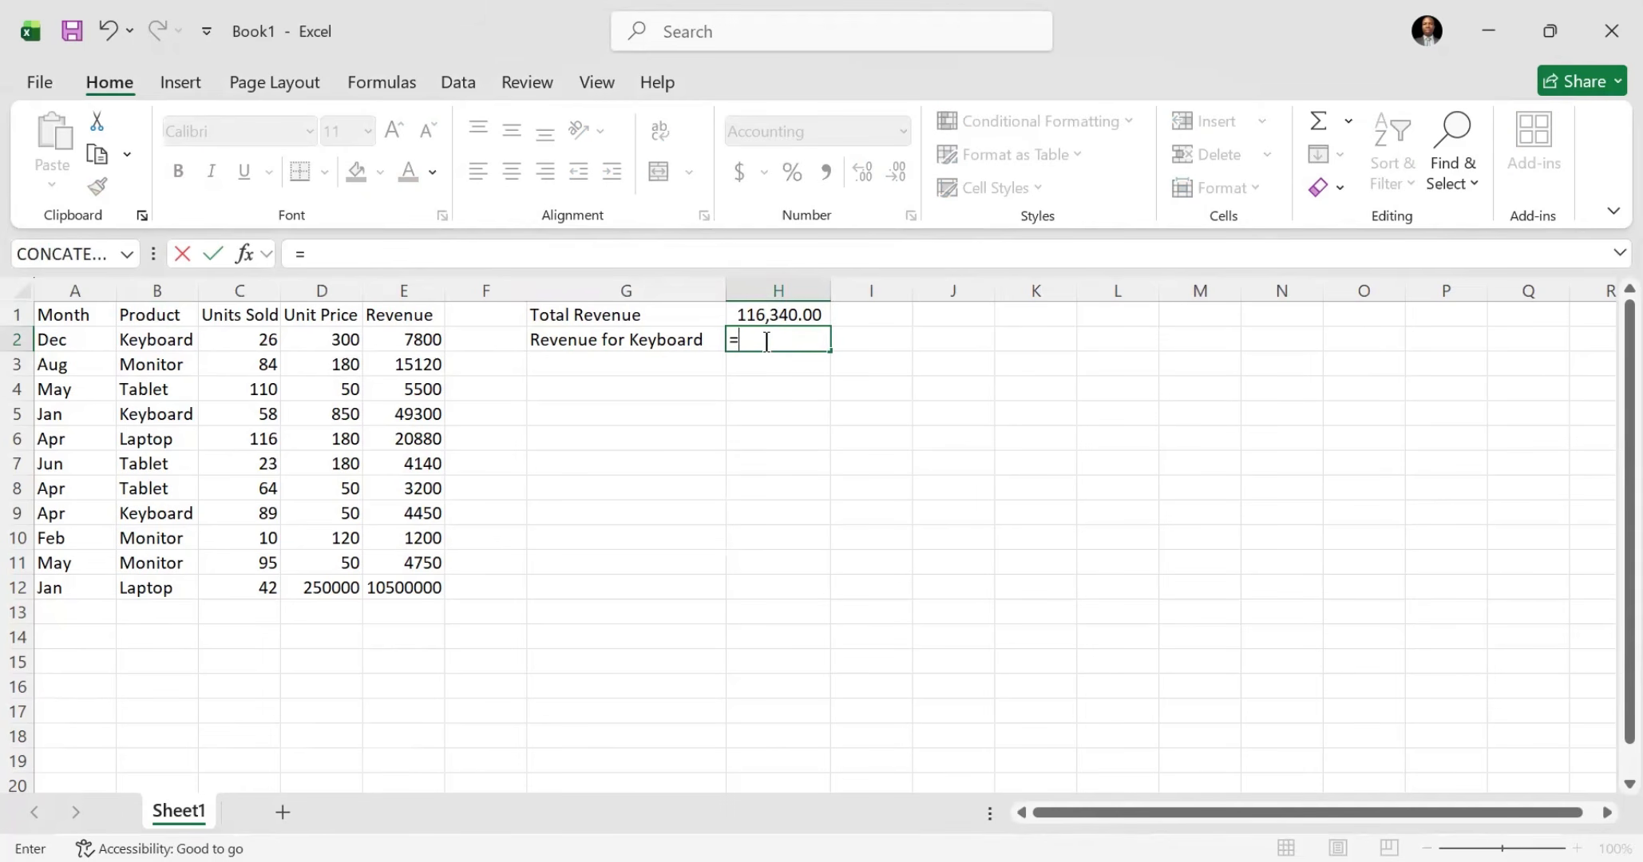
type("SUM")
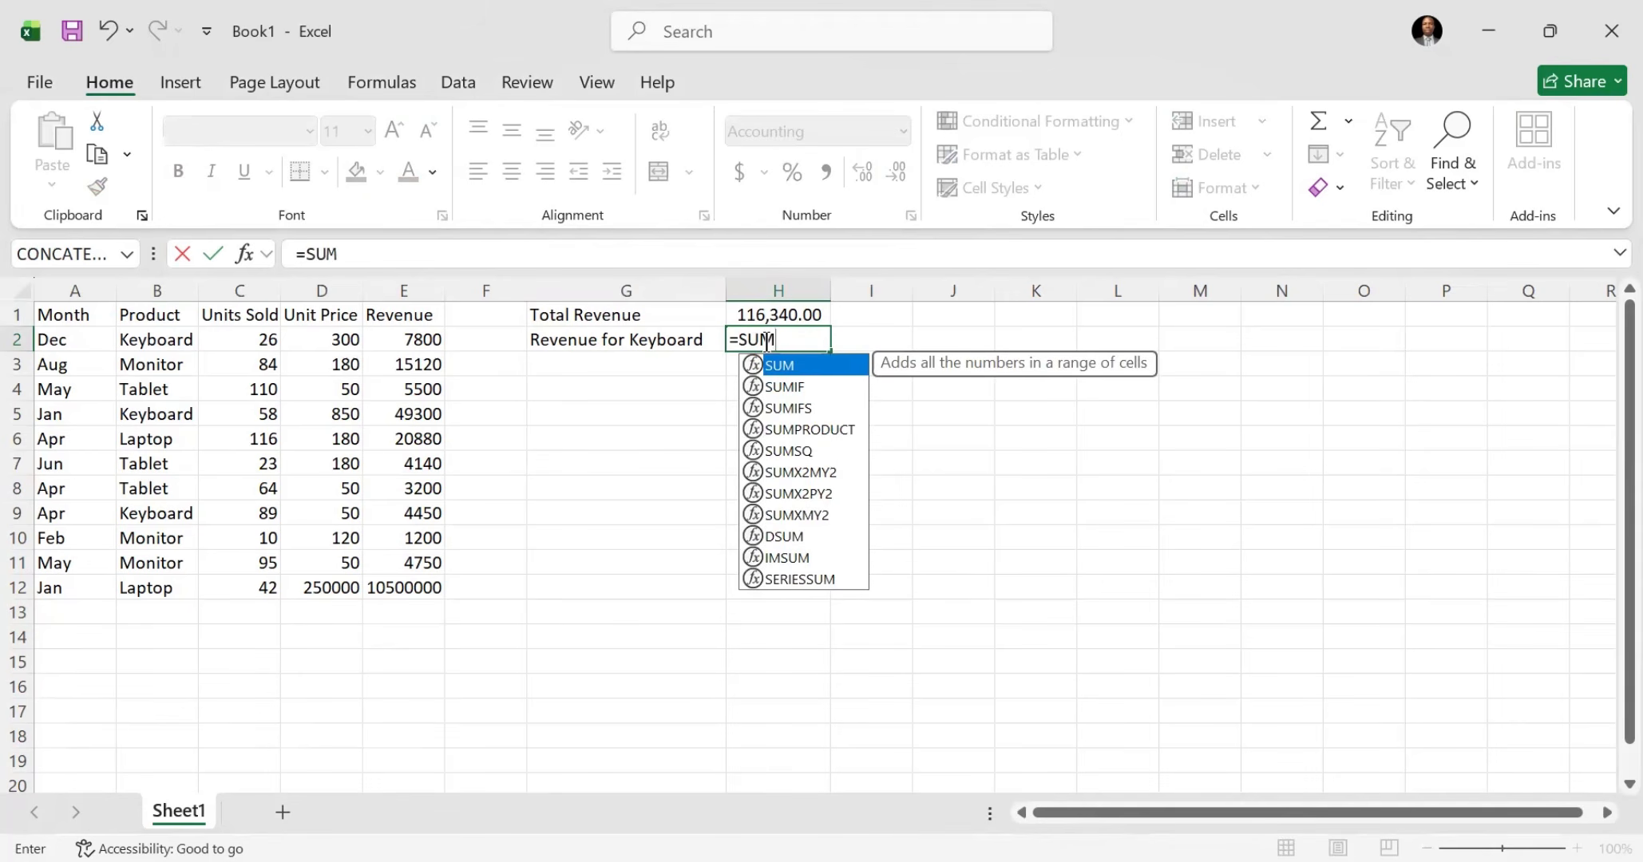
type("IF")
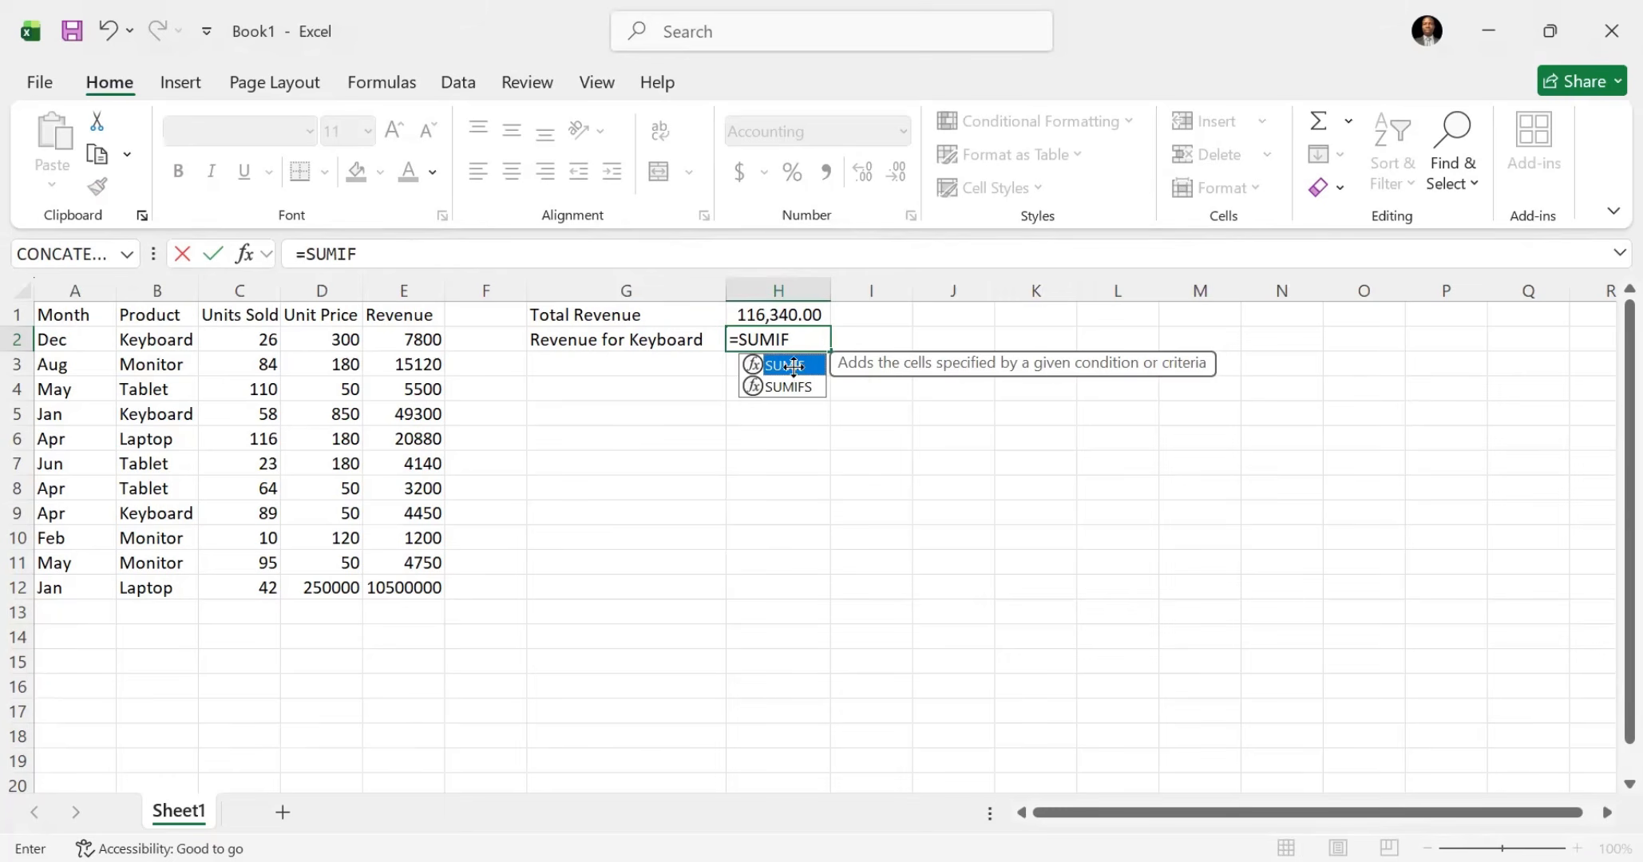
key("Tab")
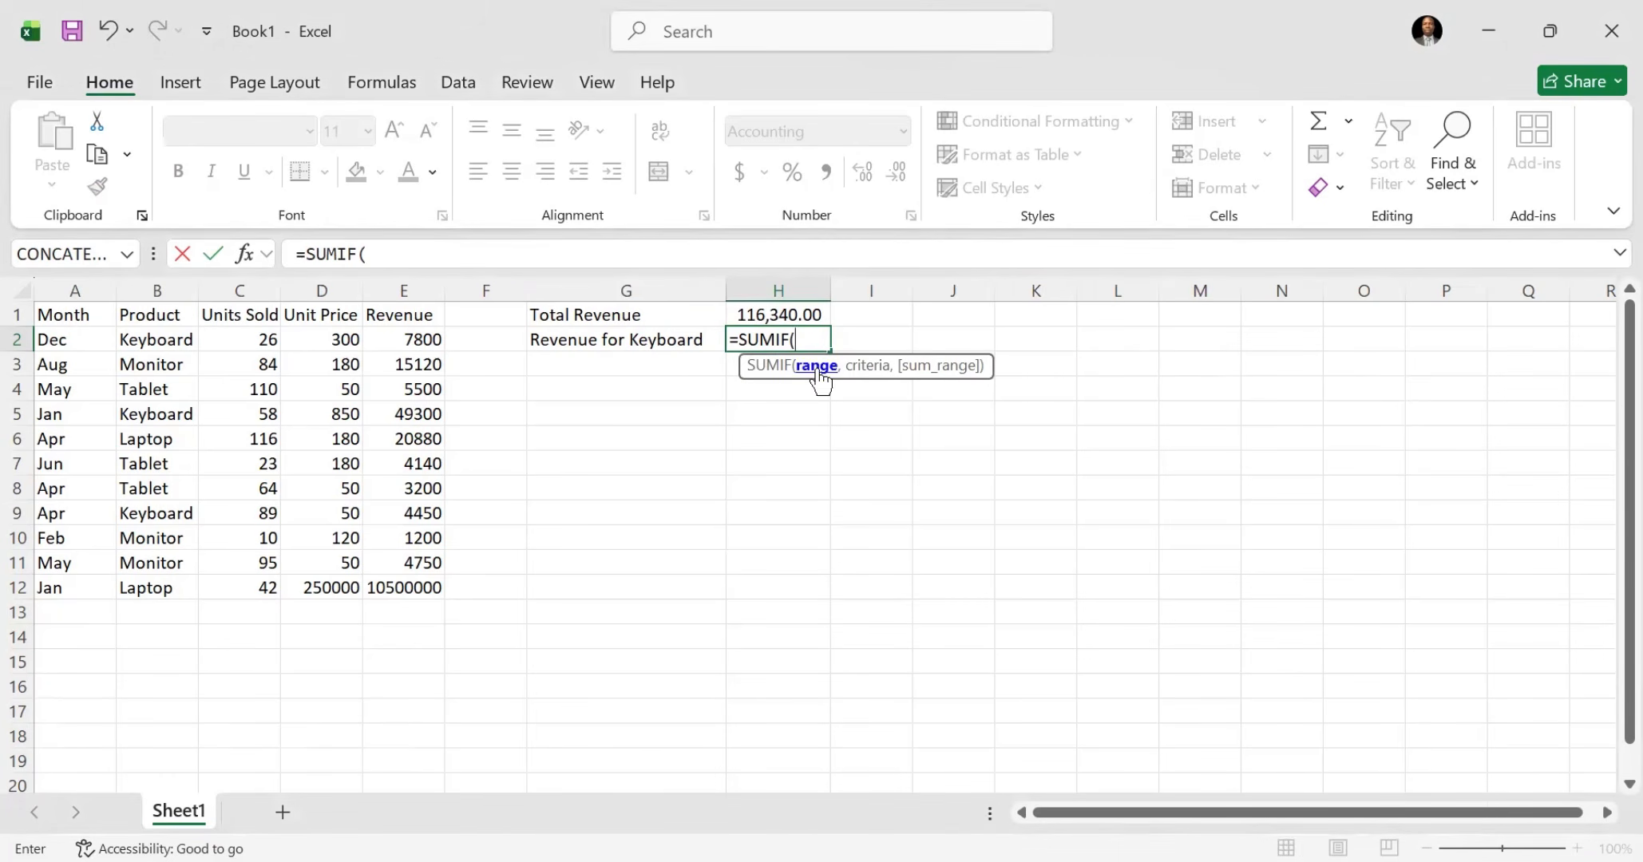
left_click(140, 334)
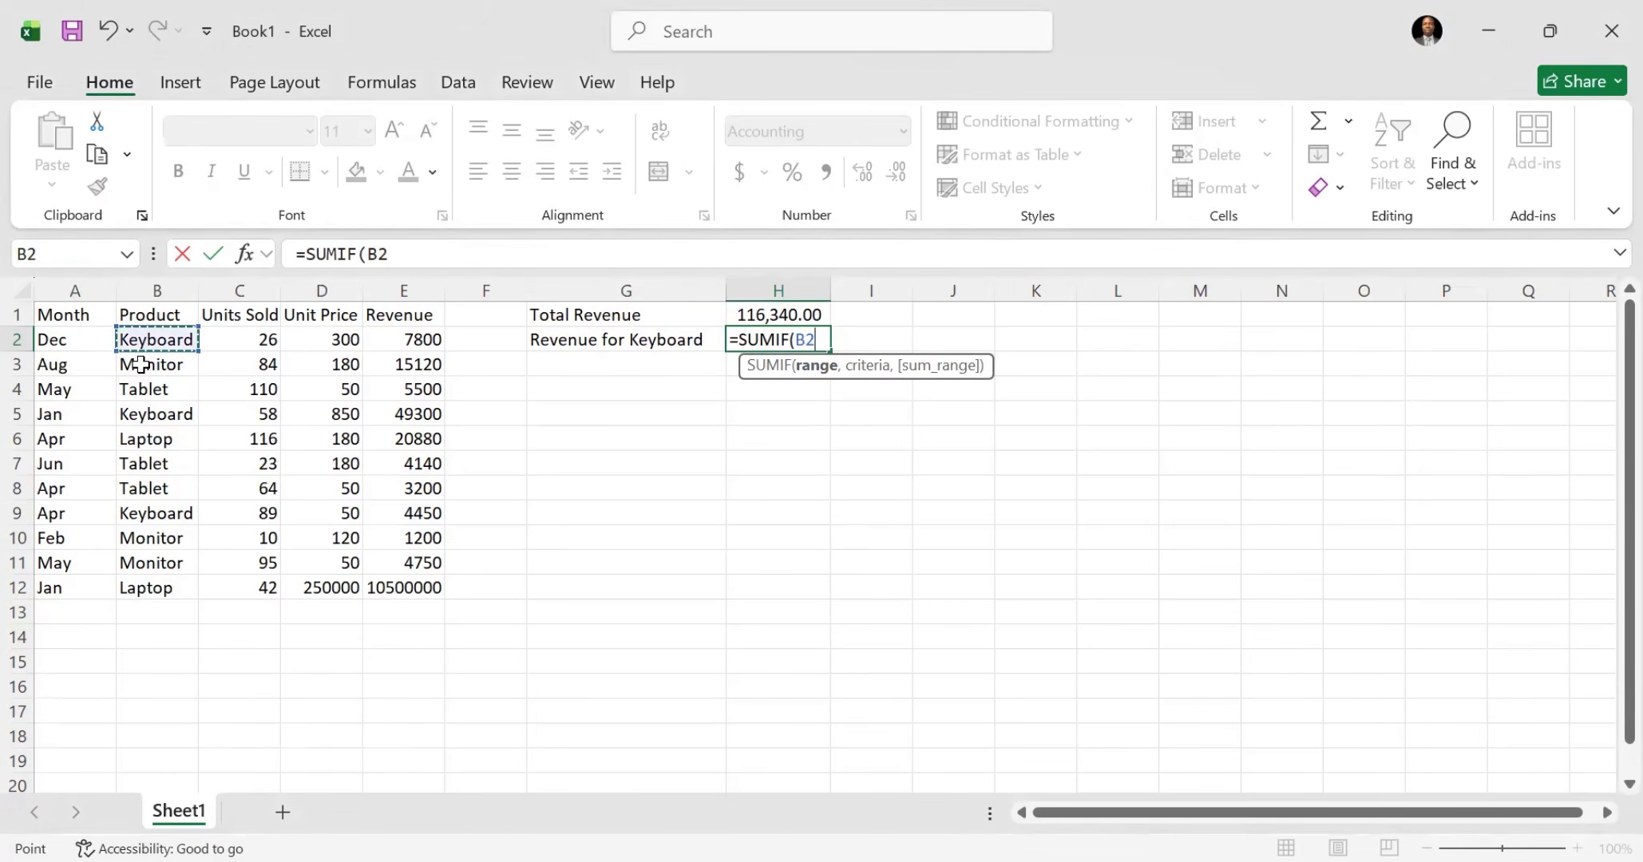
left_click(173, 587, "shift")
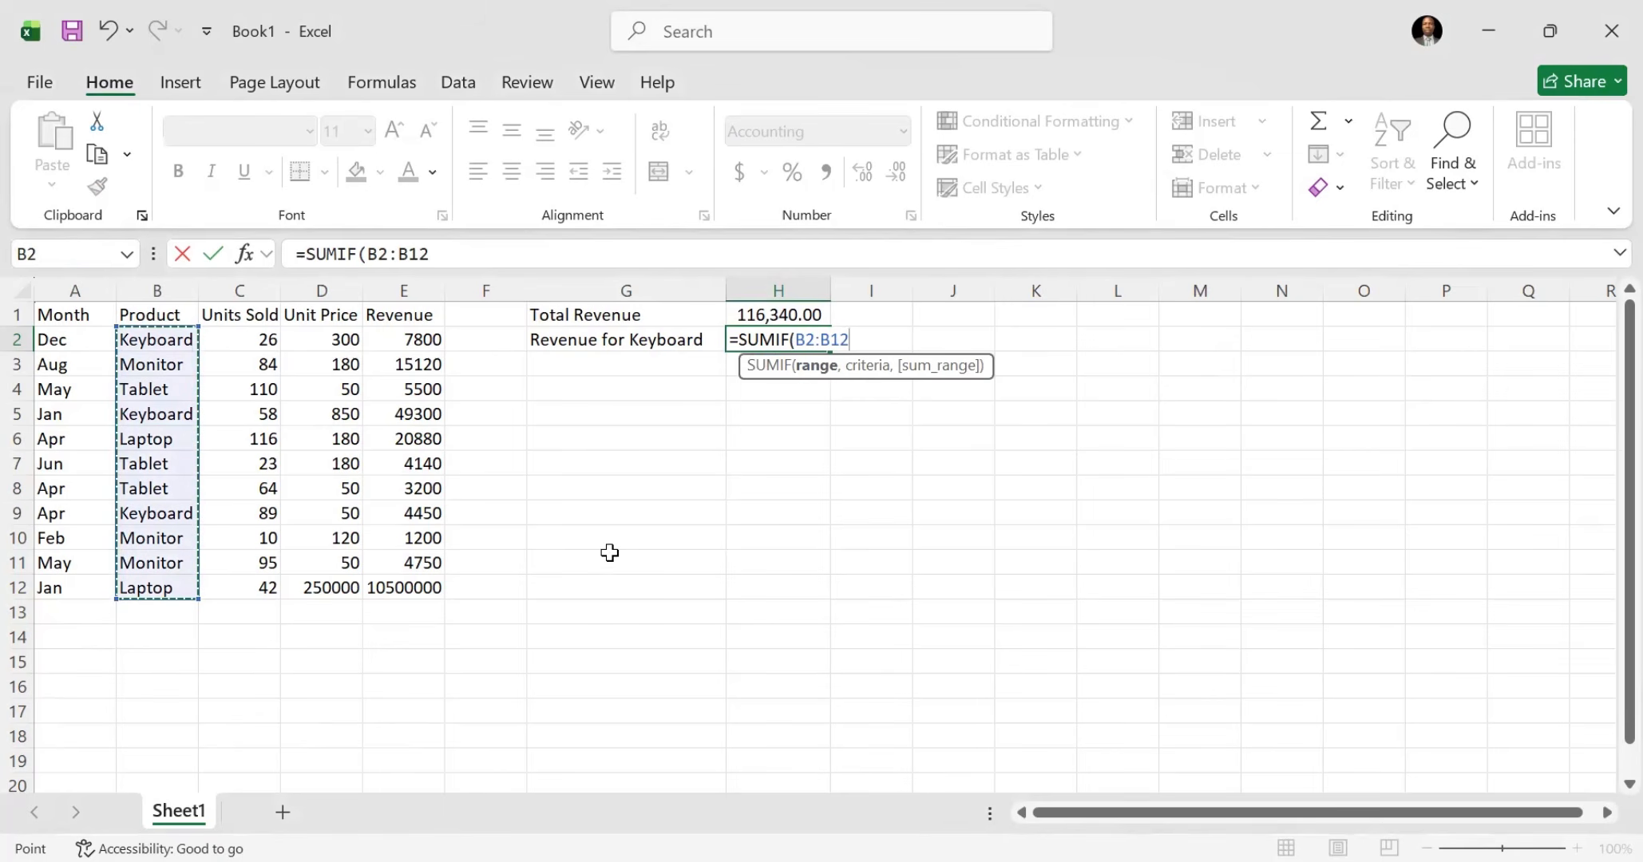
Step: Add "Keyboard" as the criteria of the SUMIF formula in H2
type(",\"")
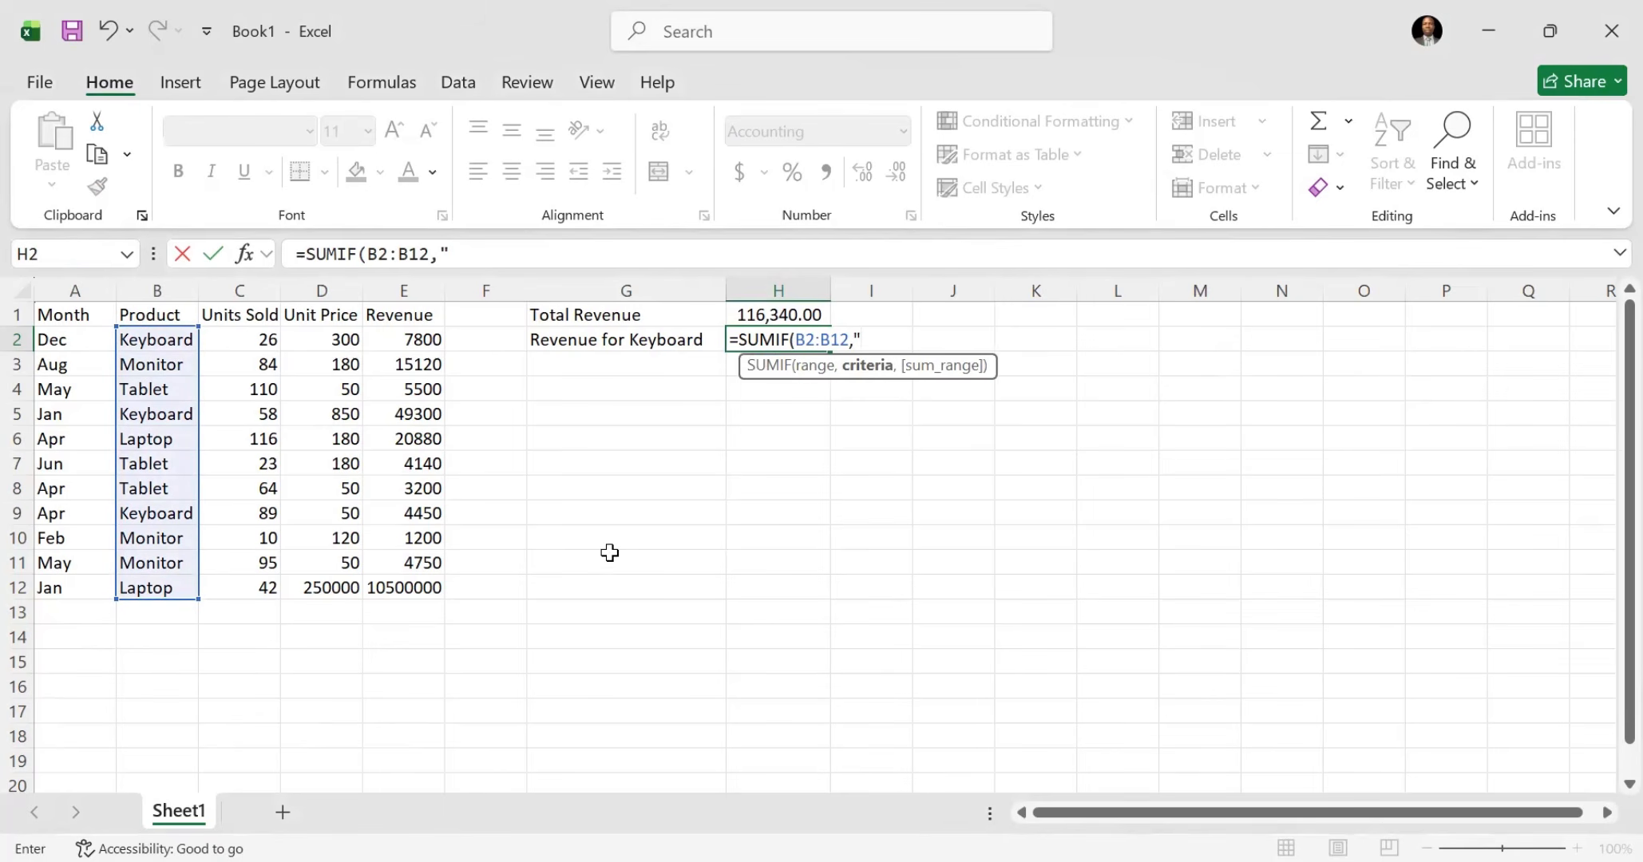
type("kEYBOA")
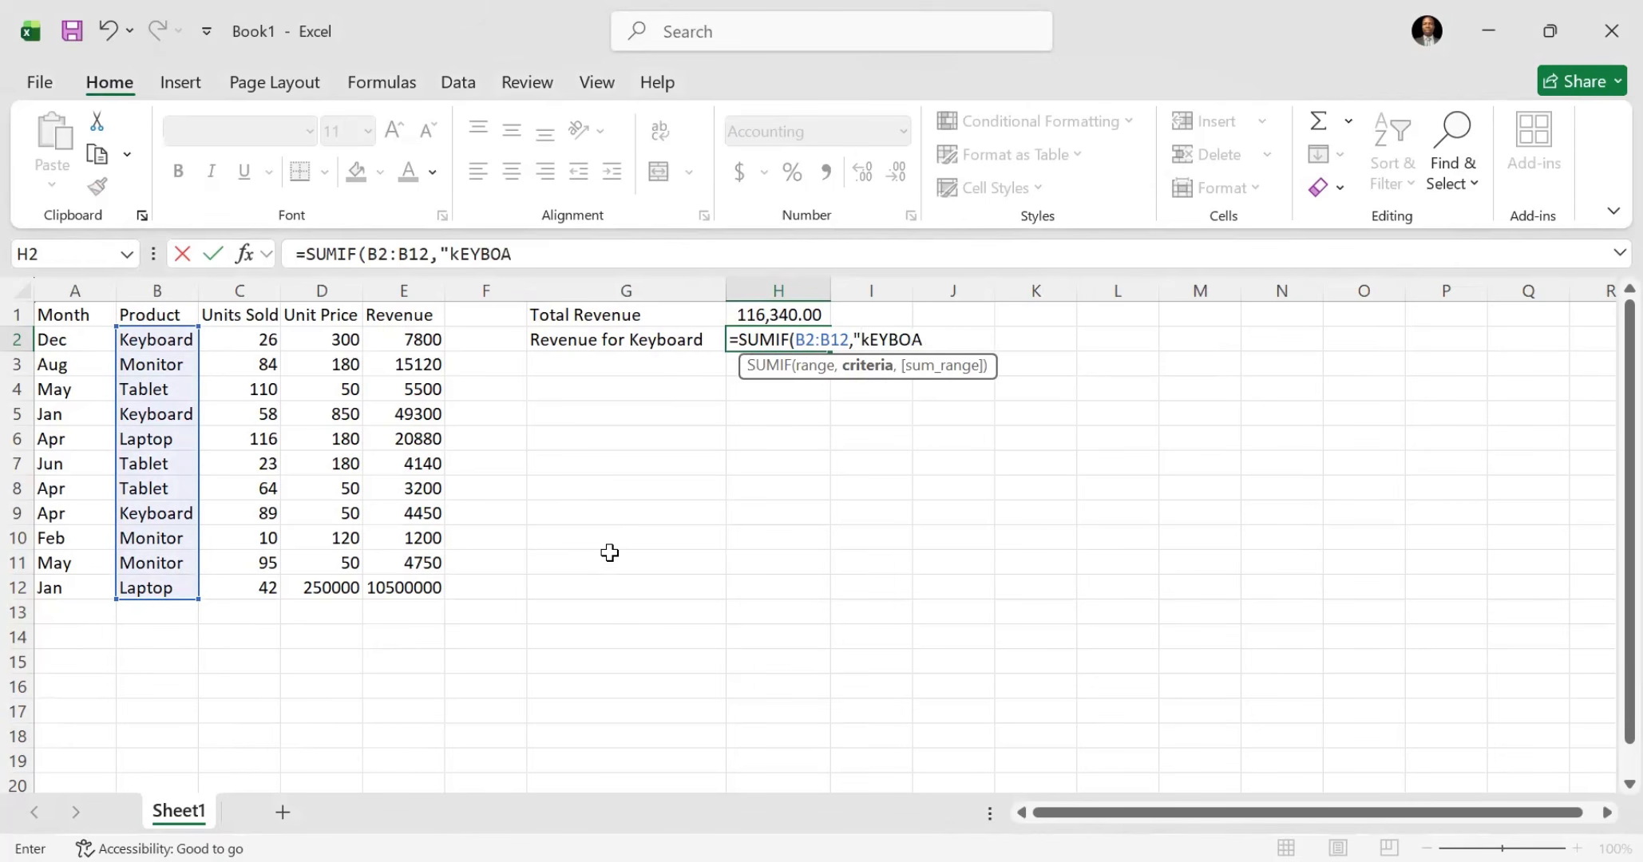
key("BackSpace")
key("BackSpace")
key("BackSpace")
key("BackSpace")
key("BackSpace")
key("BackSpace")
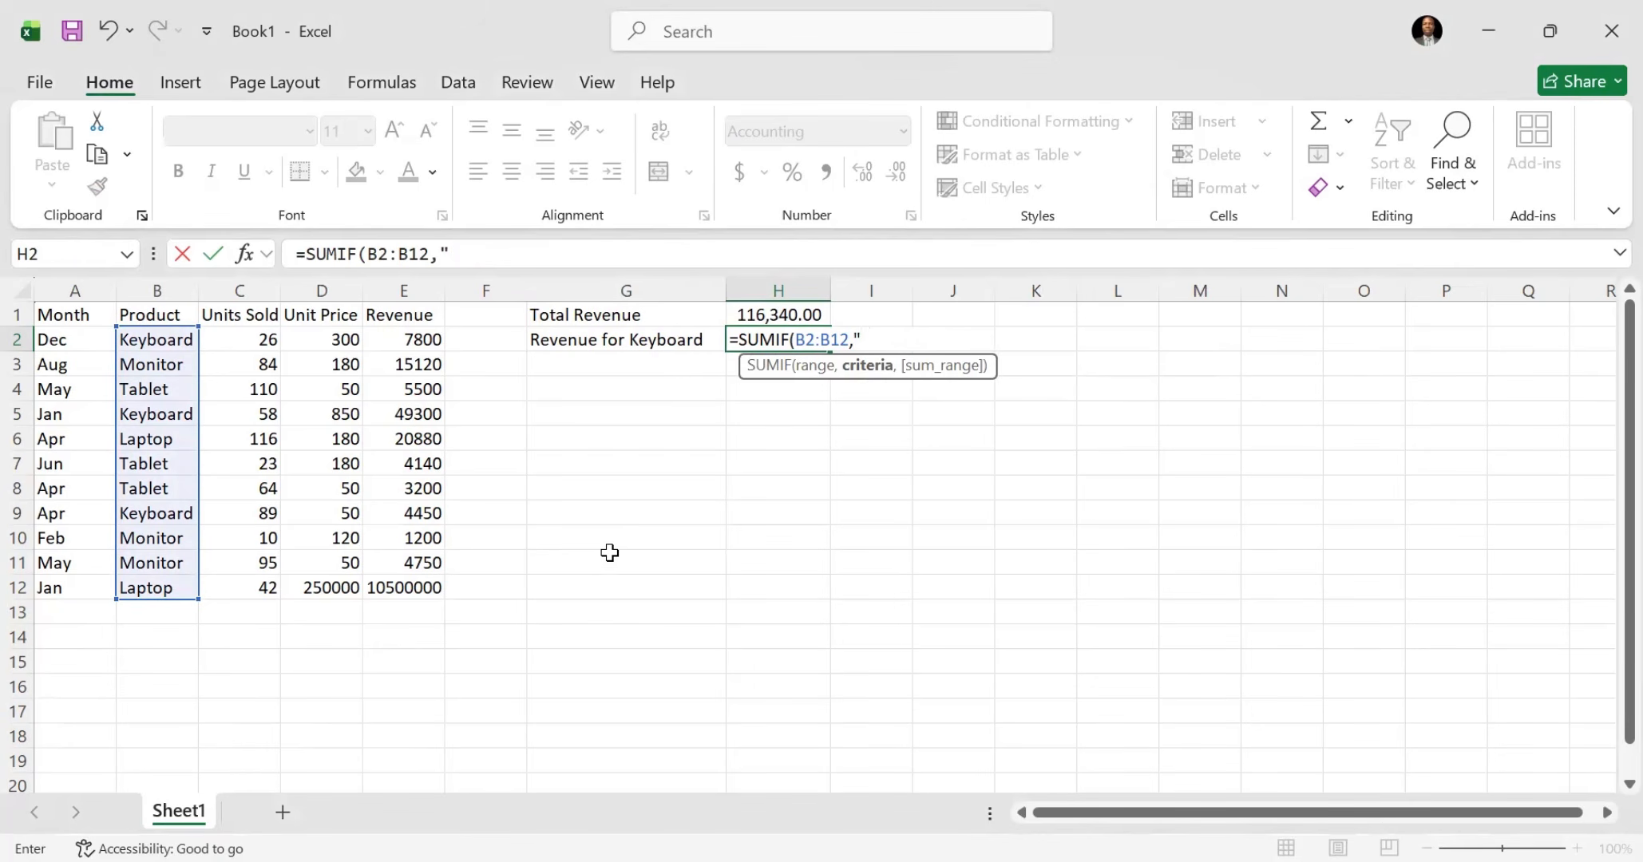
type("Keyboar")
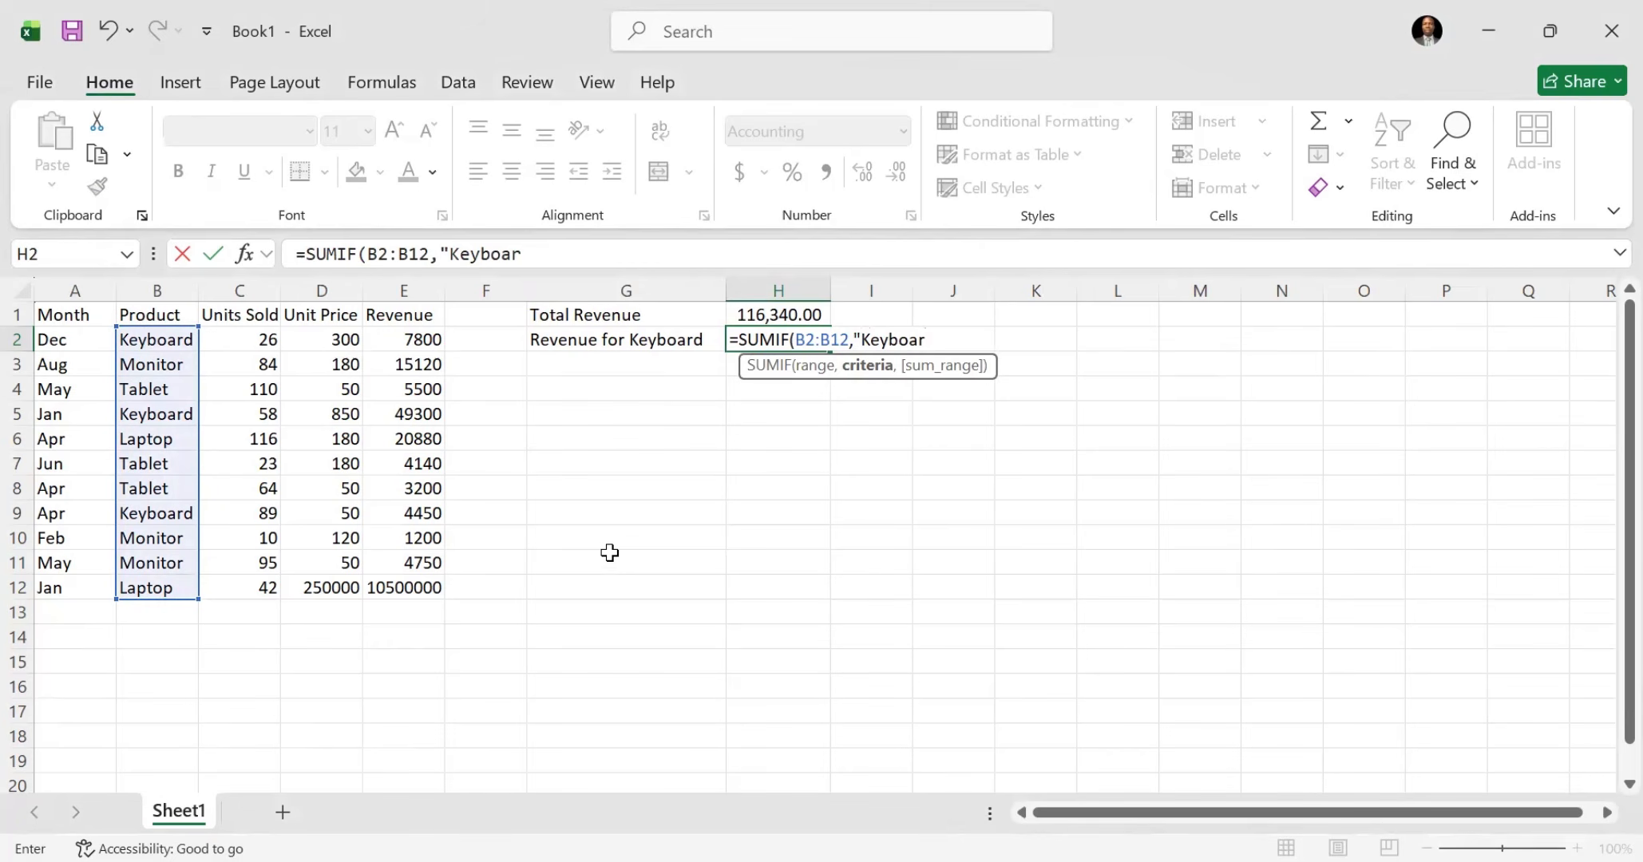
type("d\",")
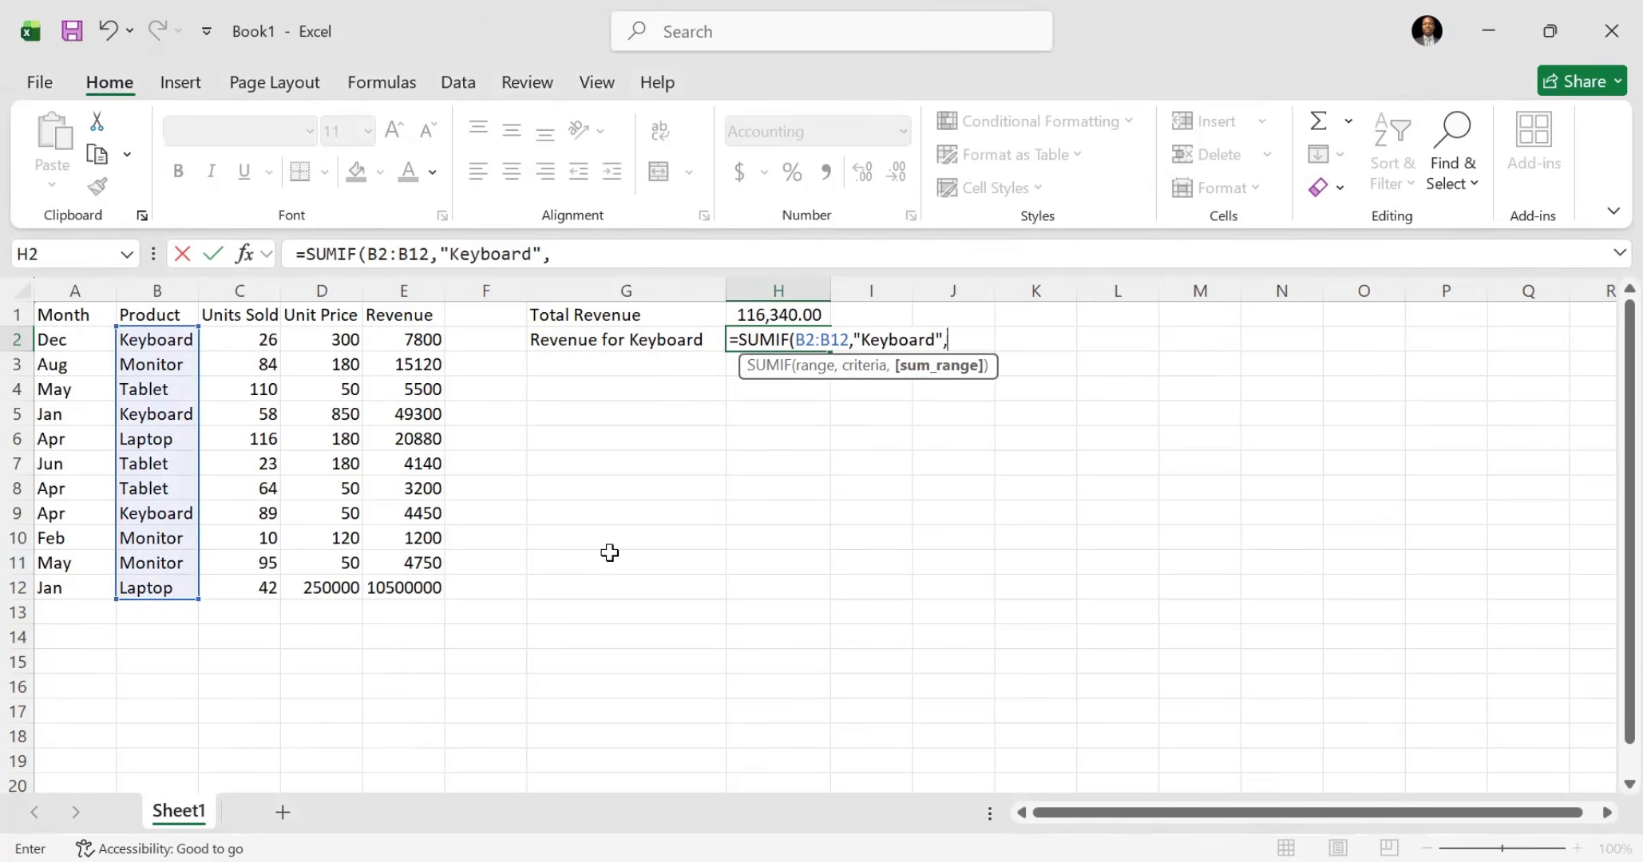
Step: Set E2:E12 as the sum range, complete the SUMIF formula in H2 and select the cell to check it
left_click(390, 338)
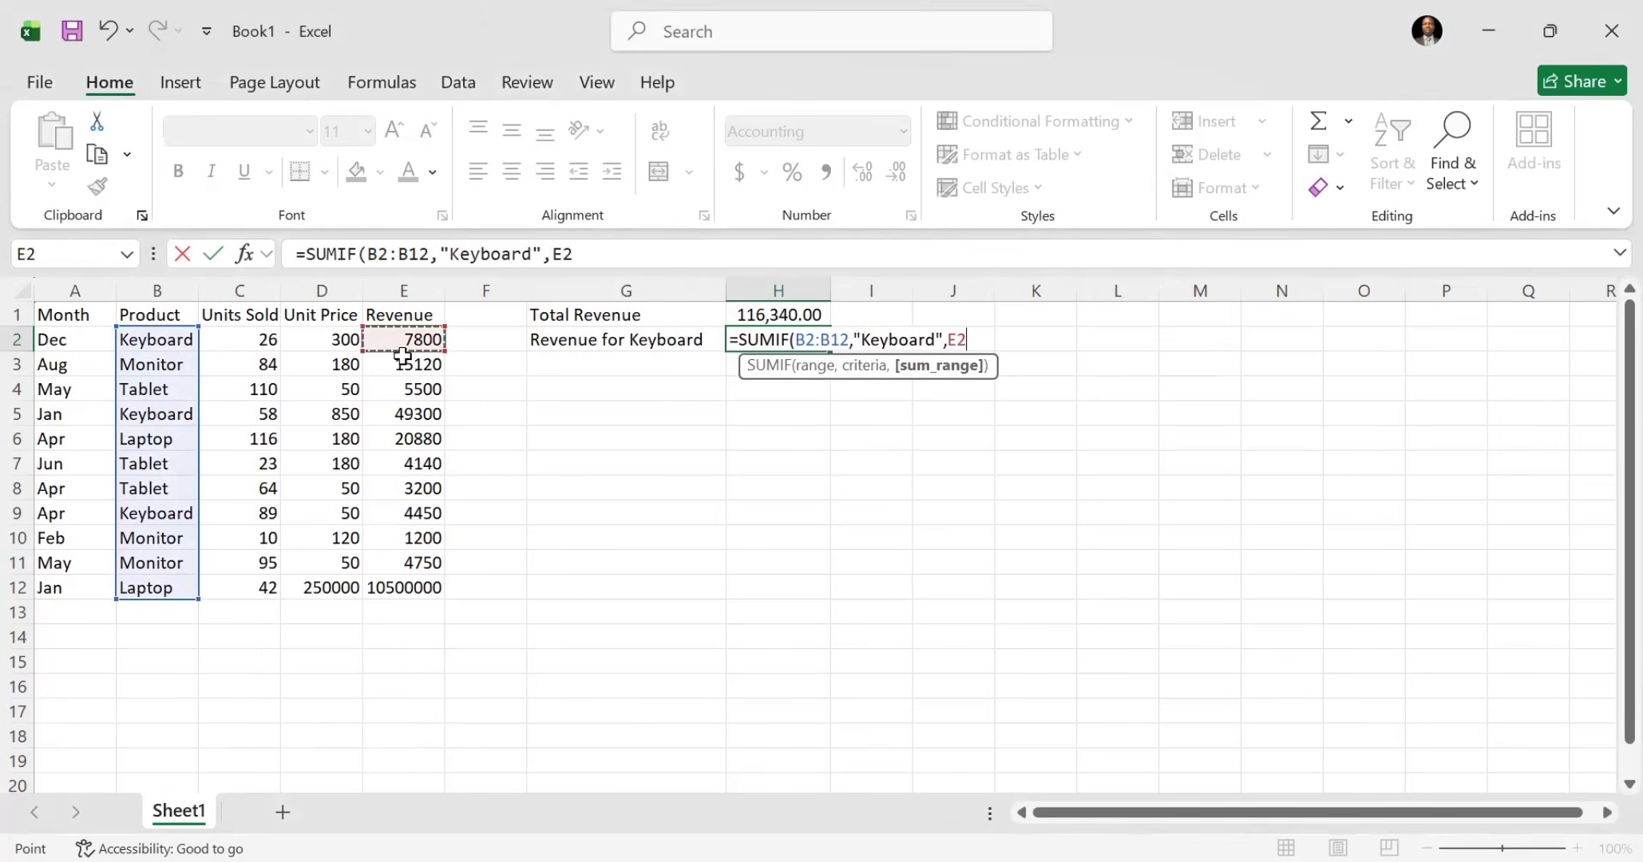
left_click(433, 587, "shift")
left_click(429, 568, "shift")
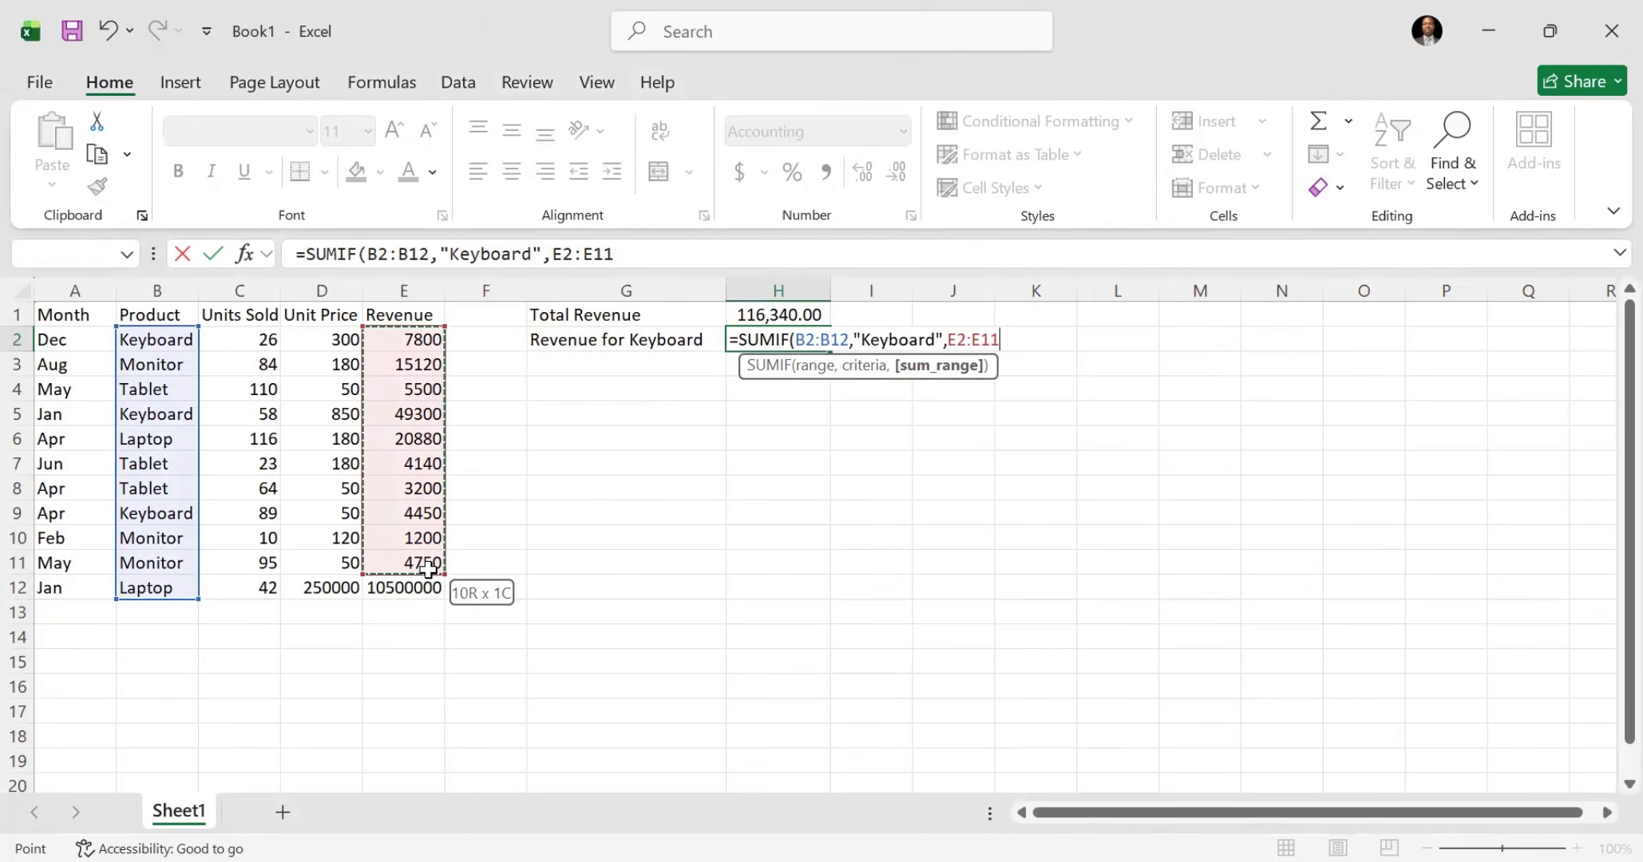
left_click(434, 587, "shift")
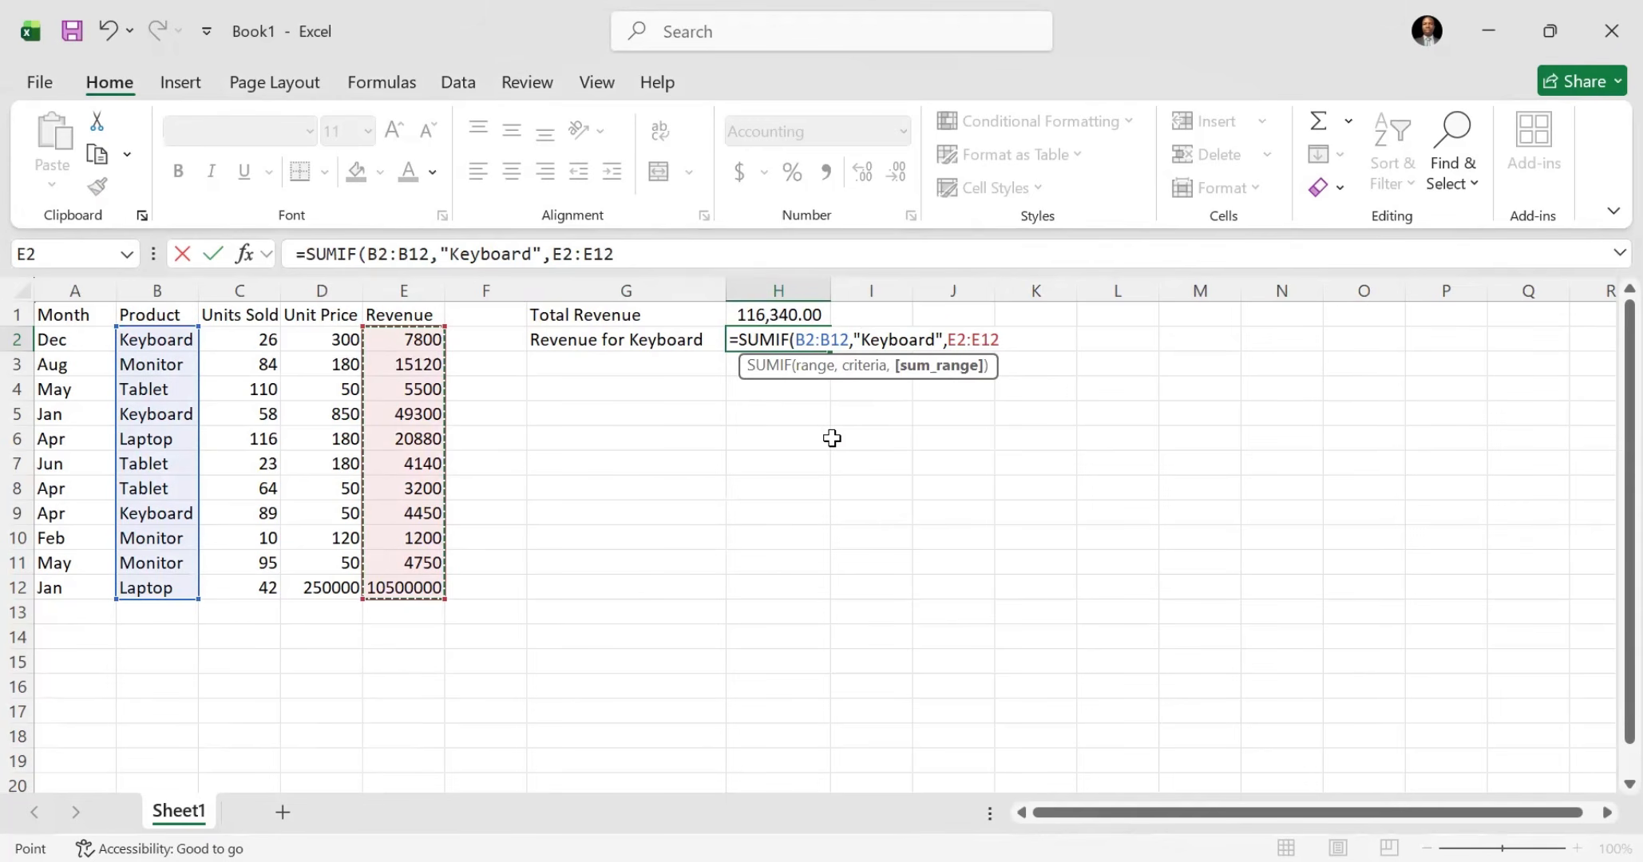
key("Return")
left_click(733, 340)
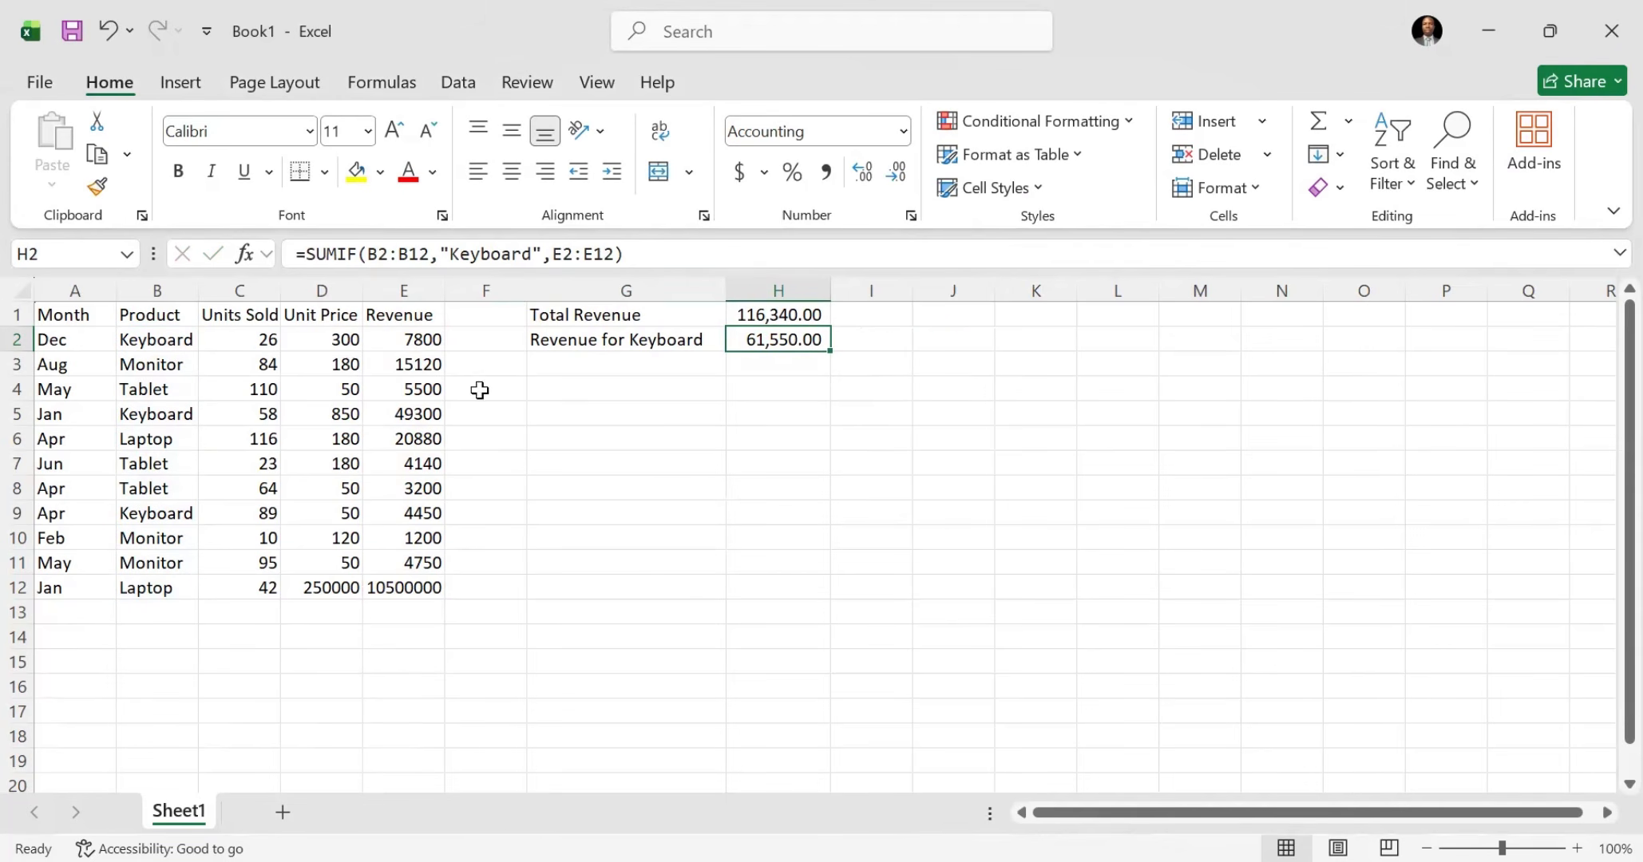
Step: Compare the Revenue for Keyboard label in G2 with the Monitor and Tablet entries in the Product column
left_click(613, 338)
left_click(158, 359)
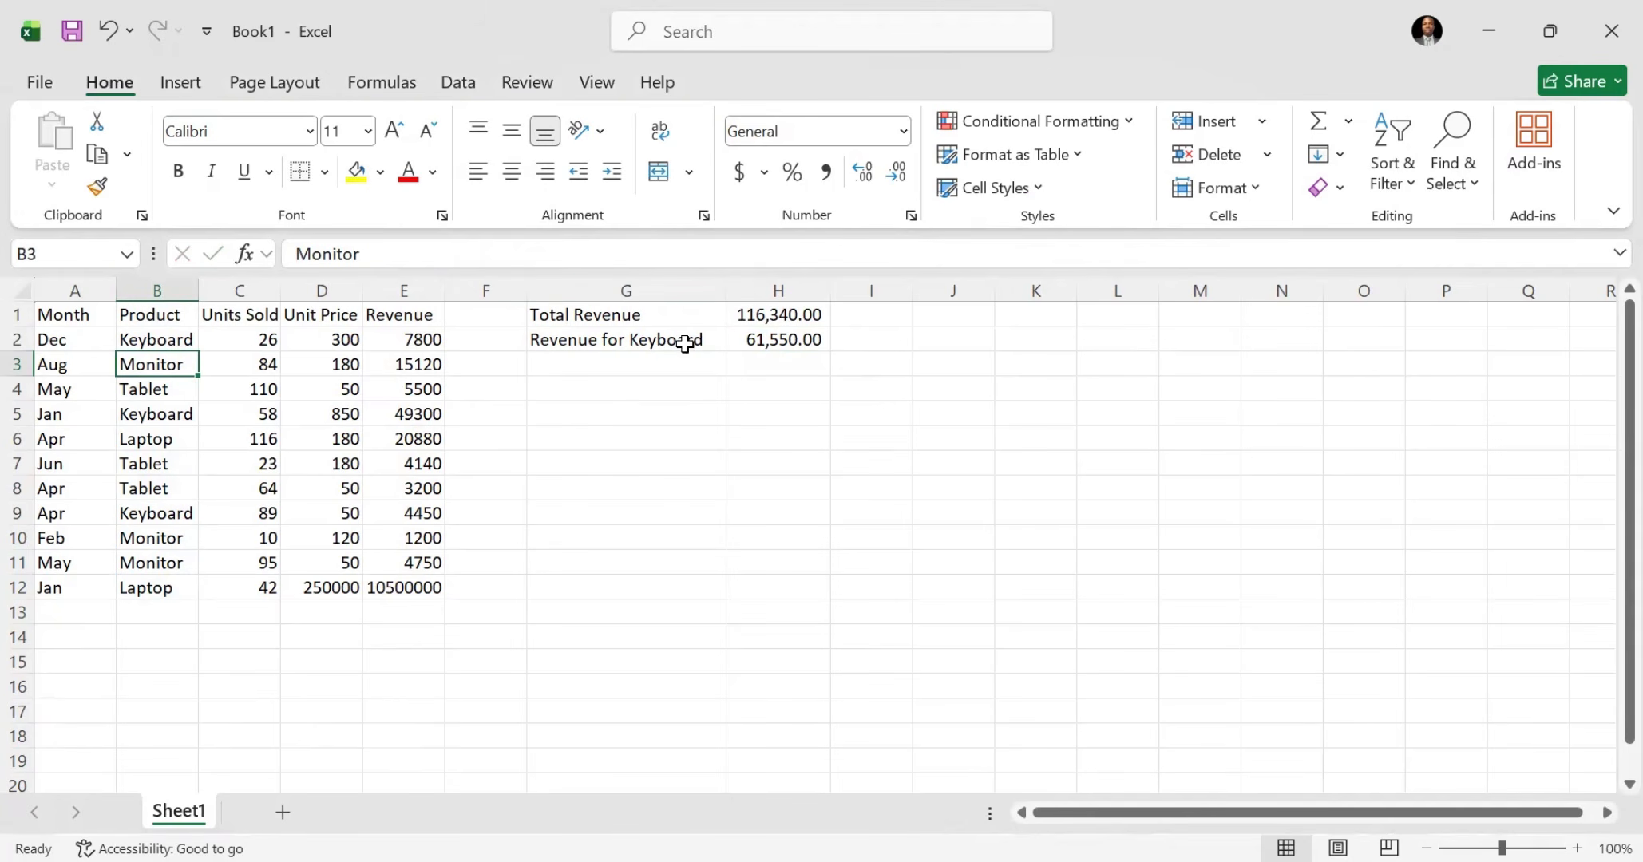
left_click(651, 340)
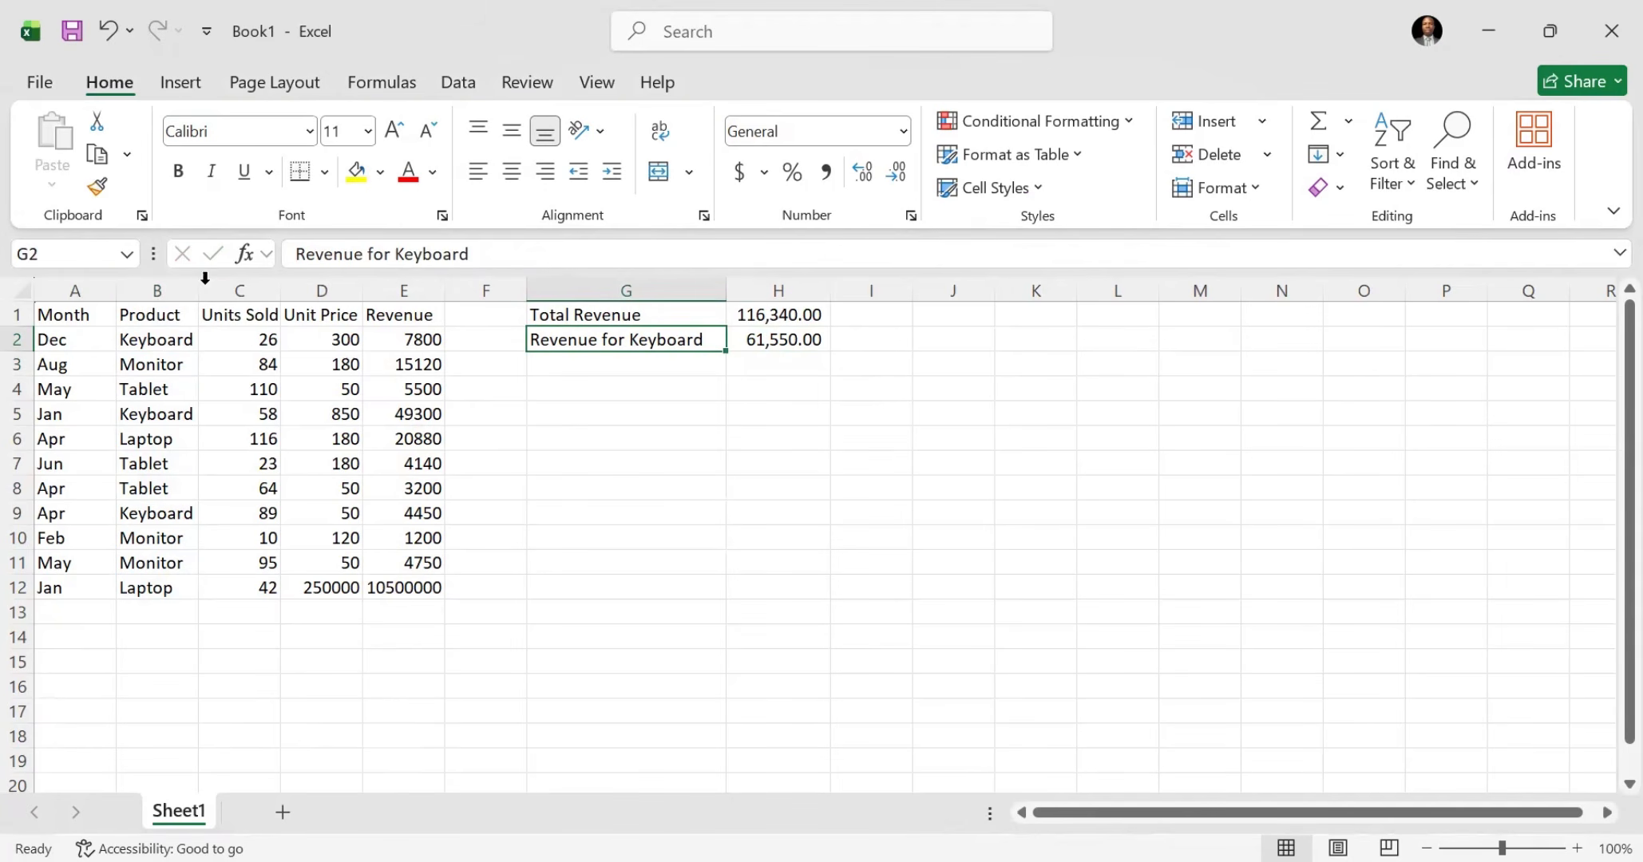
left_click(172, 316)
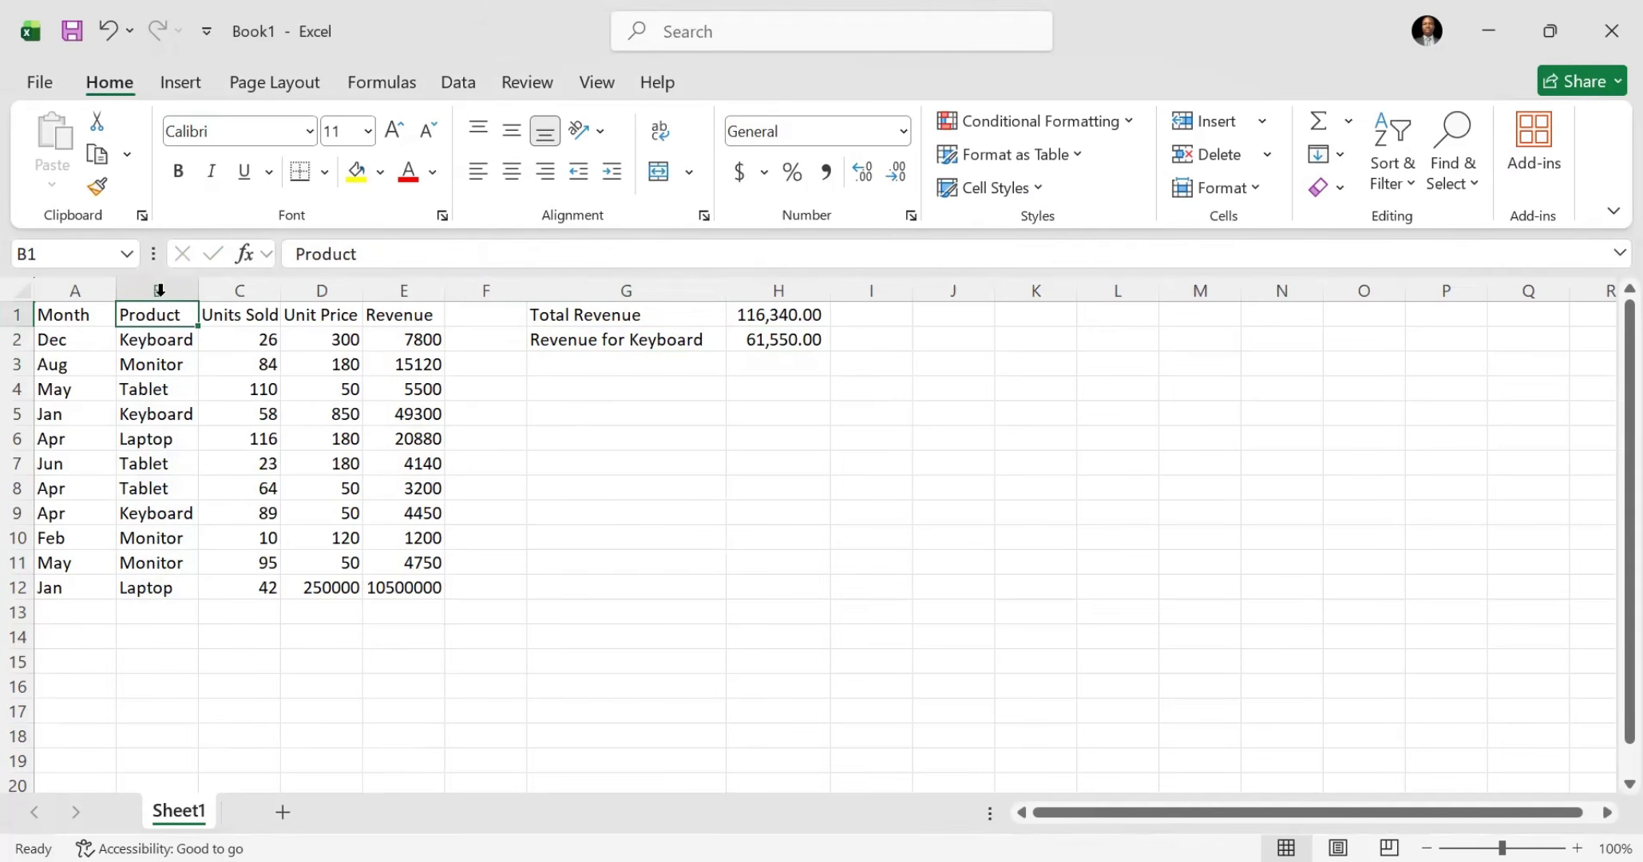
left_click(163, 366)
left_click(156, 390)
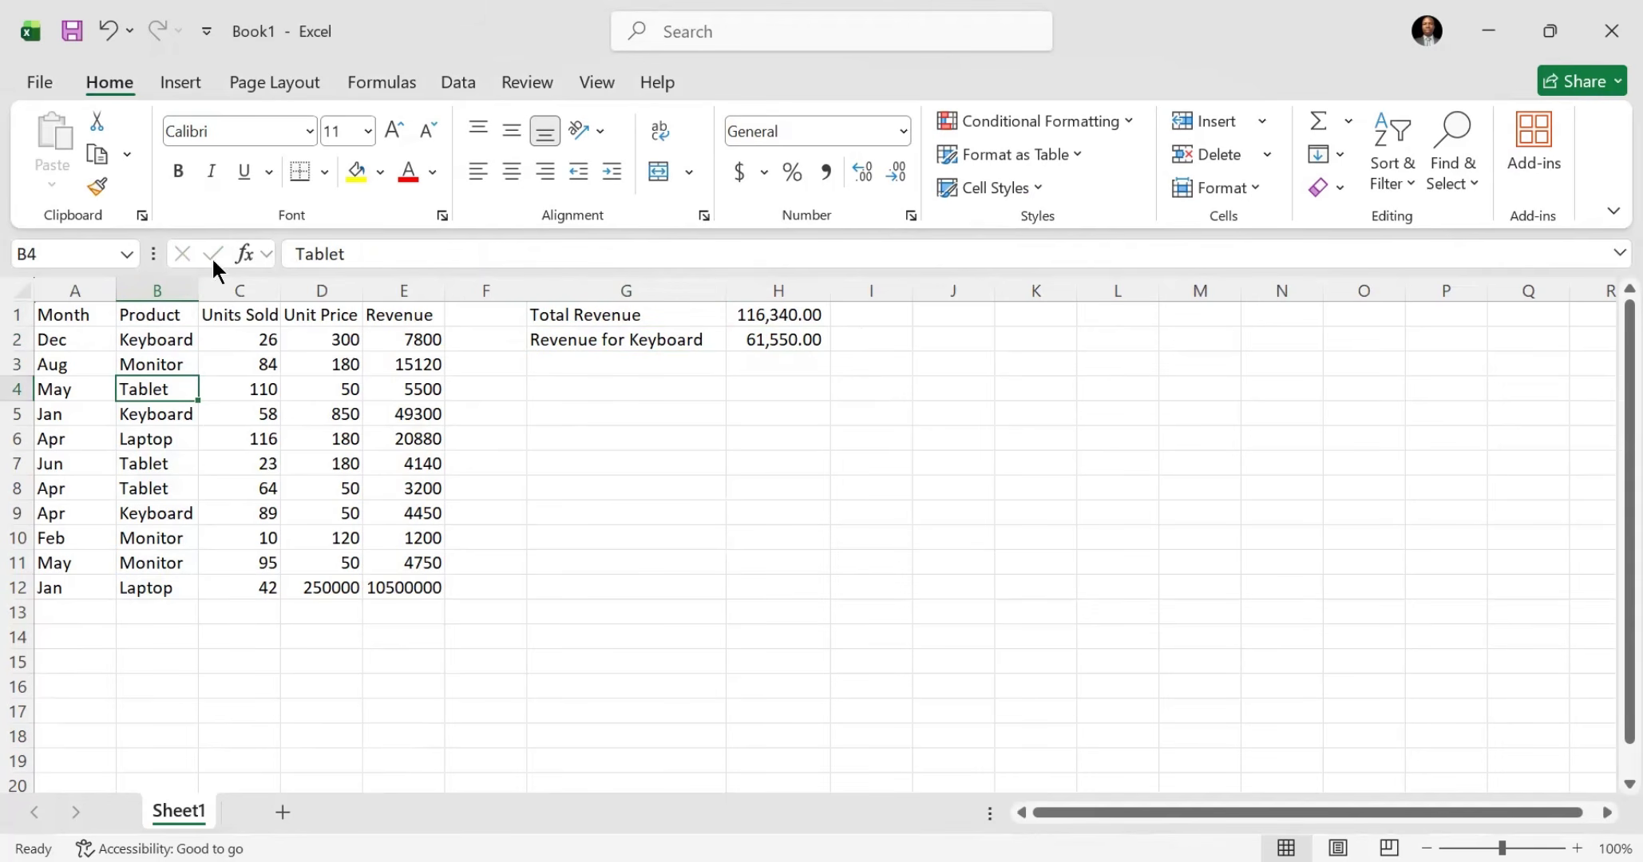
Step: Filter the sales table's Product column to show only Monitor and remove the filtering again
left_click(461, 82)
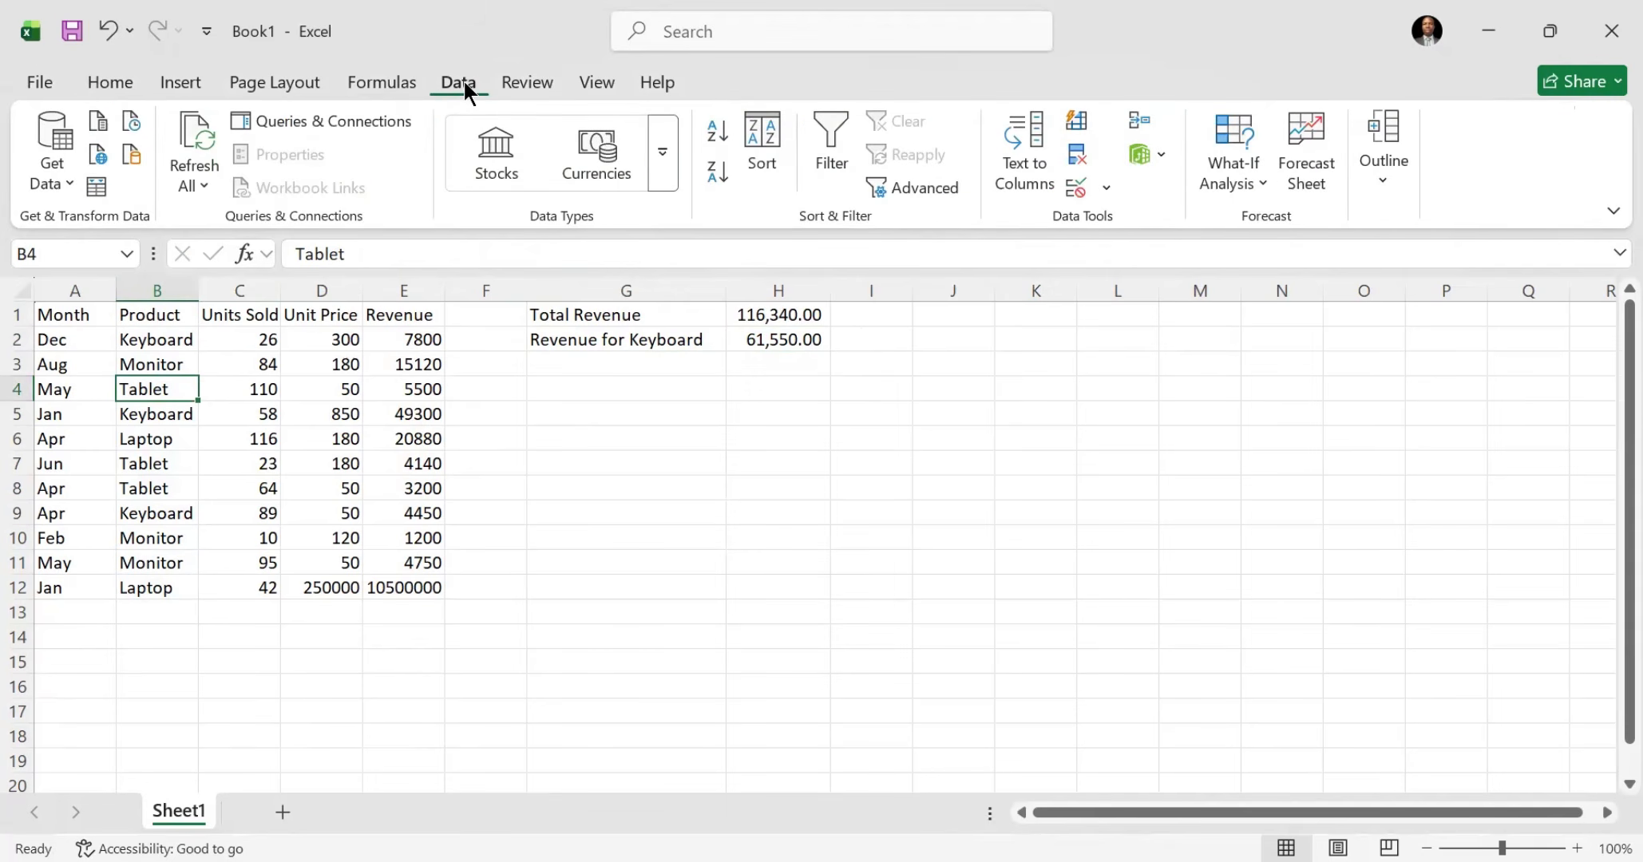
left_click(815, 137)
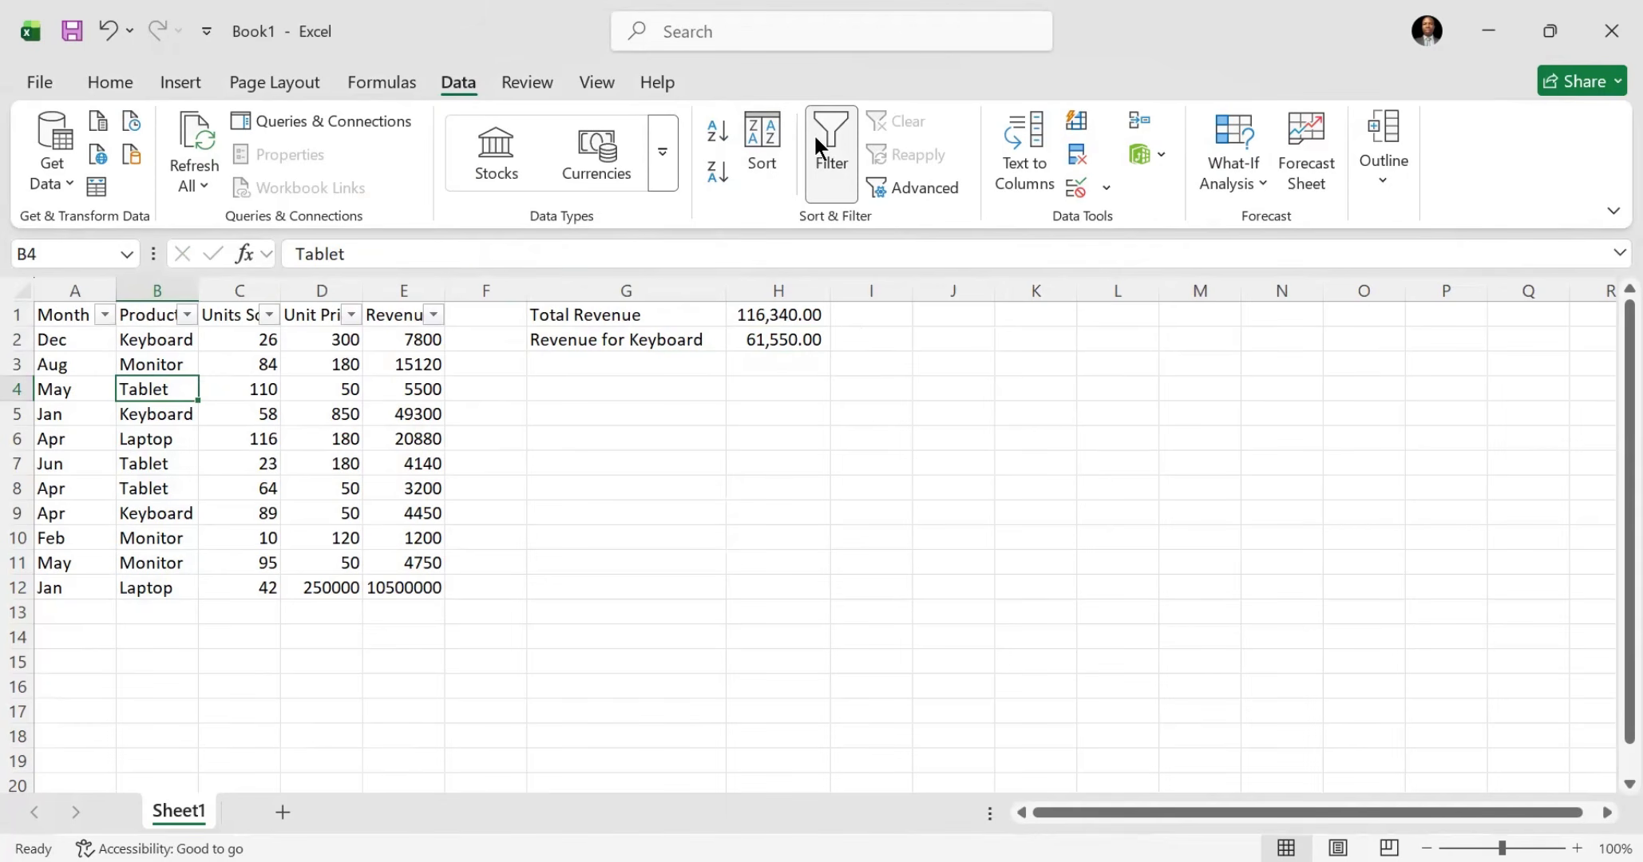
left_click(187, 315)
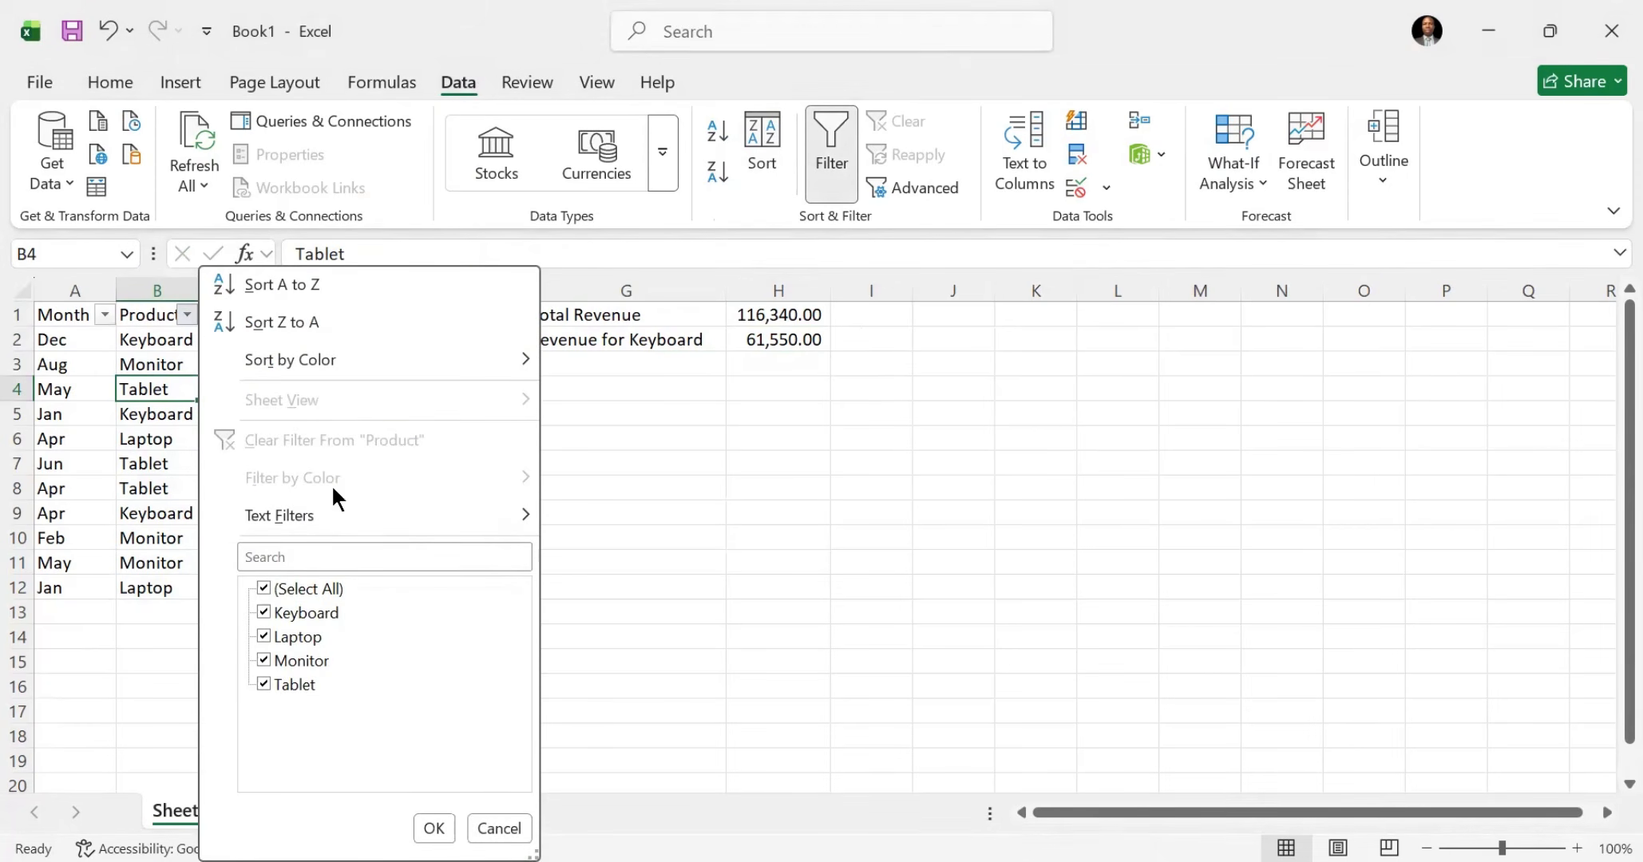
left_click(275, 588)
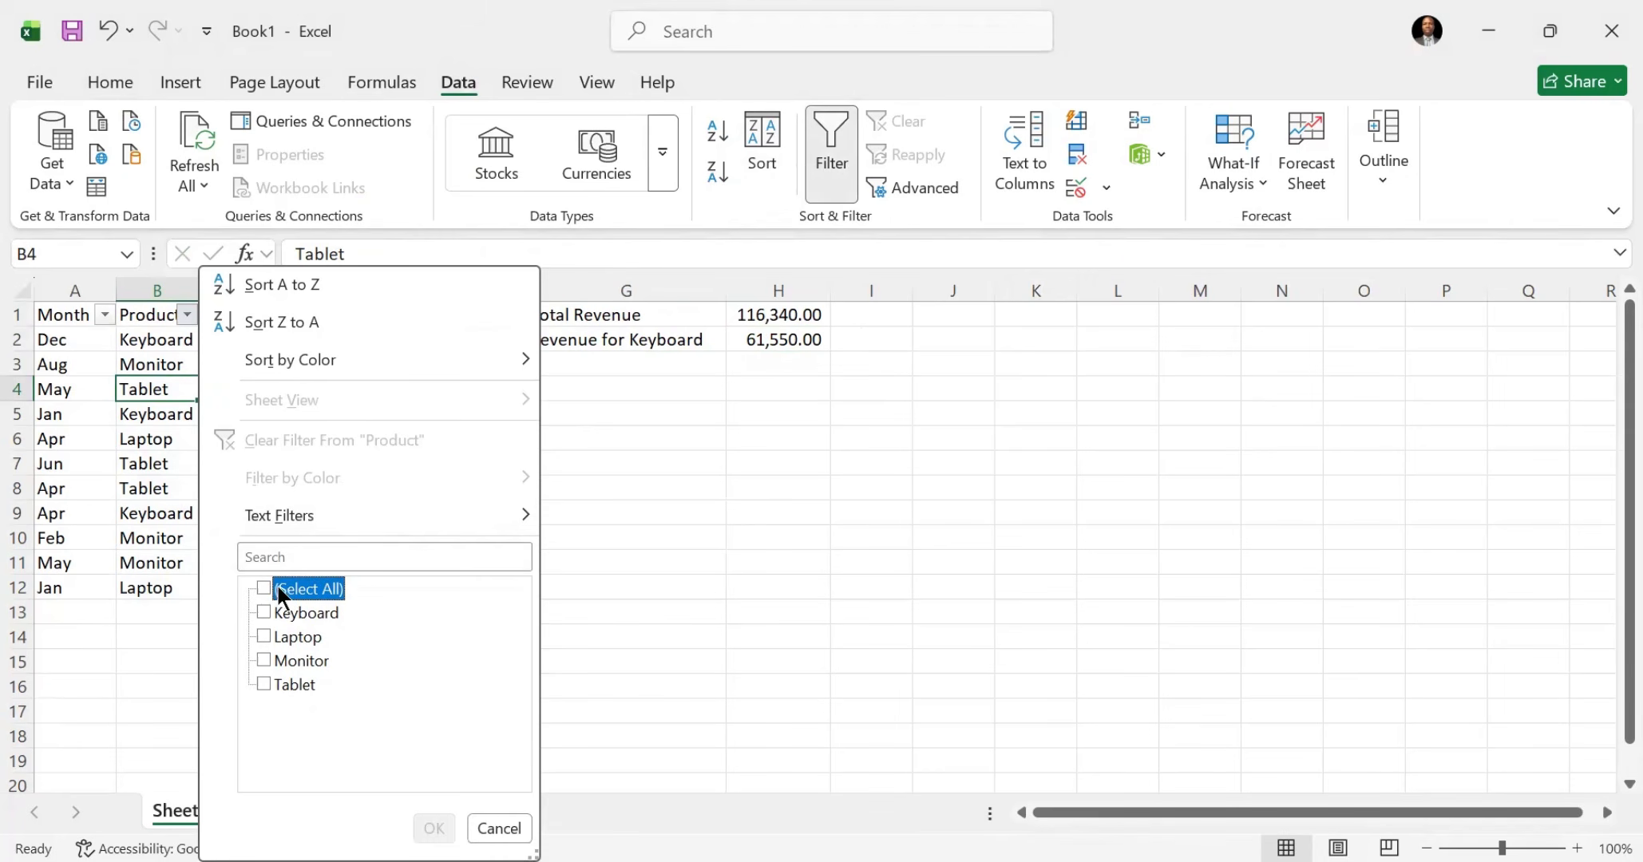
left_click(263, 660)
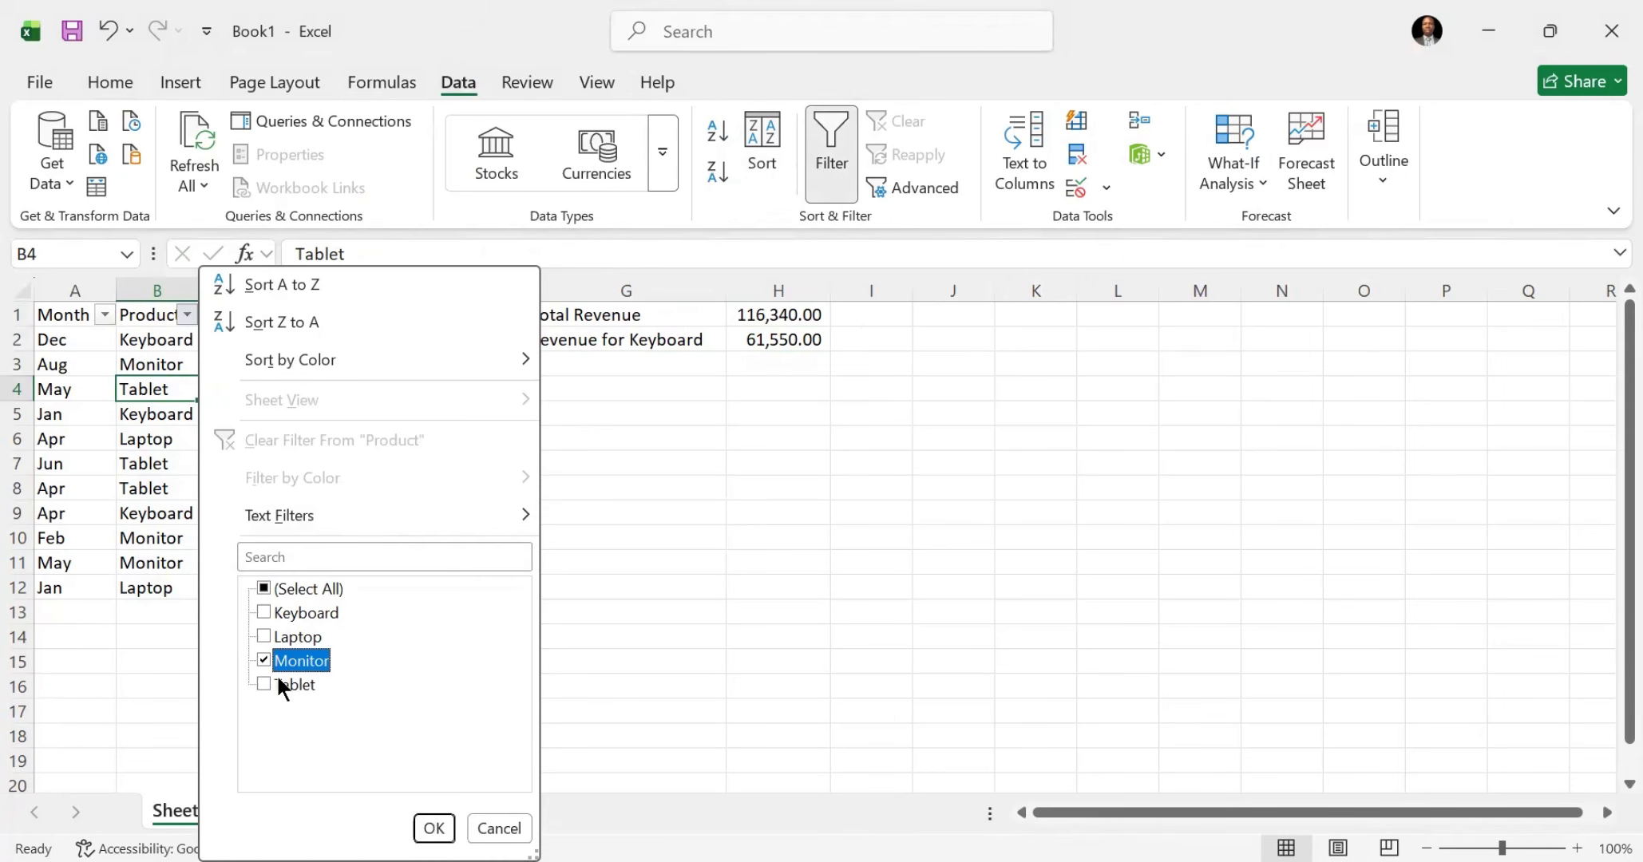
left_click(432, 828)
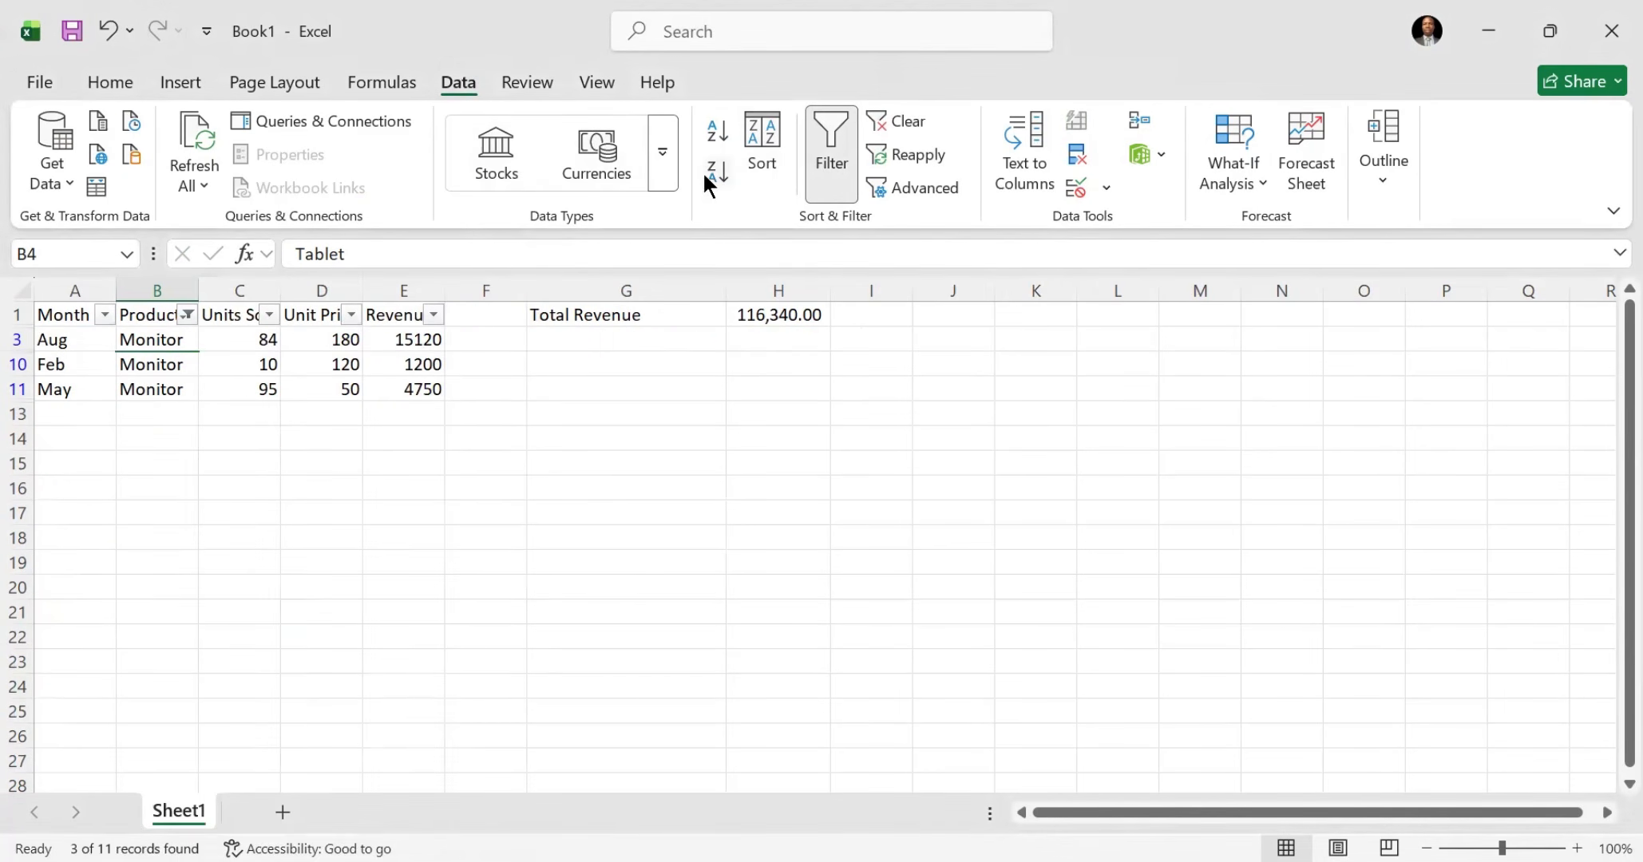
left_click(883, 118)
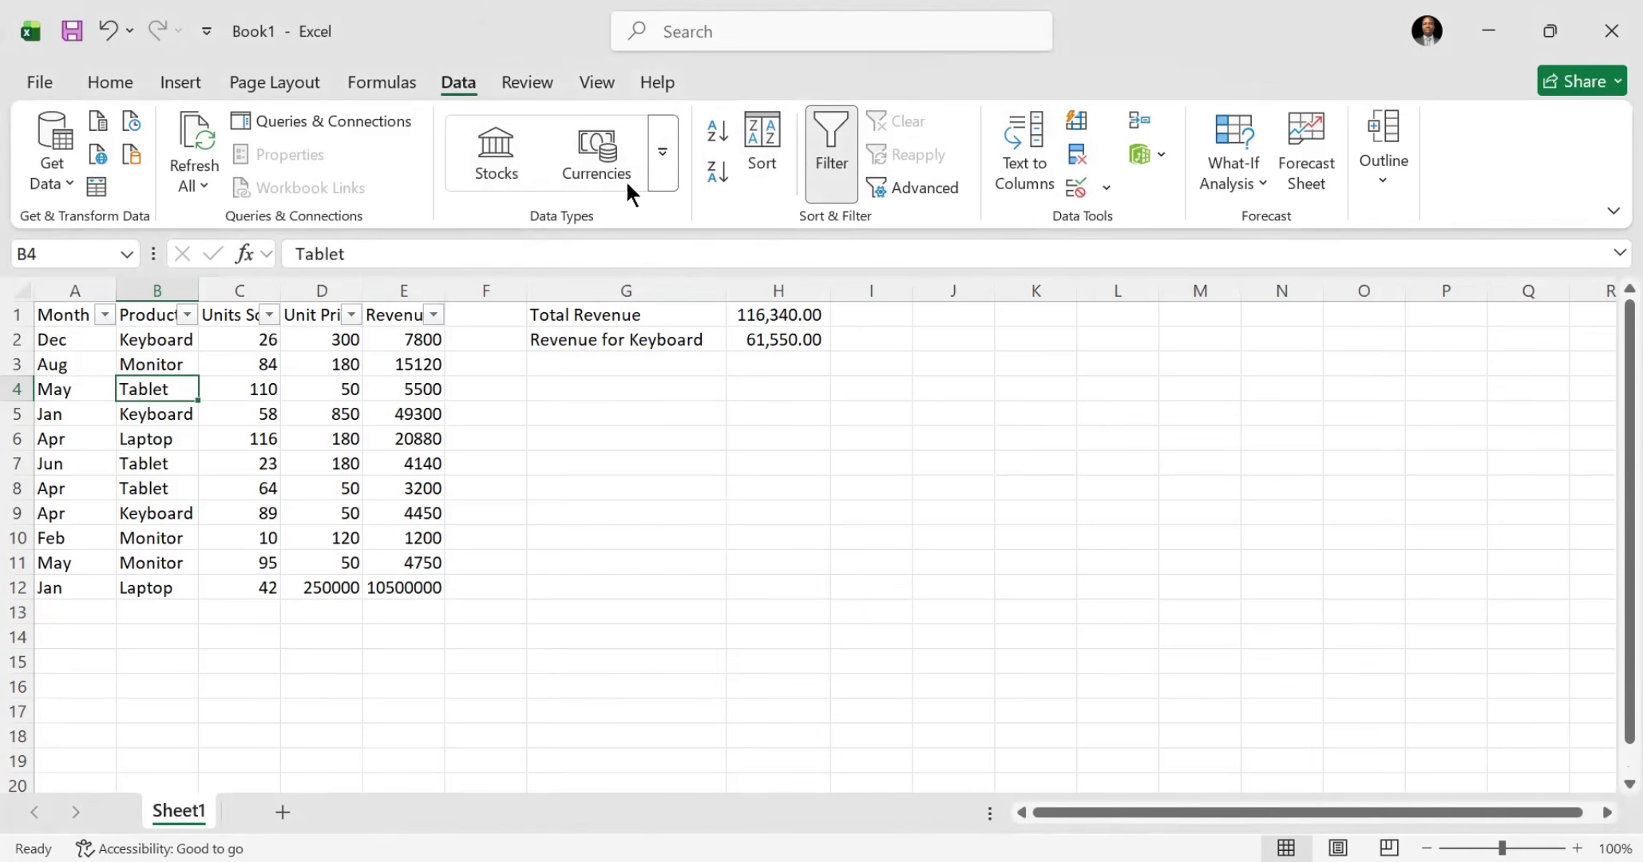
left_click(841, 136)
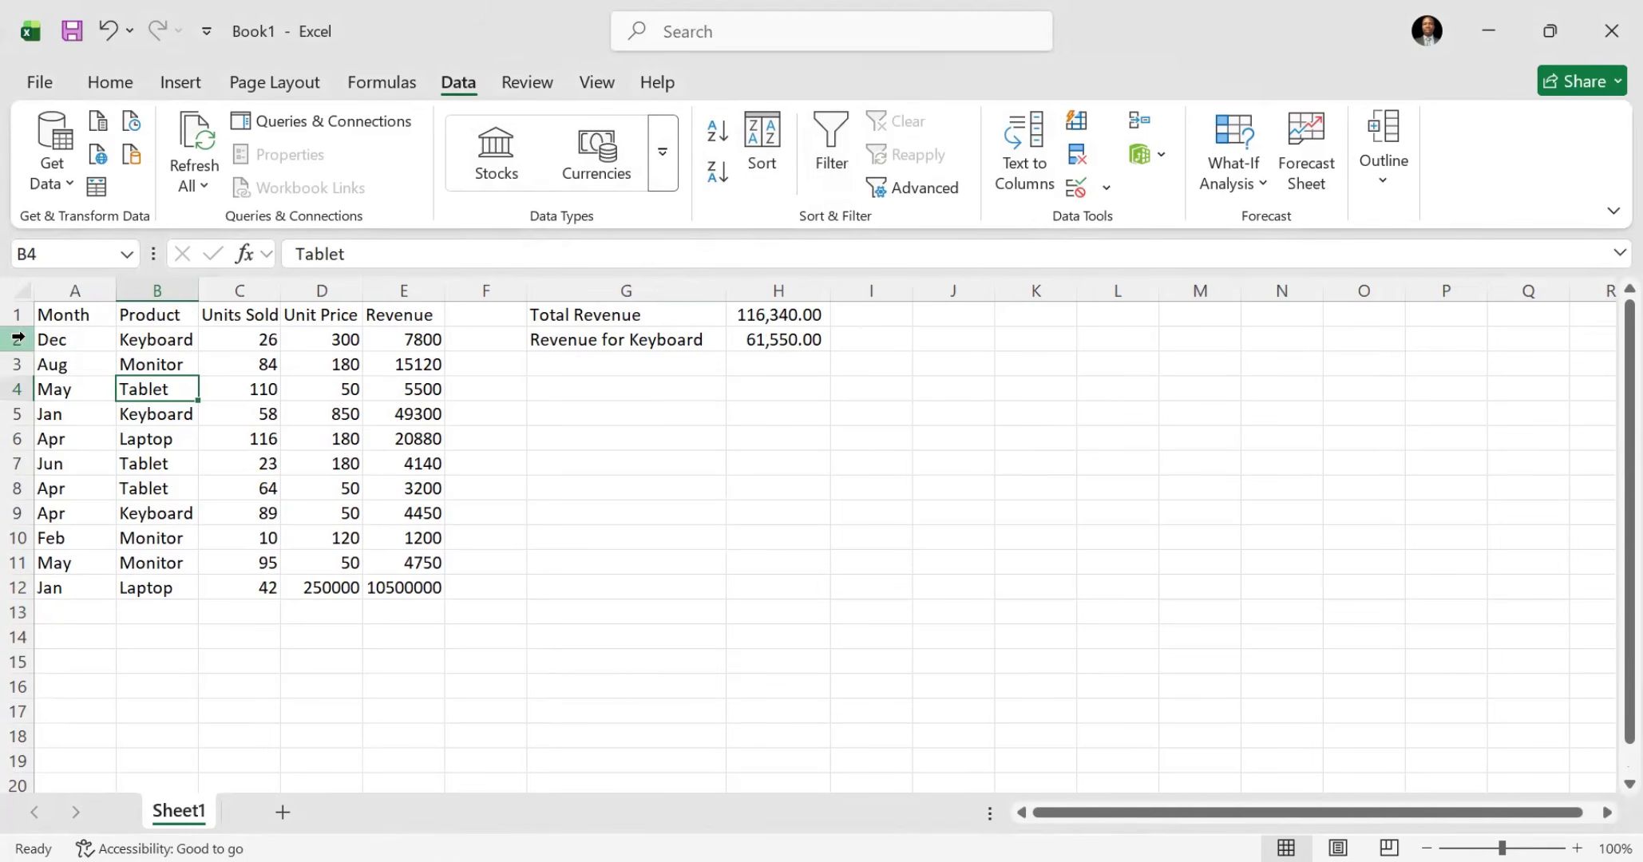
Step: Copy the range A1:H11 and paste it into a new worksheet starting at cell A1
left_click(84, 315)
left_click_drag(93, 333, 808, 529)
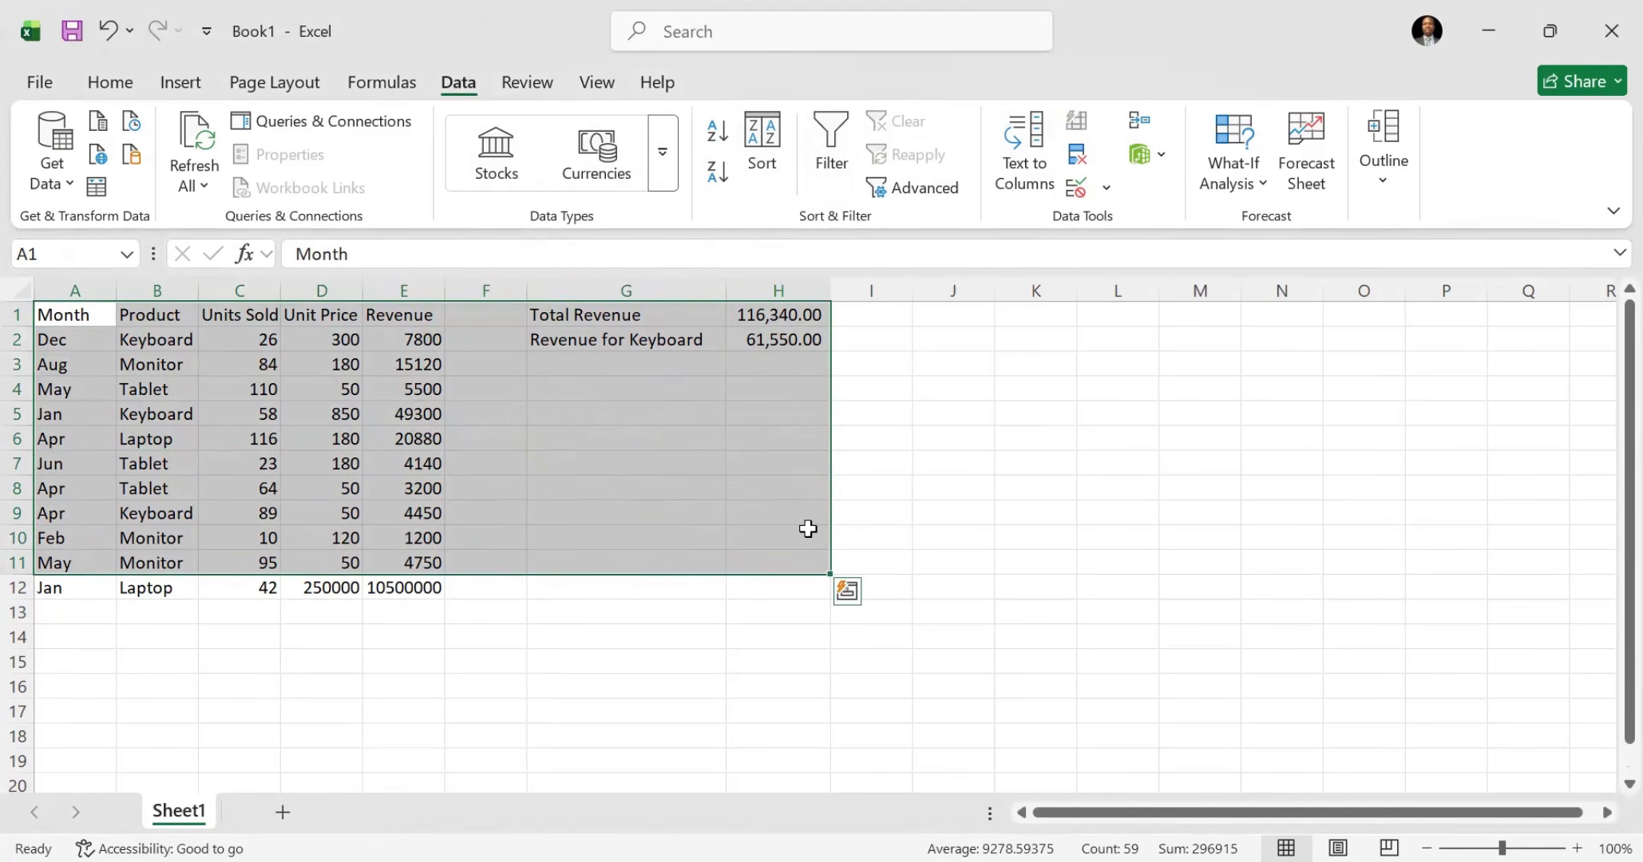
key("ctrl+c")
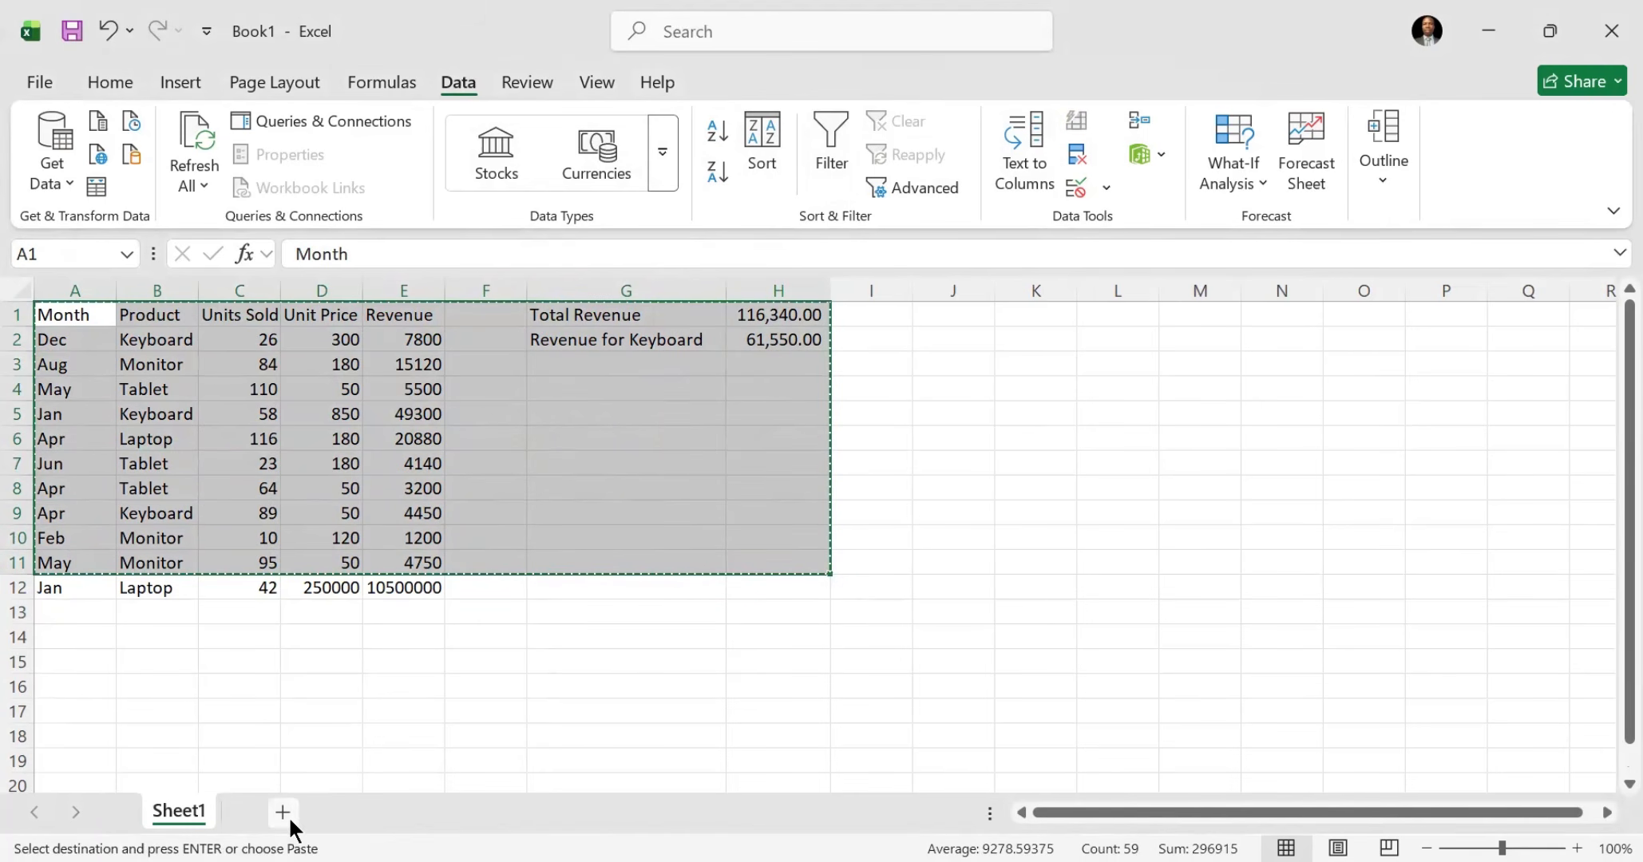
left_click(283, 813)
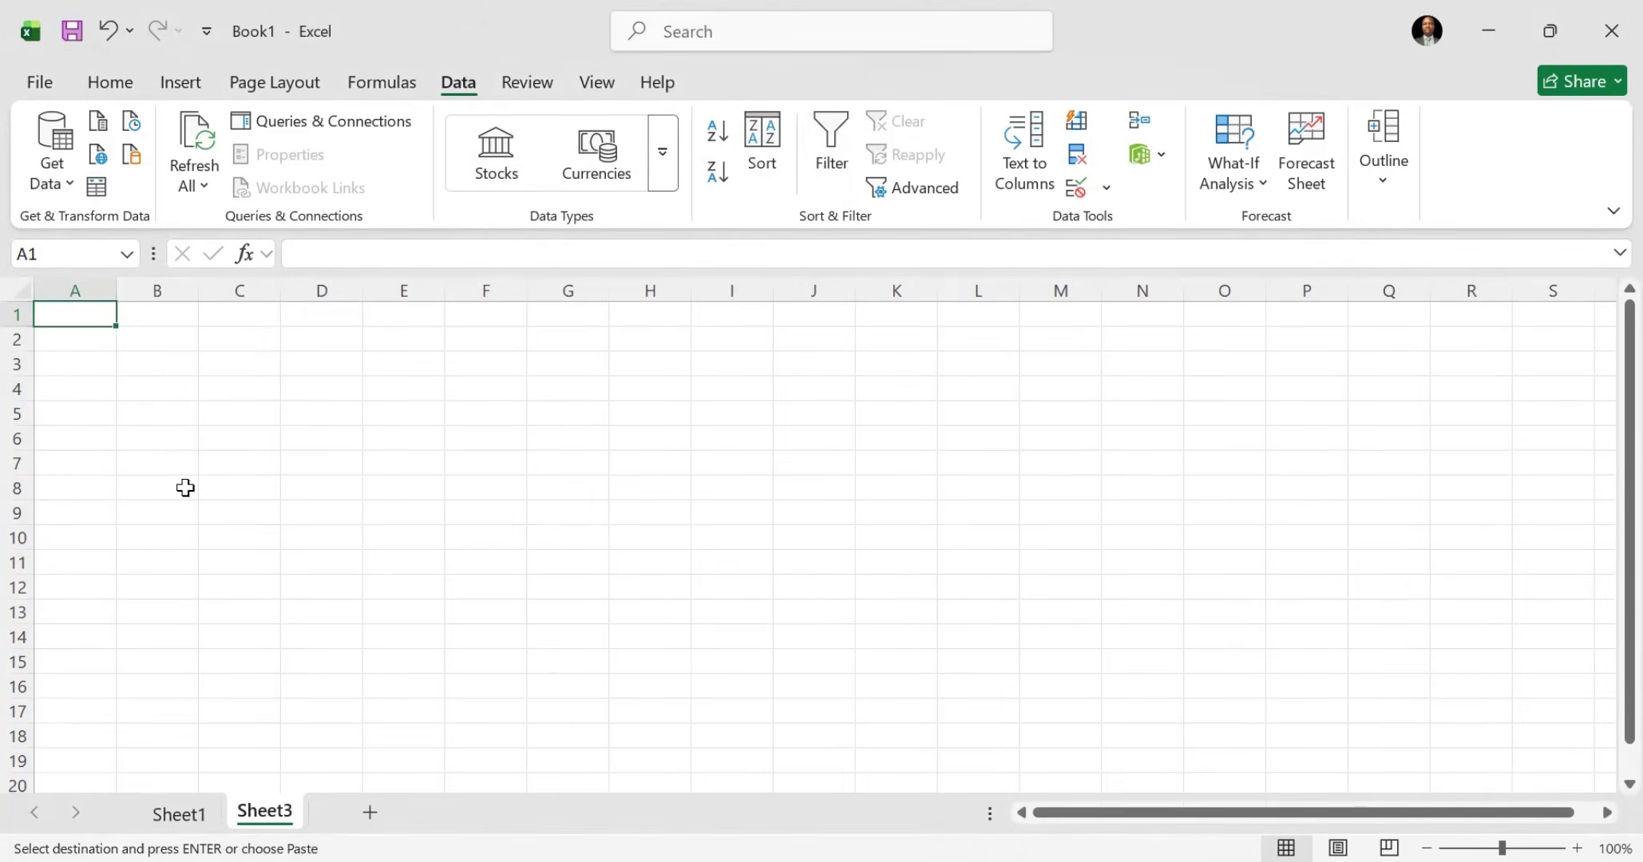
key("ctrl+v")
left_click(701, 433)
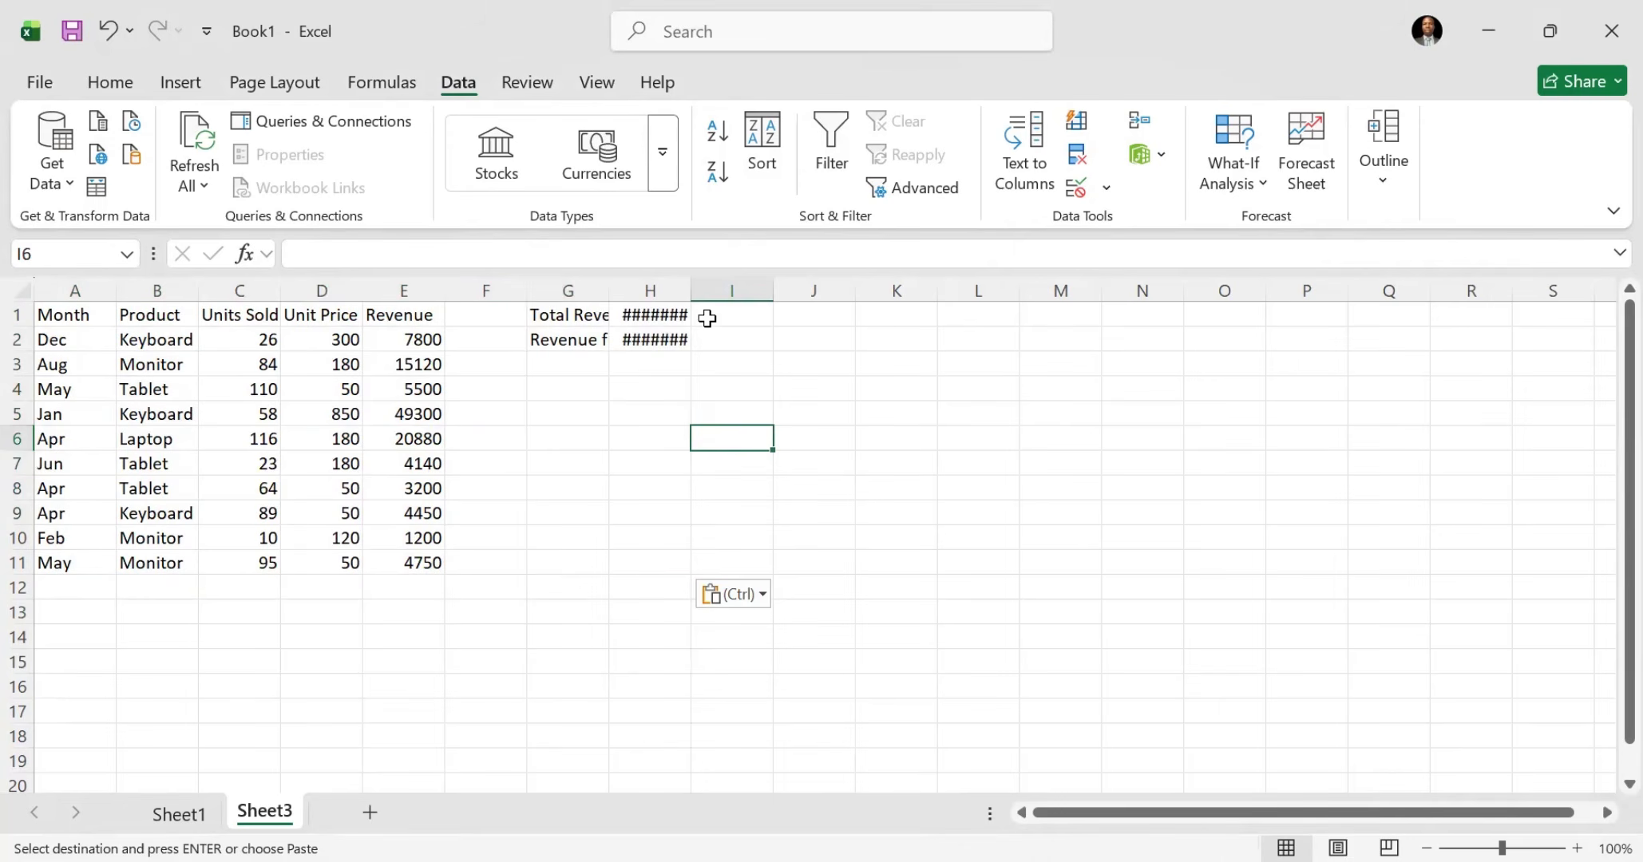
Step: Clear the contents of H1:H3 and fit the widths of columns G and H to their contents
left_click_drag(685, 278, 719, 367)
double_click(685, 279)
key("Delete")
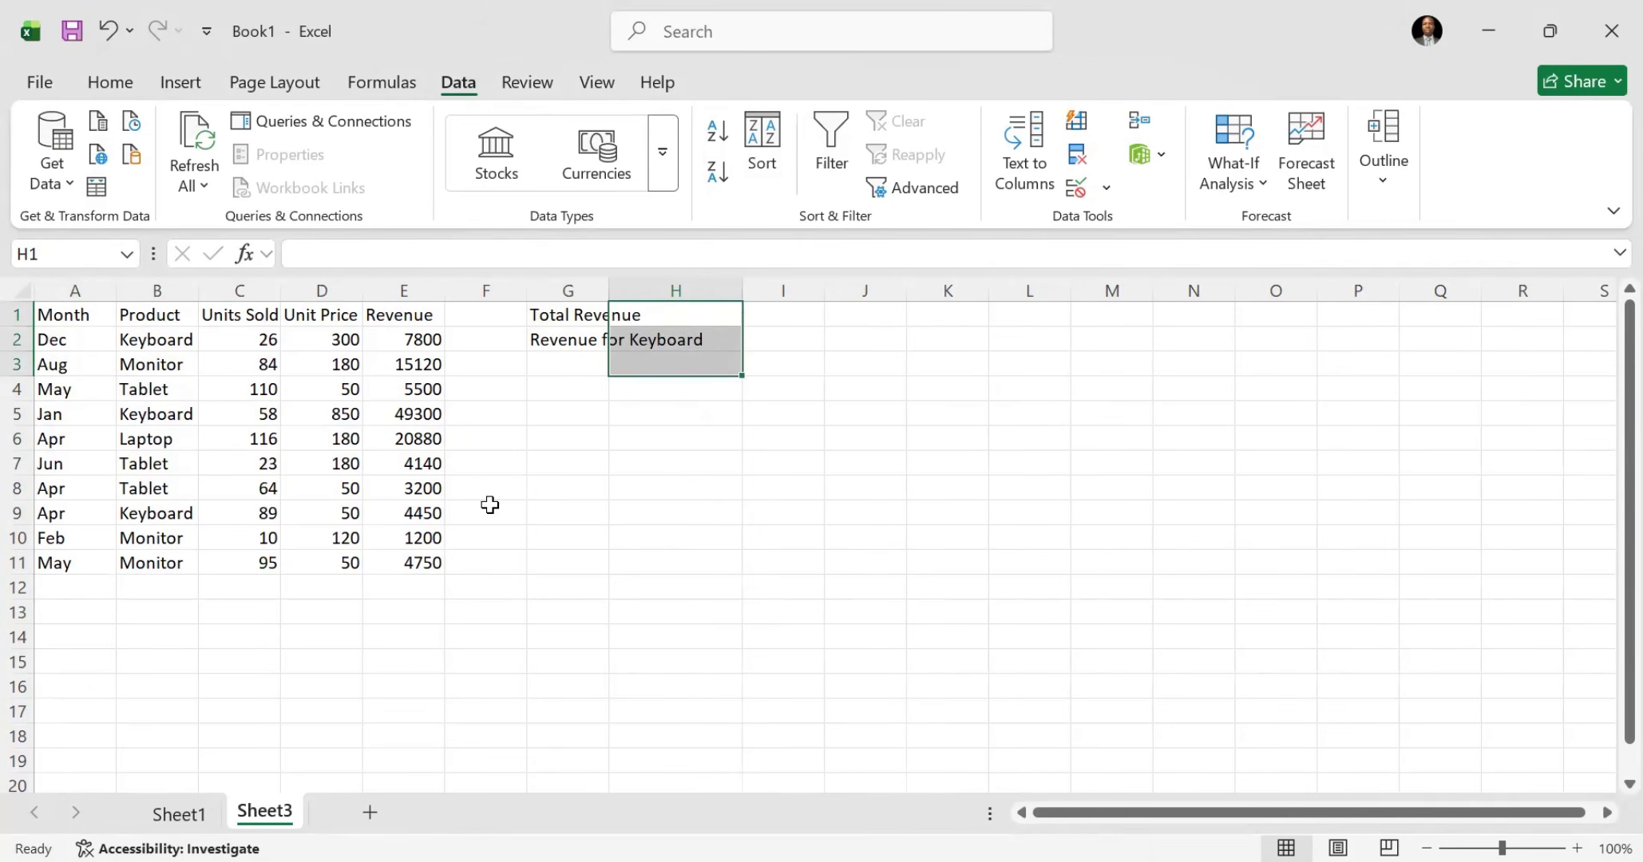
left_click(486, 495)
double_click(609, 293)
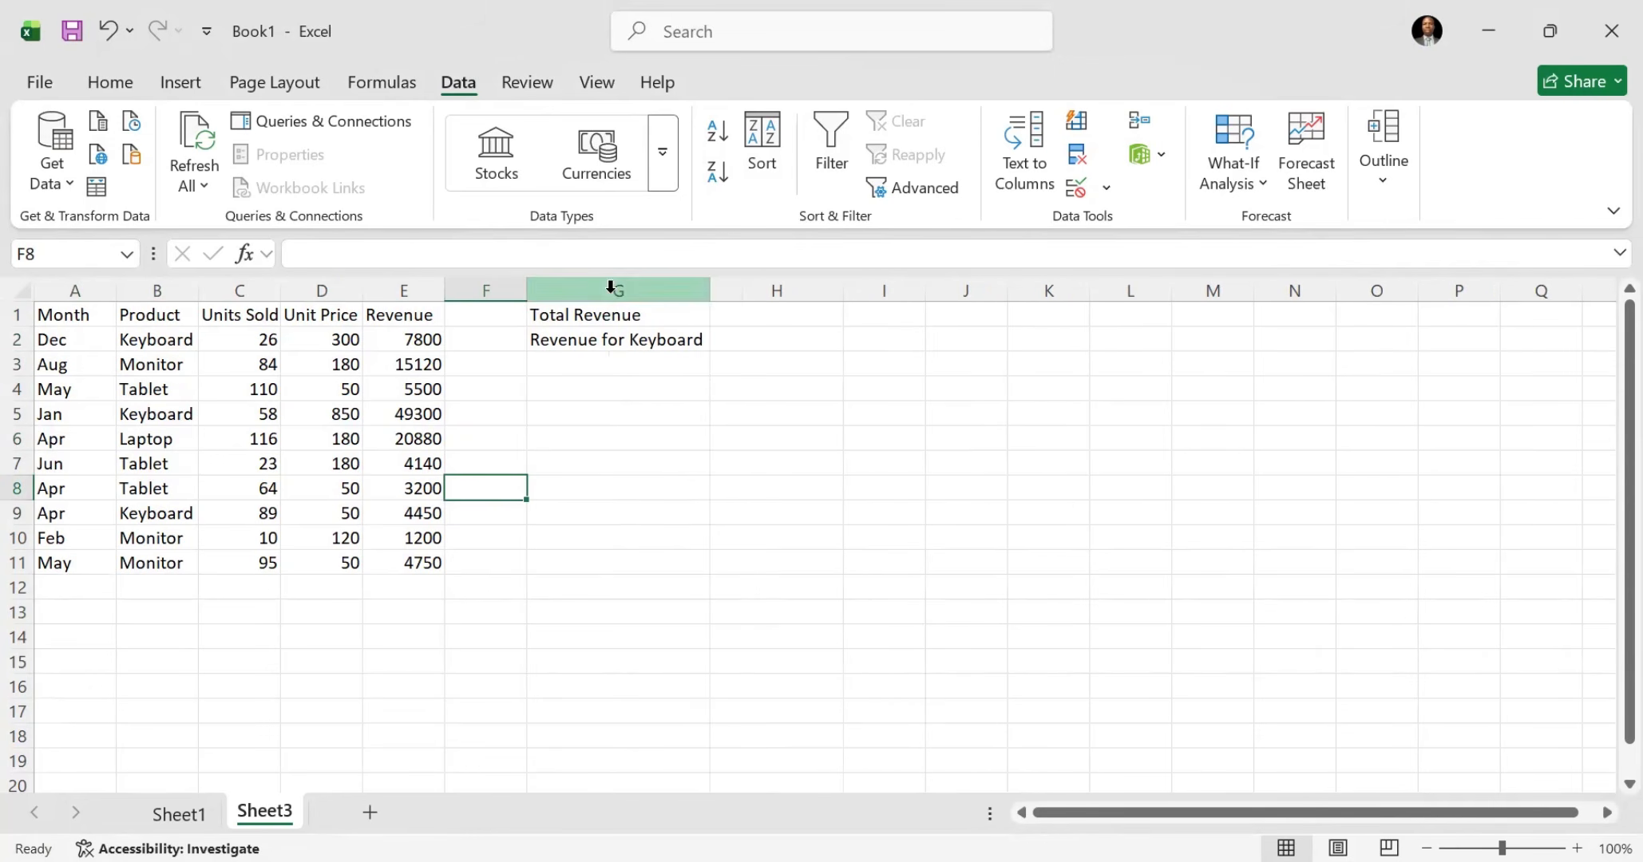
left_click(147, 364)
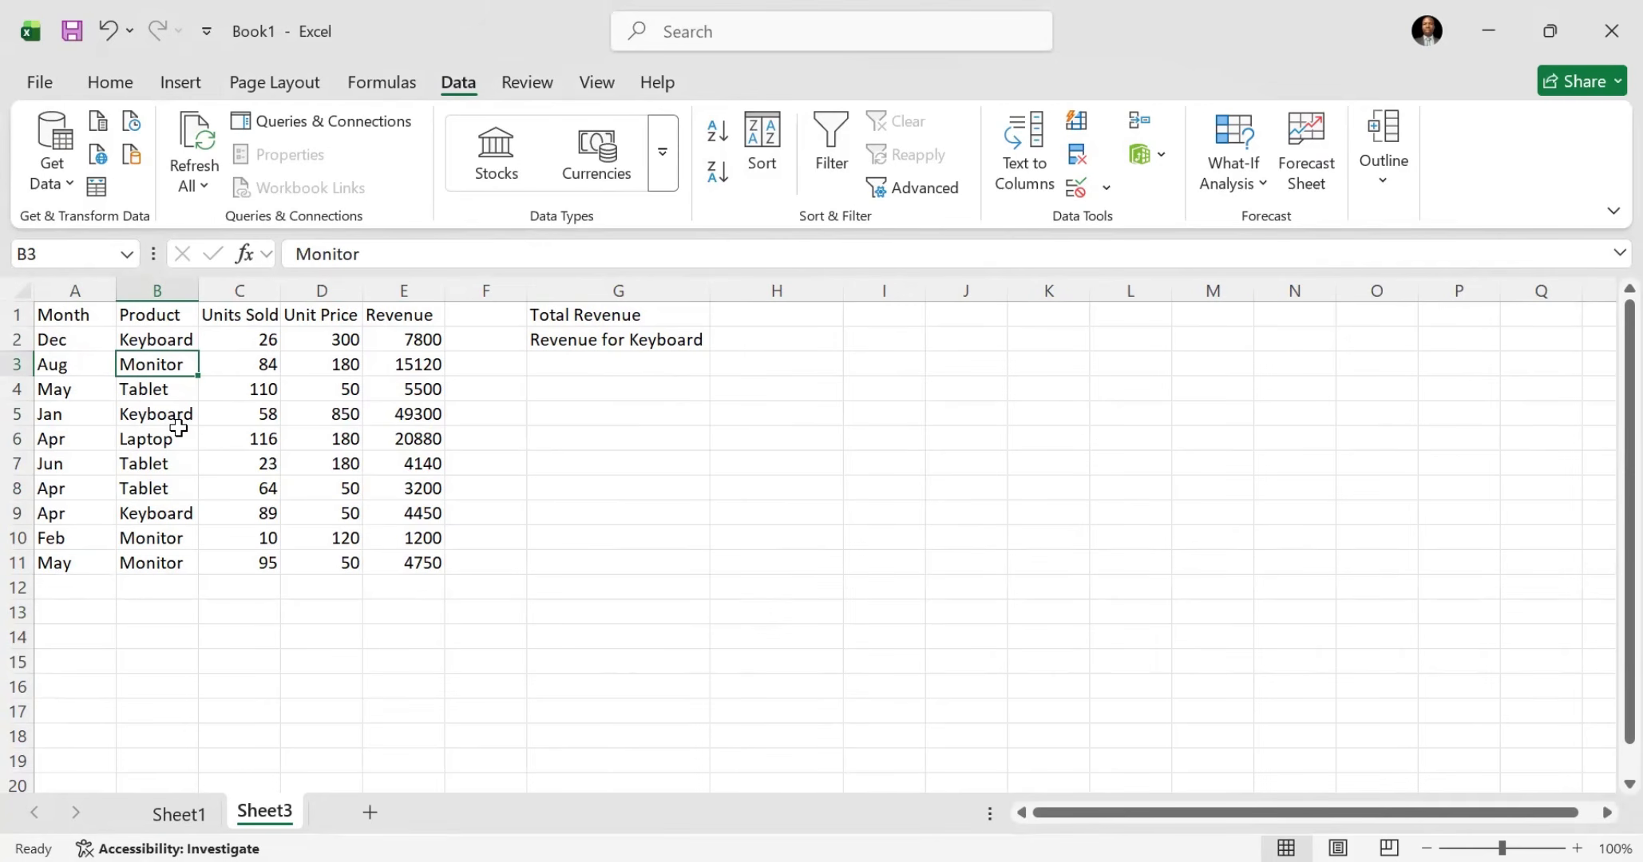
left_click(586, 487)
type("CTRL")
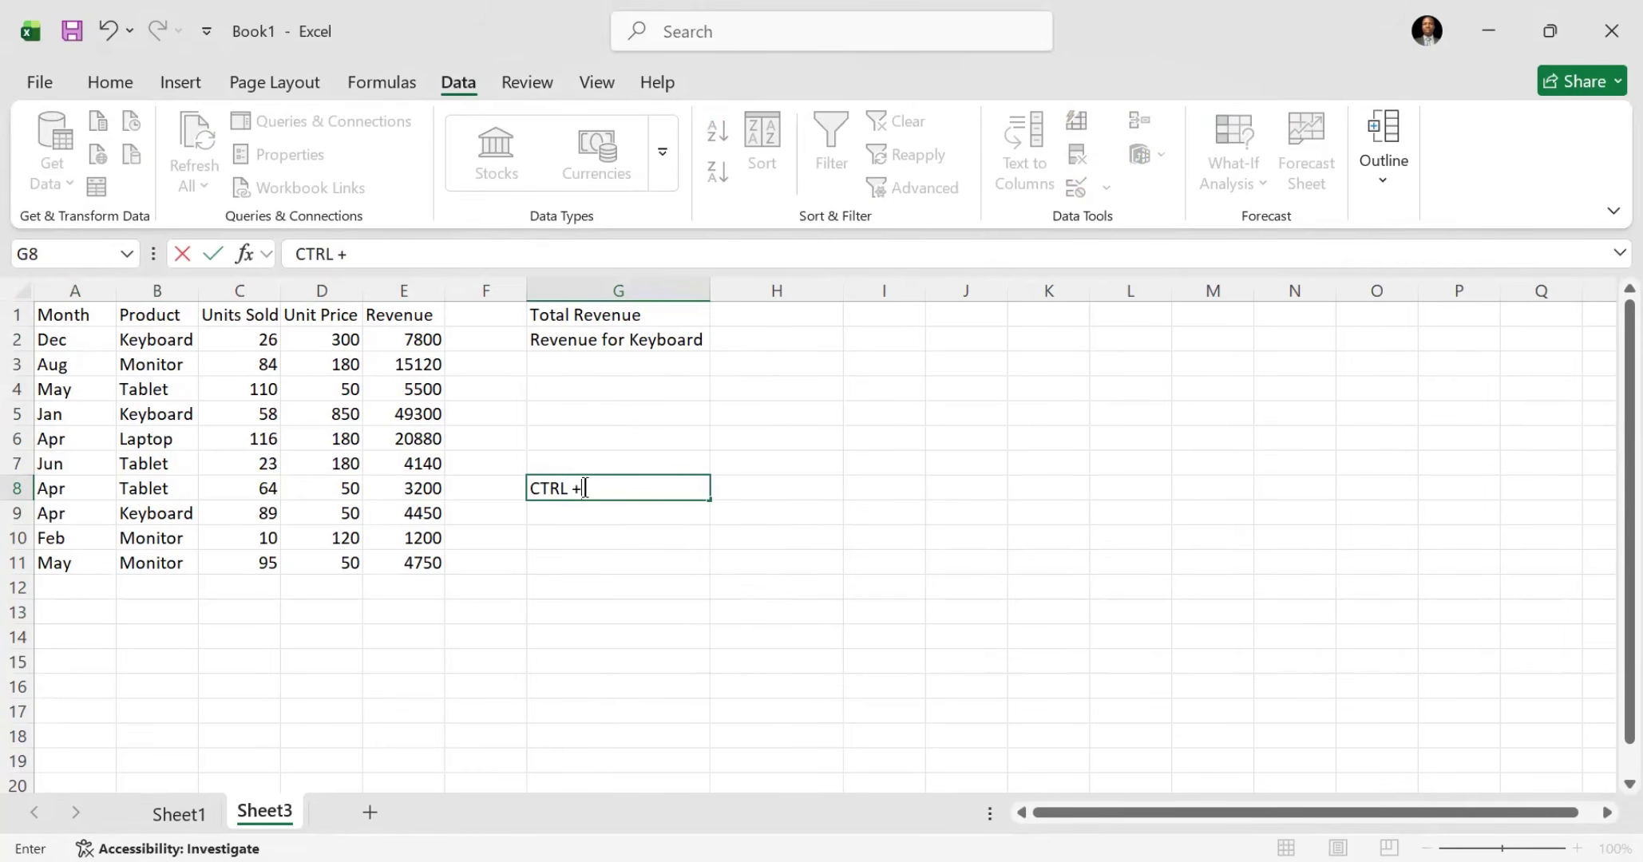
type(" + T")
key("BackSpace")
key("Escape")
Step: Convert the sales data in A1:E11 on Sheet3 into a table with headers
left_click(182, 382)
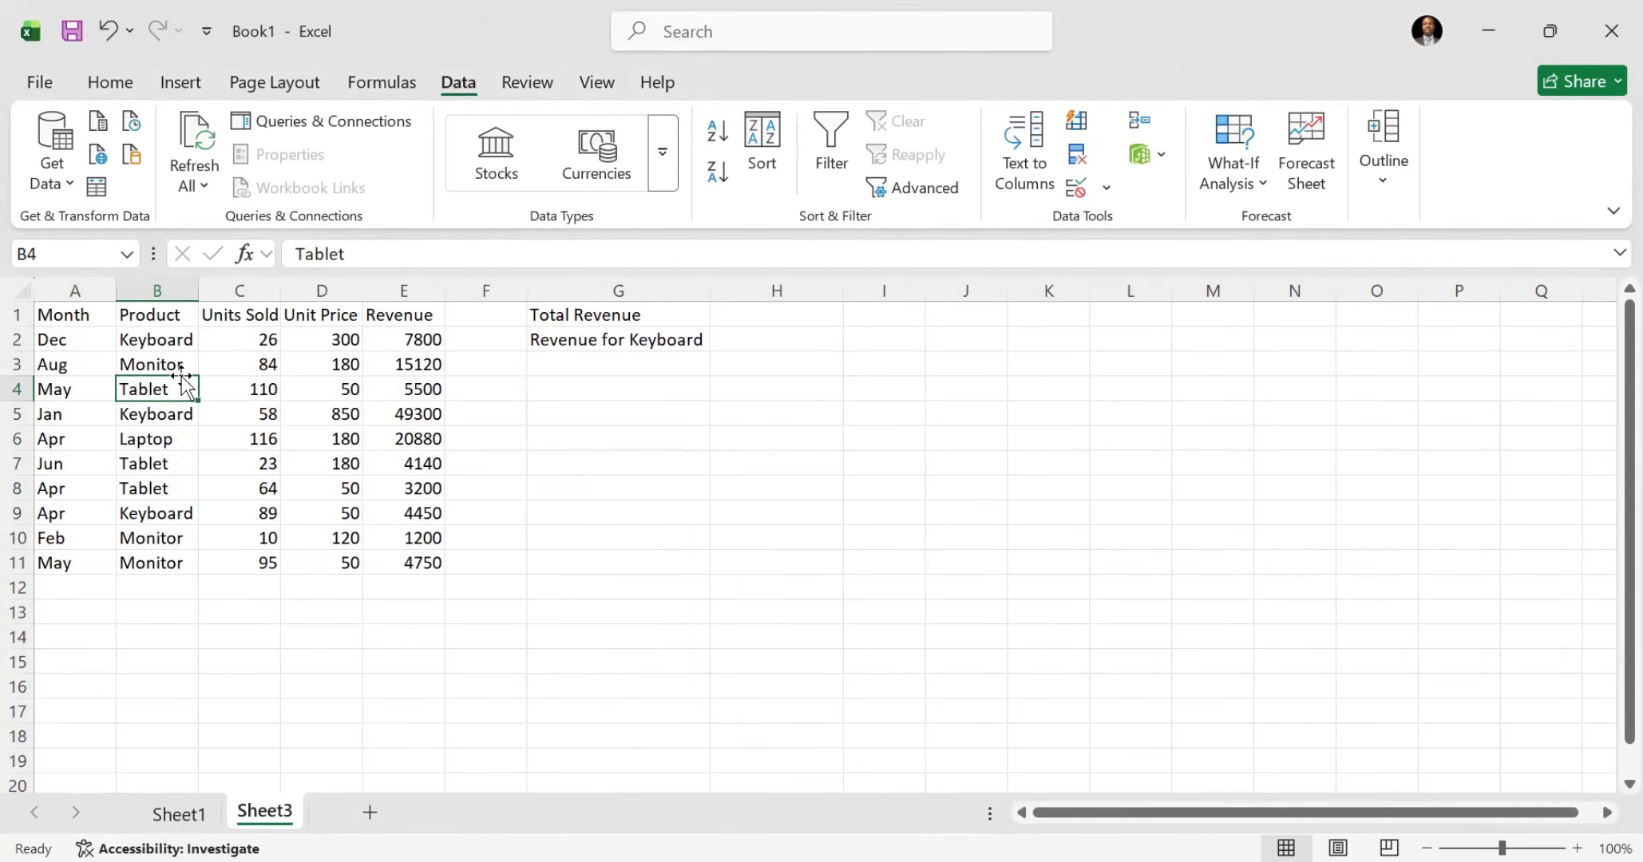
key("ctrl+t")
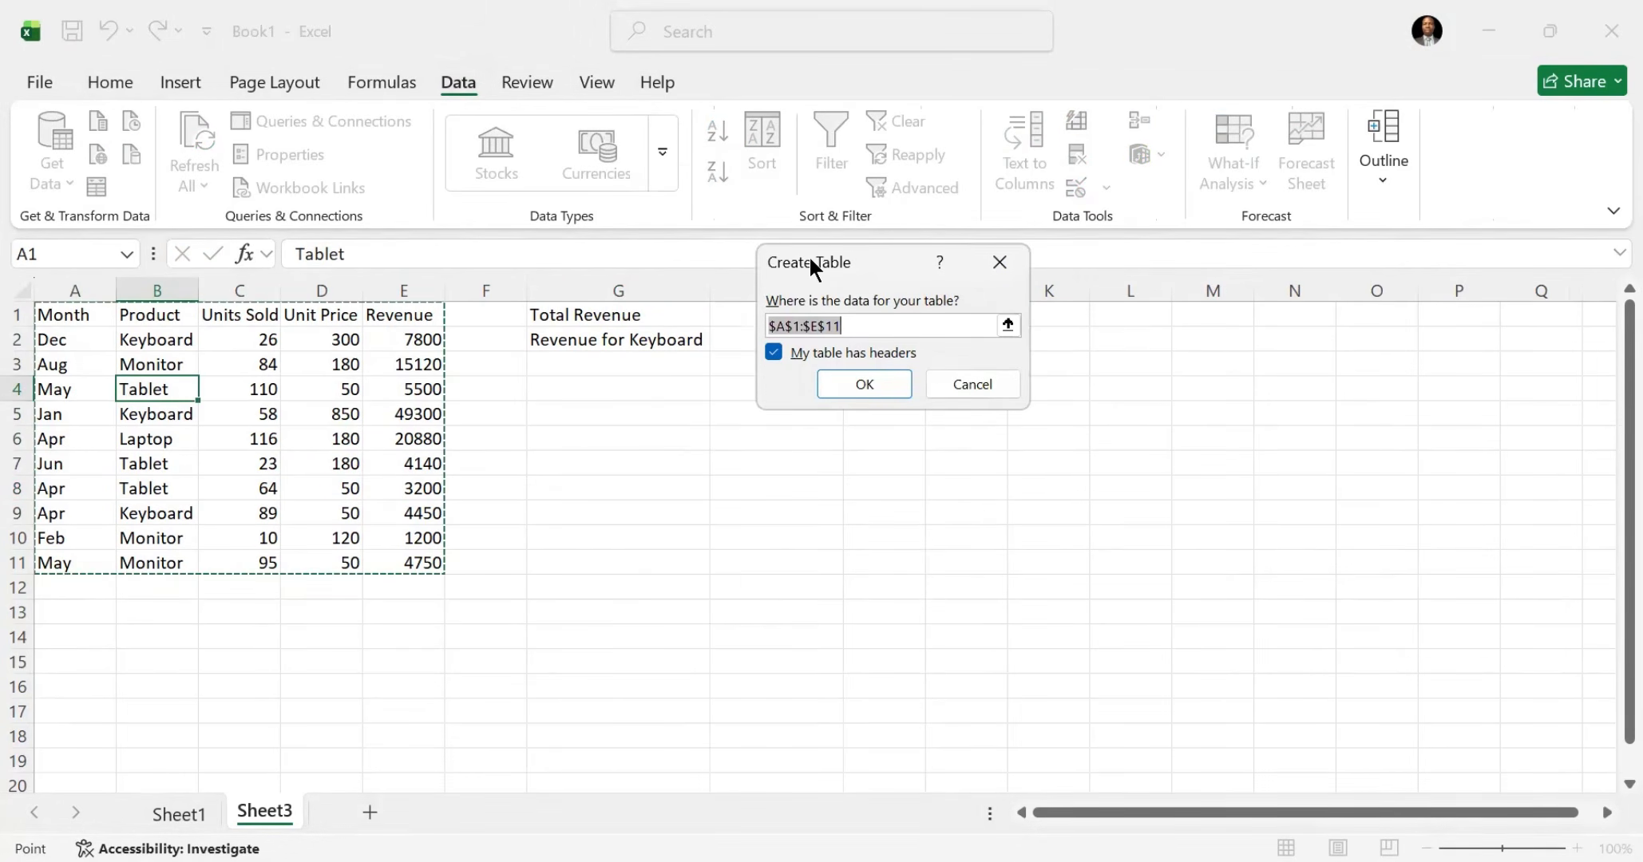
left_click_drag(751, 342, 670, 359)
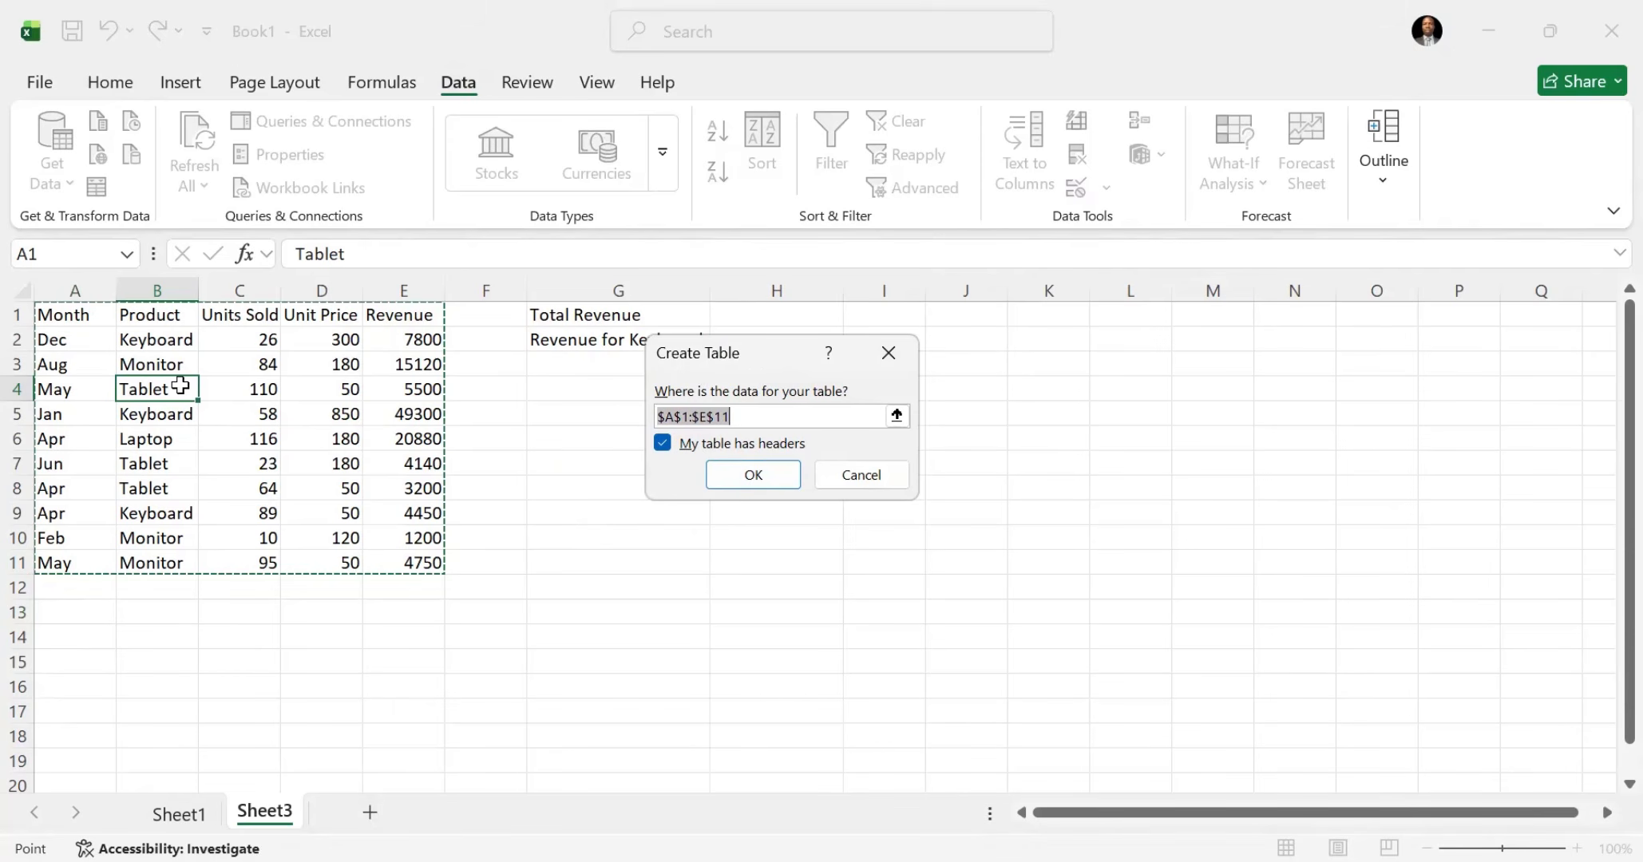
left_click(746, 476)
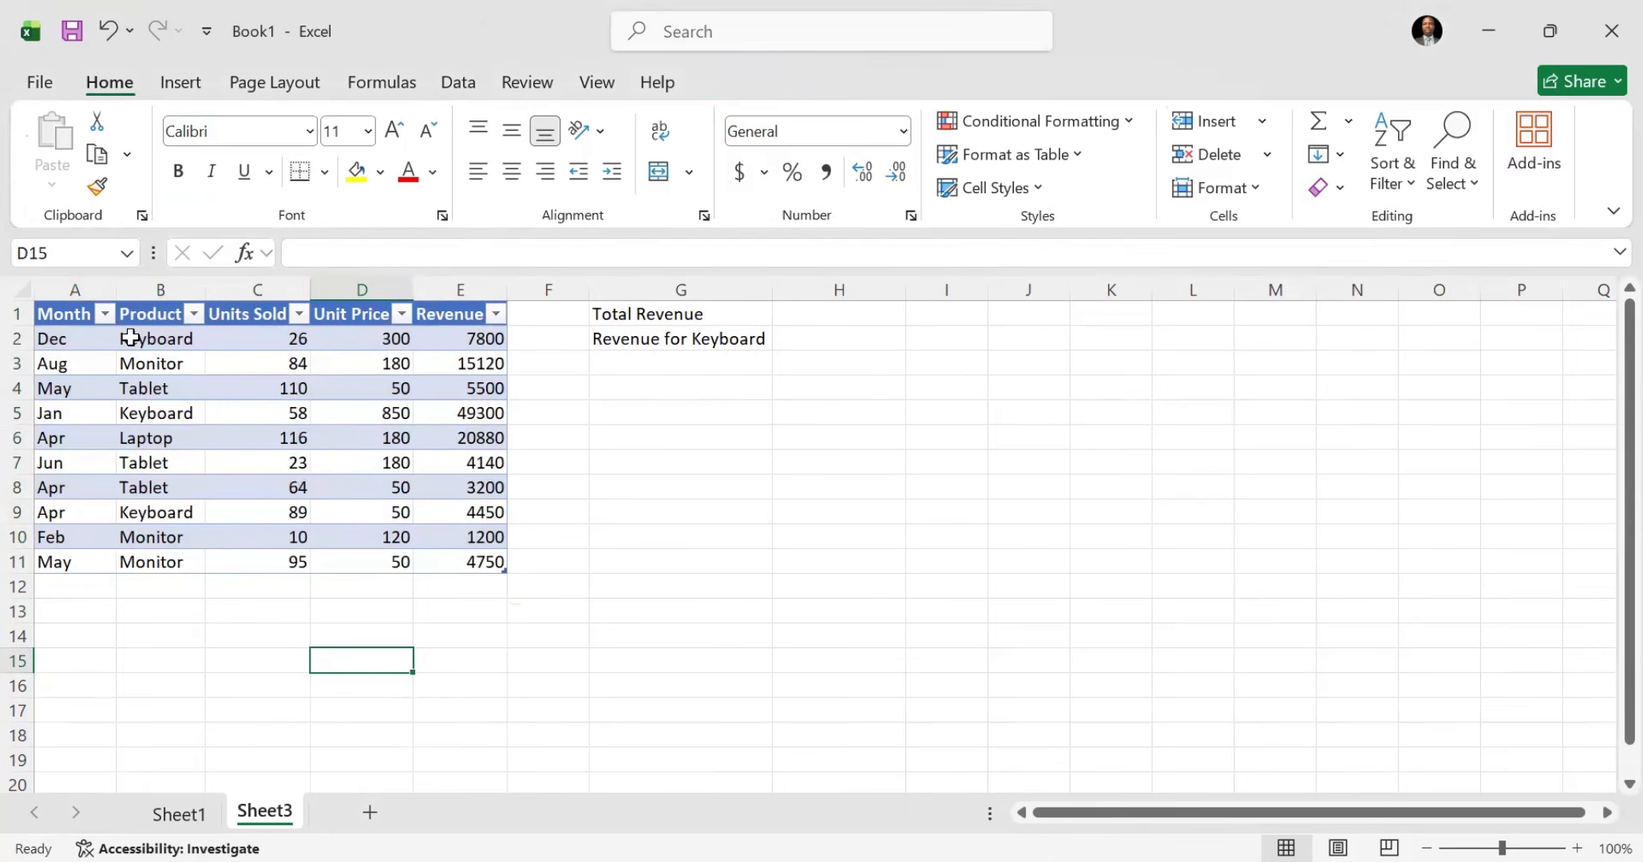
Step: Compare the new table on Sheet3 with the plain data range on Sheet1 by selecting cells in and below them
left_click(121, 366)
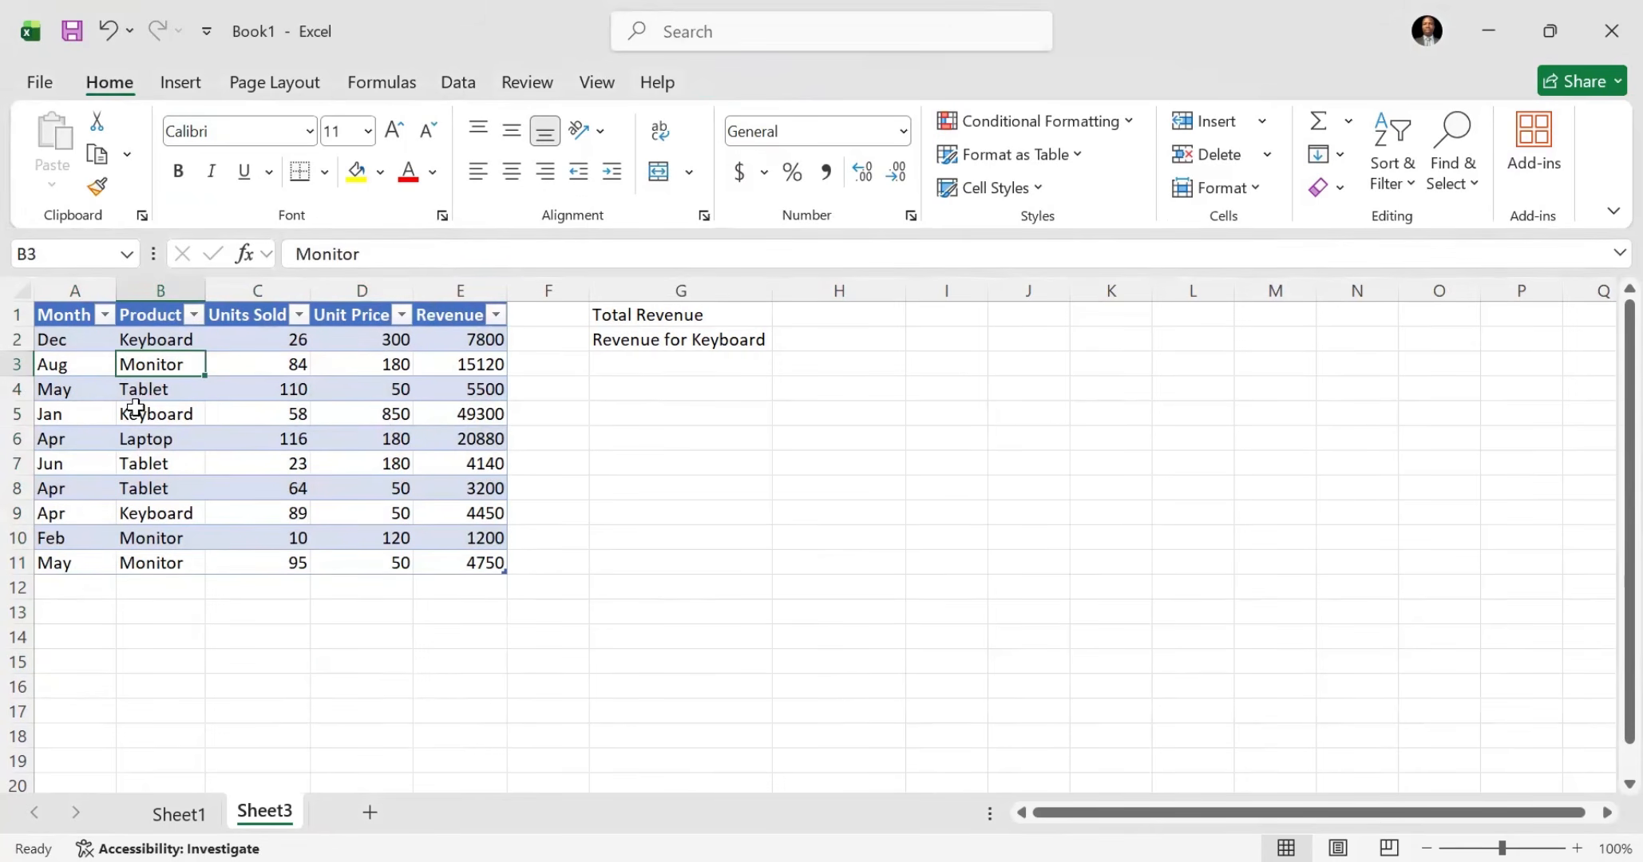
left_click(177, 813)
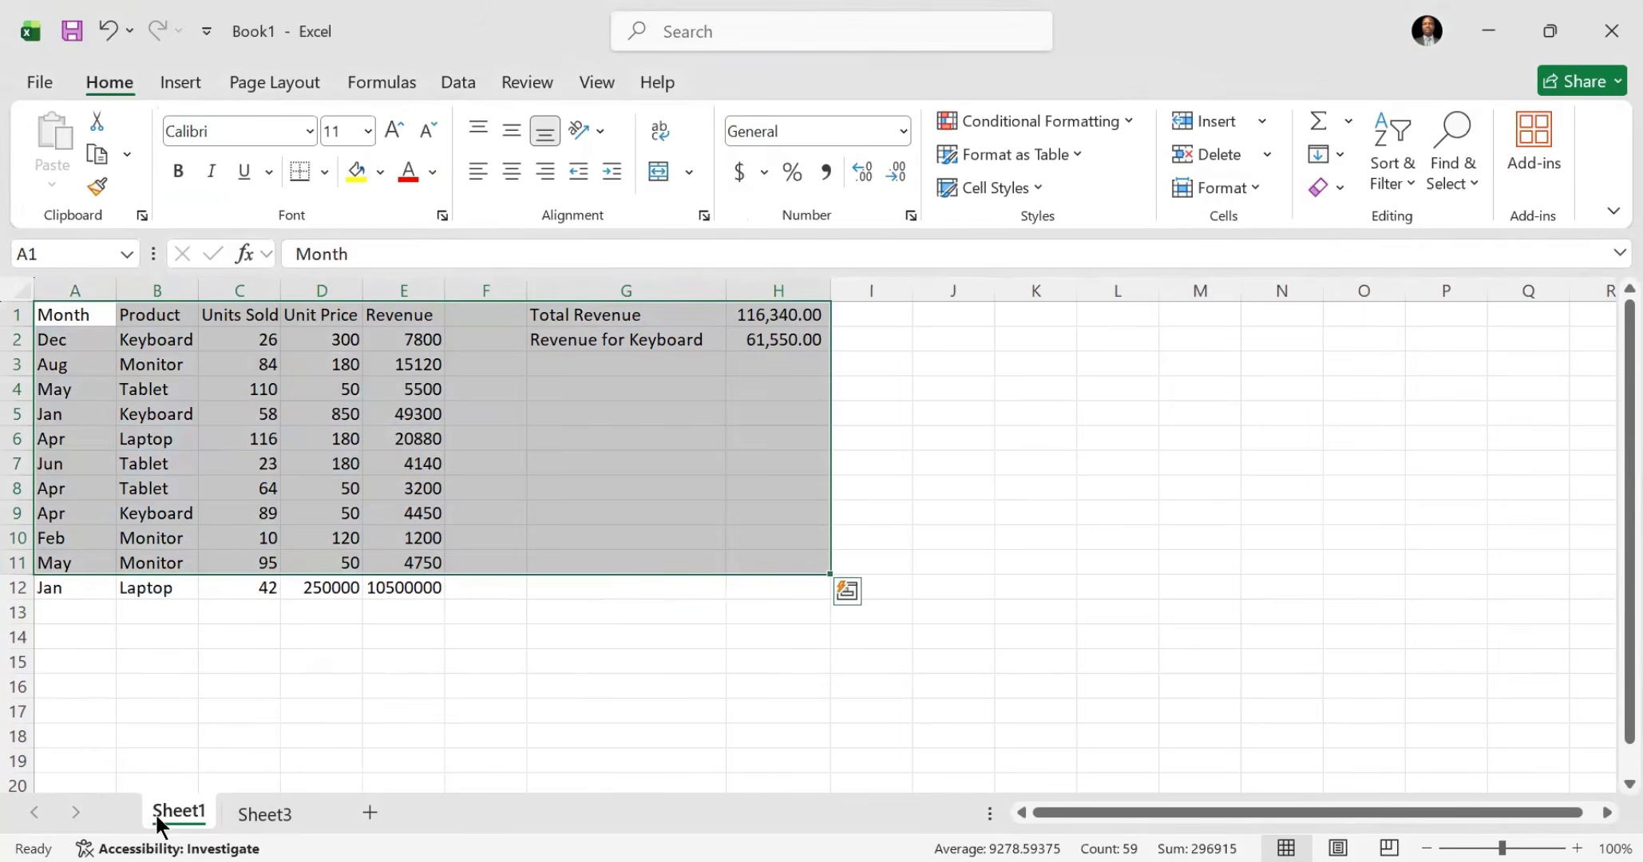
left_click(351, 585)
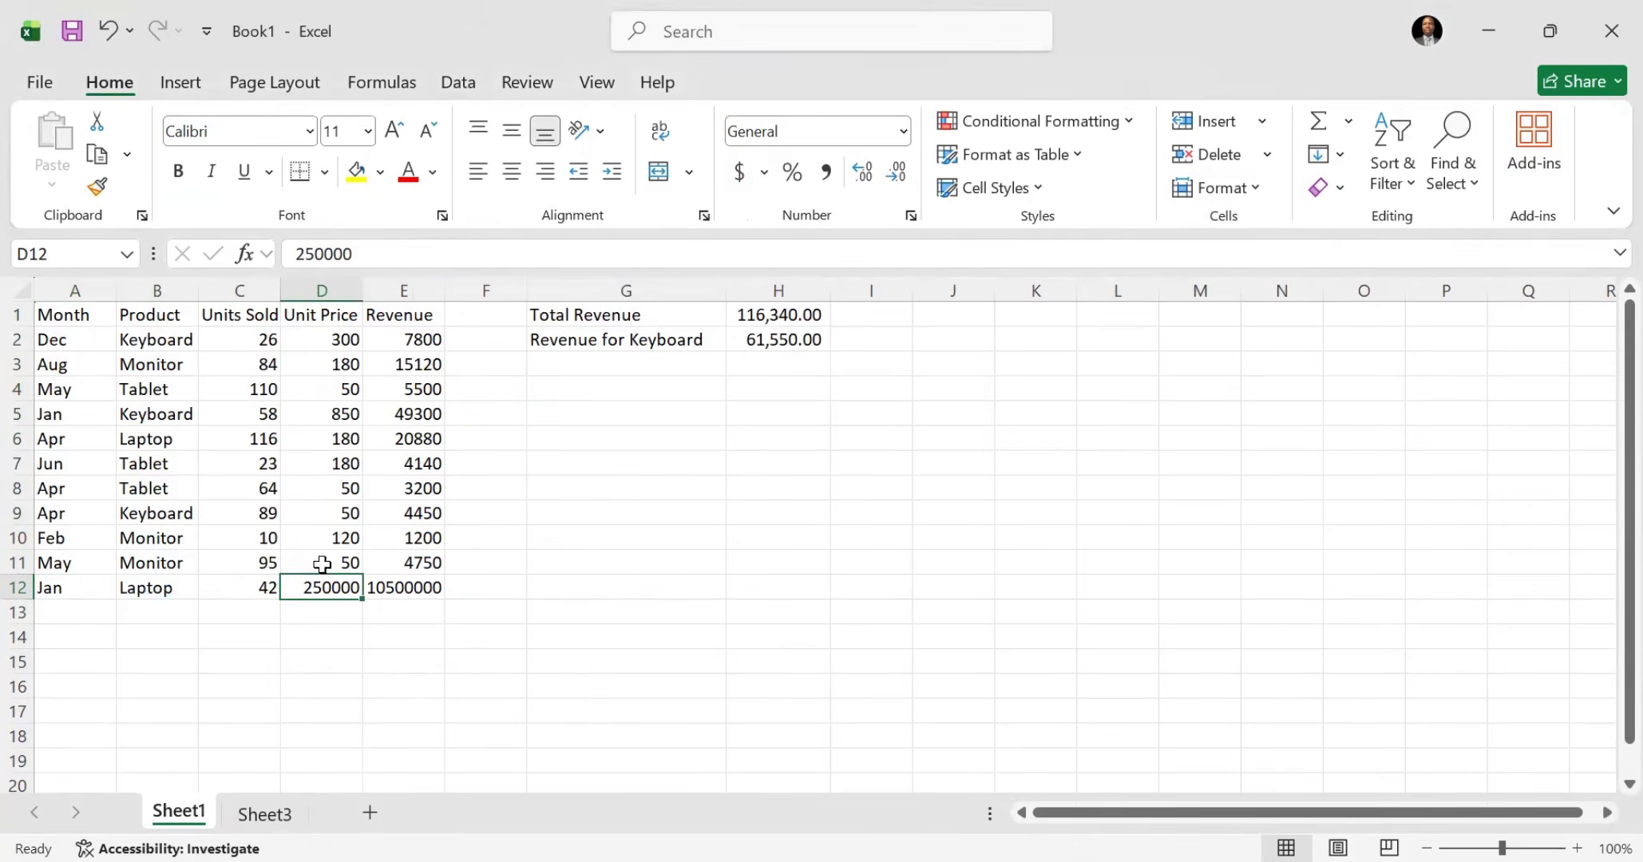
left_click(266, 814)
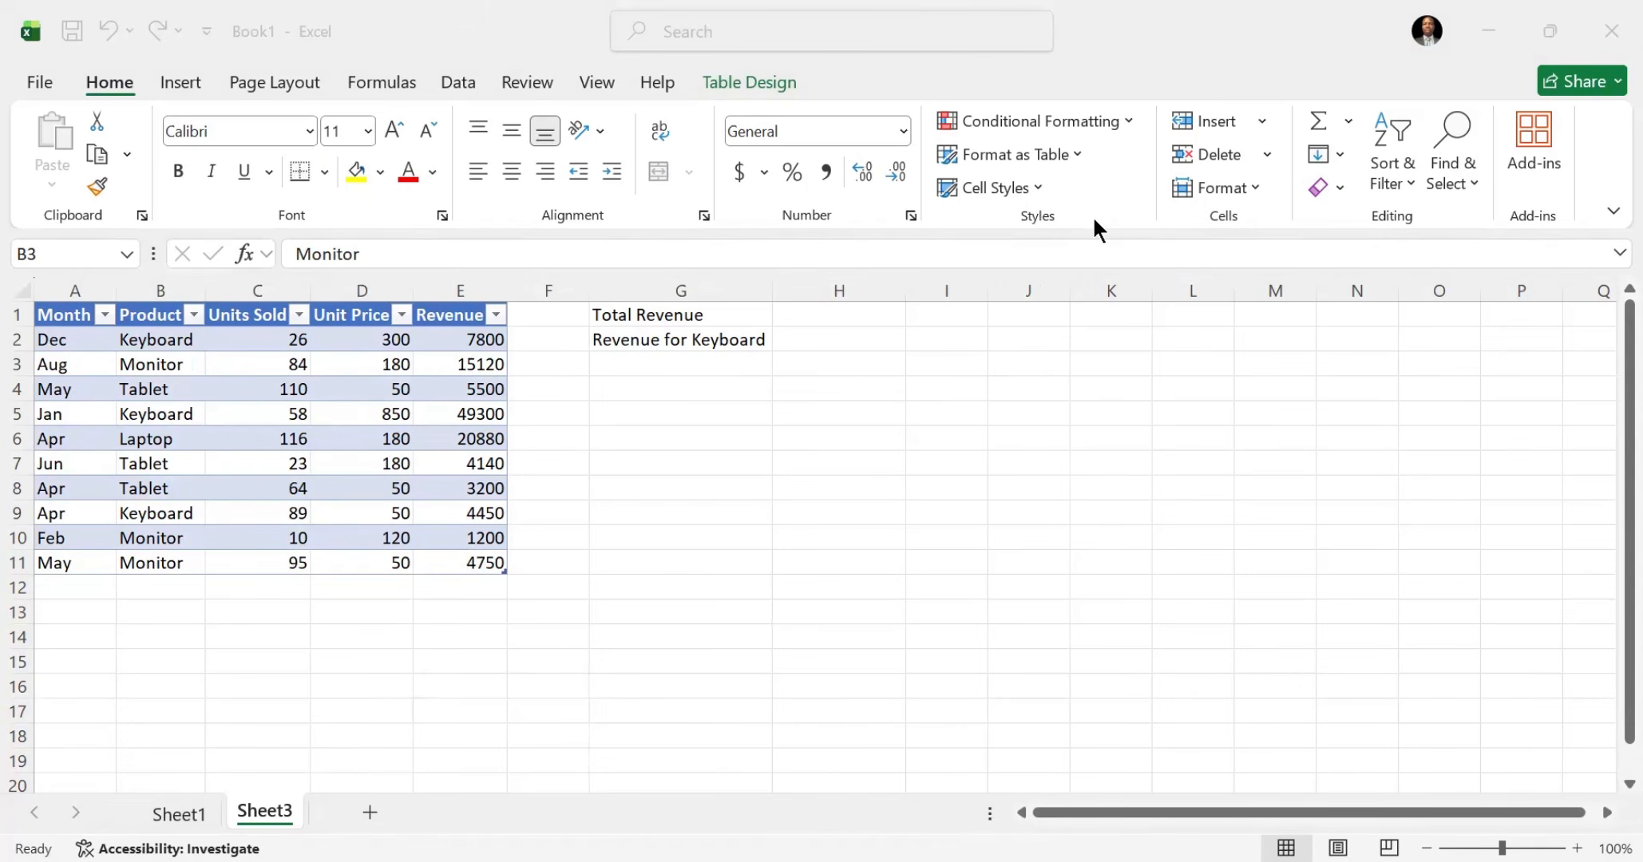
mouse_move(789, 43)
left_mouse_down()
mouse_move(764, 128)
mouse_move(751, 58)
left_mouse_up()
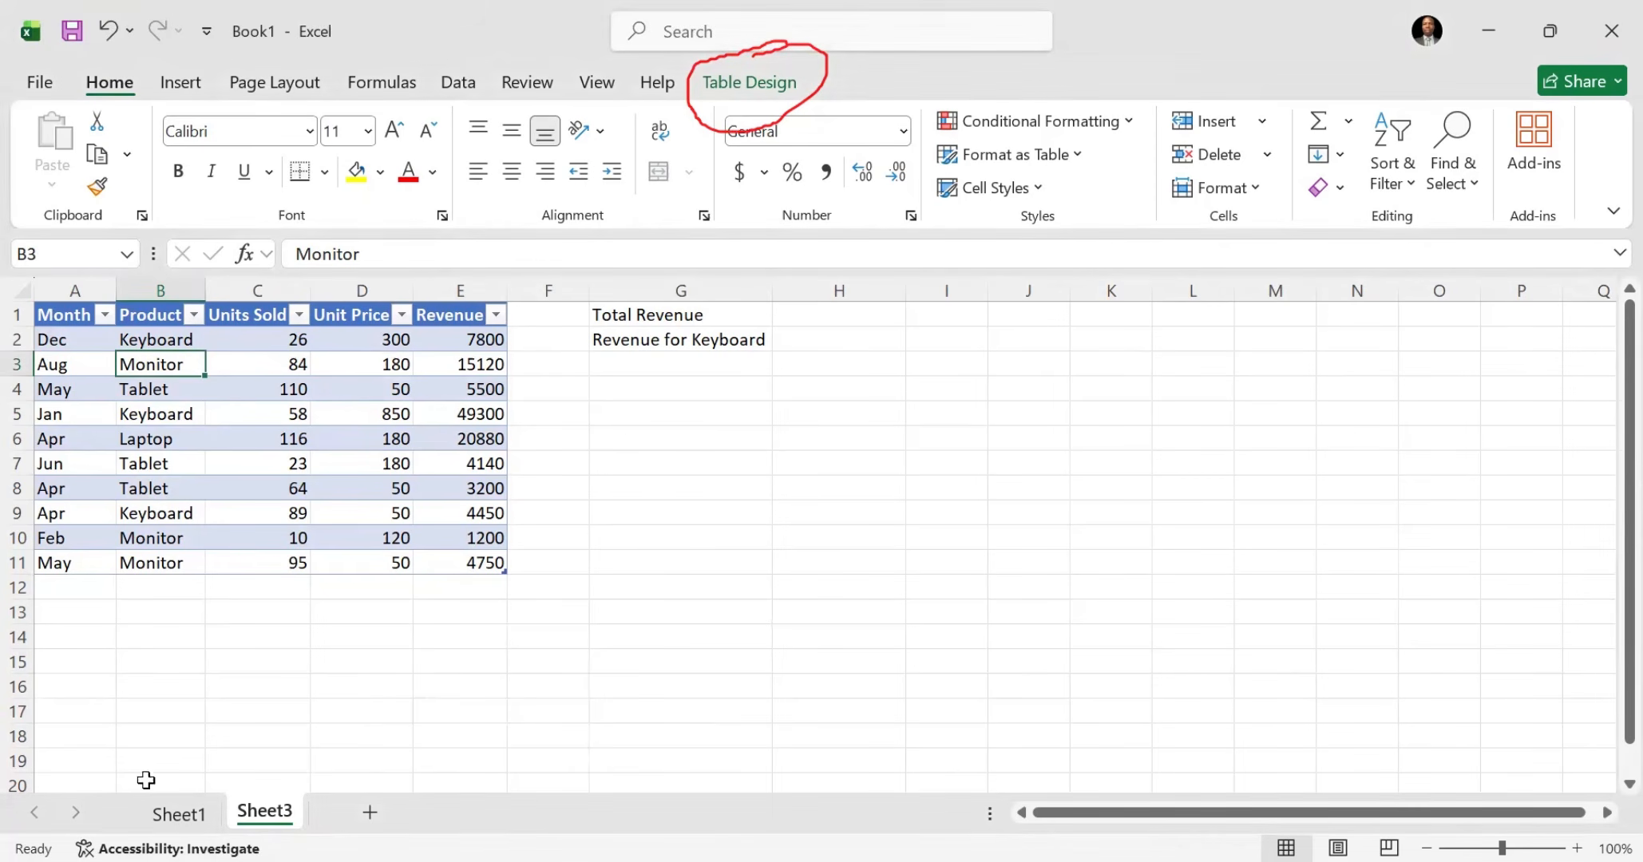
left_click(161, 817)
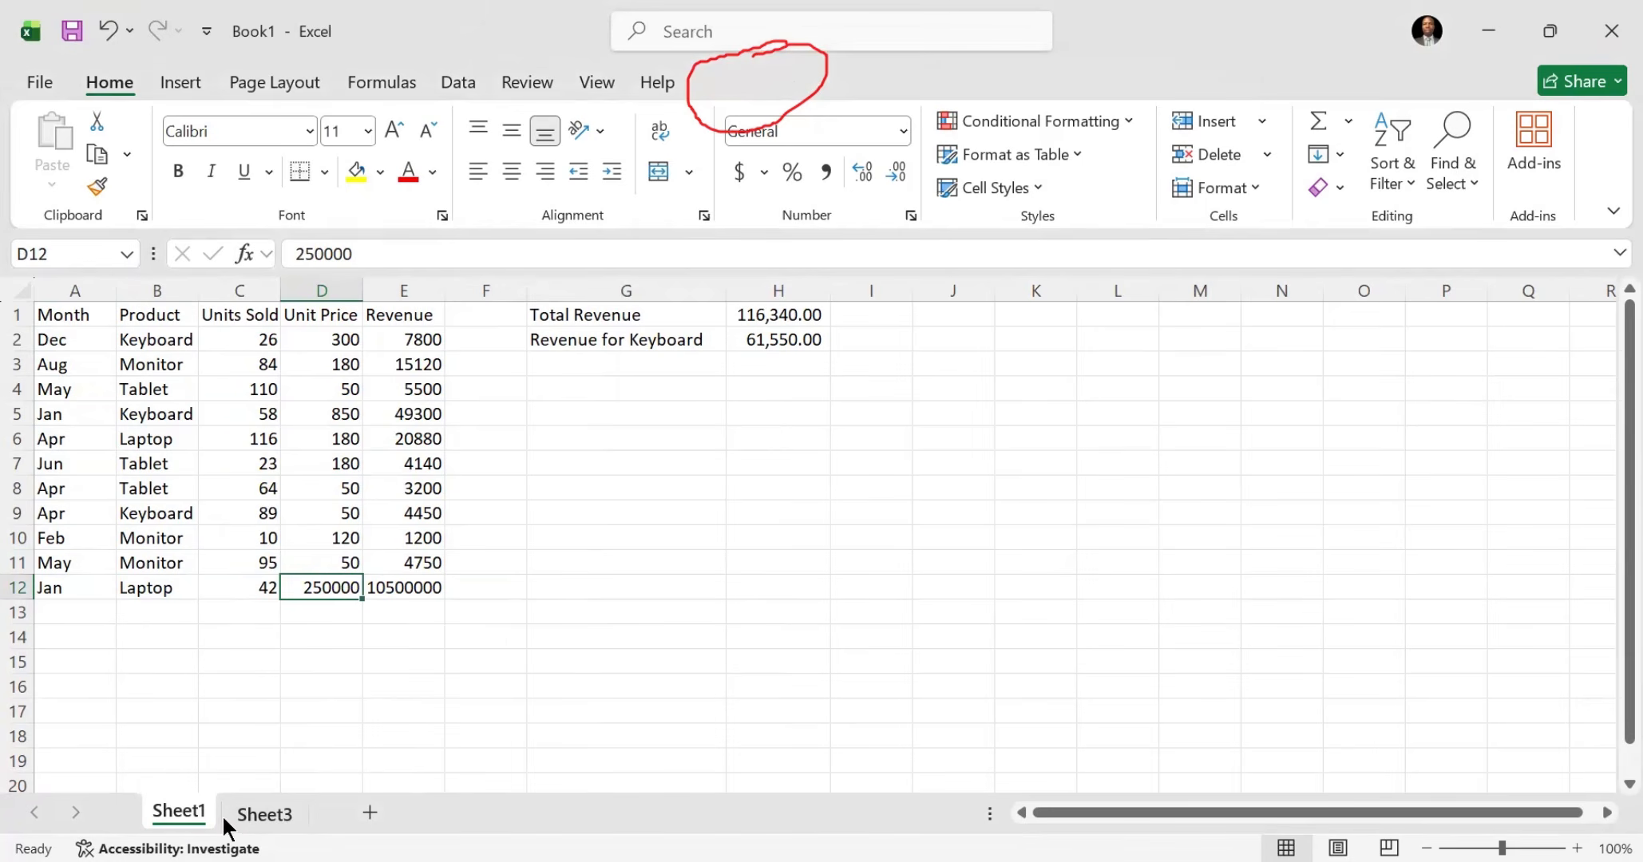
left_click(264, 814)
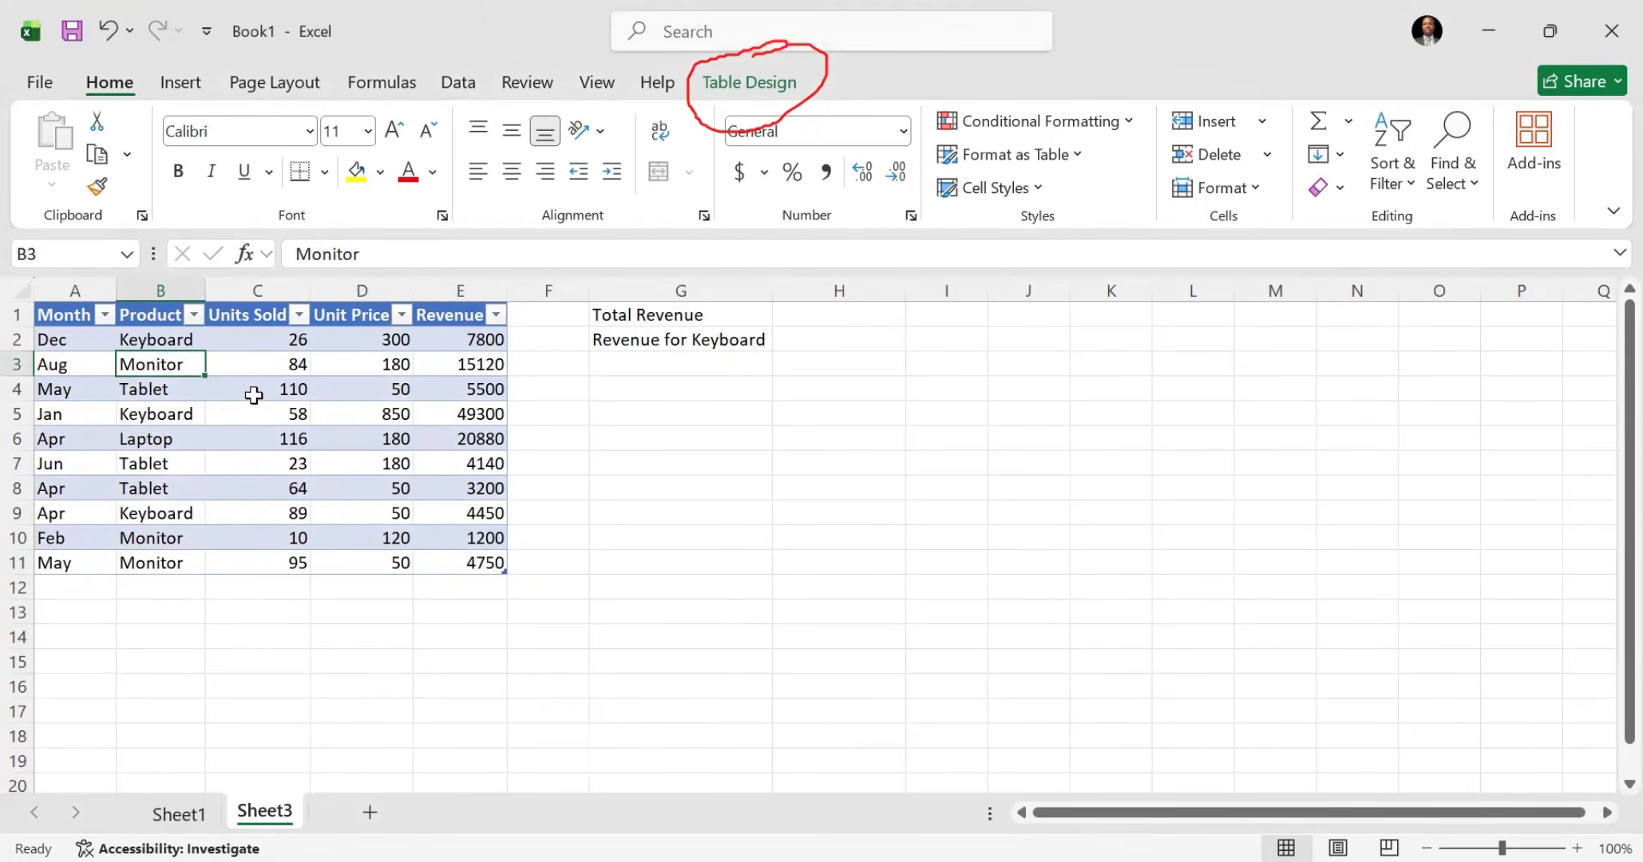
left_click(56, 588)
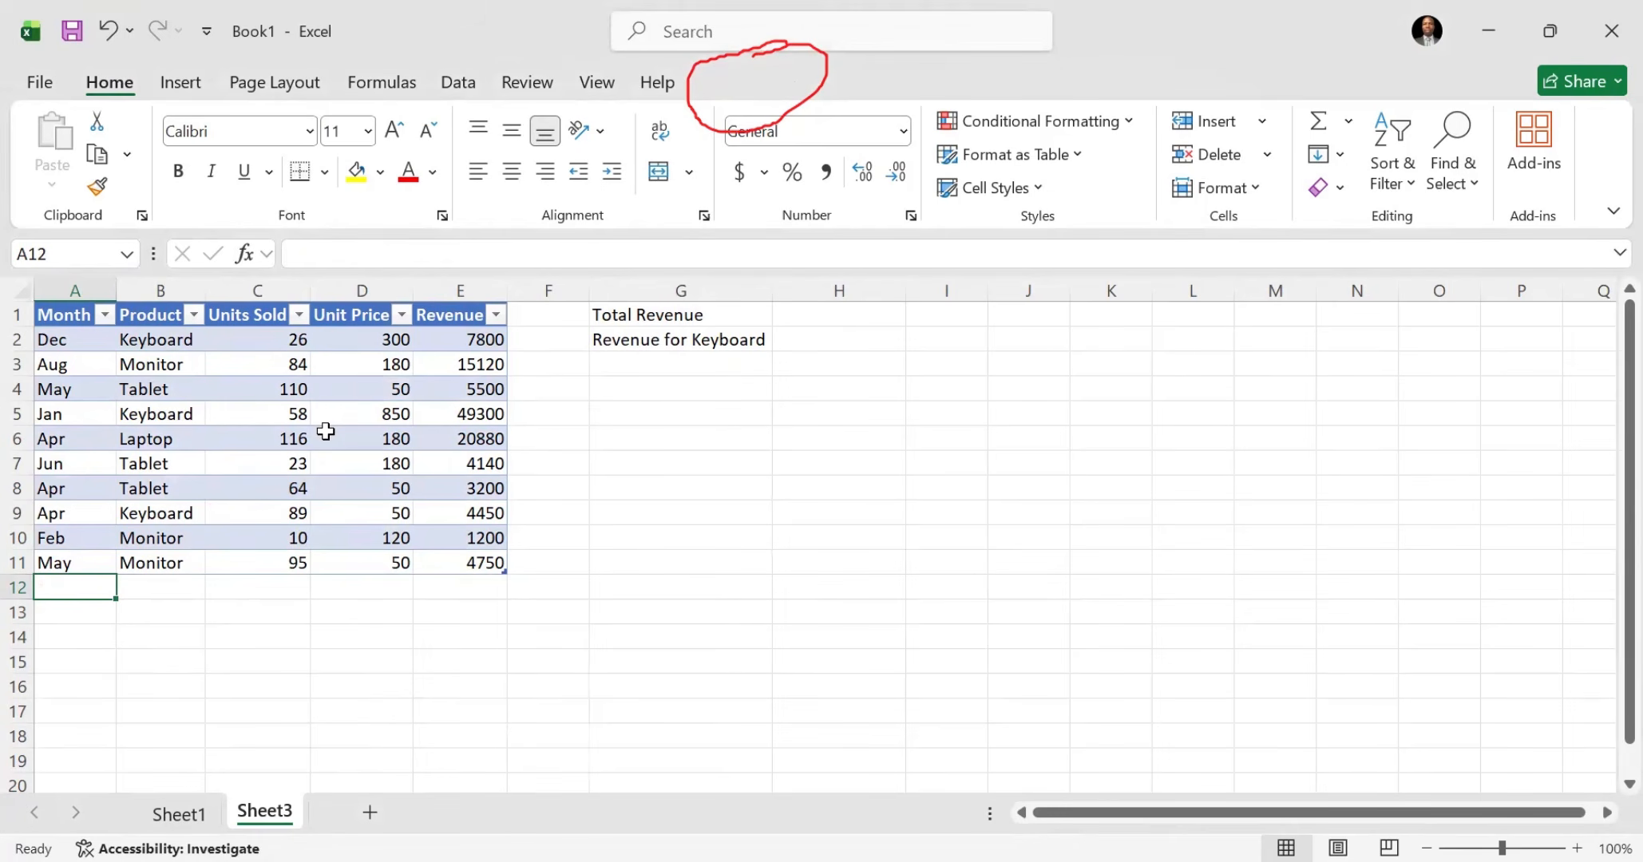
Step: Calculate the total revenue in H1 on Sheet3 with the formula =SUM(Table2[Revenue]), picking the table's whole Revenue column
left_click(738, 320)
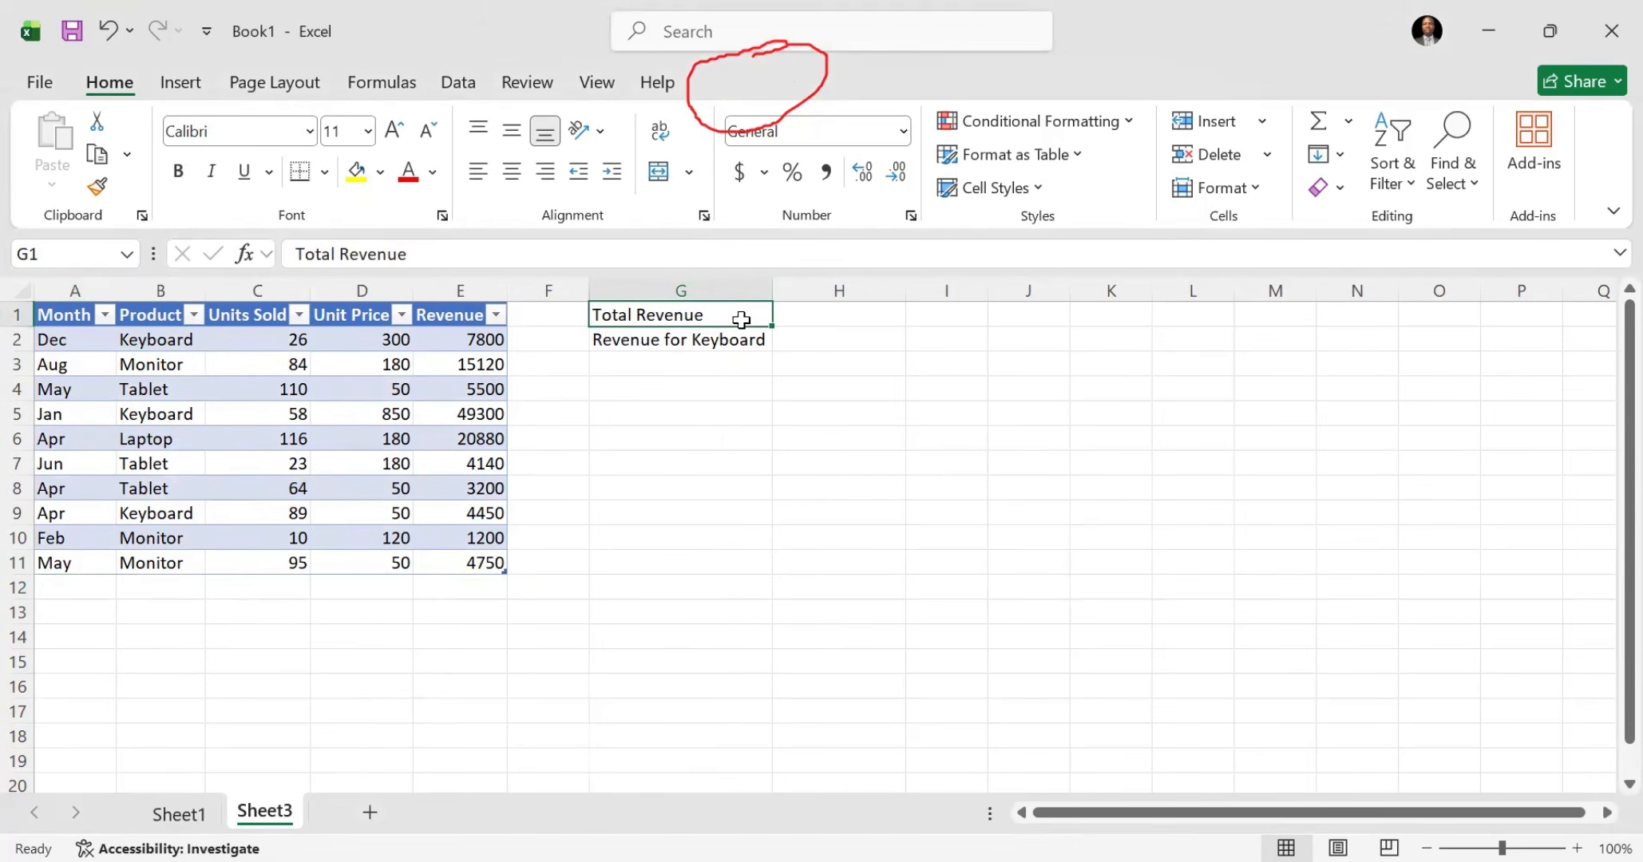
left_click(805, 321)
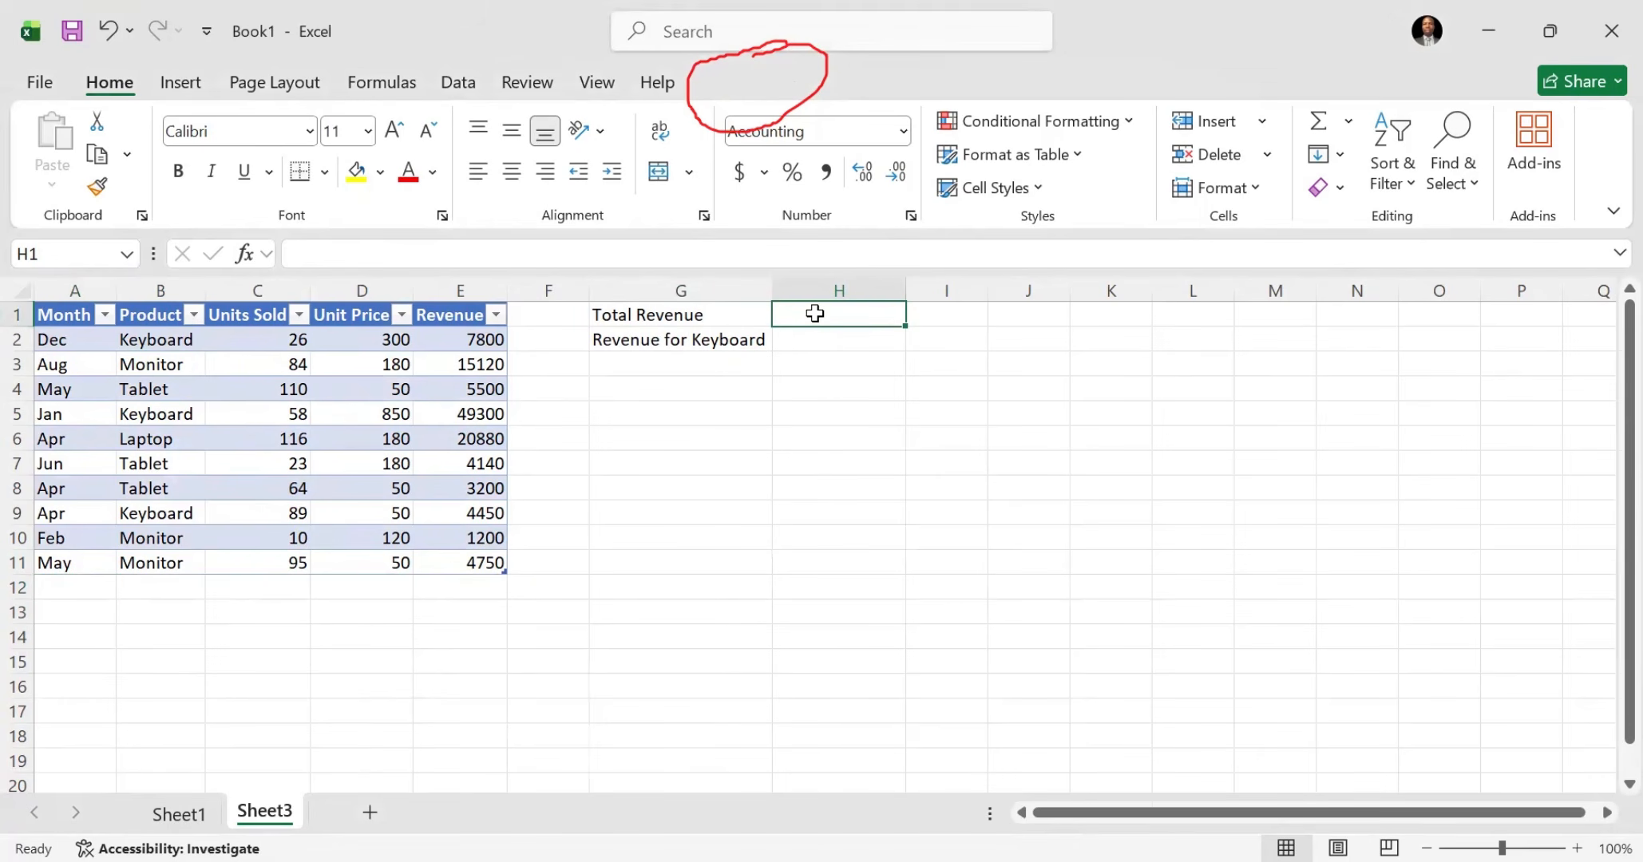
type("=S")
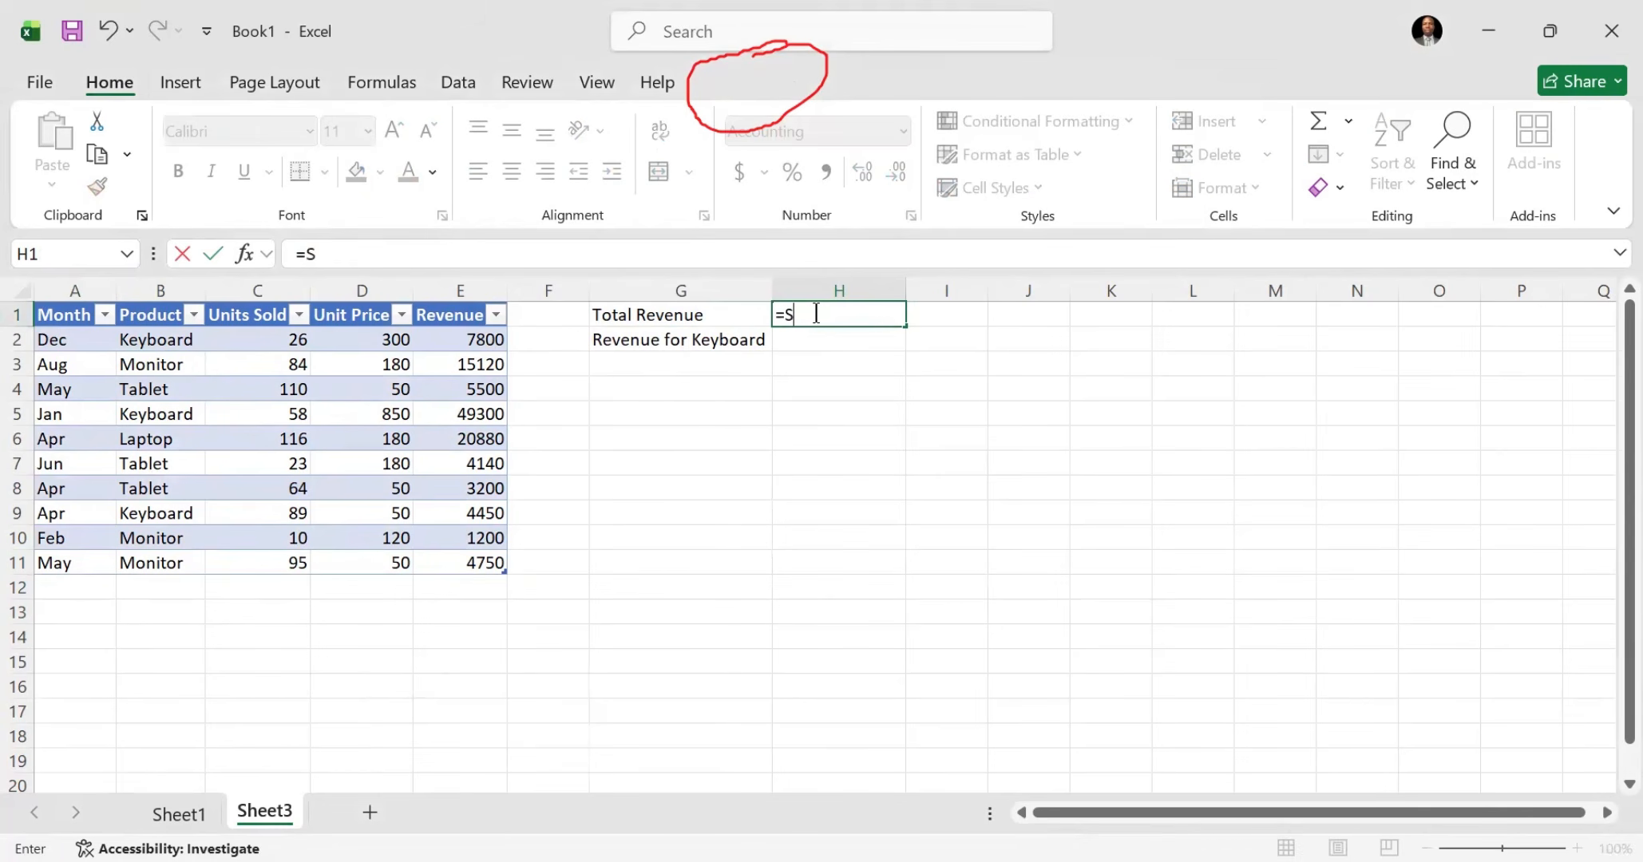
type("UM")
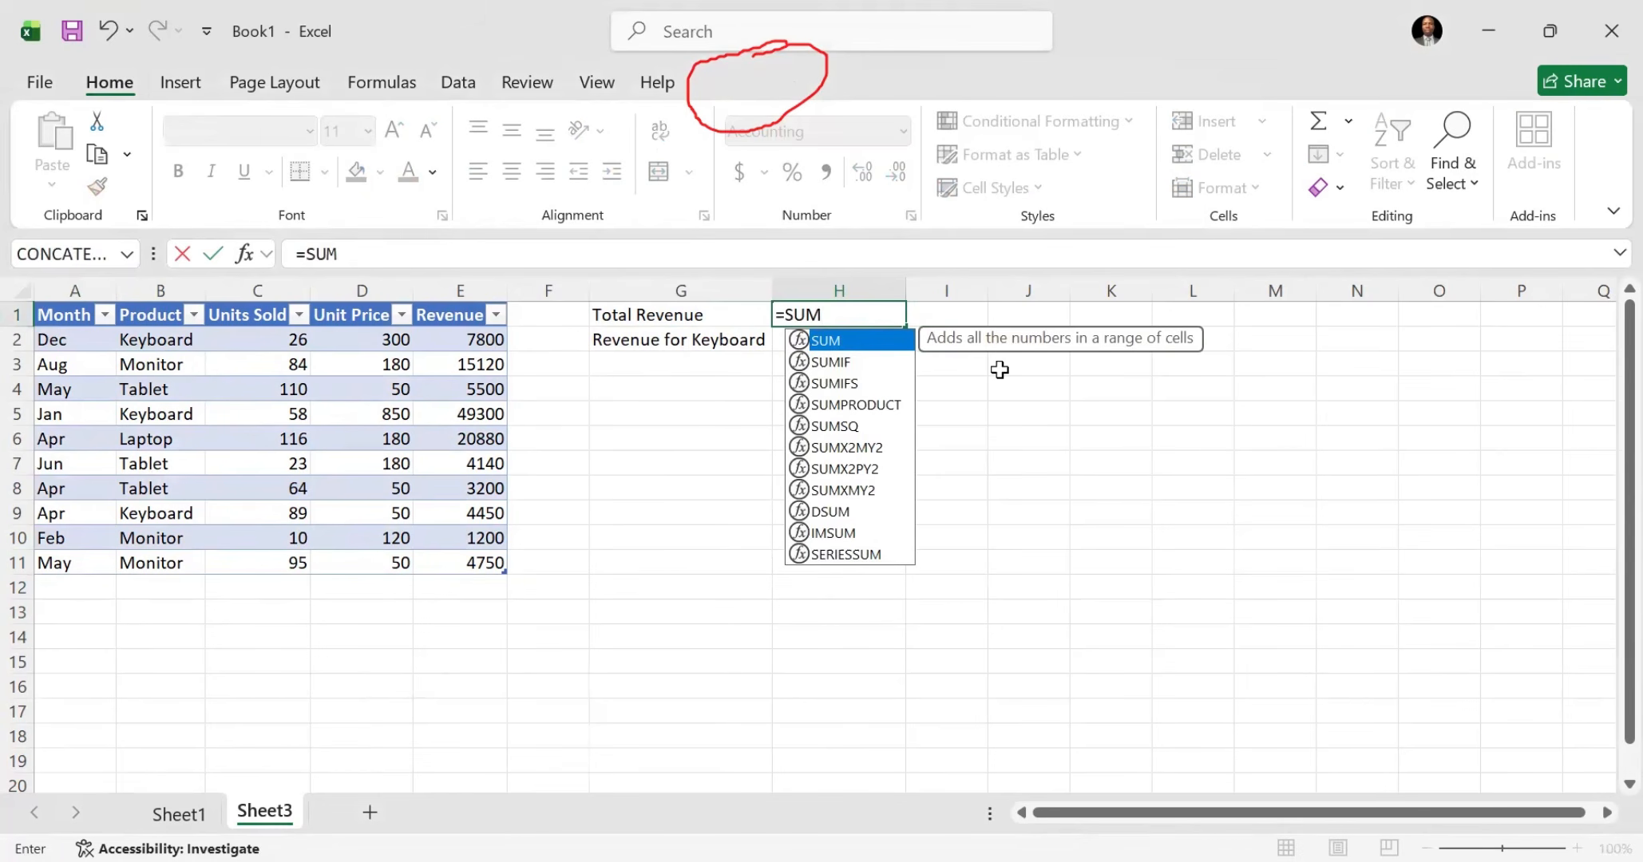
double_click(846, 342)
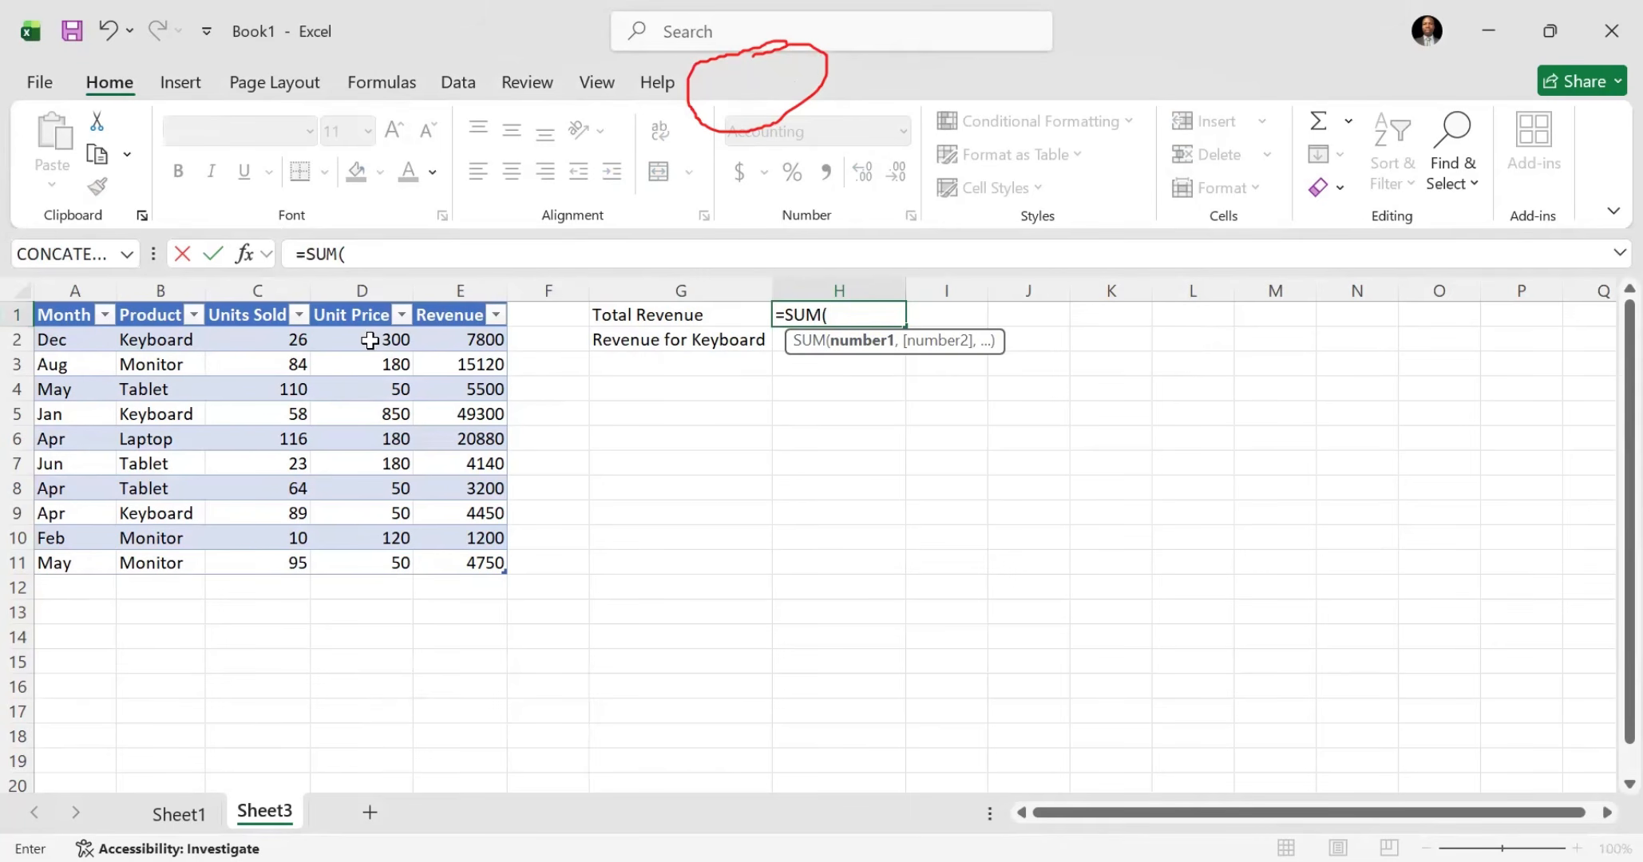
left_click(489, 336)
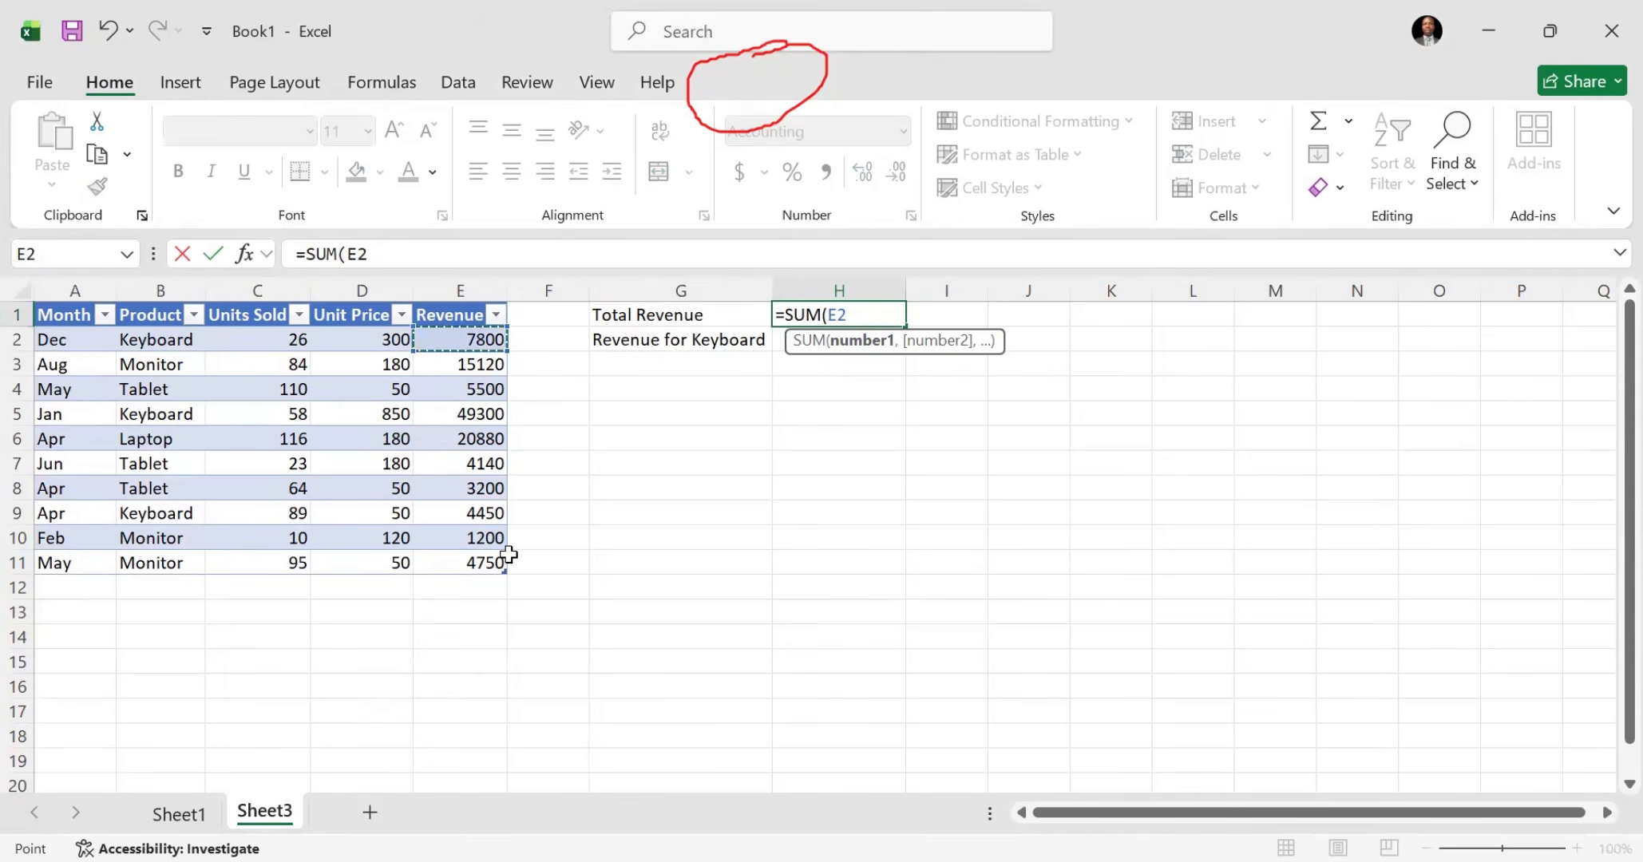
left_click_drag(509, 555, 481, 554)
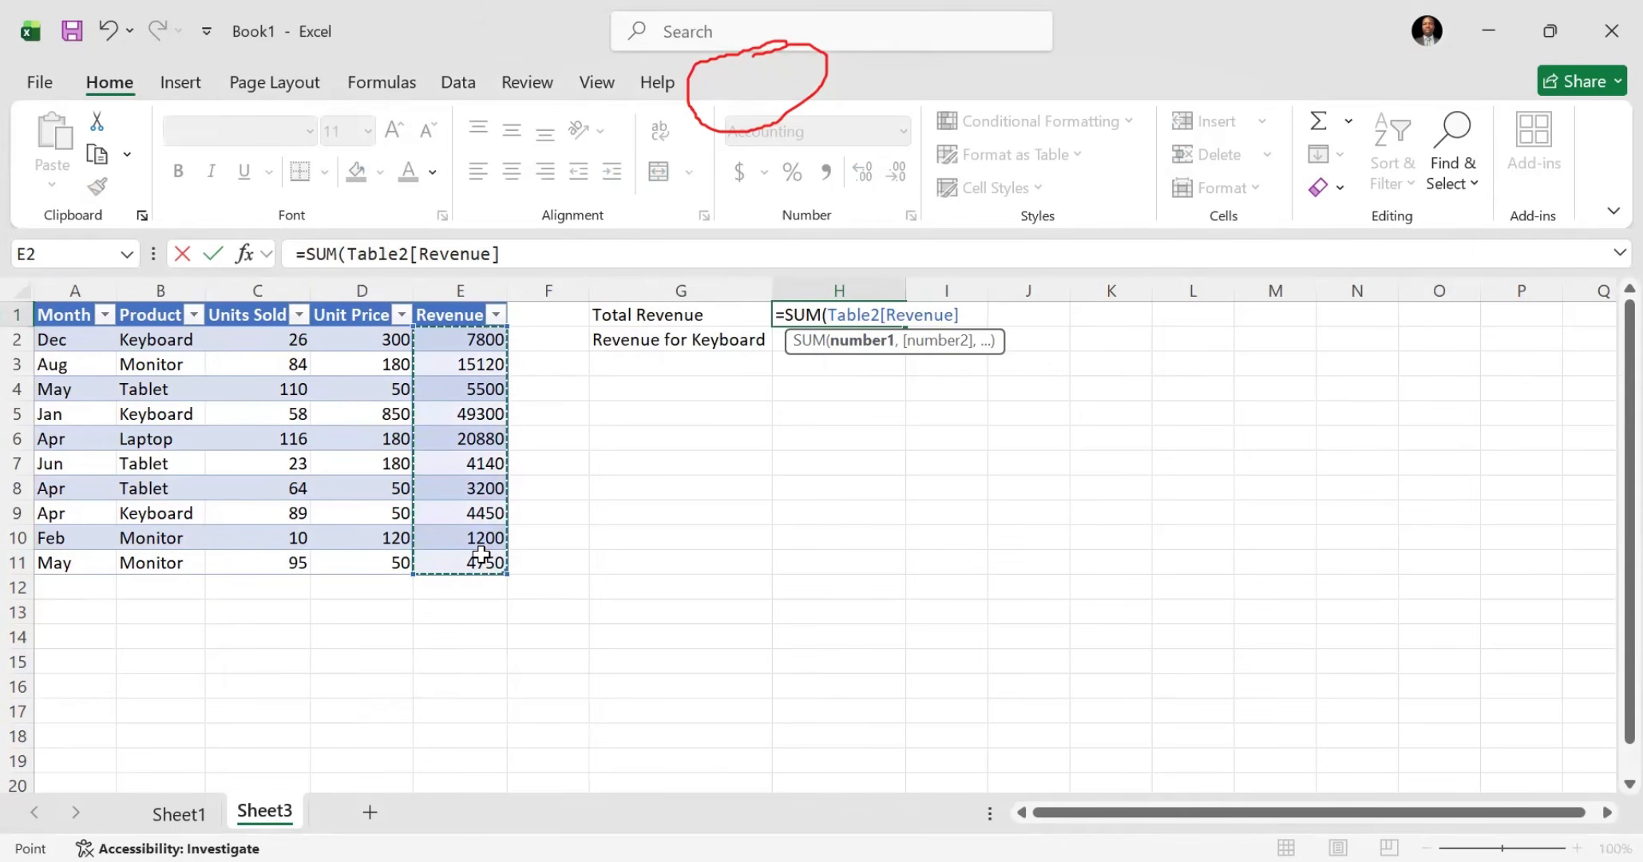
type(")")
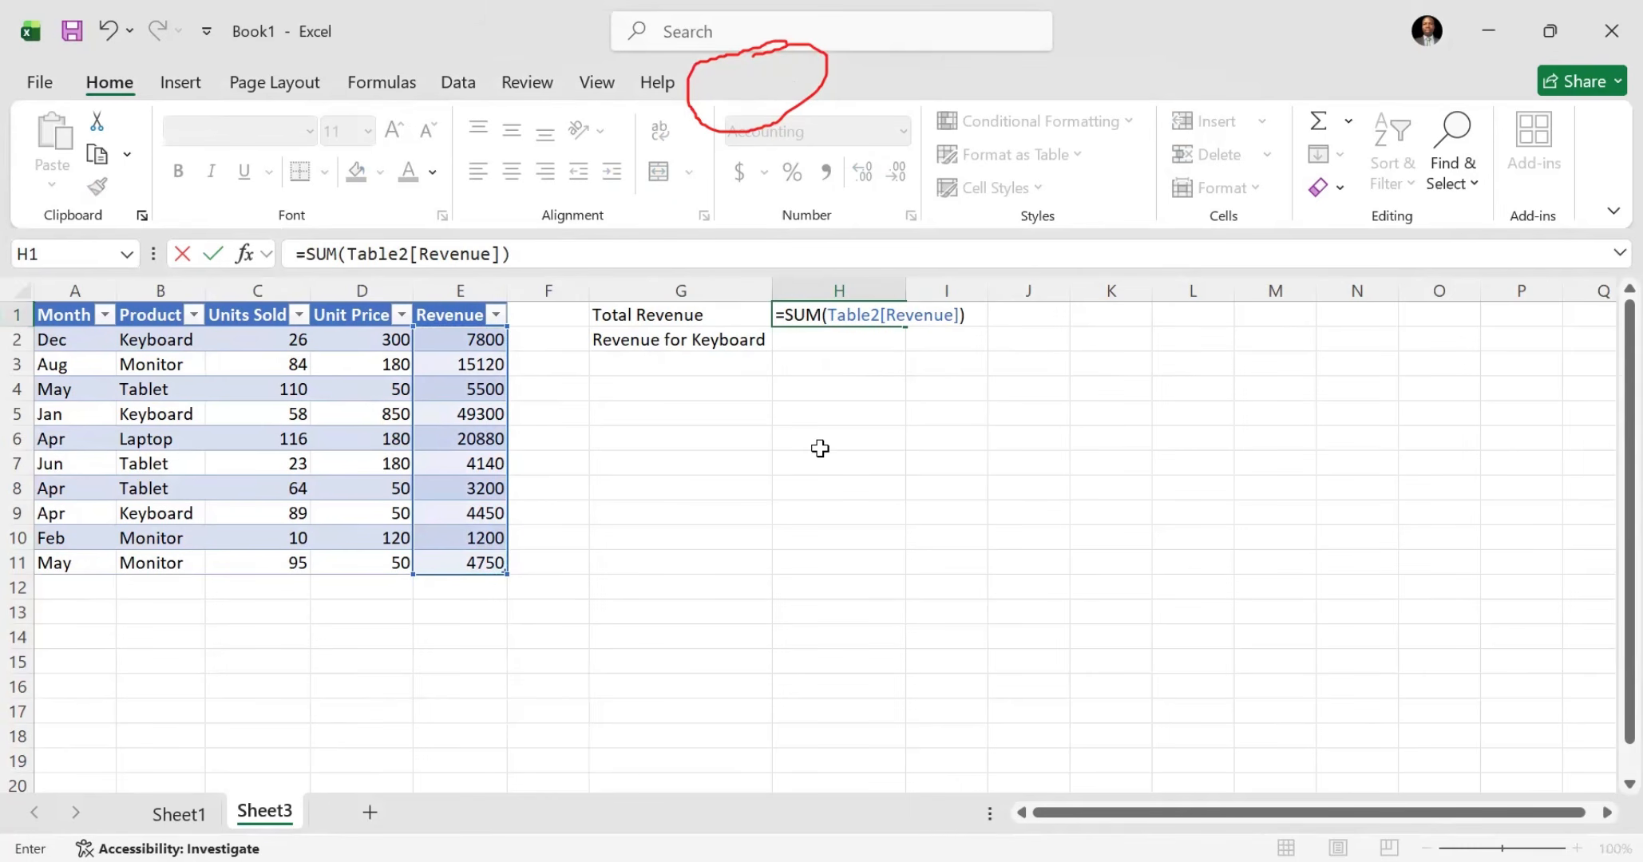
key("Return")
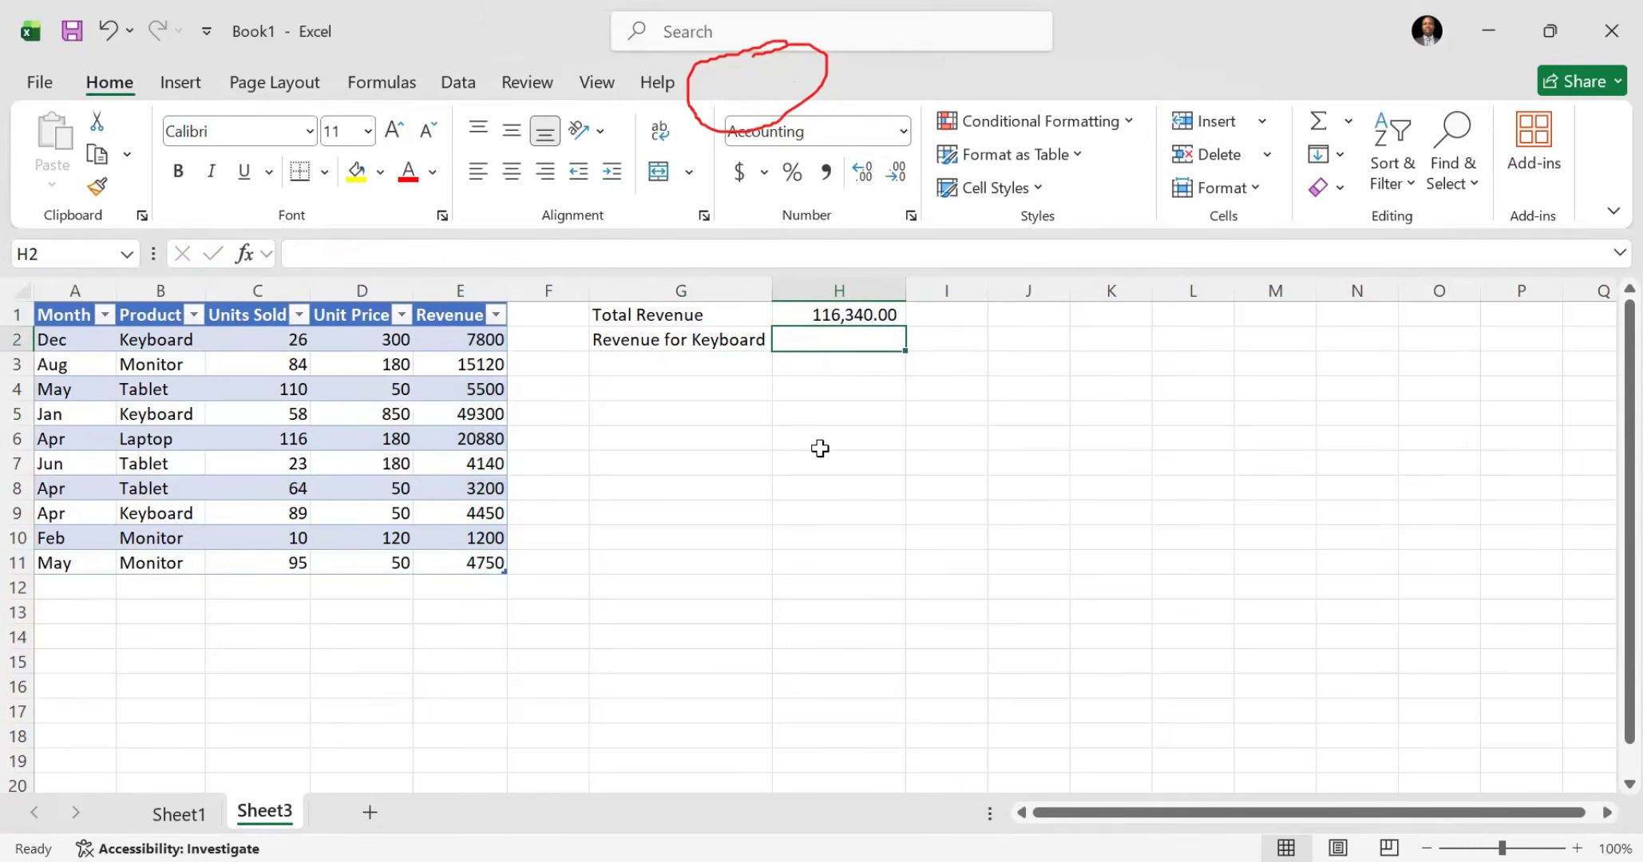
Step: Examine the Total Revenue formula in H1 on Sheet1 and return to Sheet3 for comparison
left_click(168, 814)
left_click(791, 313)
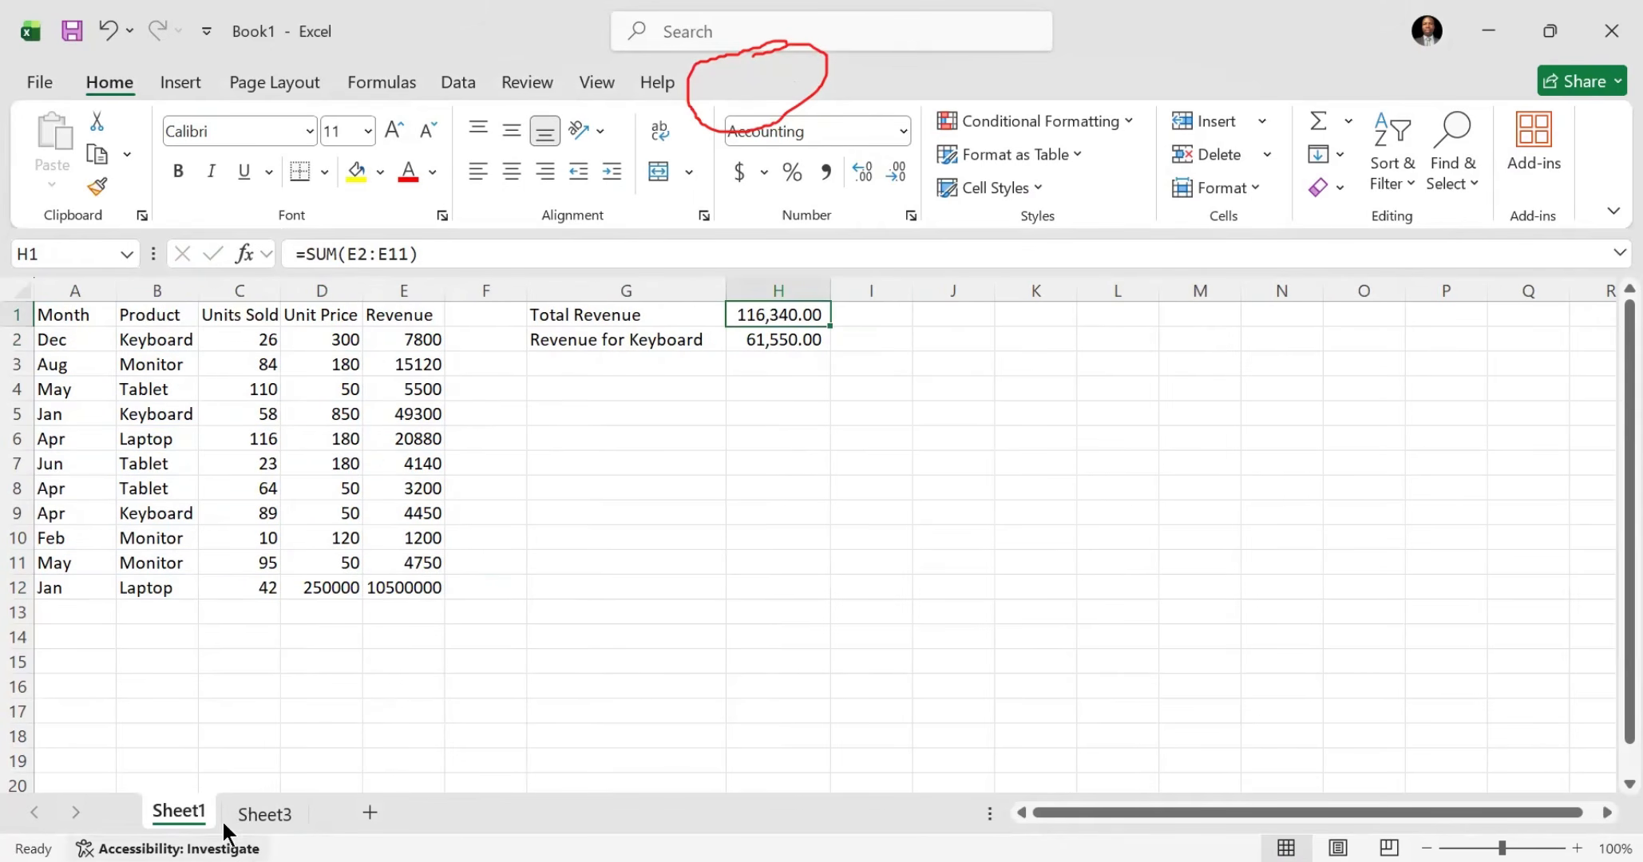
left_click(266, 822)
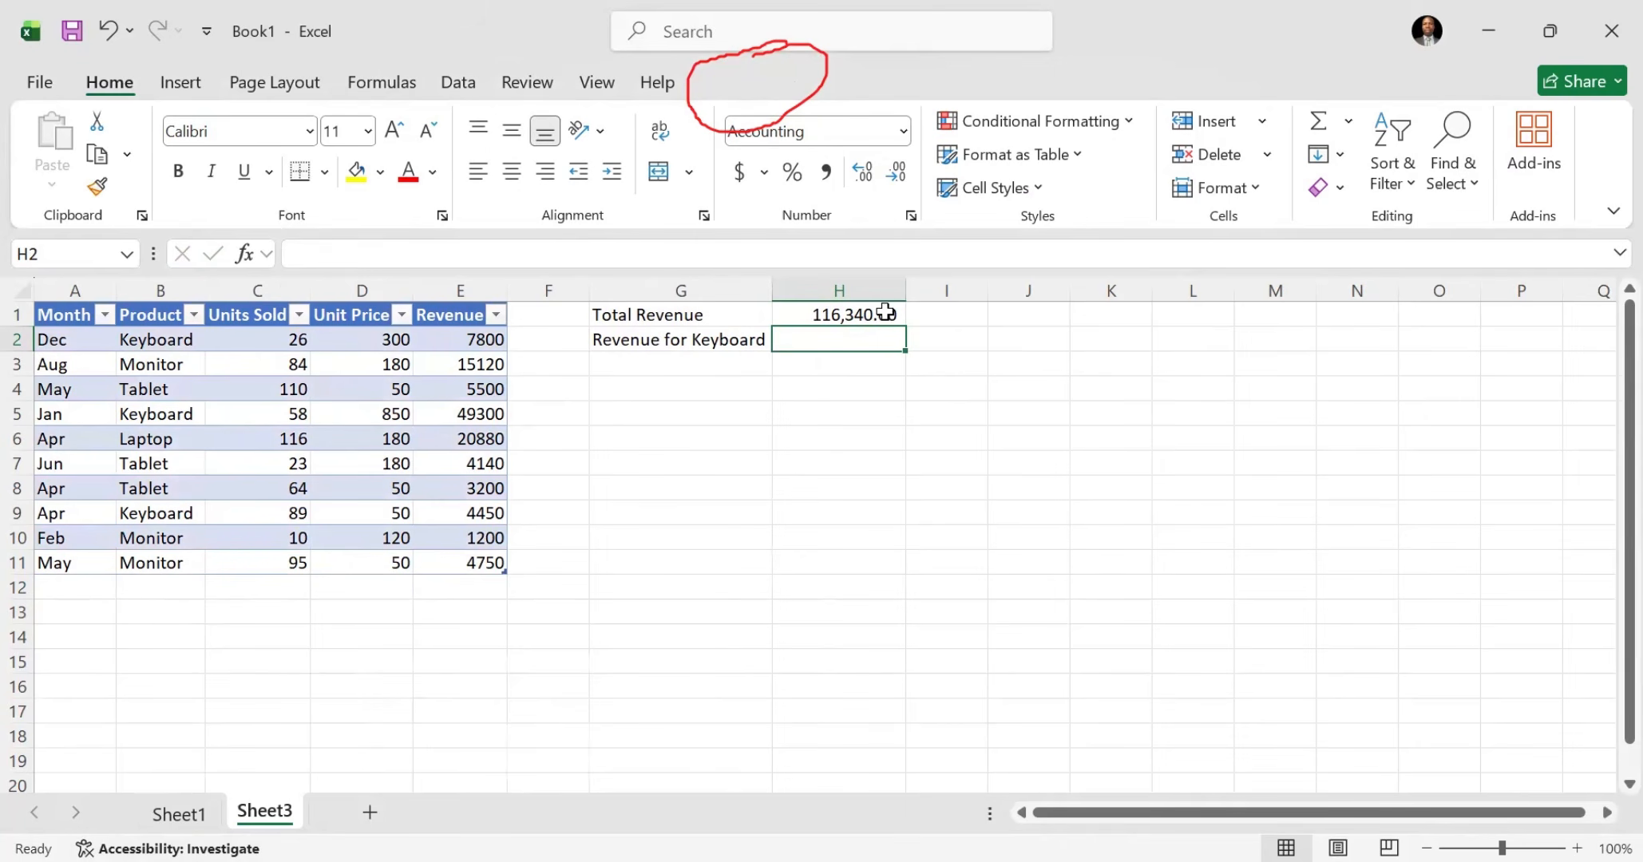
Step: Copy the January Laptop row's cells A12:D12 from Sheet1 and paste them directly below the Sheet3 table, starting at A12
left_click(172, 822)
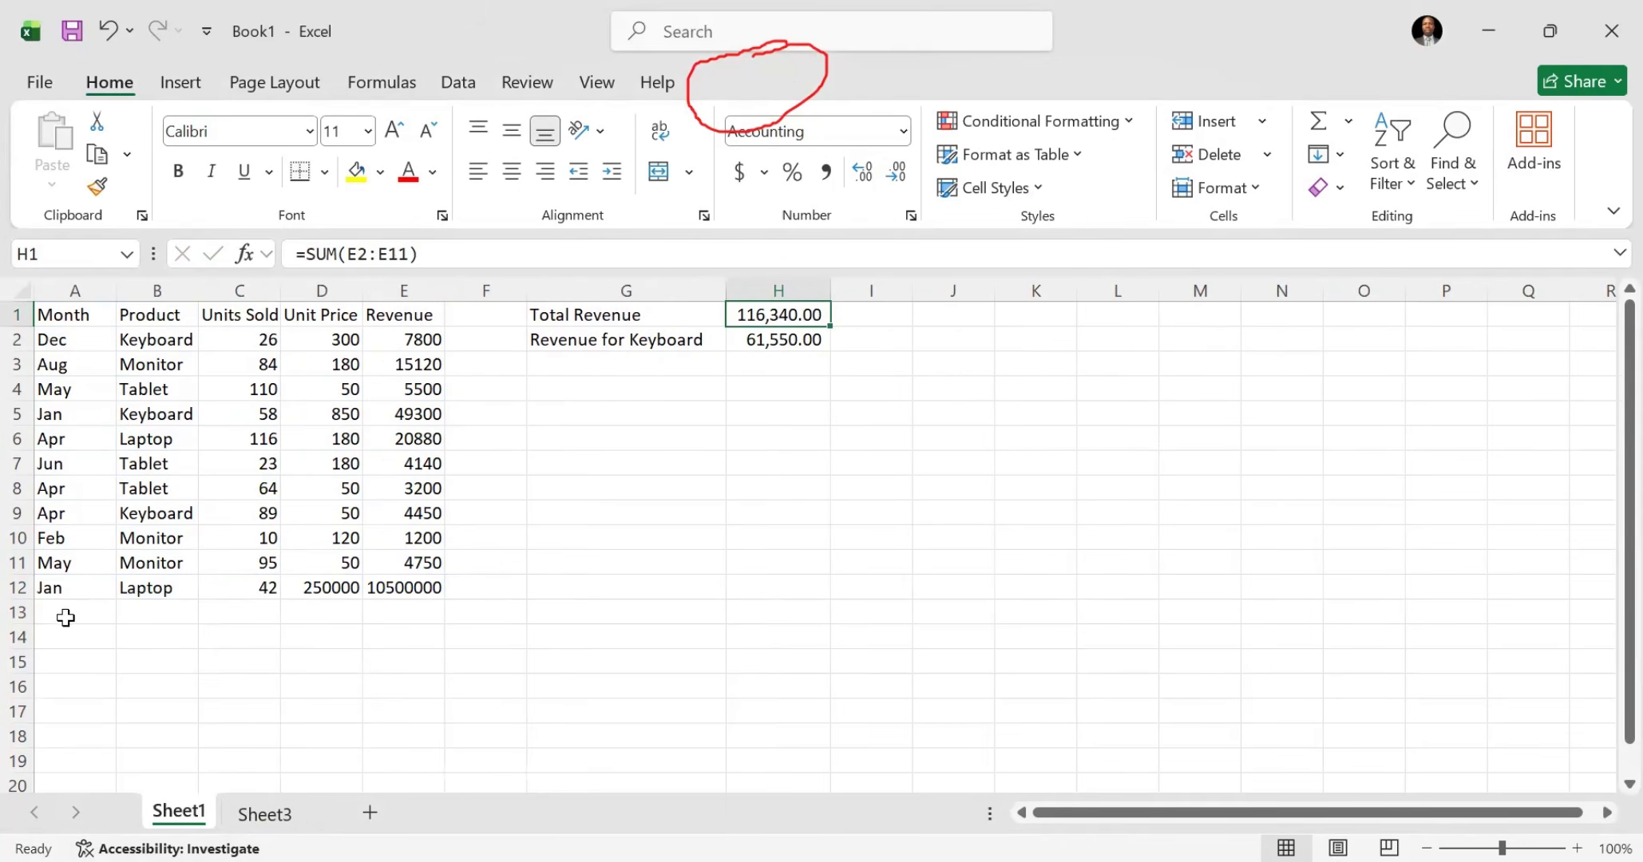
left_click_drag(50, 595, 291, 589)
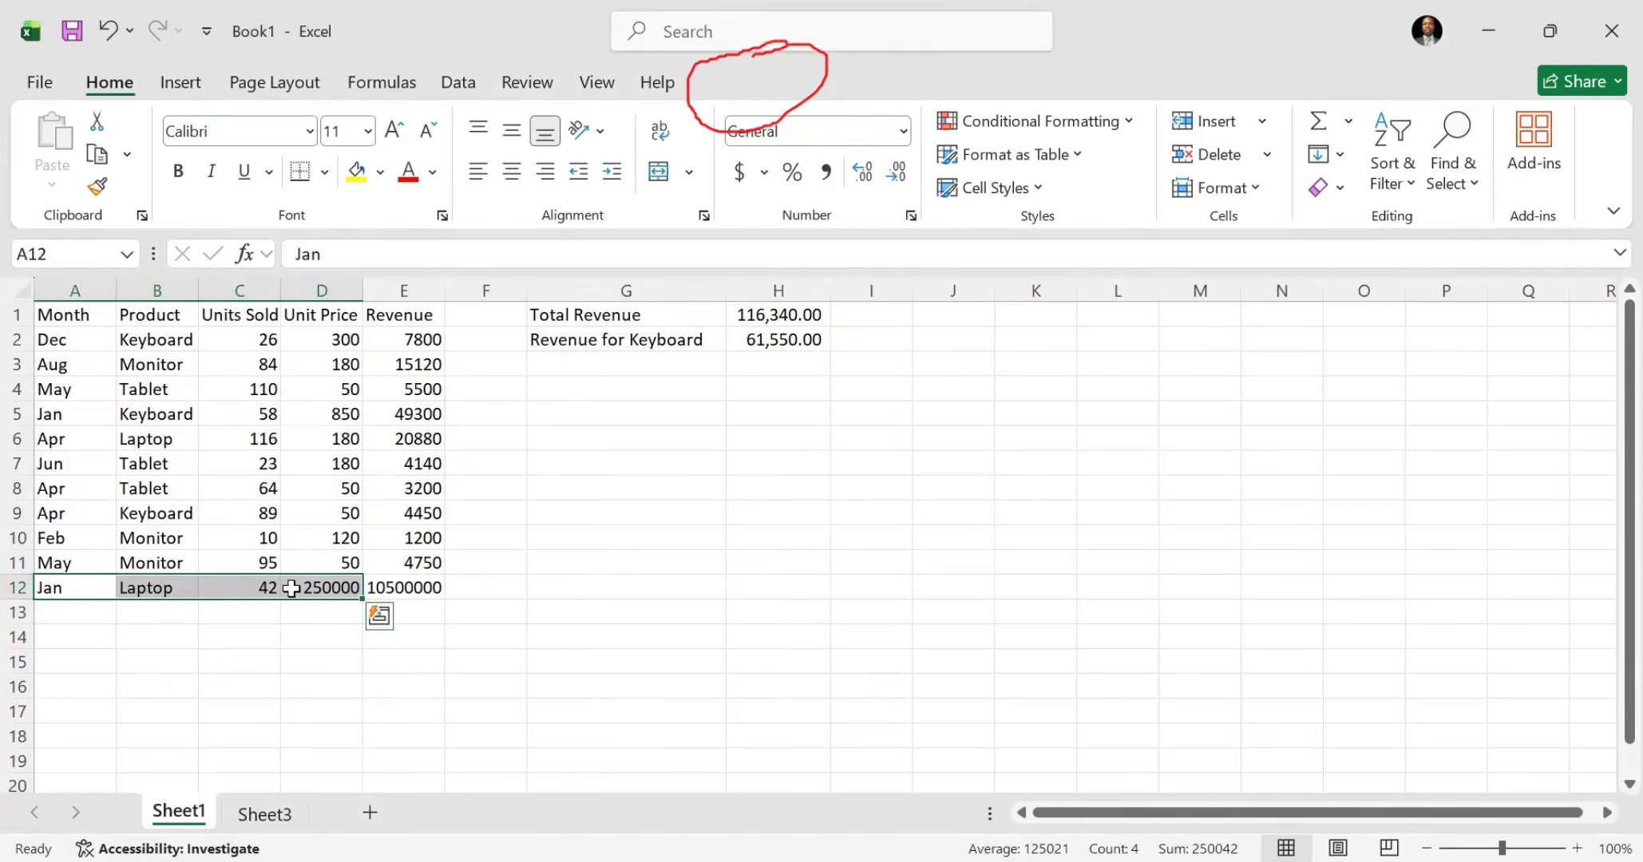
key("ctrl+c")
left_click(264, 814)
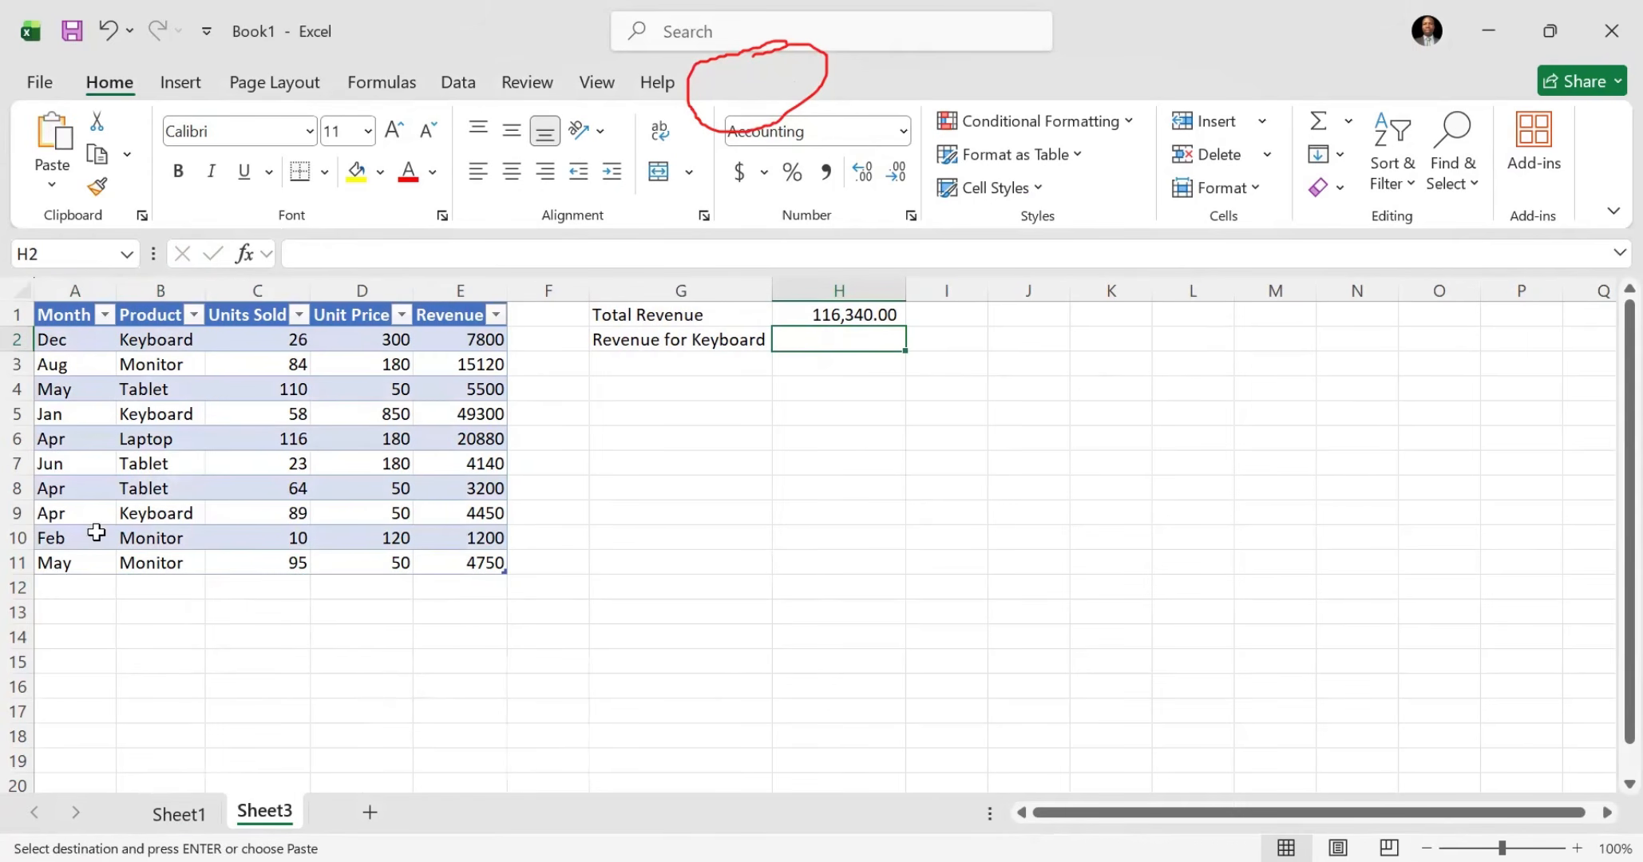
left_click(49, 592)
key("ctrl+v")
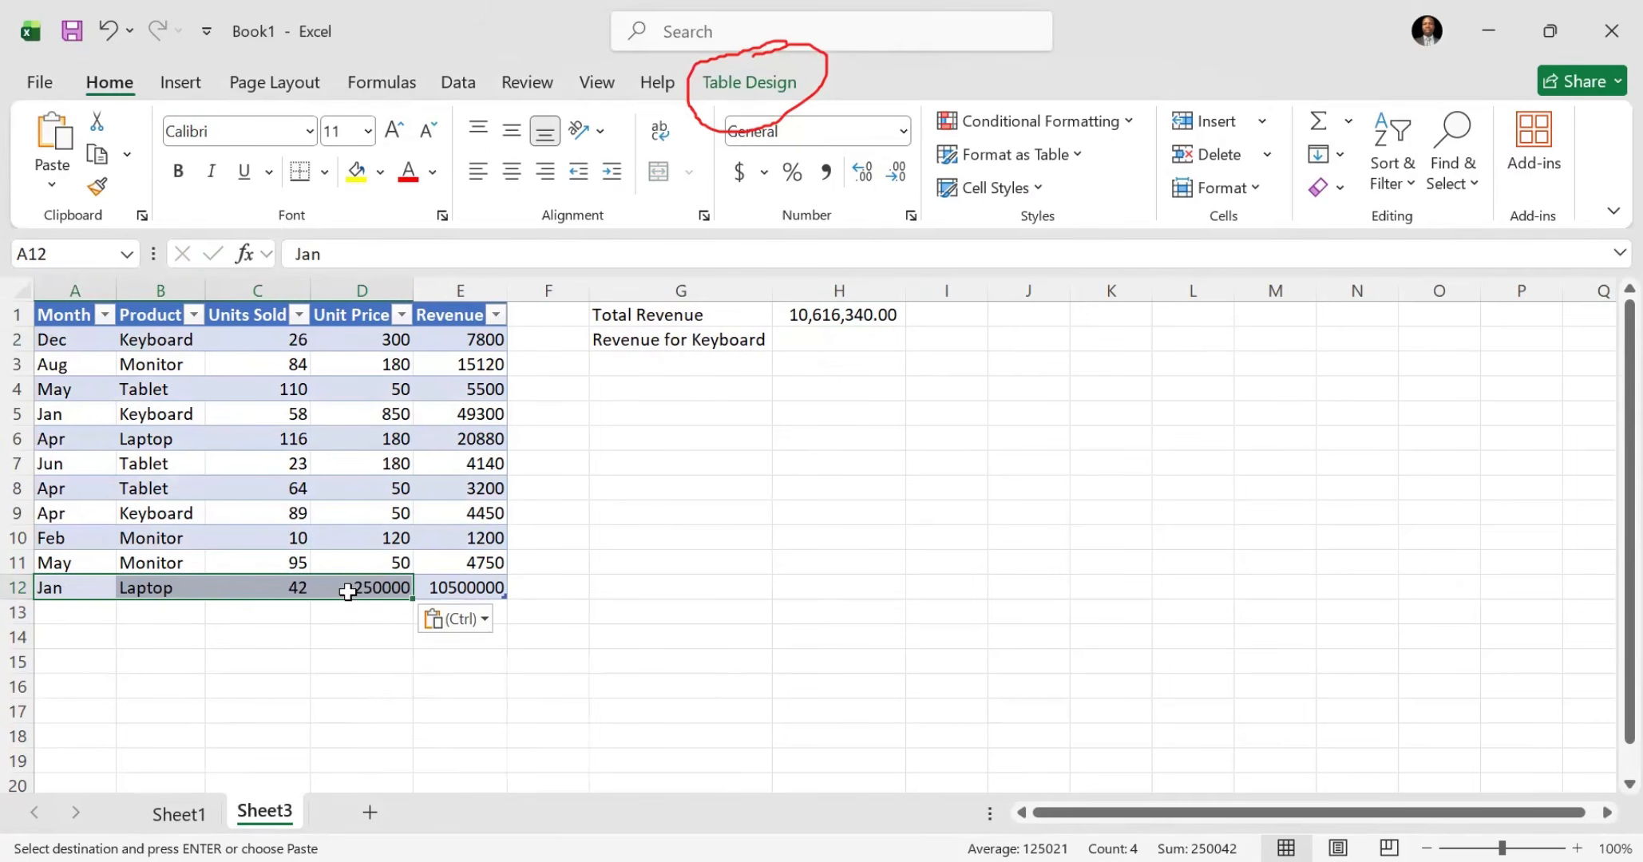
key("Escape")
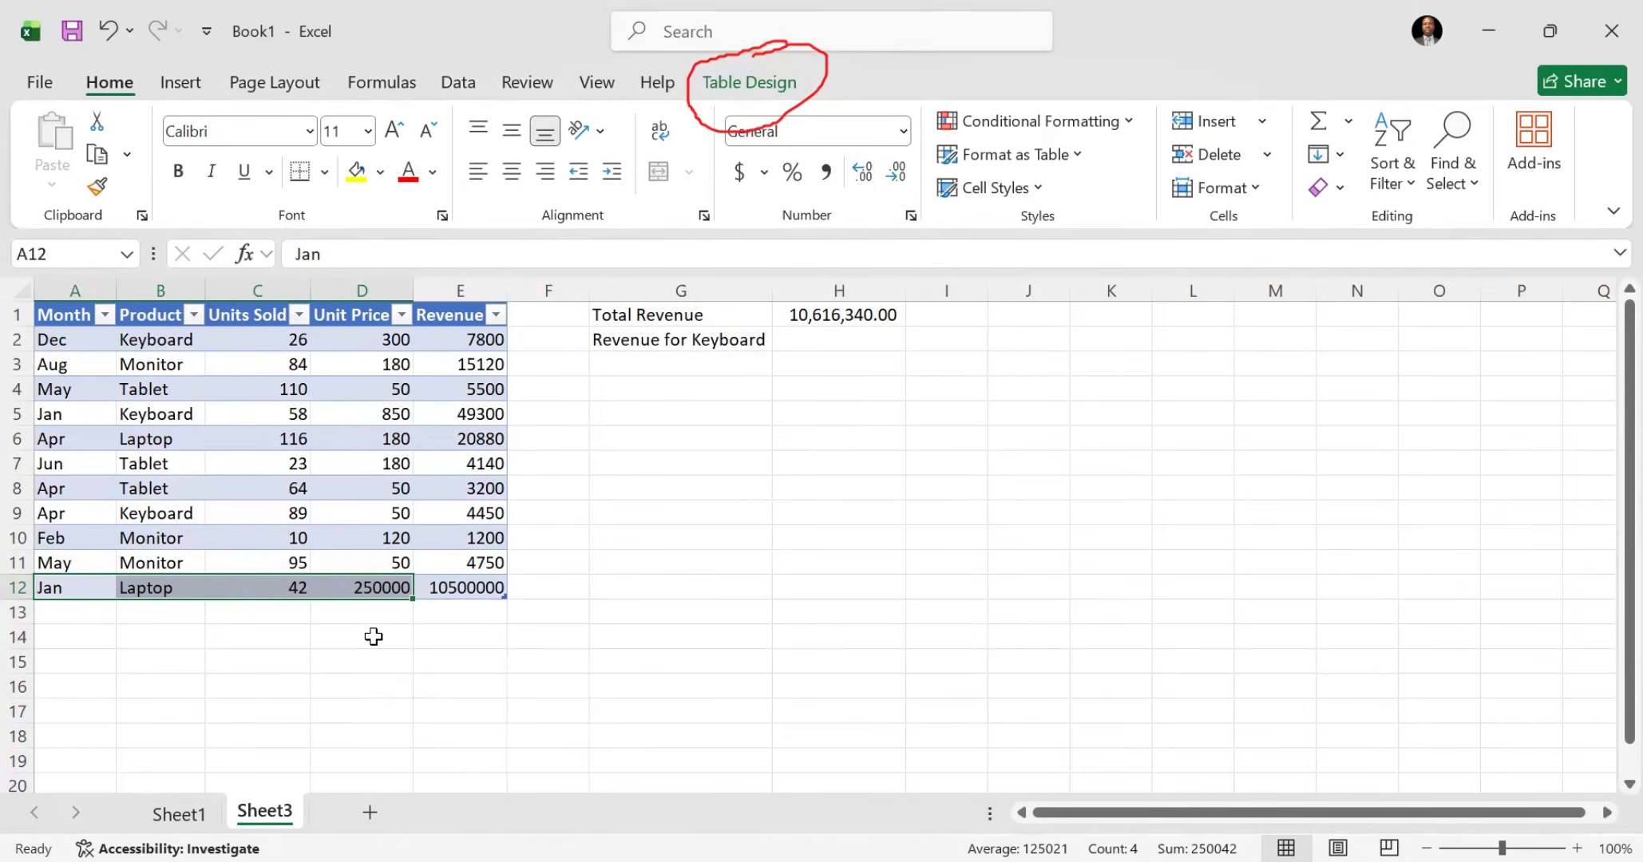
Step: Check the Total Revenue formula in H1 on Sheet3 and compare its result with the total on Sheet1
left_click(818, 313)
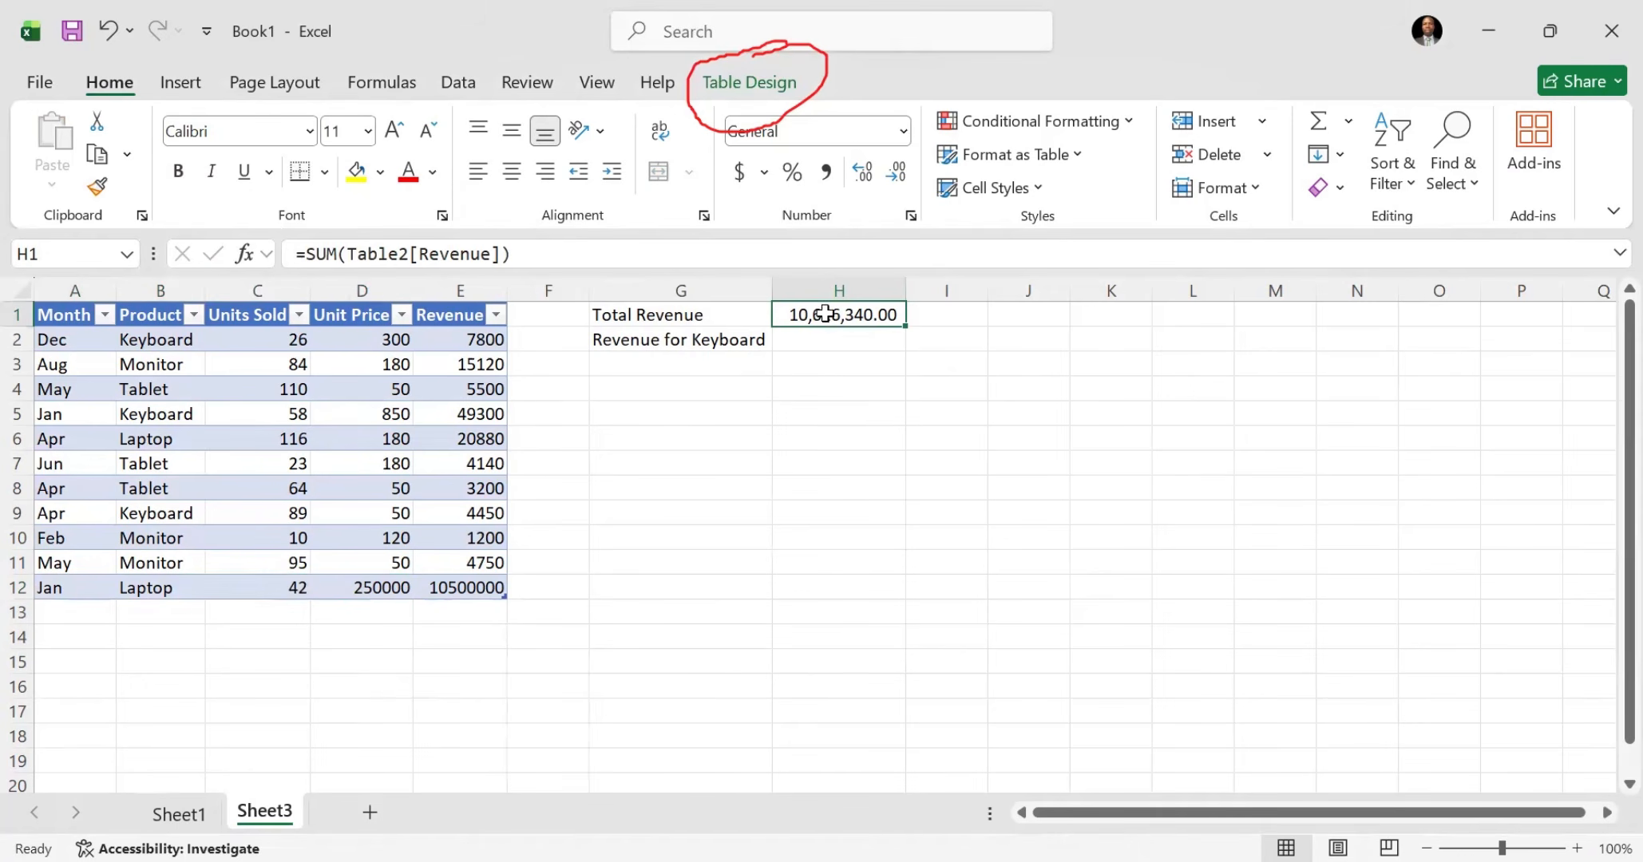
left_click(179, 818)
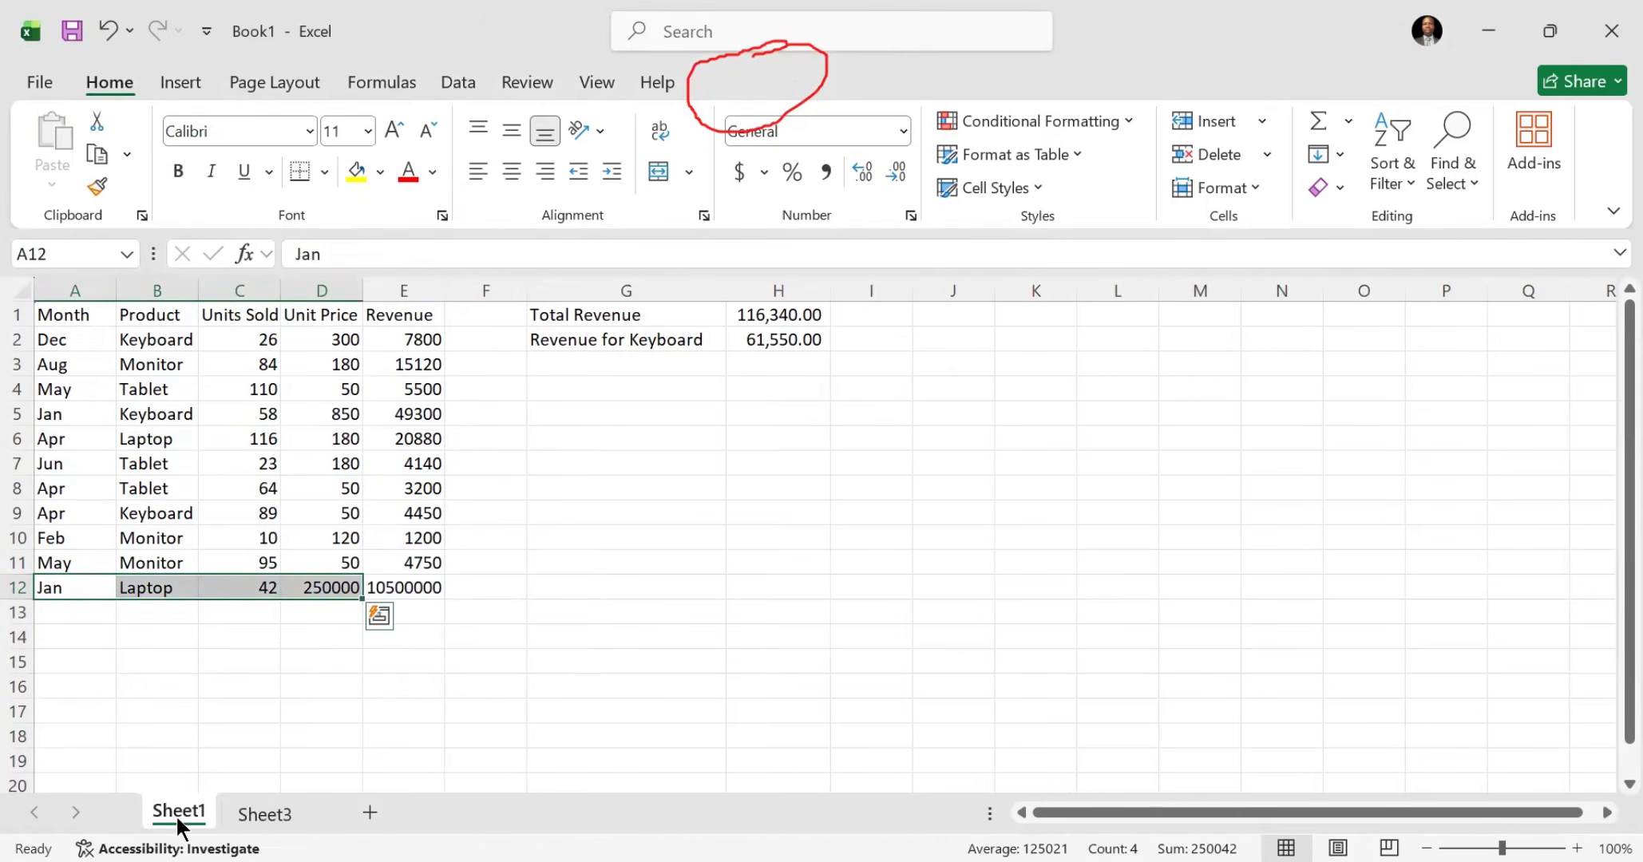
left_click(284, 787)
left_click(272, 816)
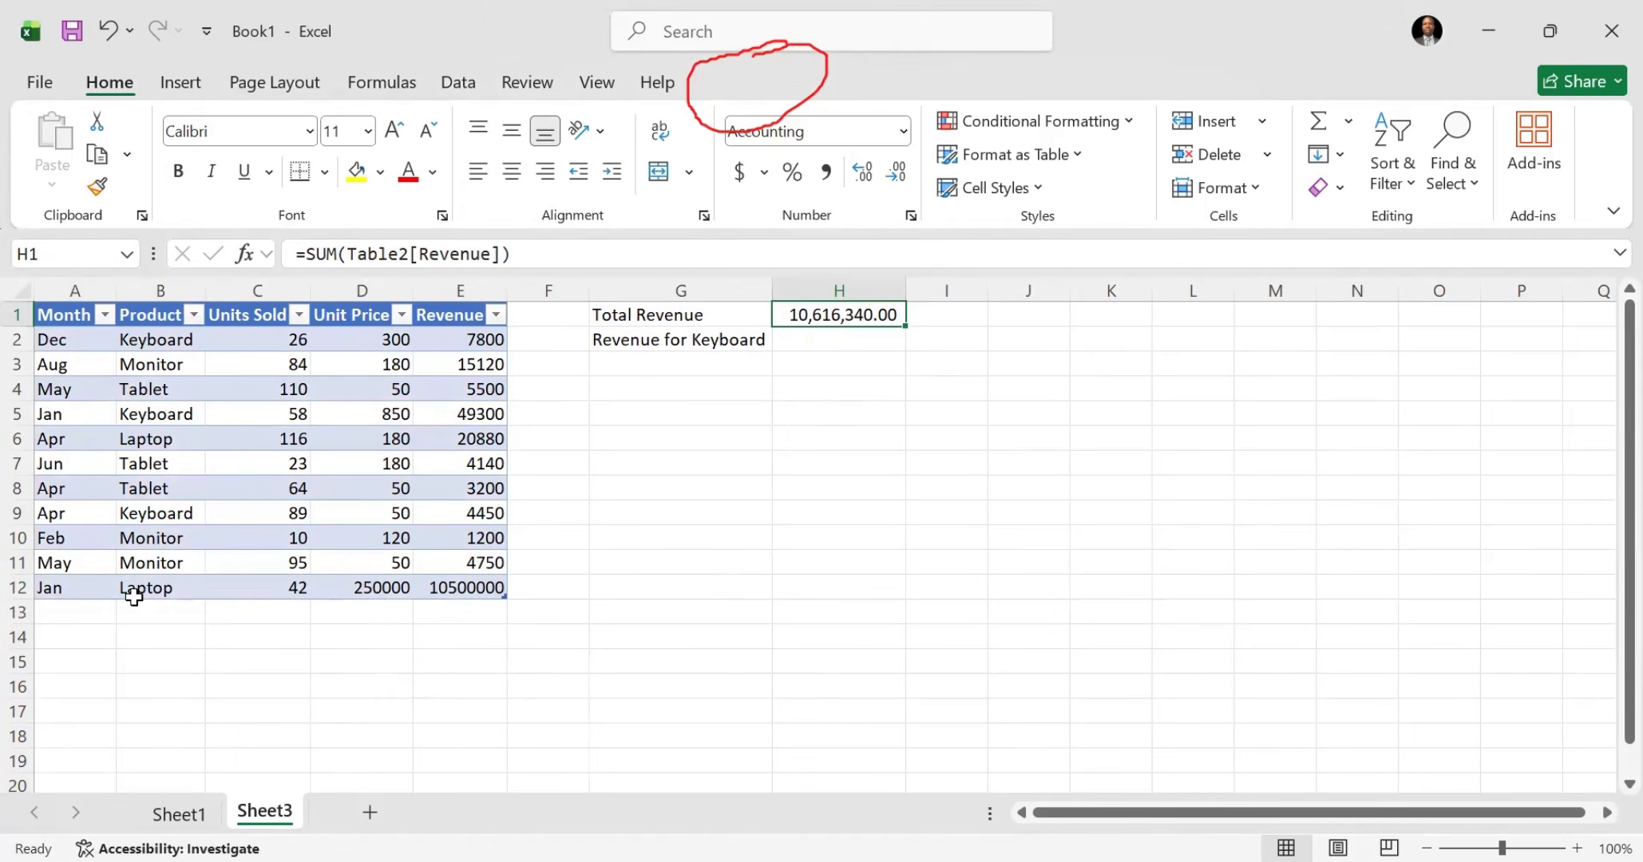
Step: Compare the Total Revenue formula in H1 on Sheet3 with the one on Sheet1, and examine Sheet1's January Laptop row
left_click(74, 620)
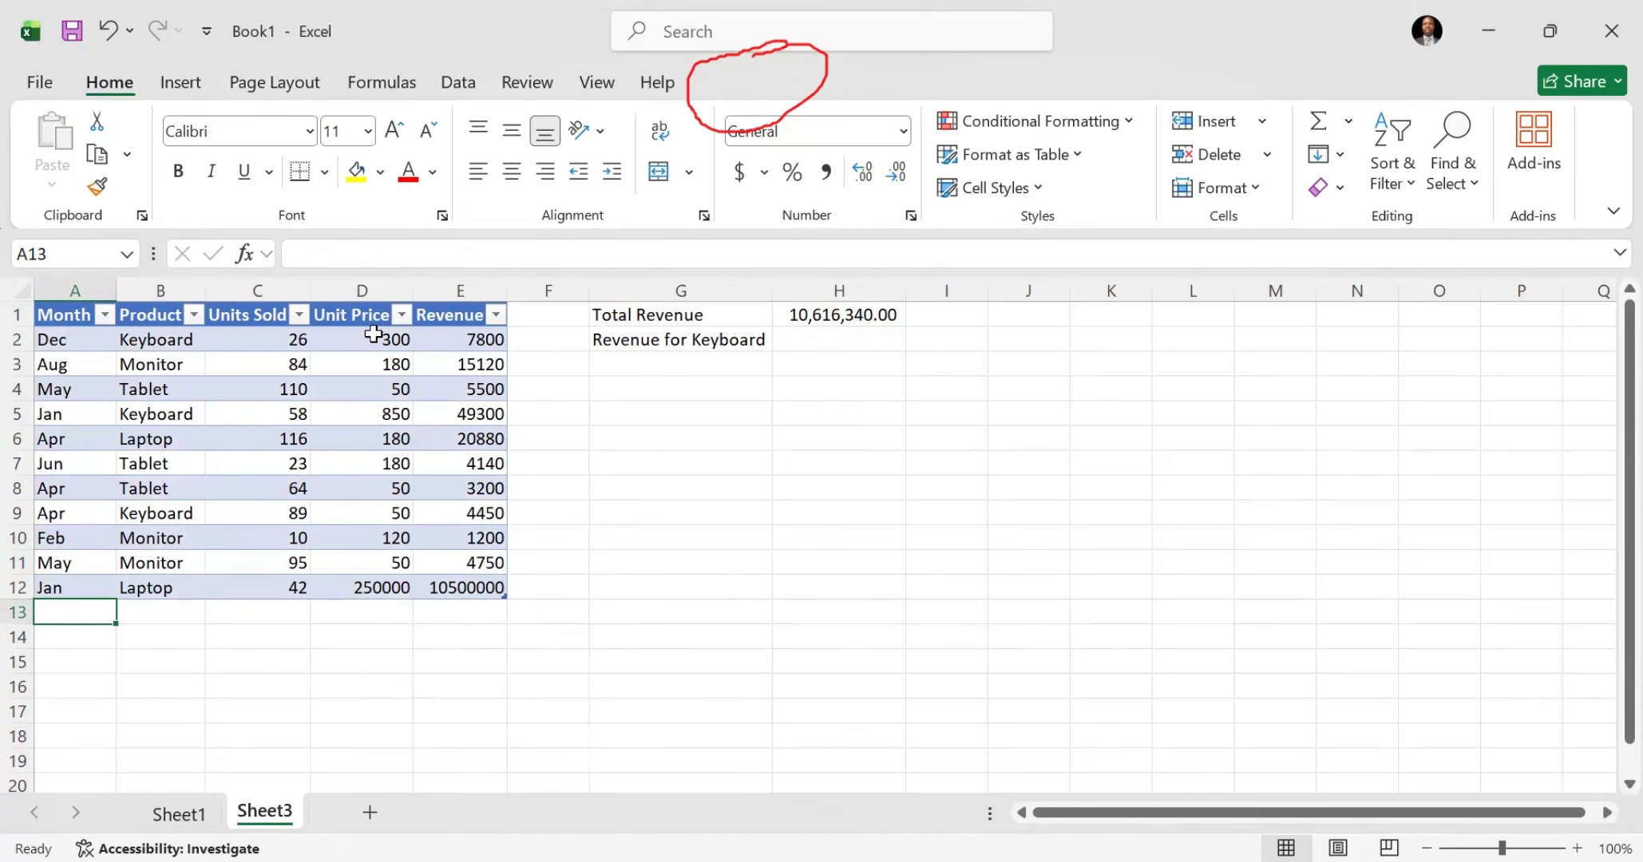
left_click(675, 315)
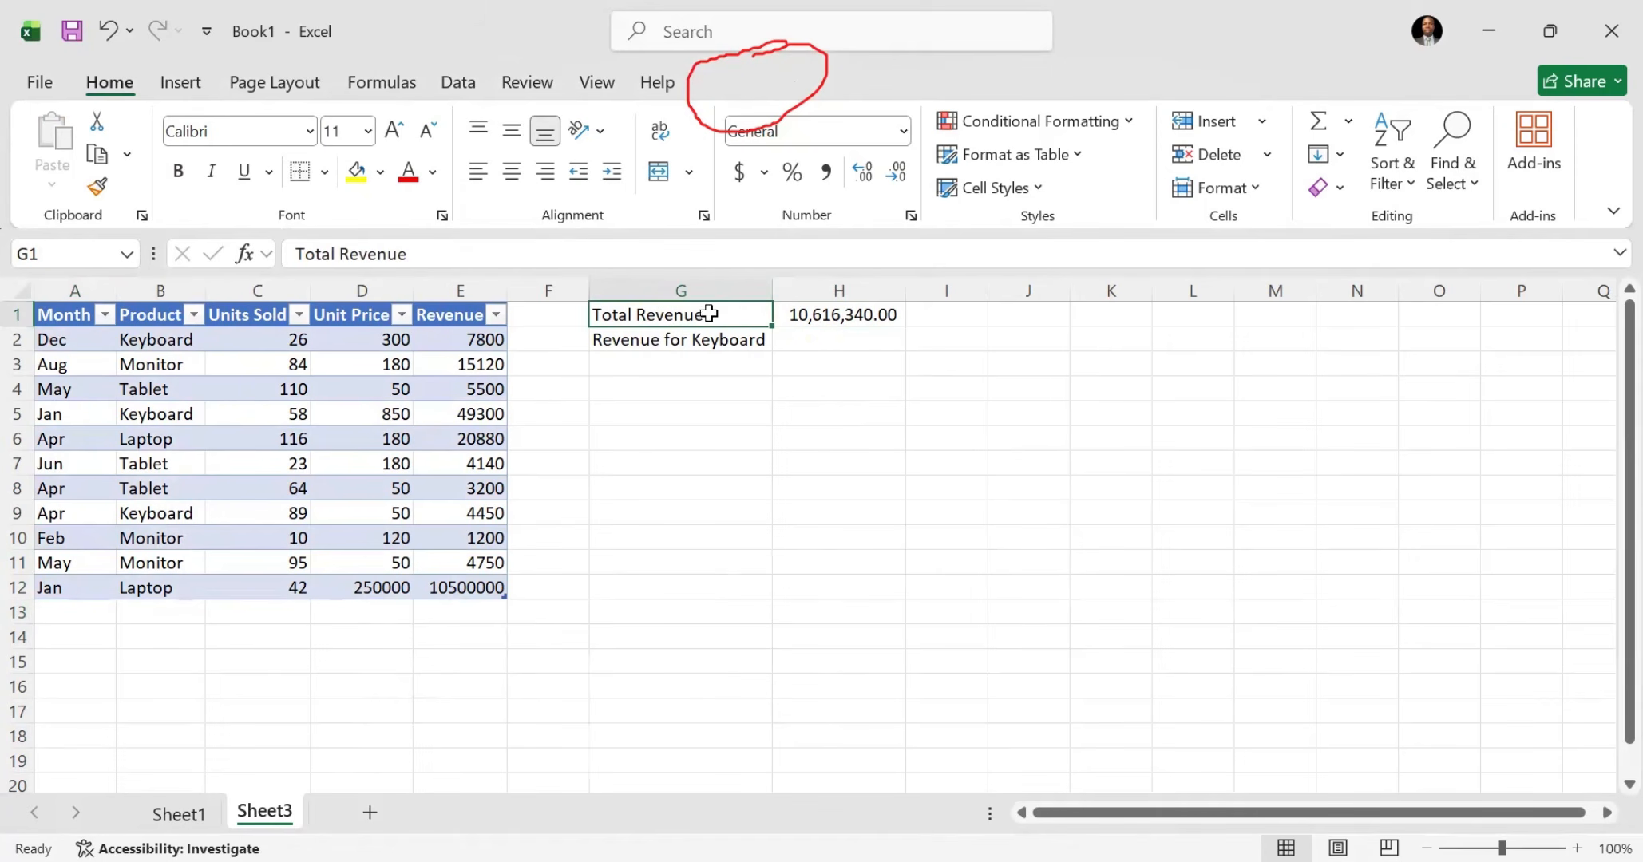
left_click(801, 314)
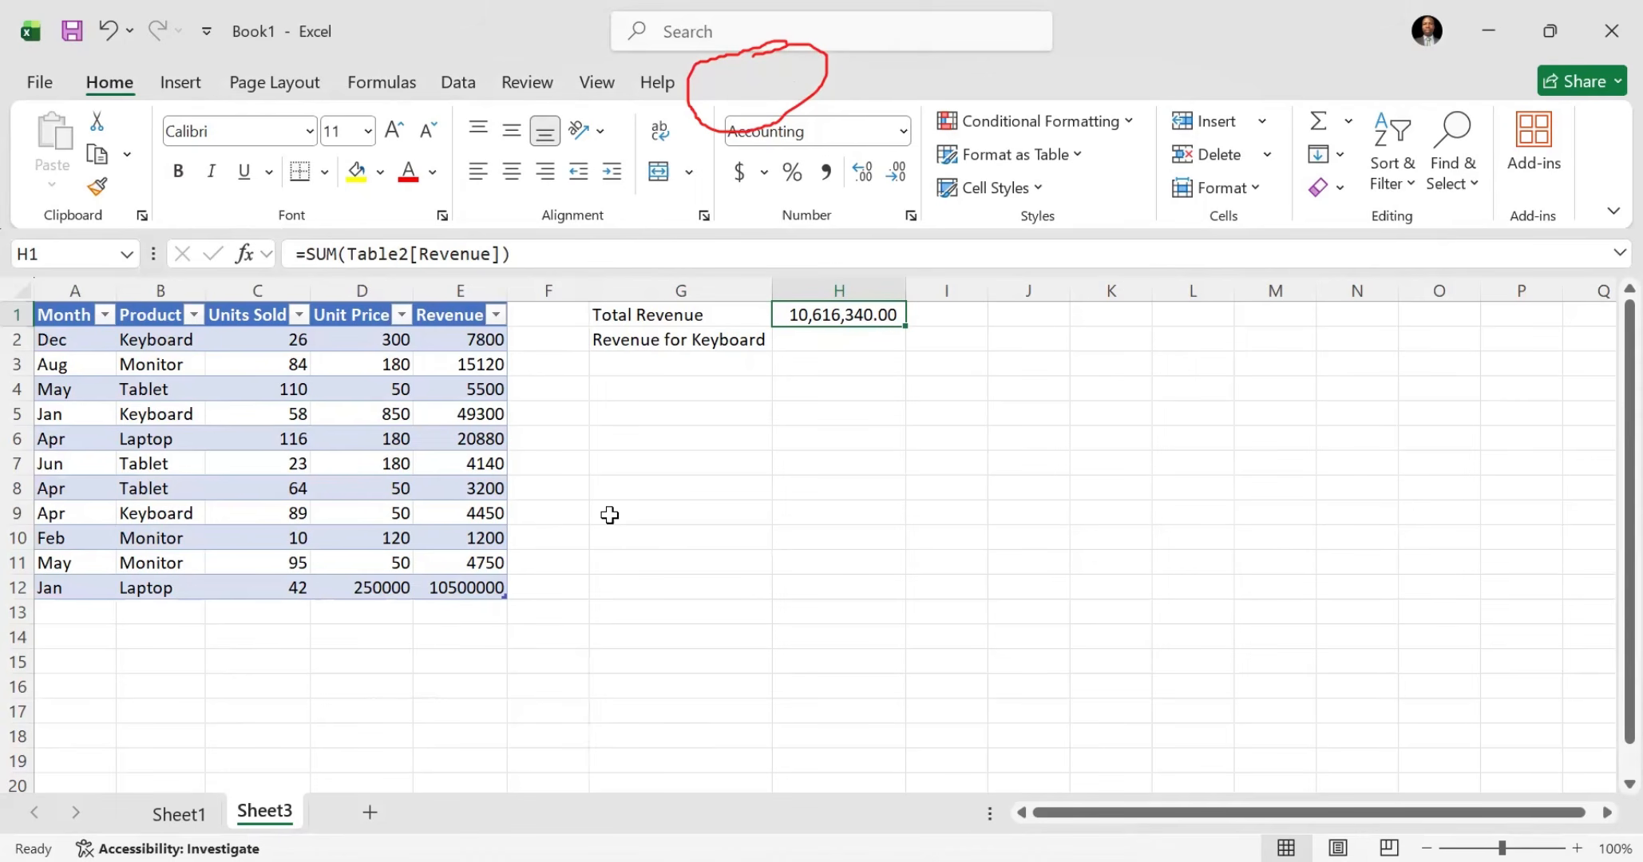
left_click(678, 315)
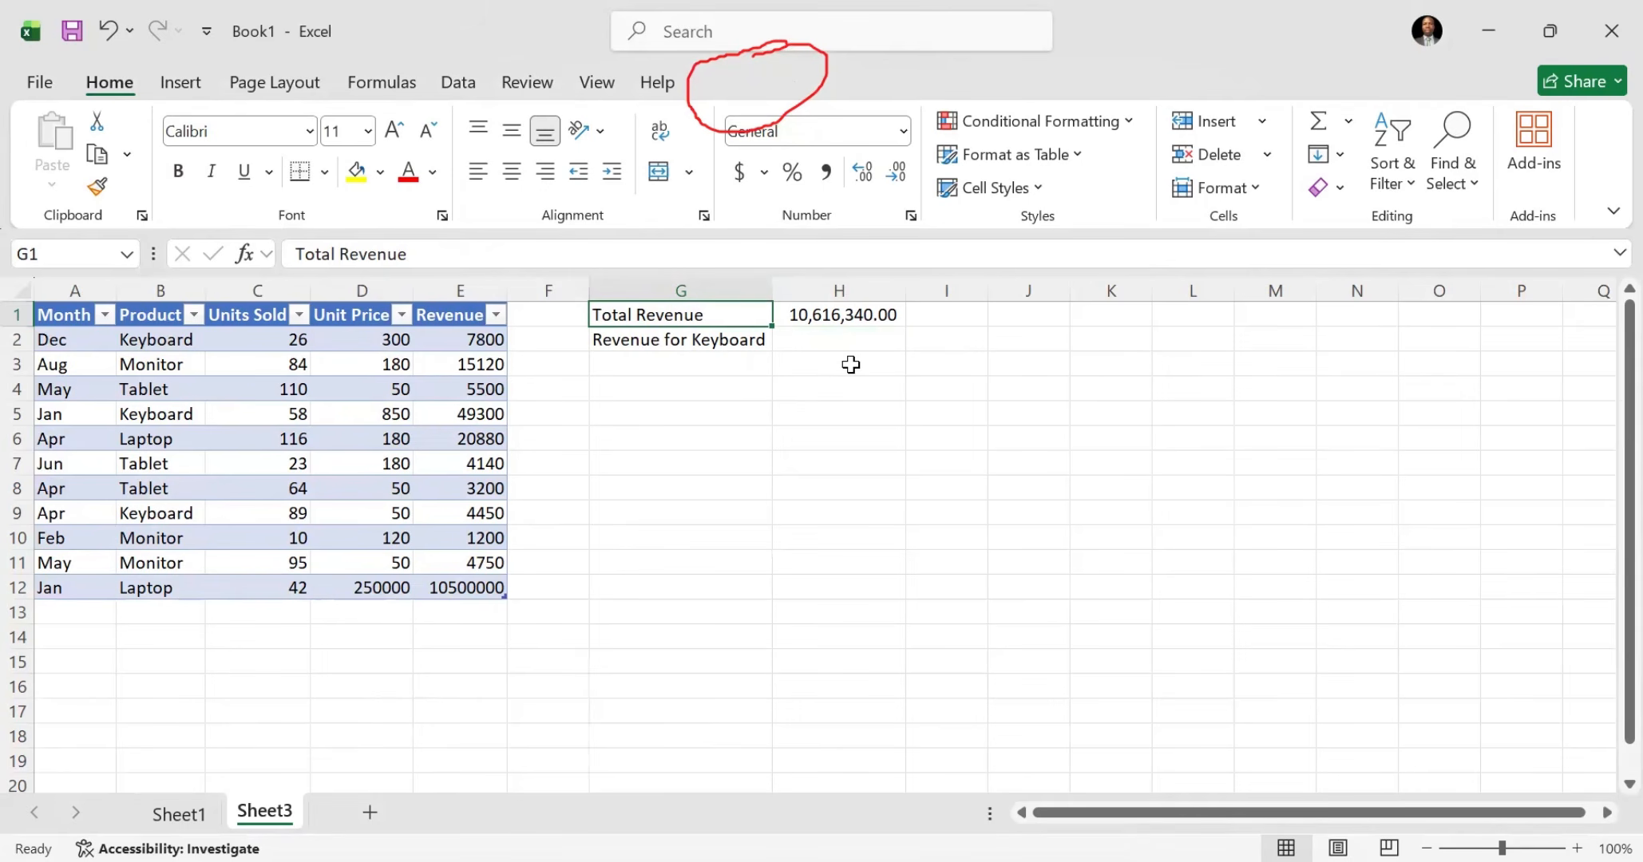
left_click(178, 821)
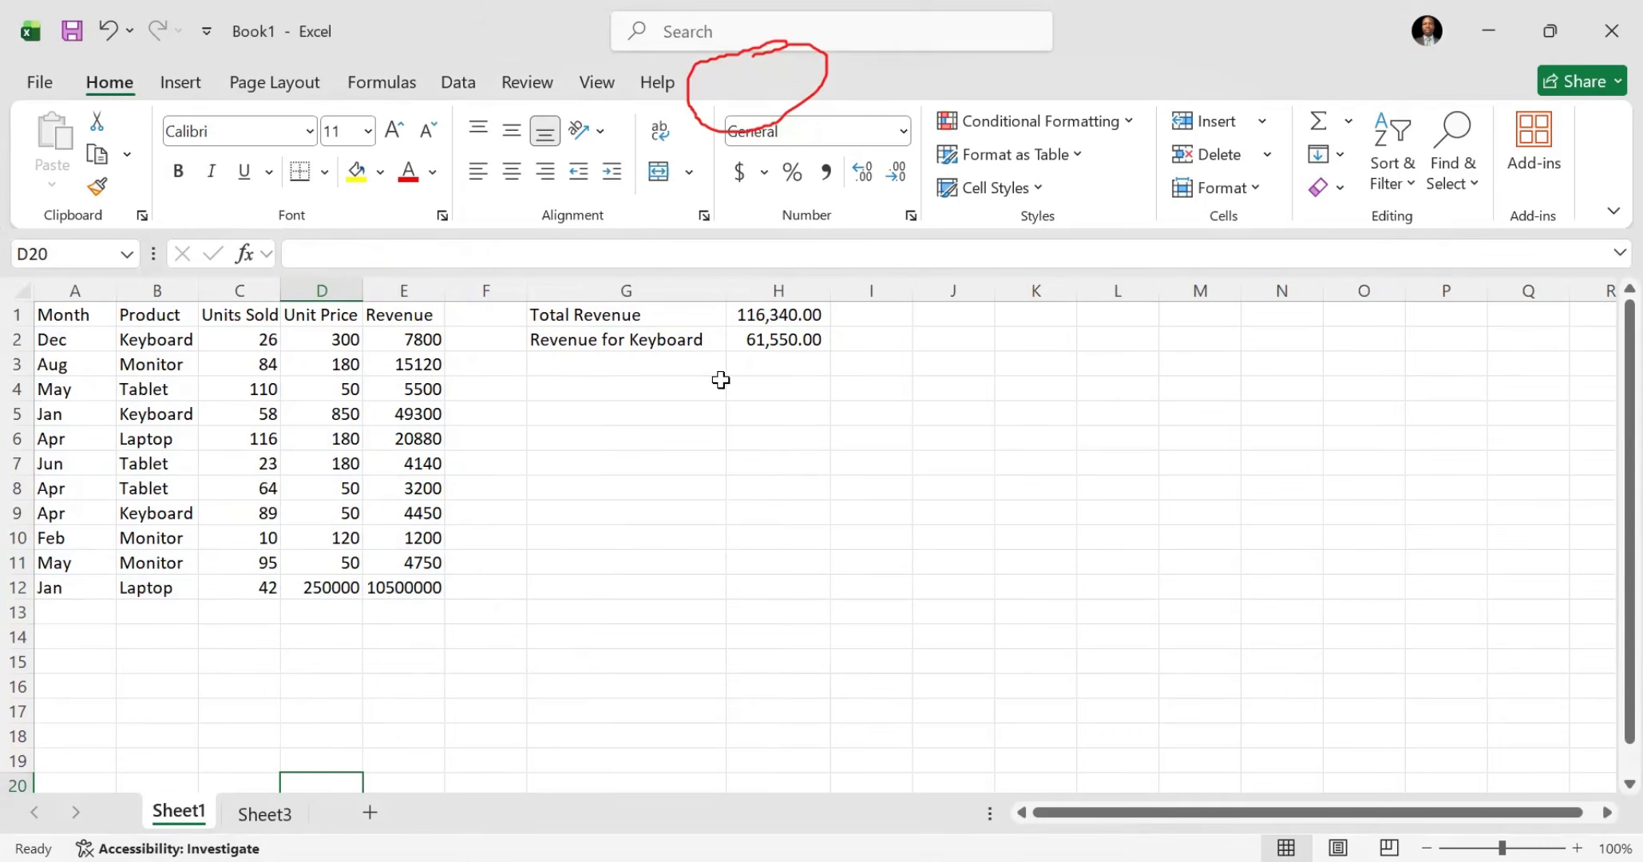
left_click(738, 321)
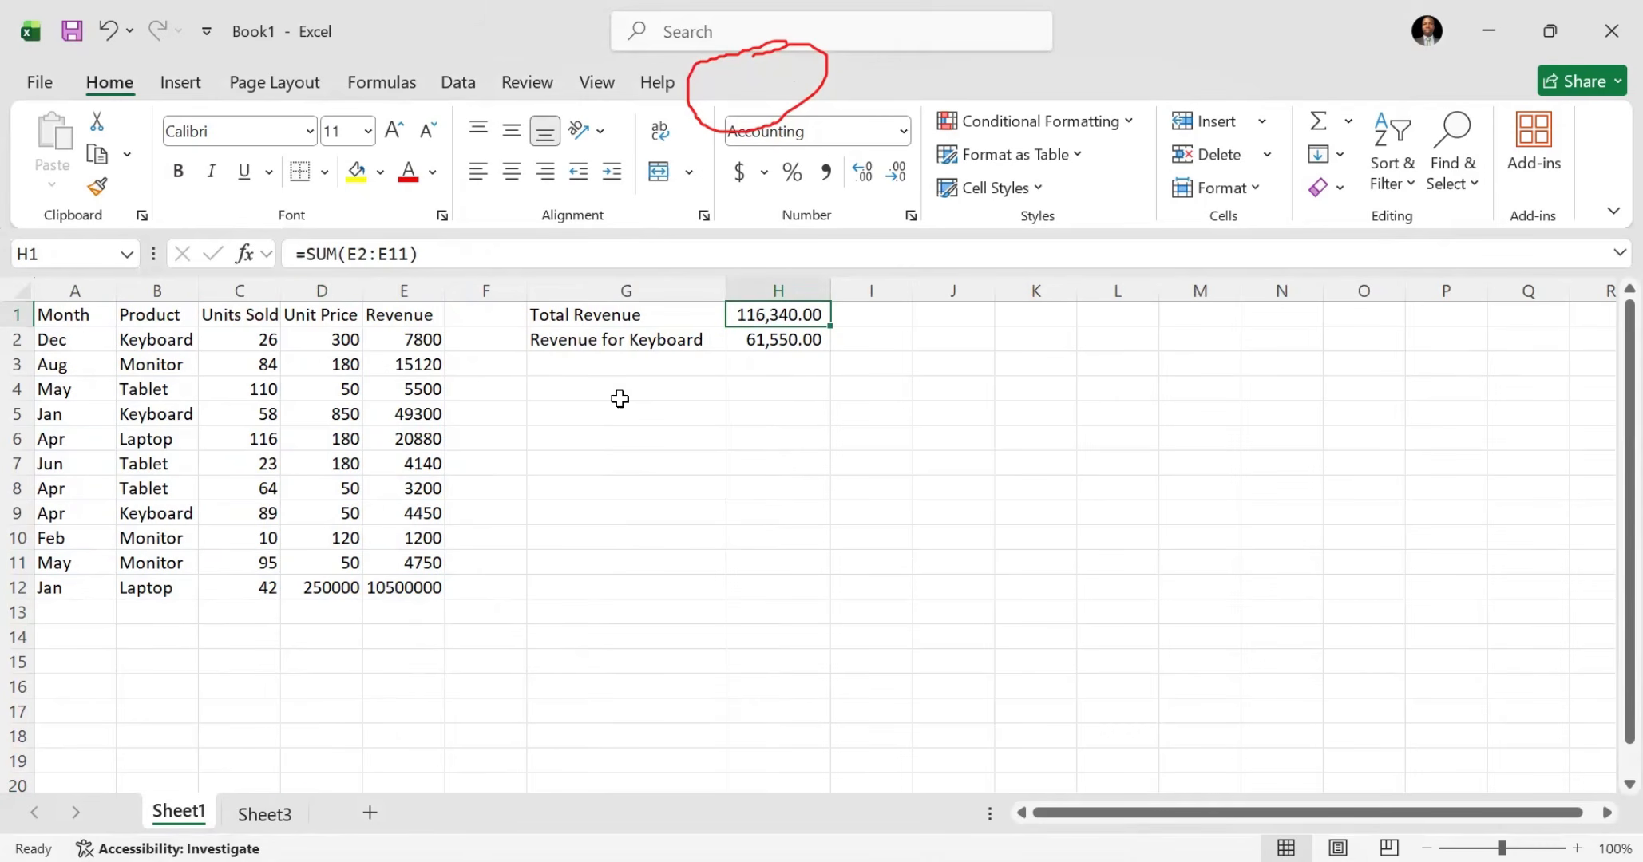
left_click(415, 589)
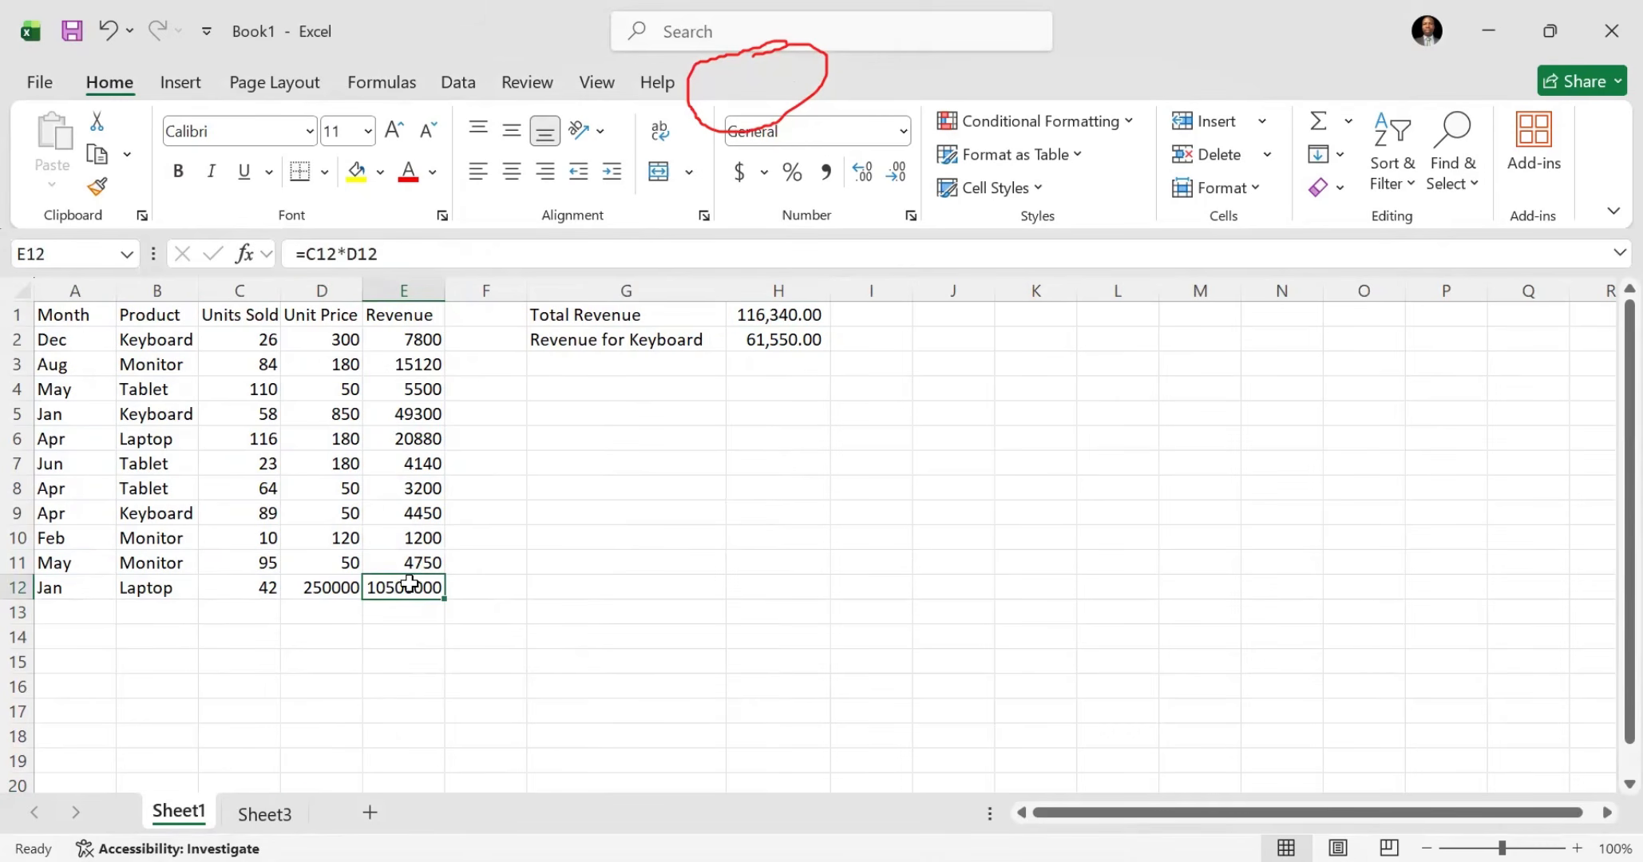
left_click(18, 586)
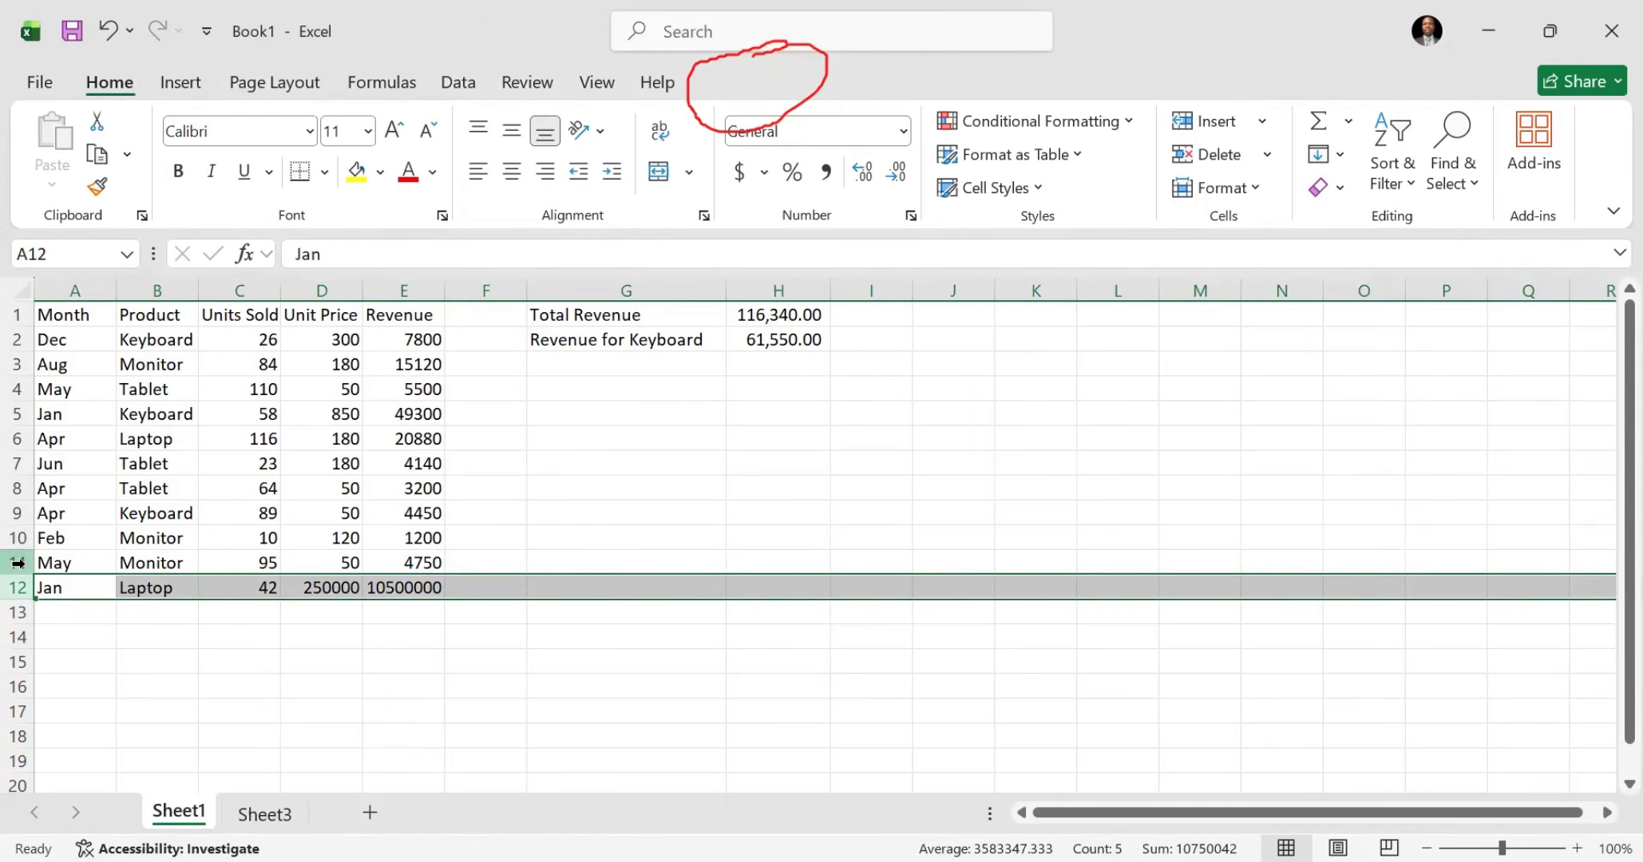
Step: Try extending the Total Revenue formula in H1 on Sheet1 to =SUM(E2:E12), and undo the change
left_click(767, 316)
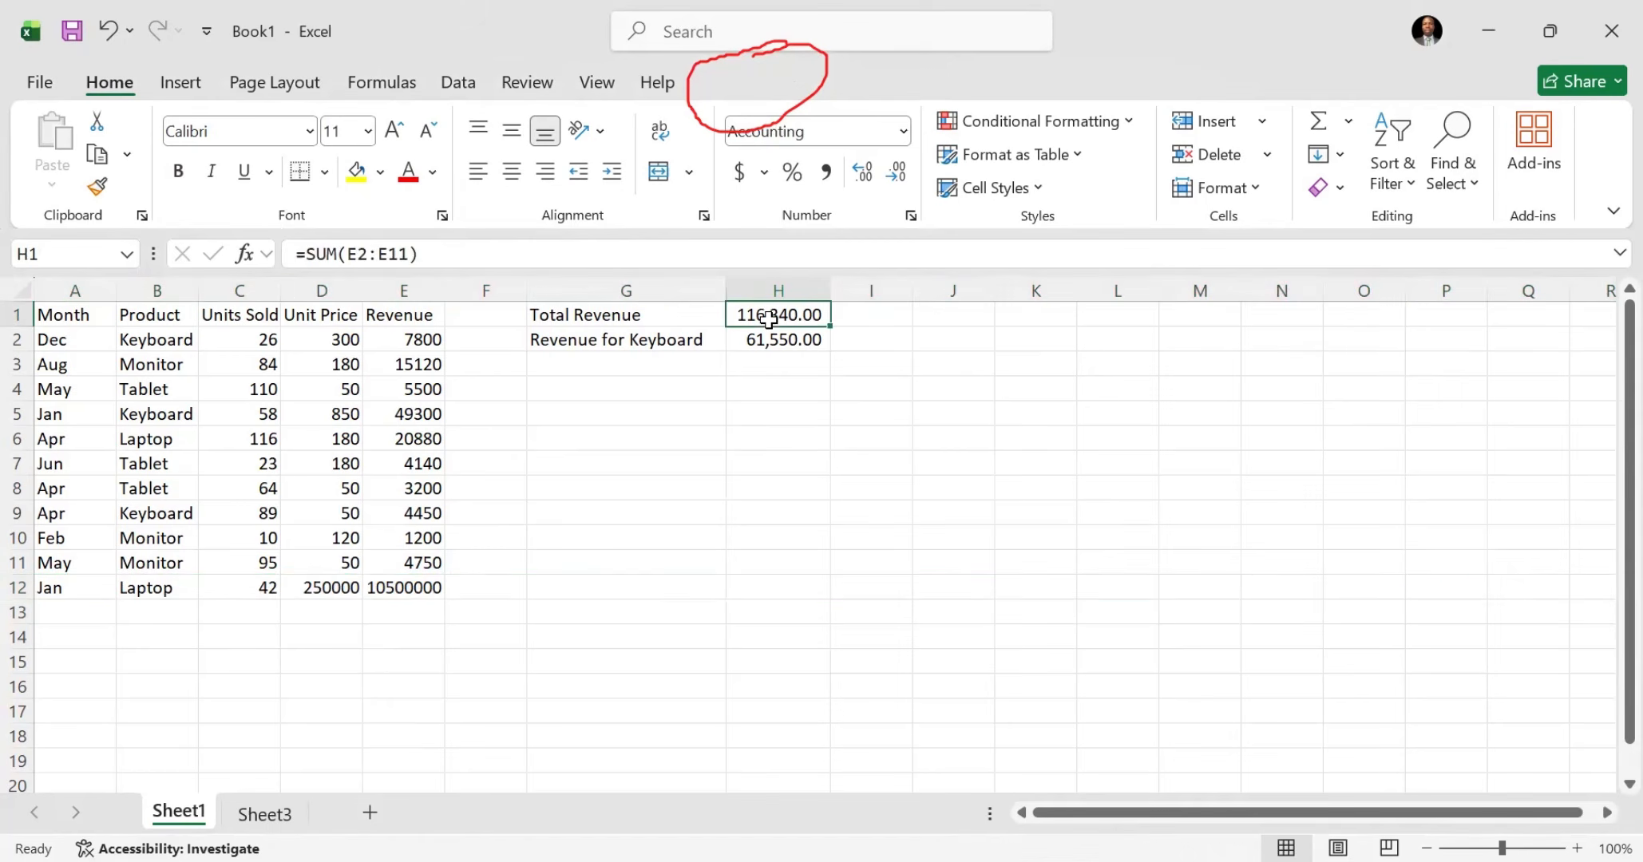
left_click(403, 254)
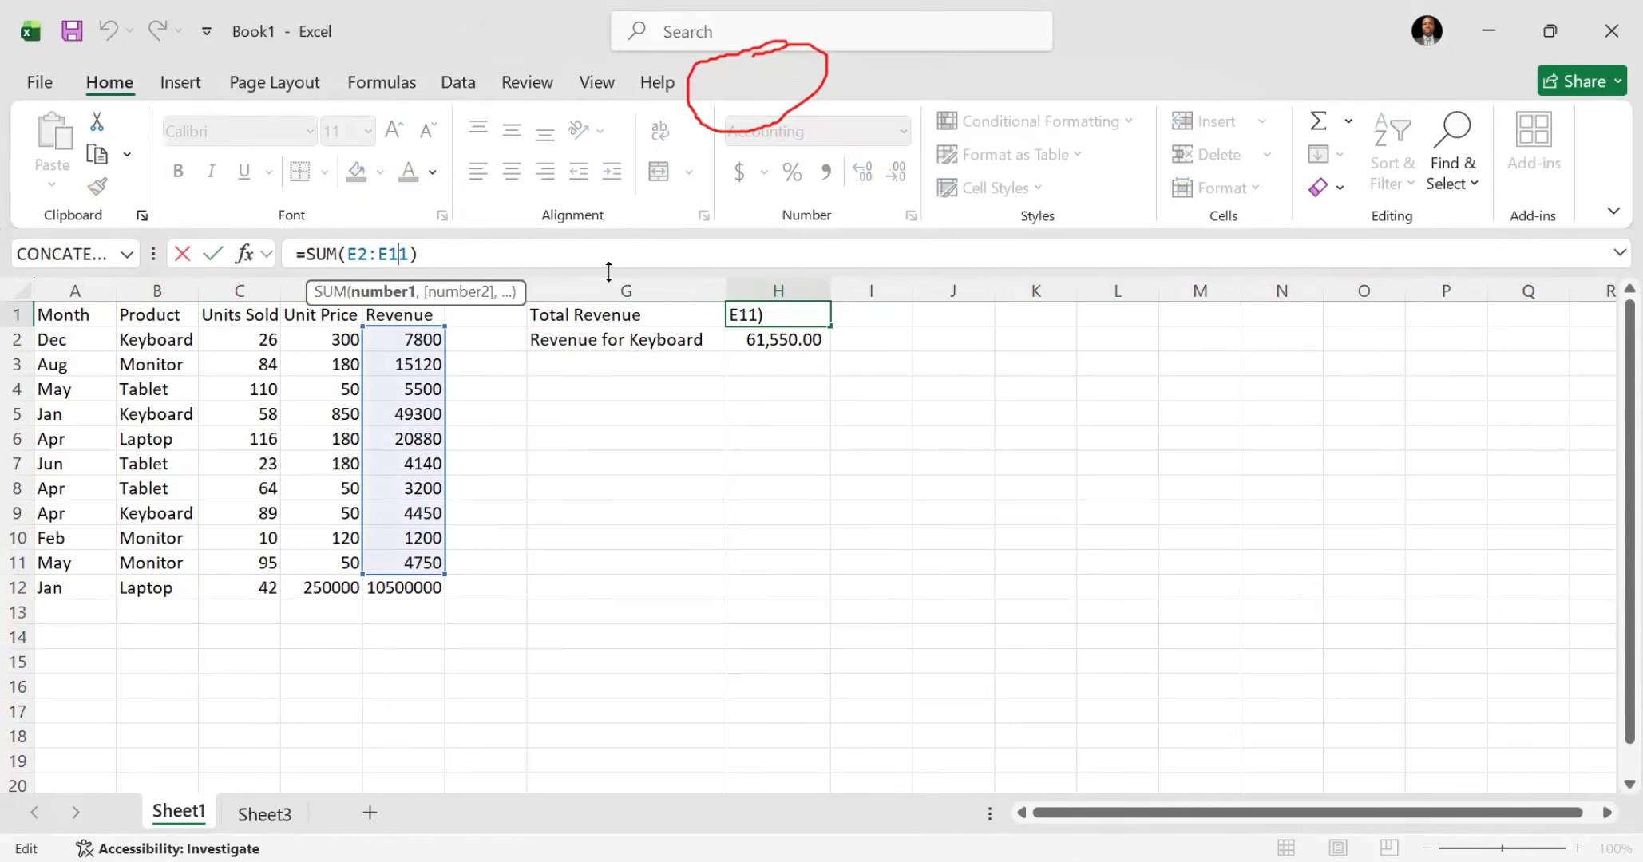
key("BackSpace")
type("2")
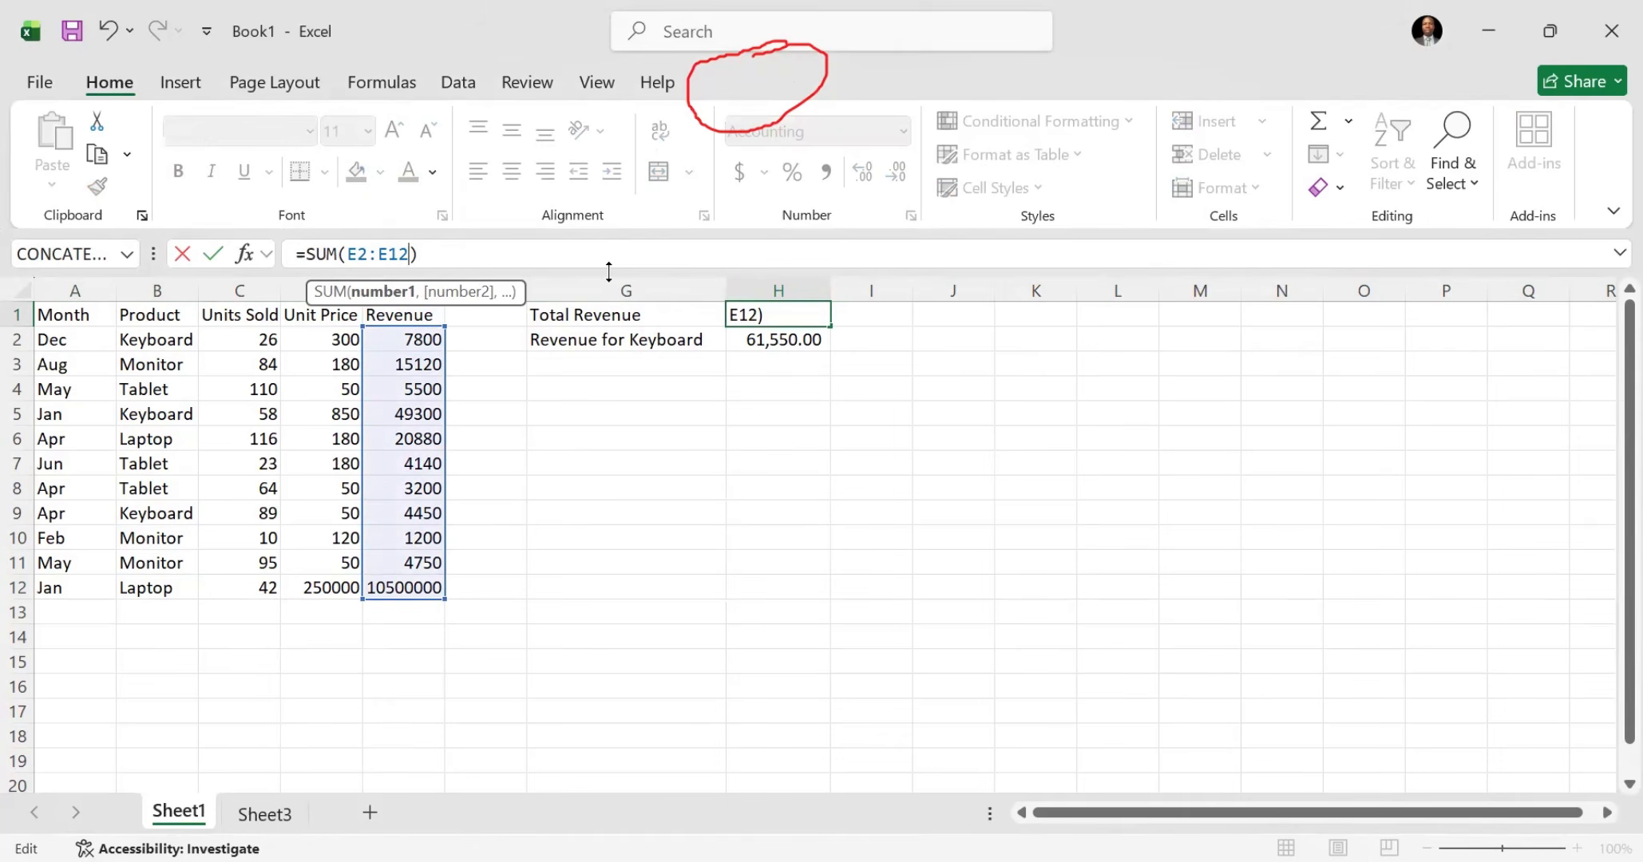
key("Return")
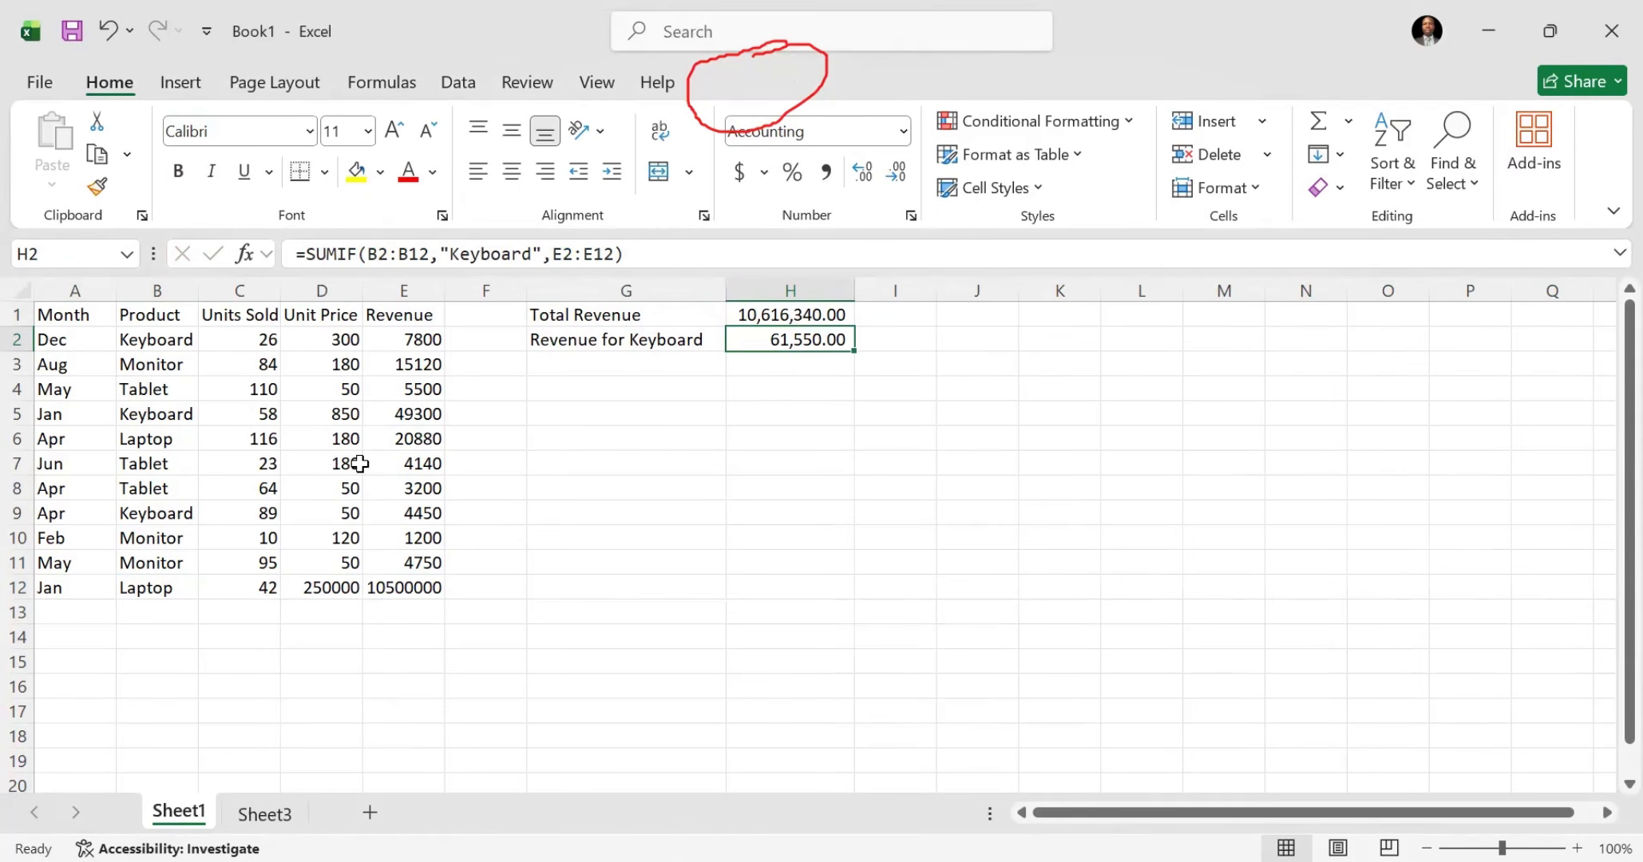
key("ctrl+z")
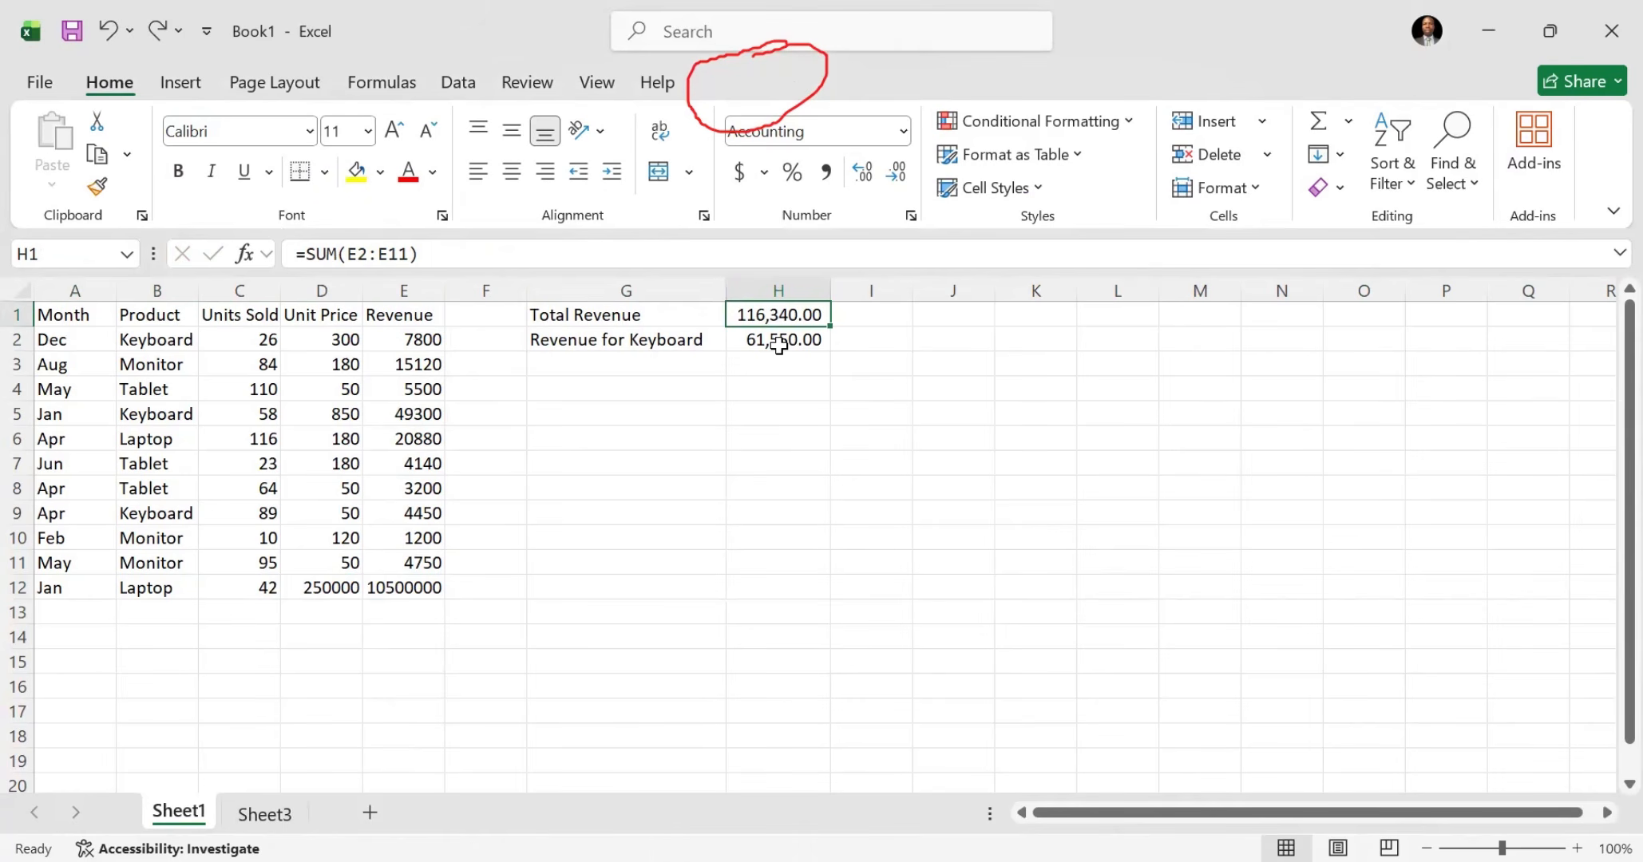
Step: Enter the column header Tax in F1 on Sheet1, beside the Revenue column
left_click(476, 317)
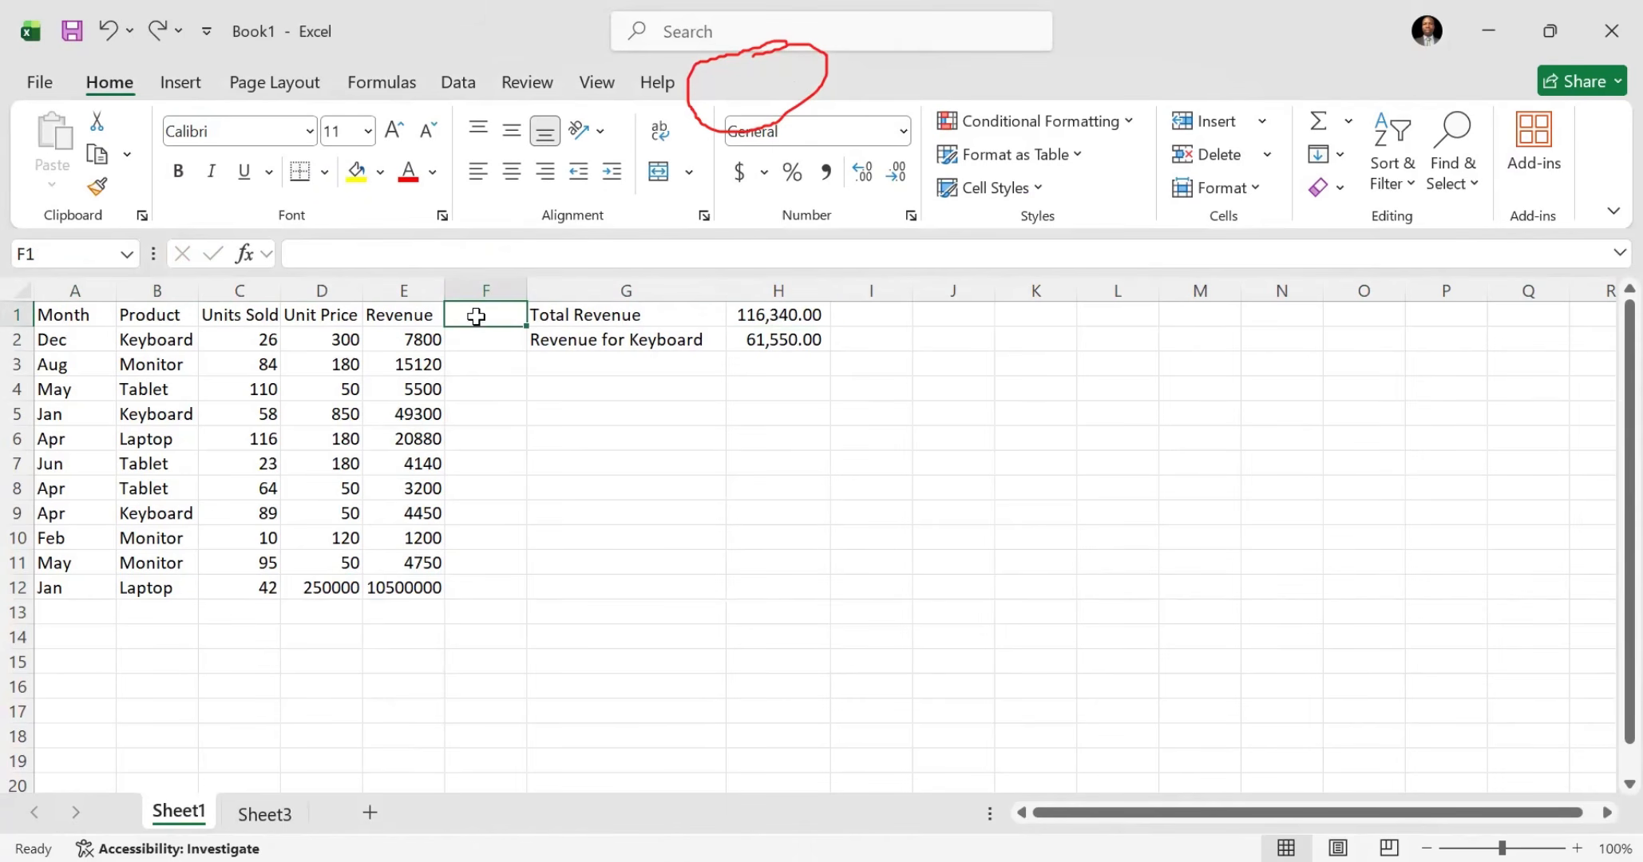
type("tAX")
key("BackSpace")
key("BackSpace")
key("BackSpace")
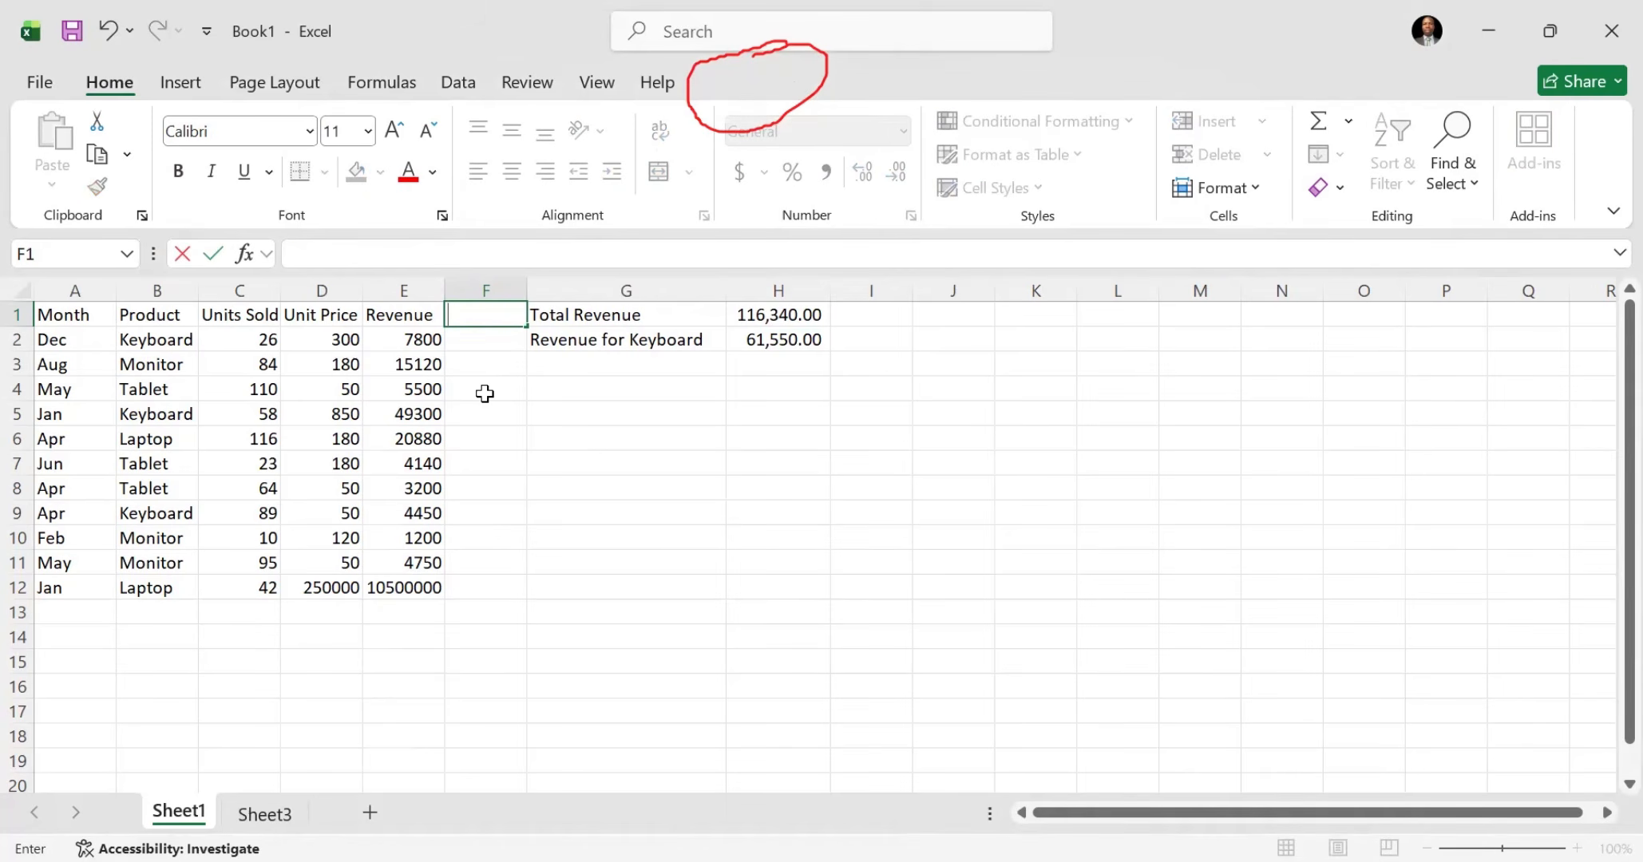
type("Tax")
Step: Calculate the tax for the first sales row in F2 on Sheet1 with the formula =E2*10%
left_click(483, 339)
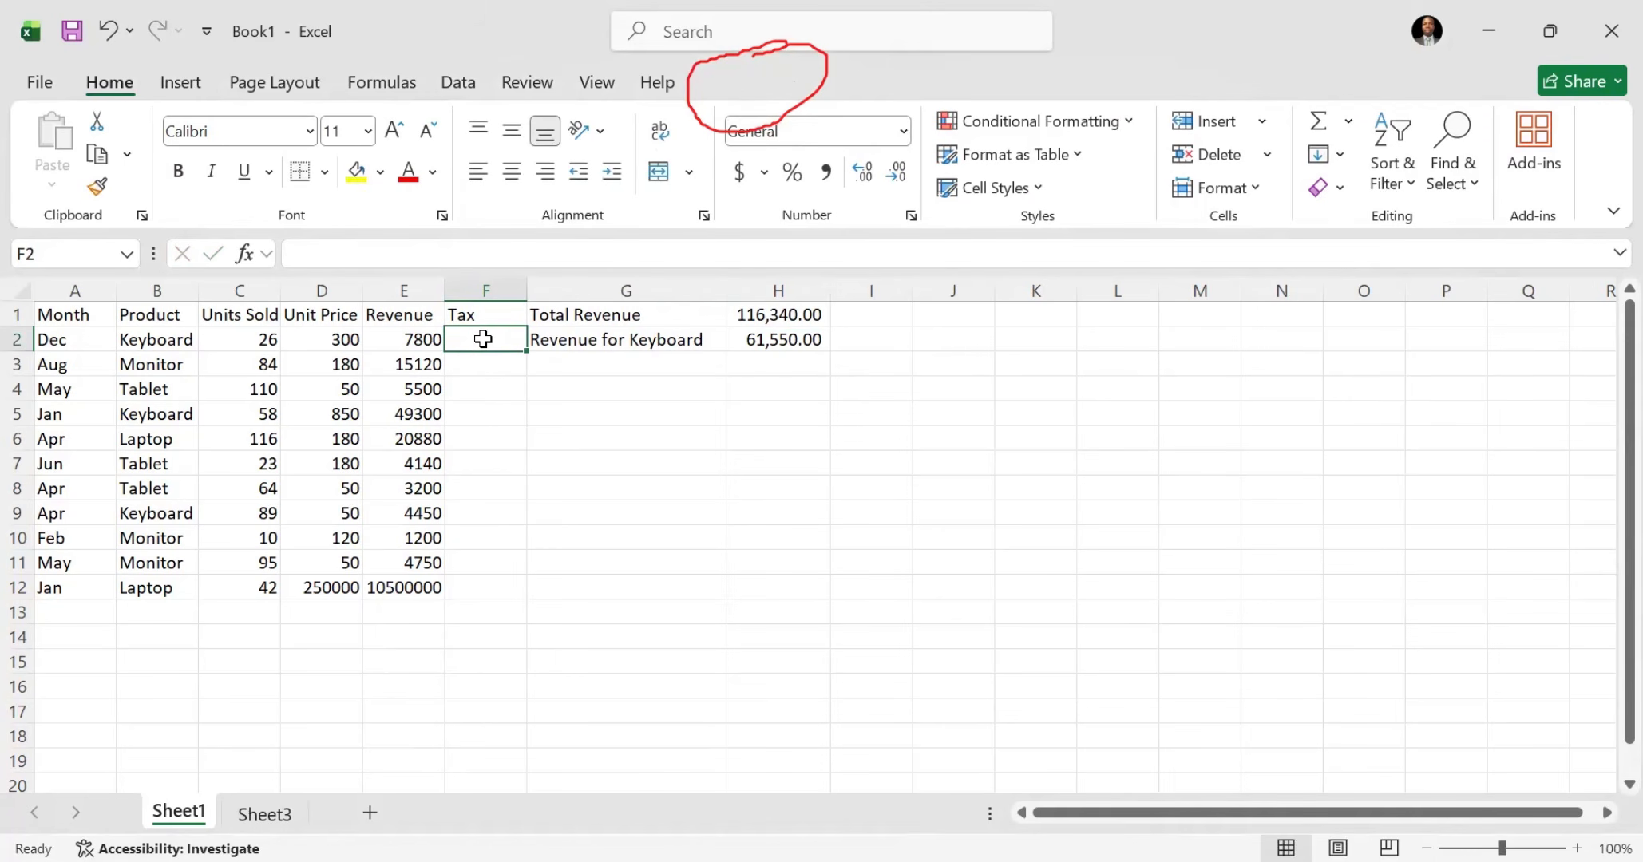
type("=")
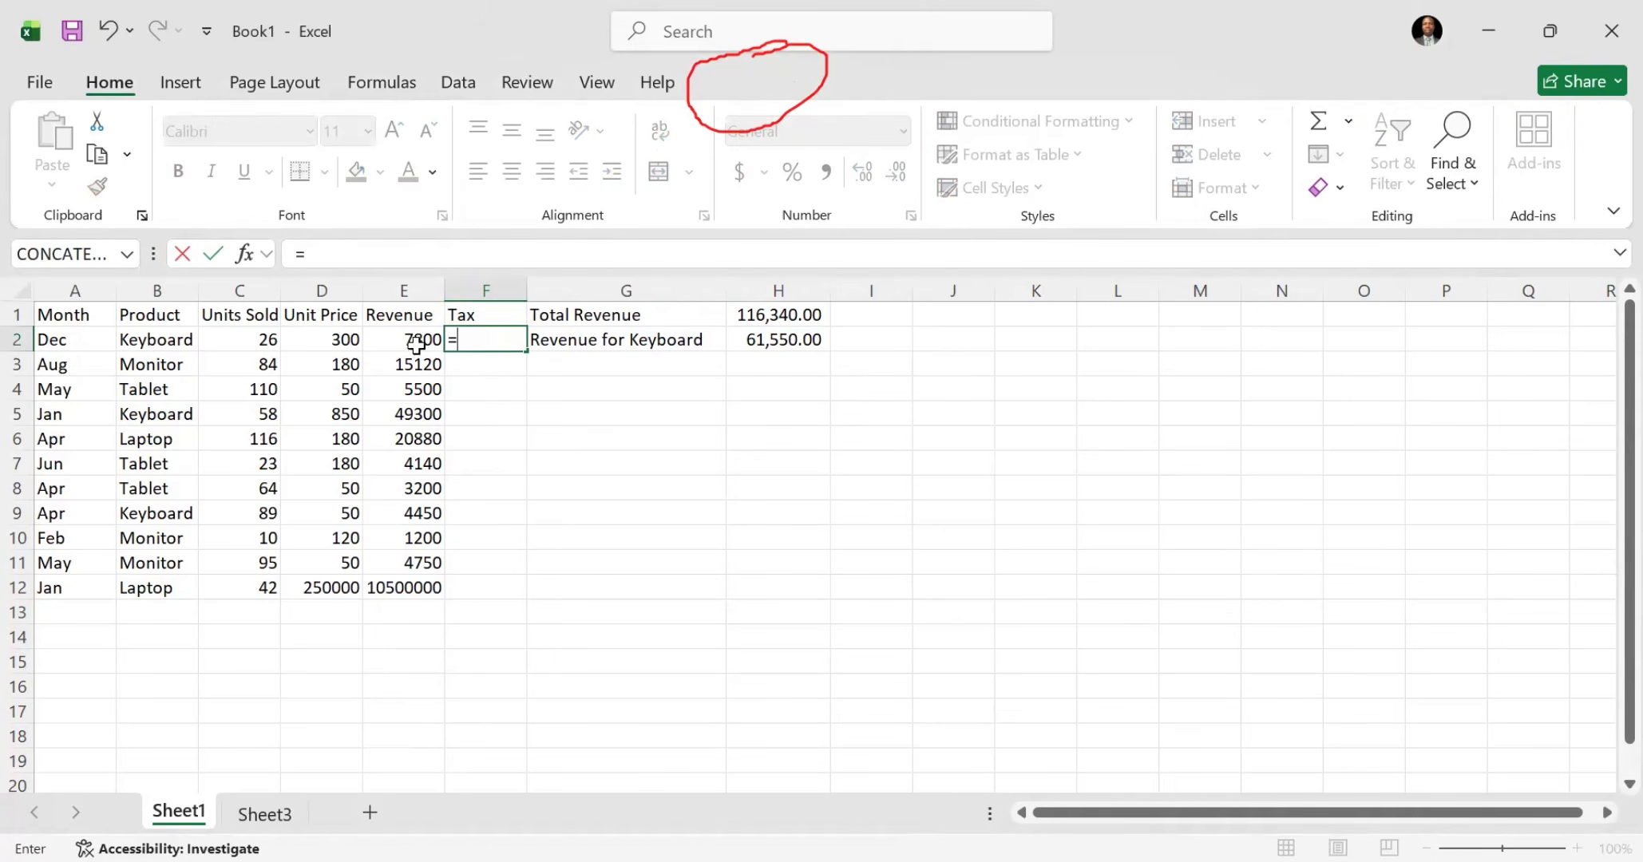
left_click(419, 337)
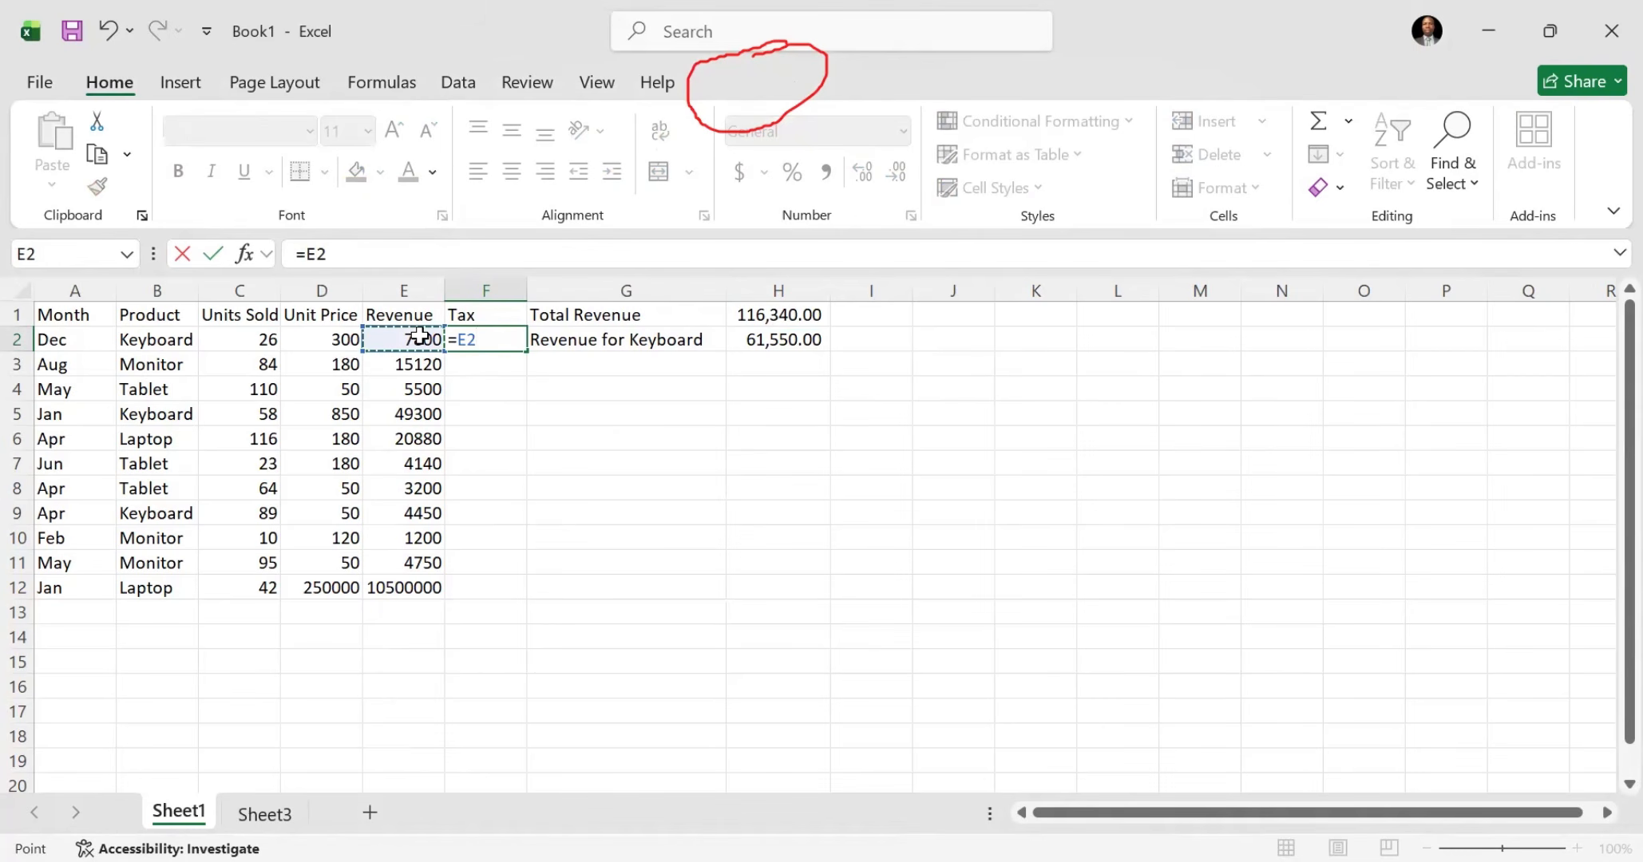
type("*10%")
key("Return")
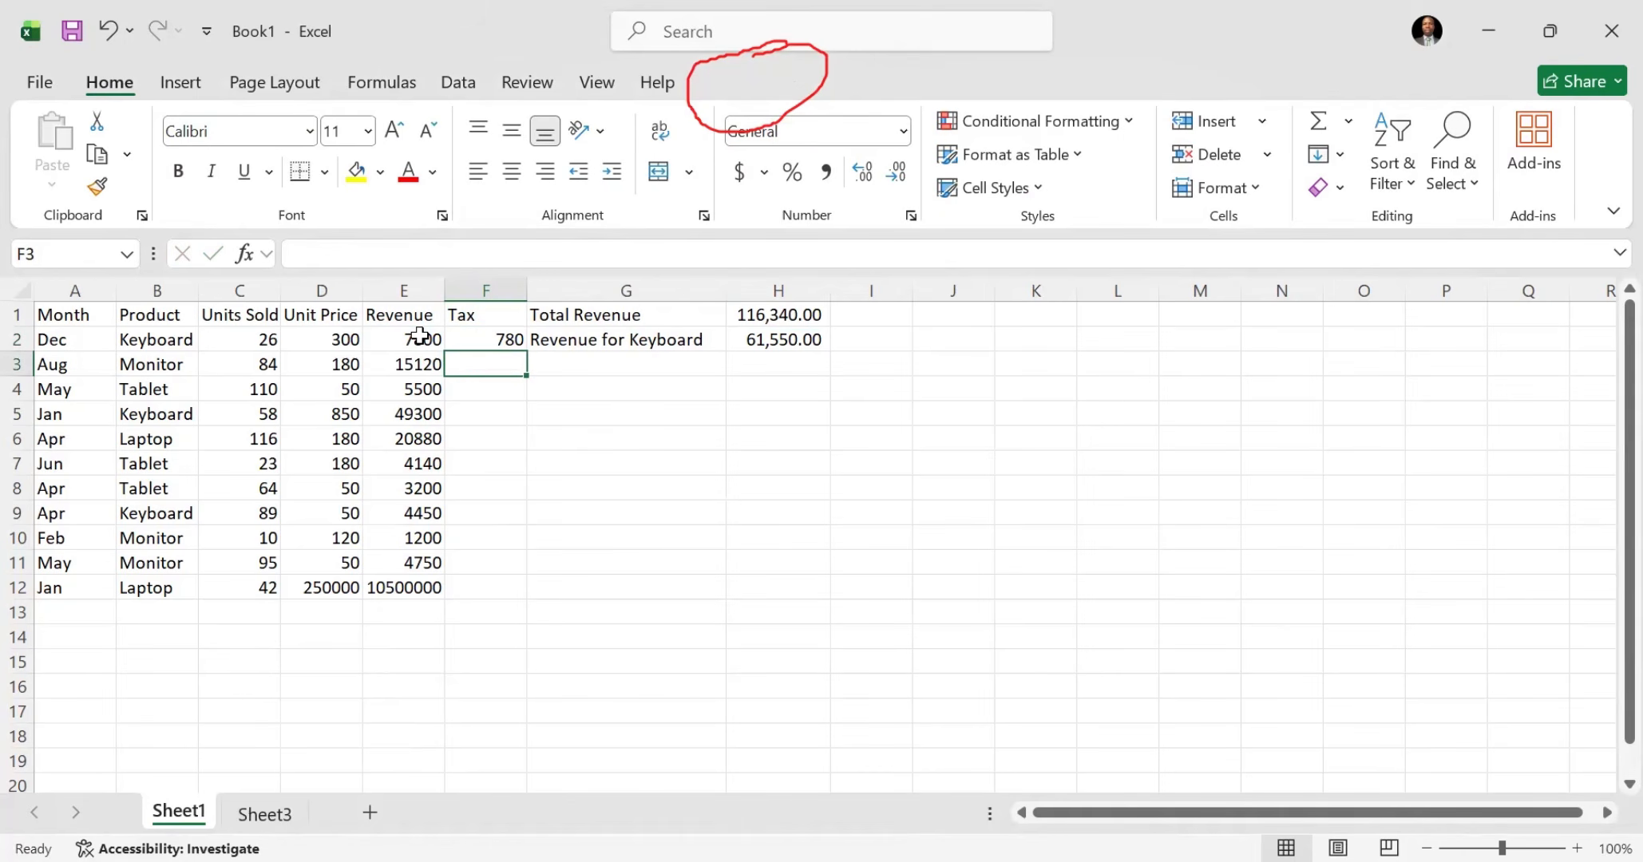
Step: Try filling the Tax formula from F2 down to F12 on Sheet1, and undo the fill
left_click(491, 344)
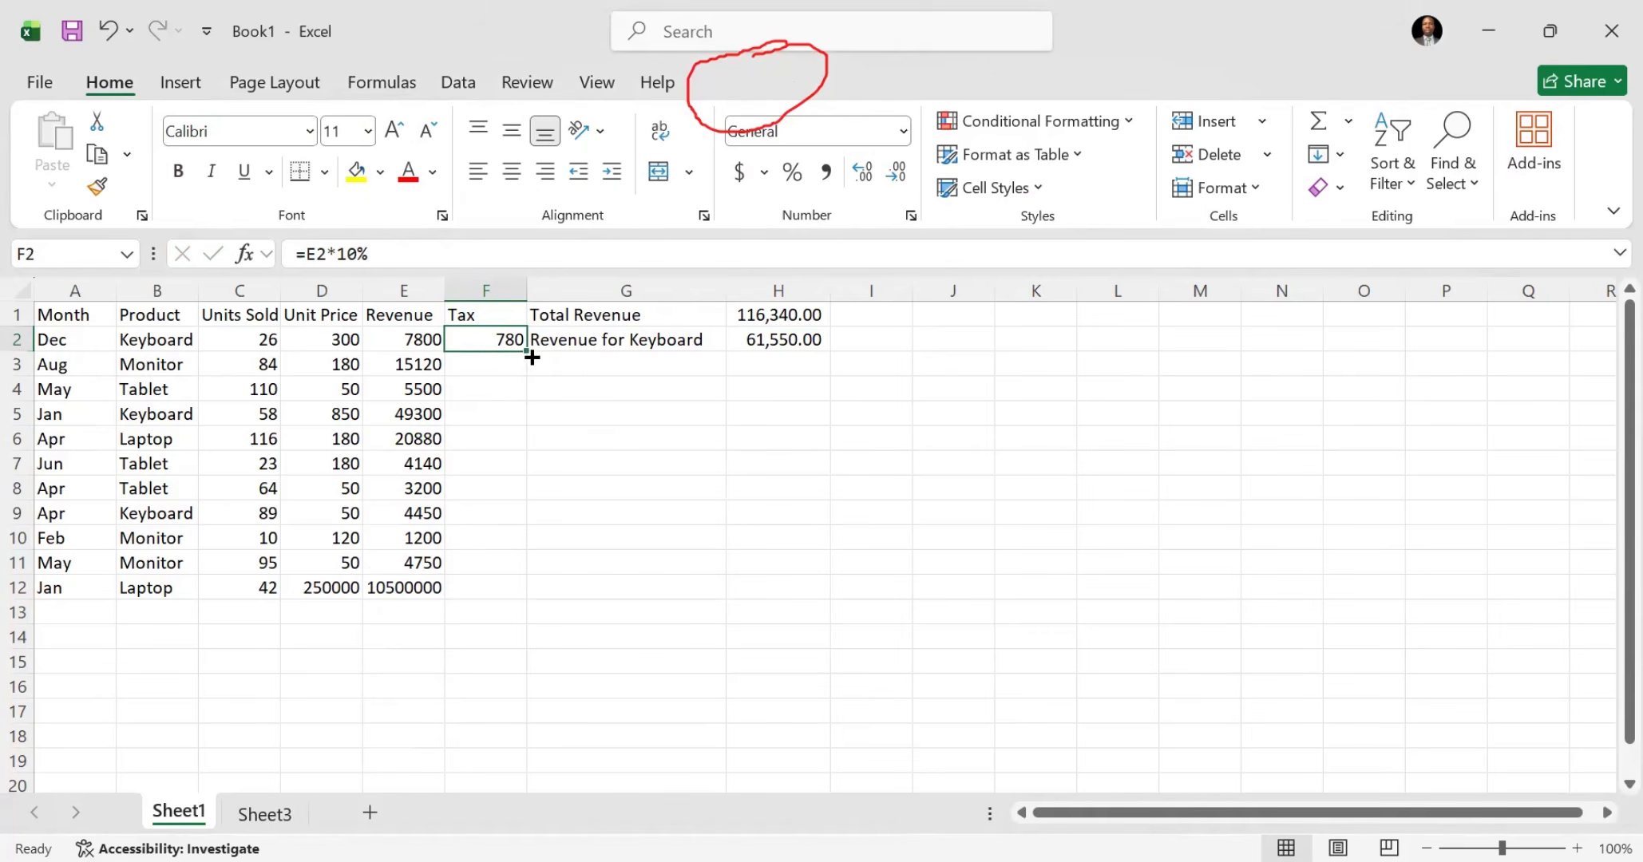
left_click_drag(532, 356, 527, 595)
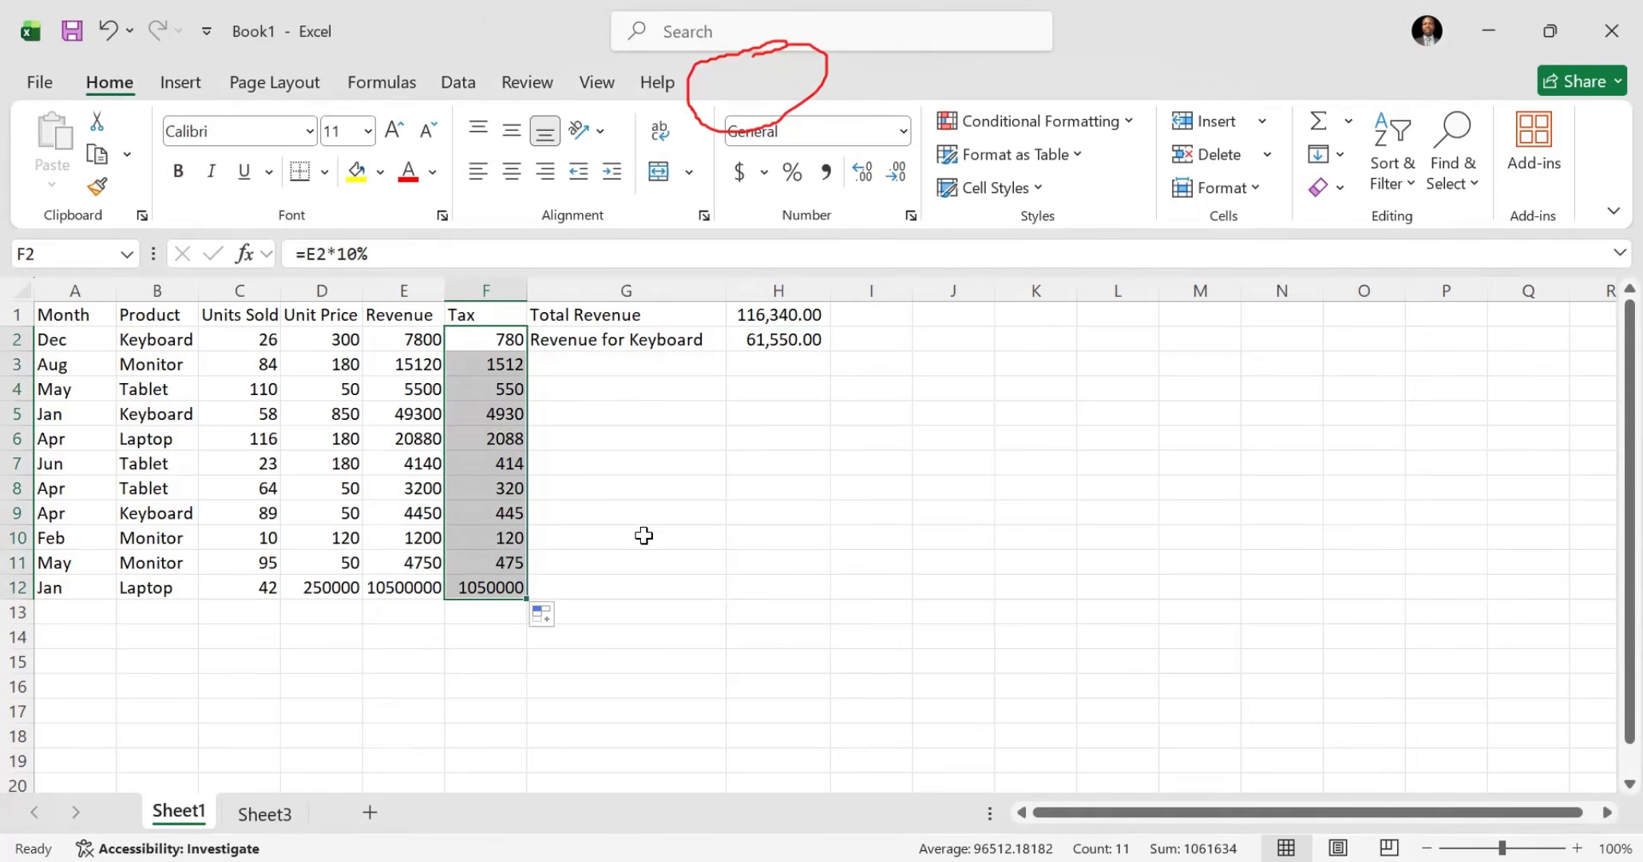
key("ctrl+z")
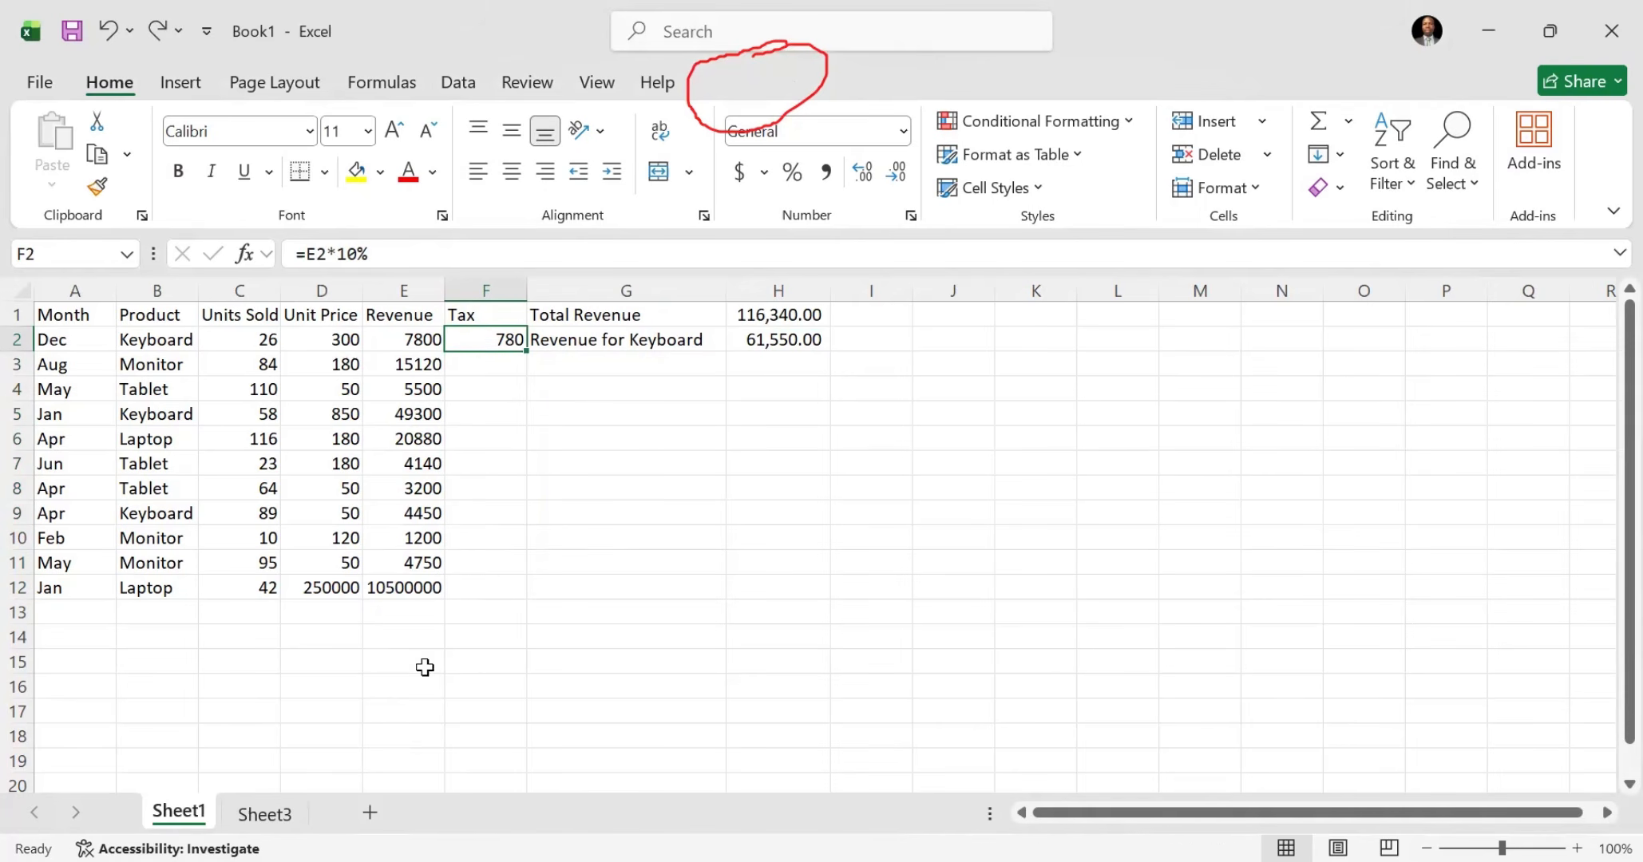
Step: Extend the Sheet3 table with a new column by entering the header Tax in F1
left_click(272, 815)
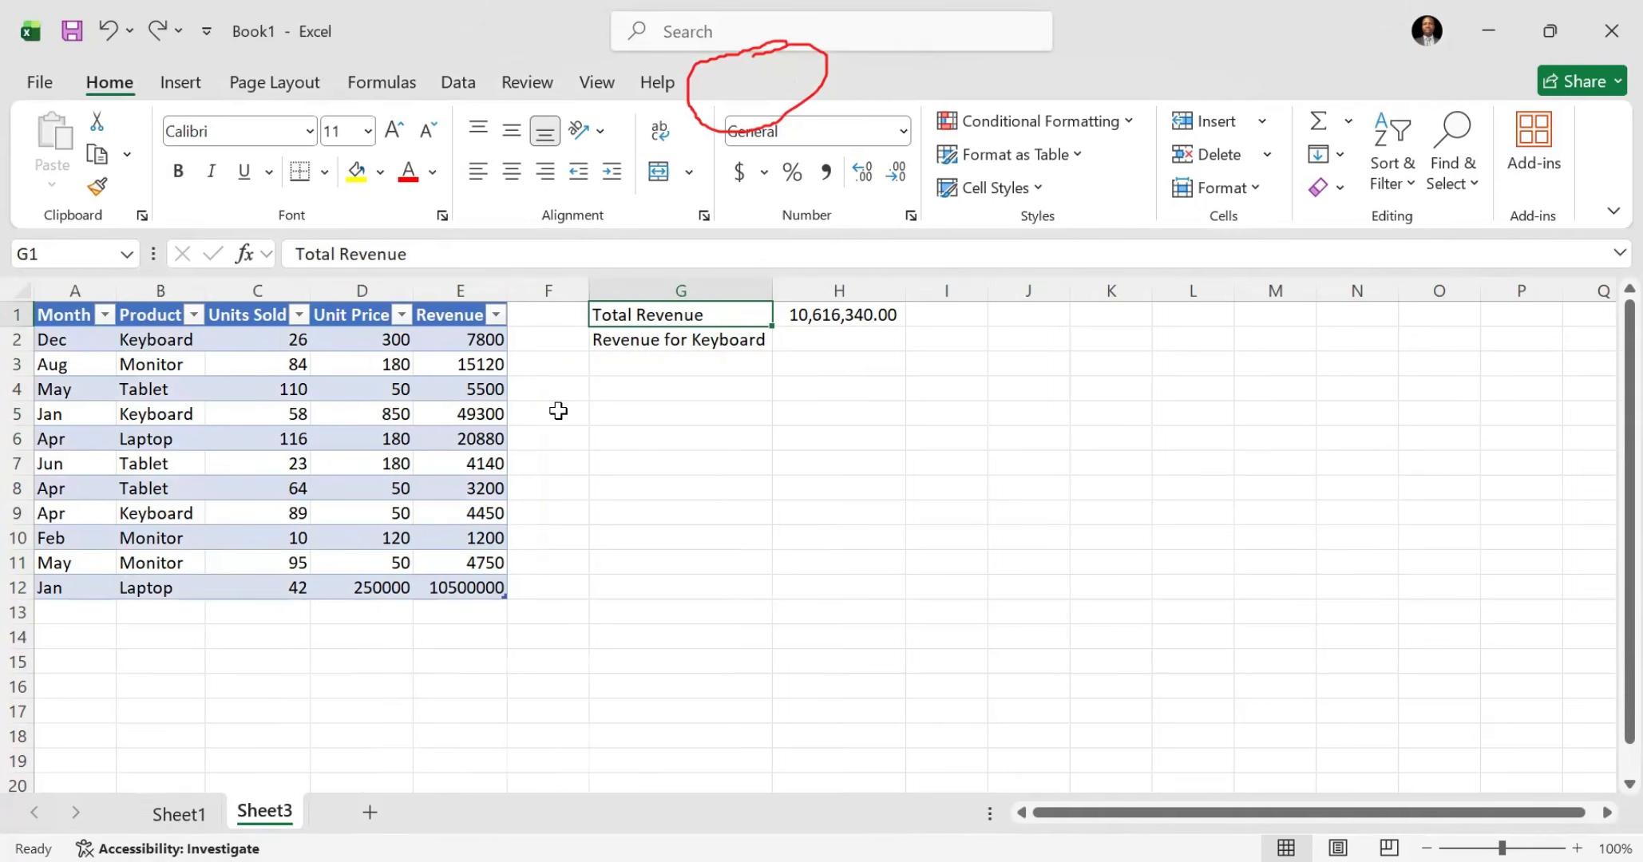
left_click(575, 318)
type("Tax")
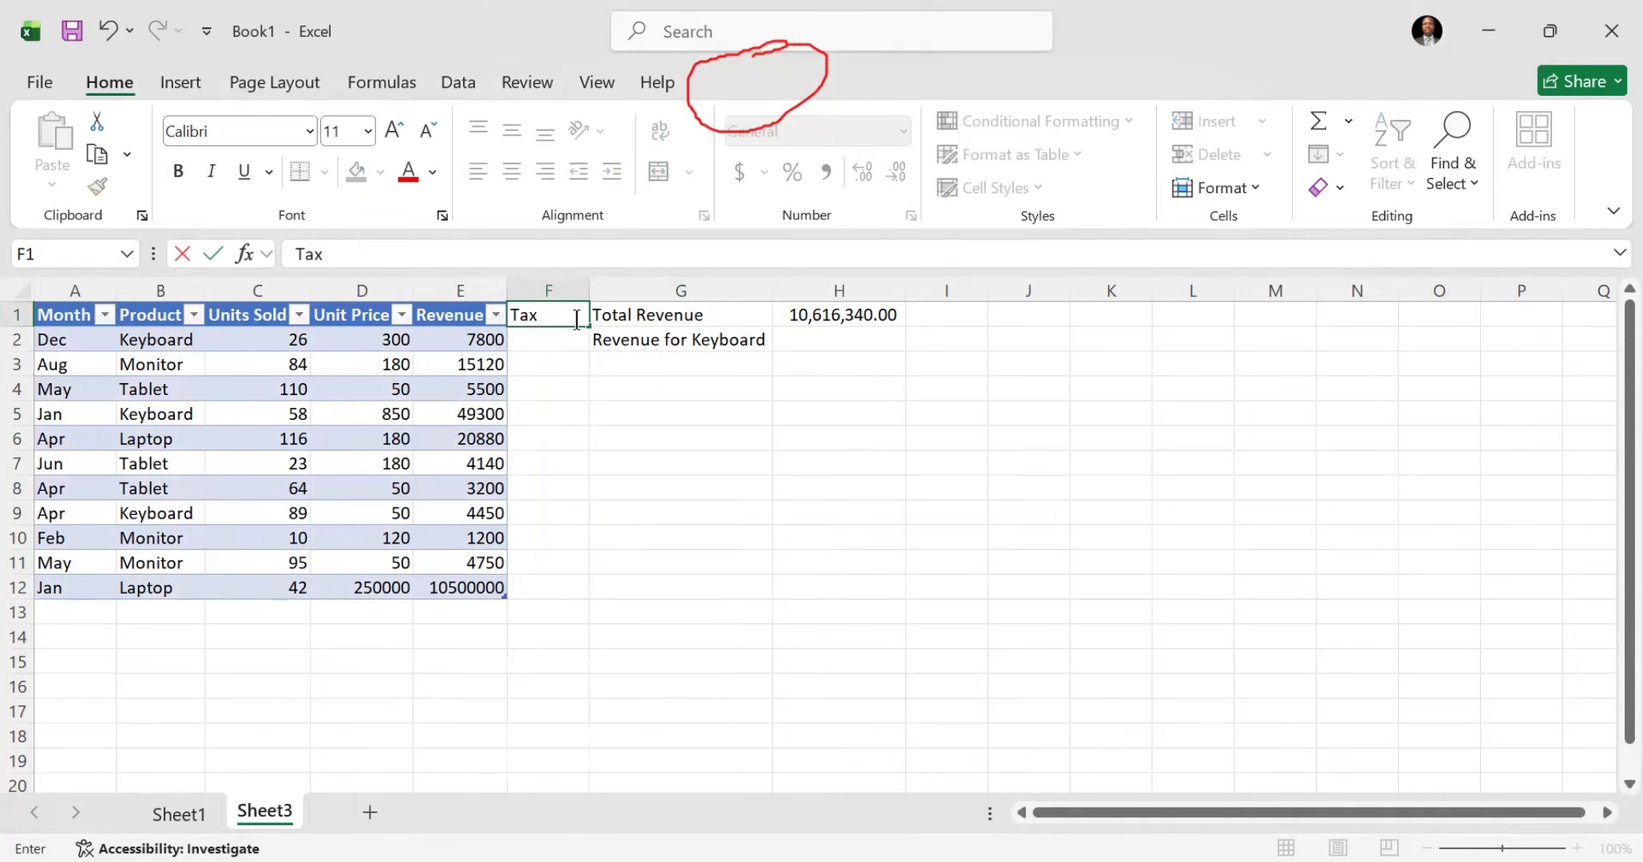
key("Return")
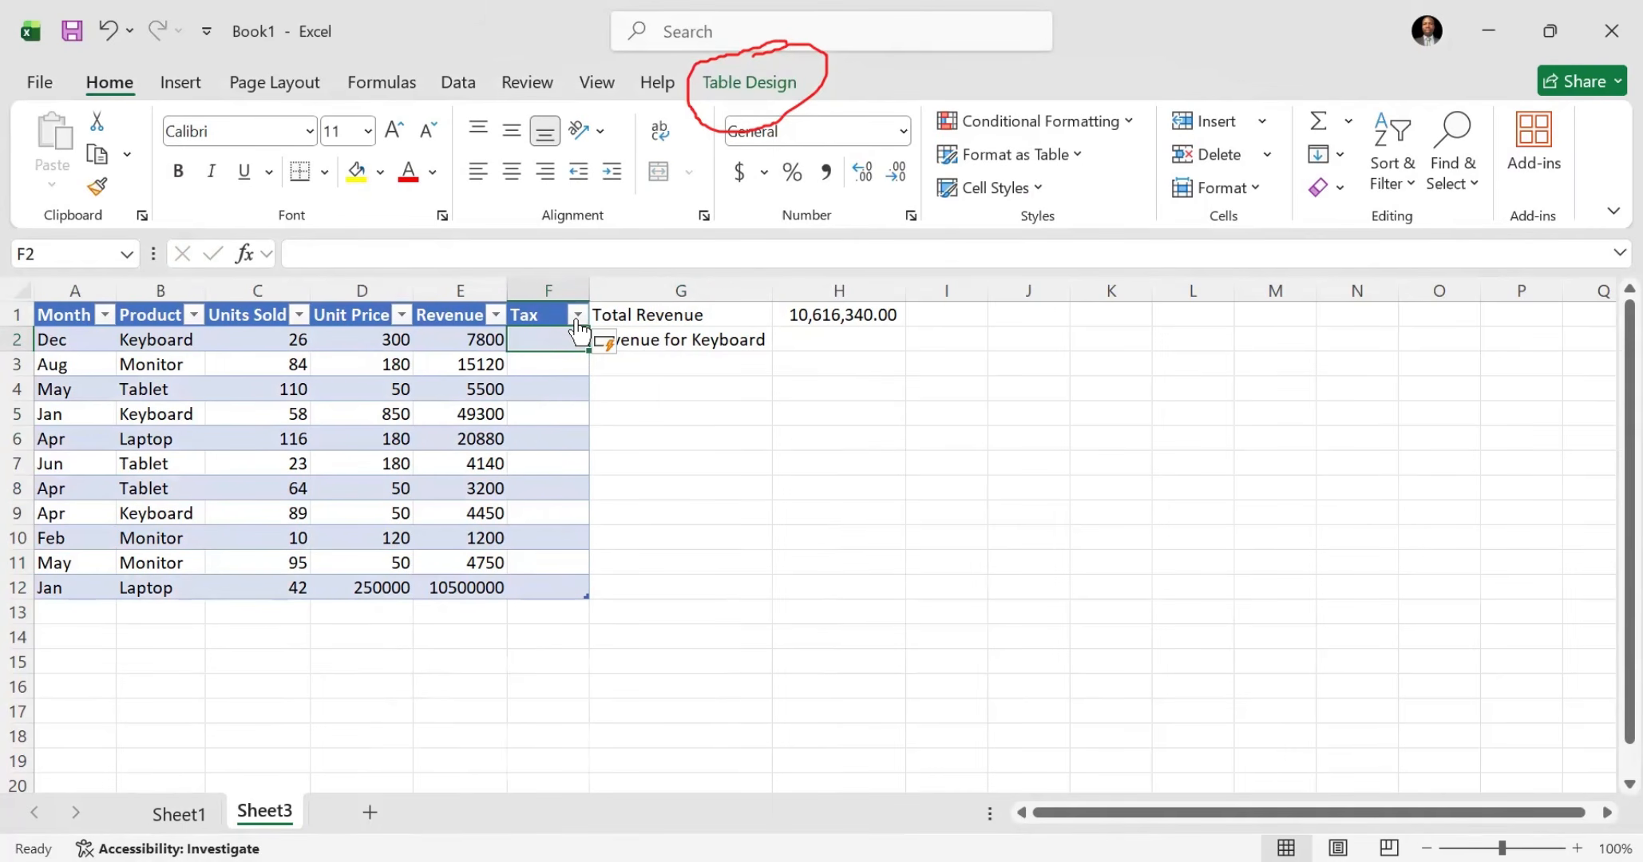
type("=")
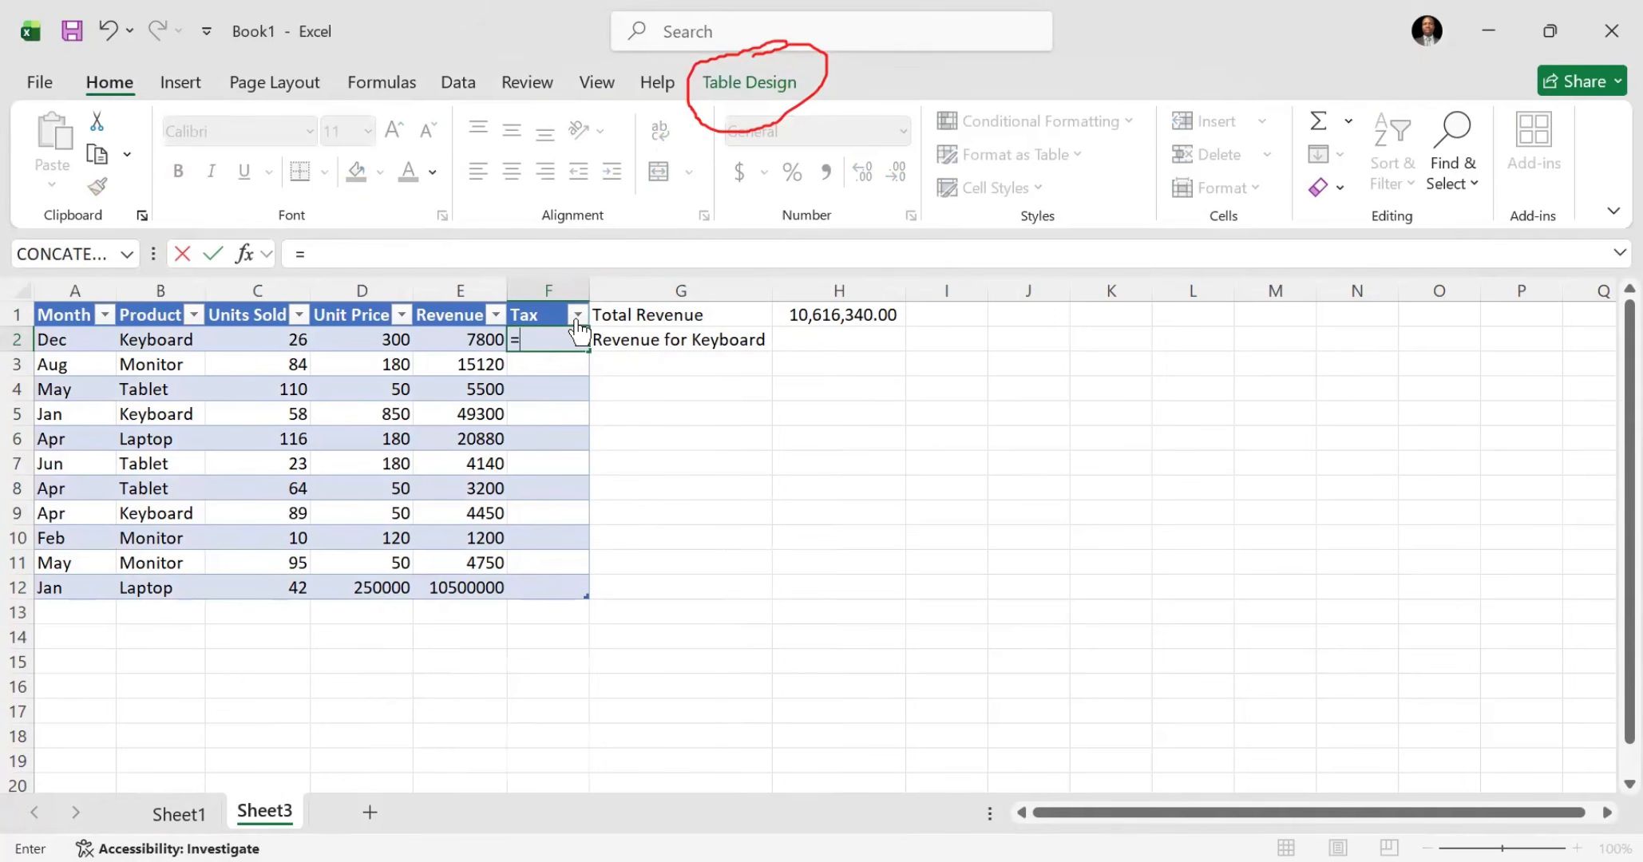
left_click(462, 342)
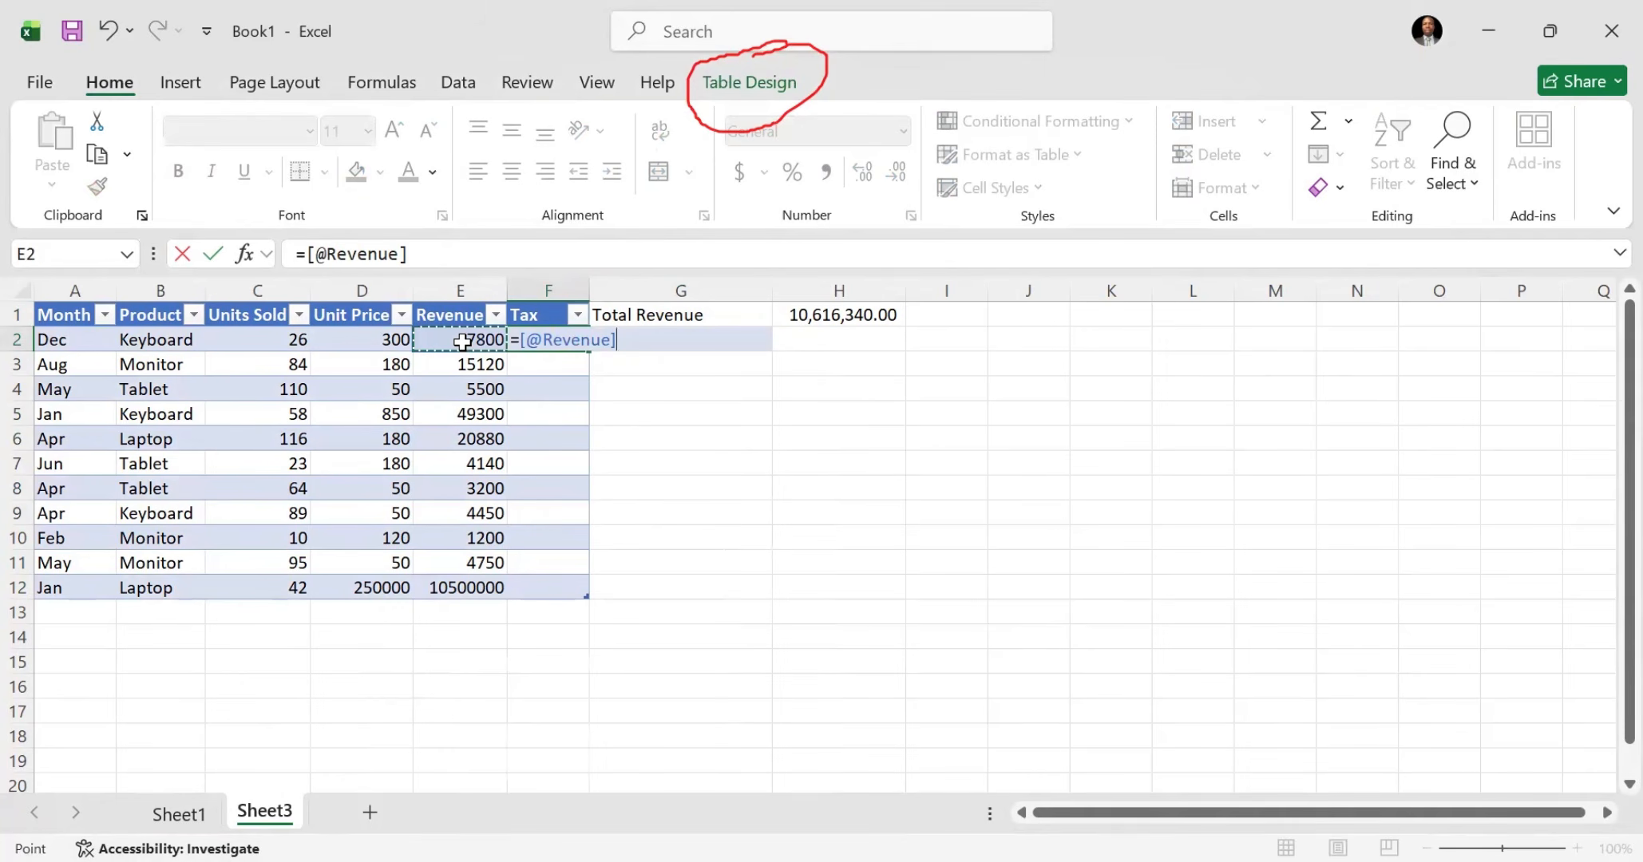
type("*10%")
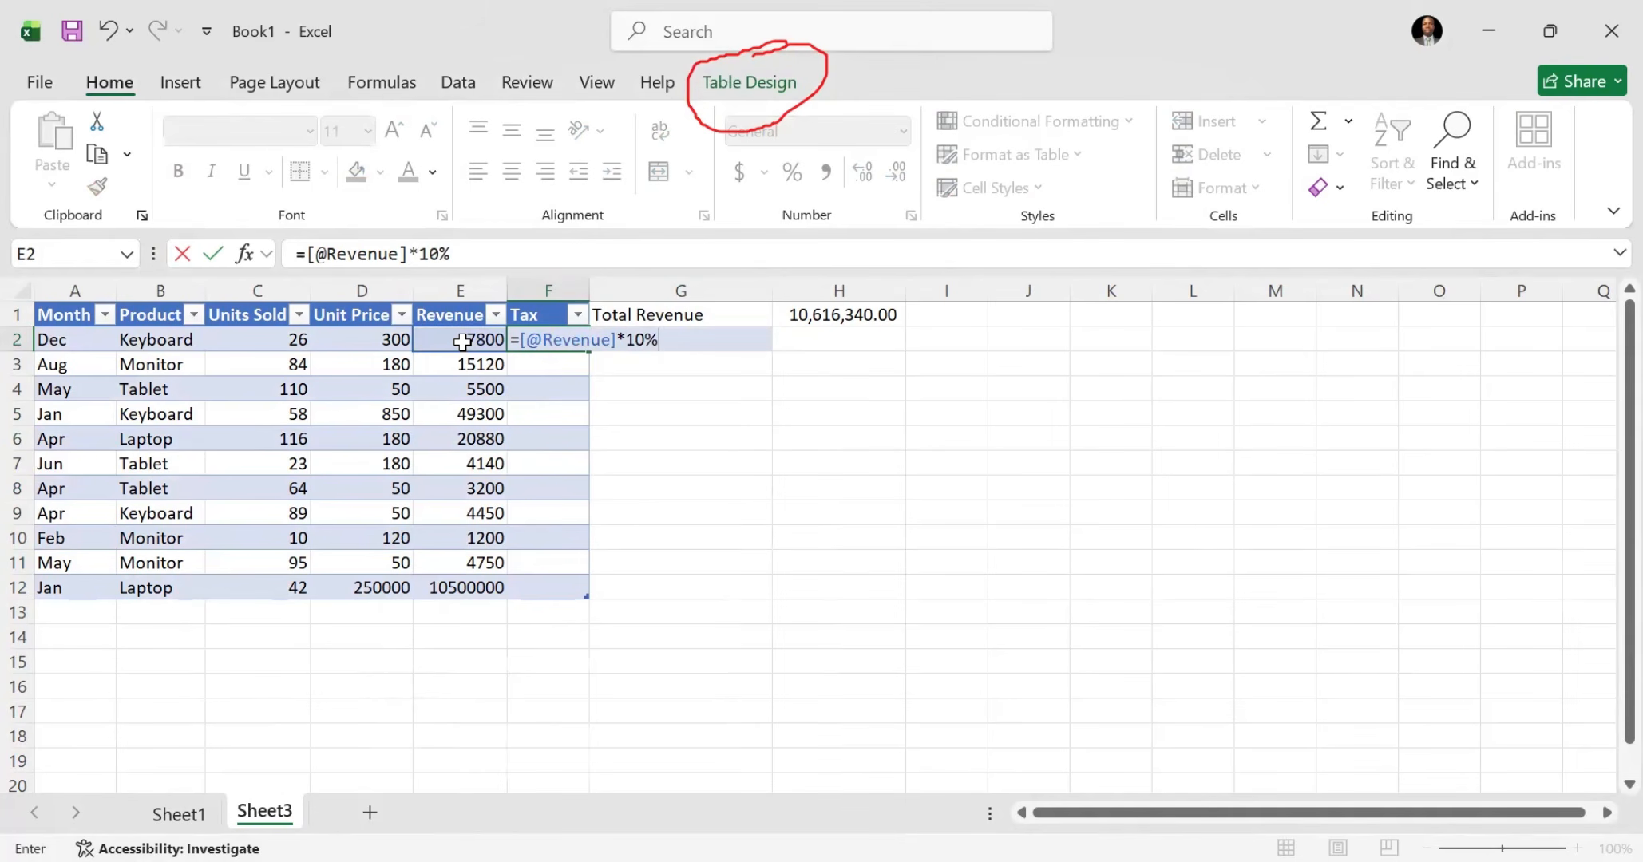
key("Return")
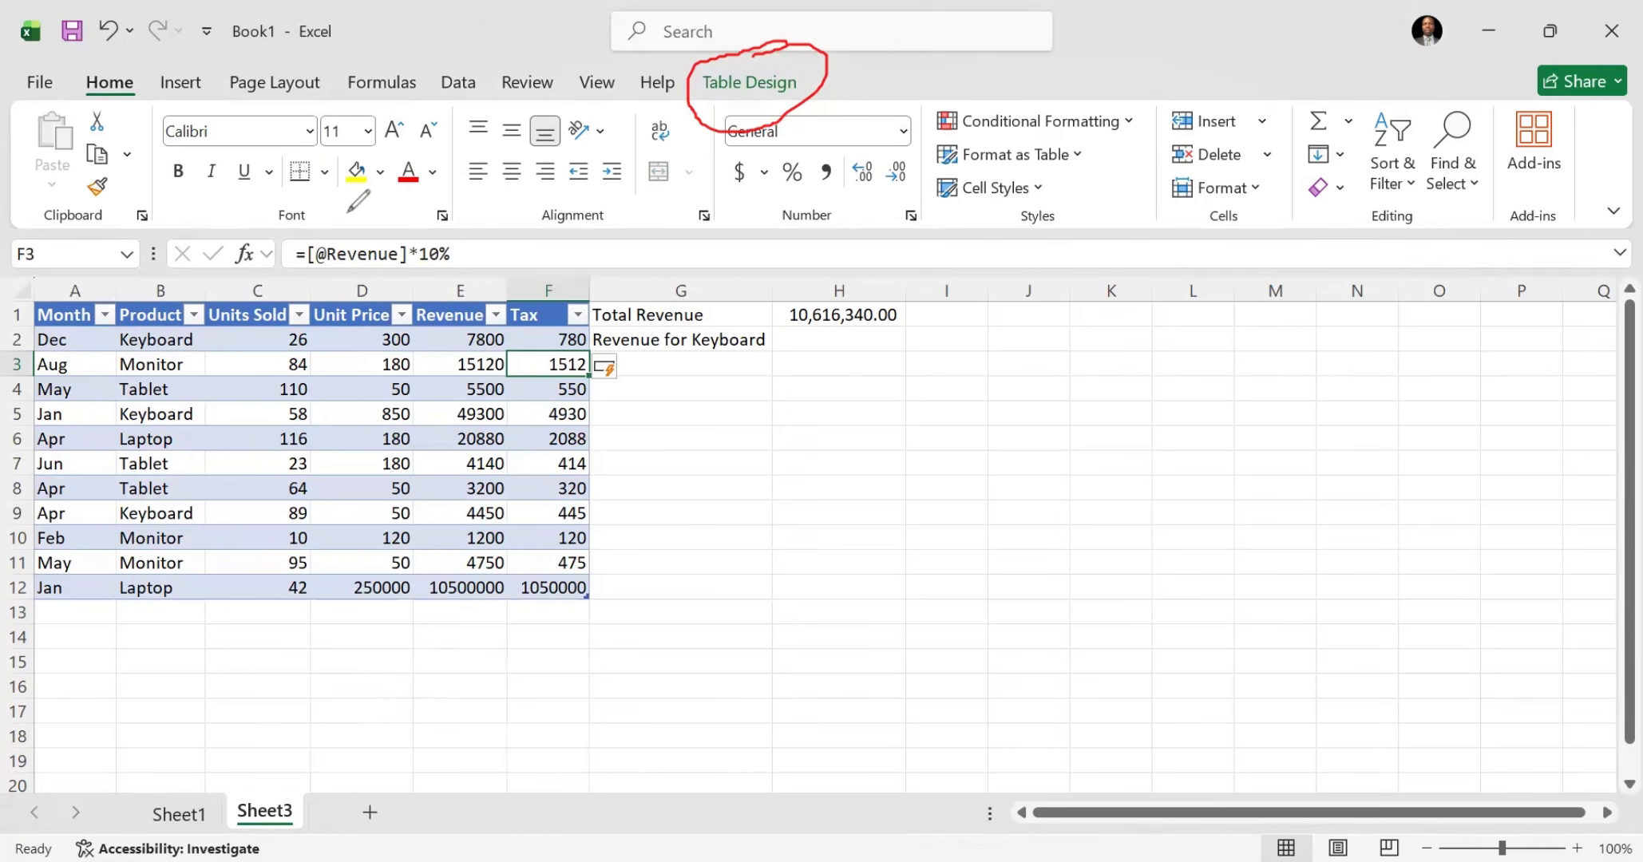
Step: Compare the structured Tax formula on Sheet3 with the cell-reference Tax formula in F2 on Sheet1
mouse_move(349, 192)
left_mouse_down()
mouse_move(323, 265)
mouse_move(411, 278)
mouse_move(407, 235)
mouse_move(314, 206)
left_mouse_up()
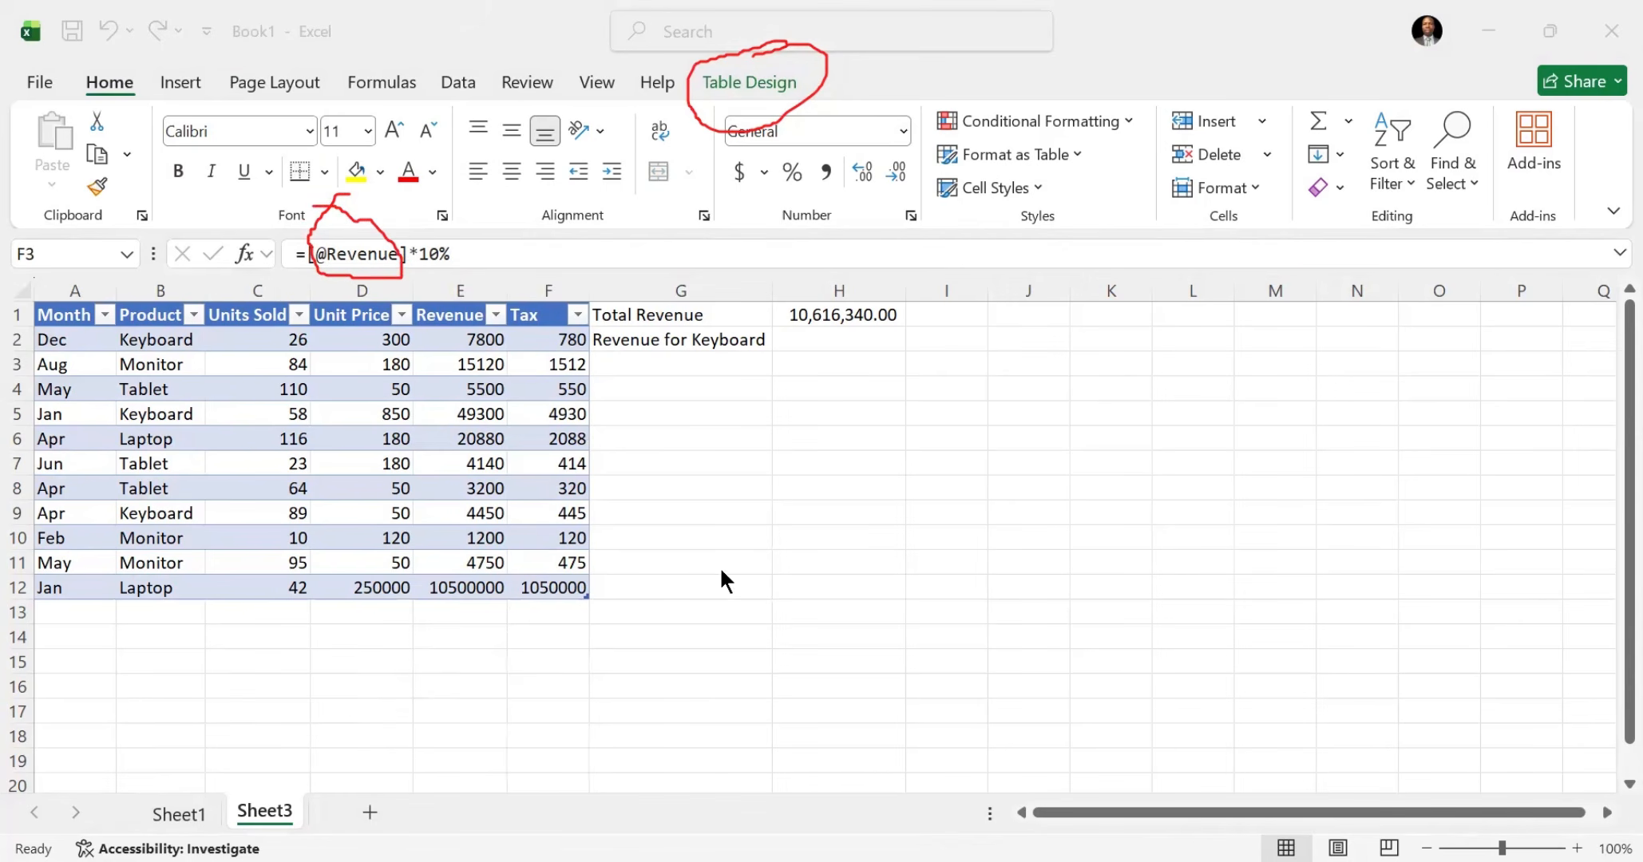
left_click(168, 814)
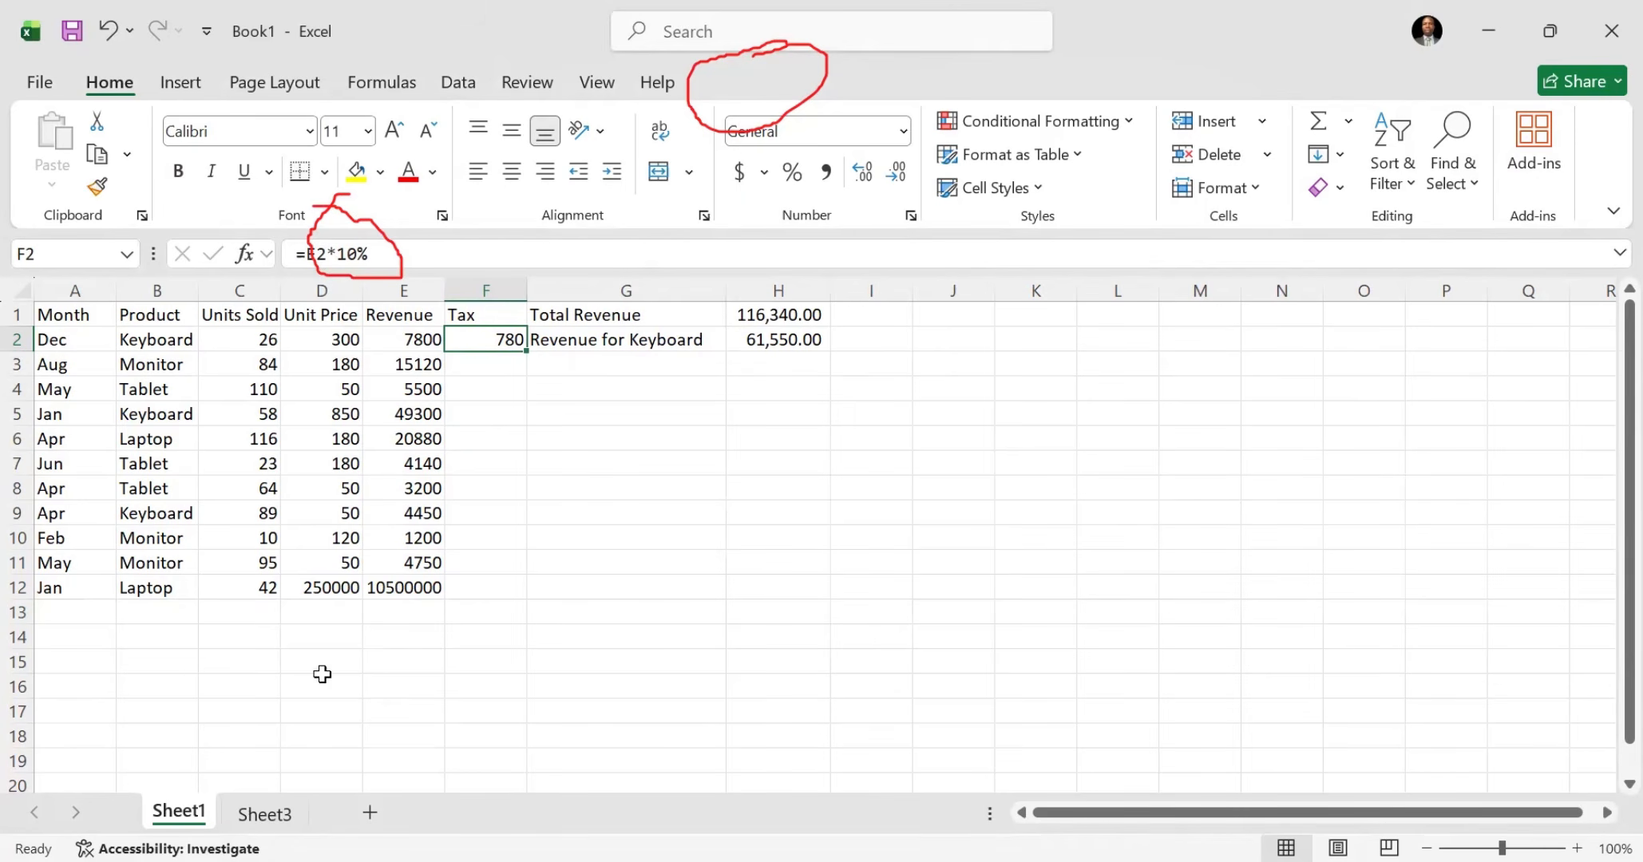
left_click(259, 814)
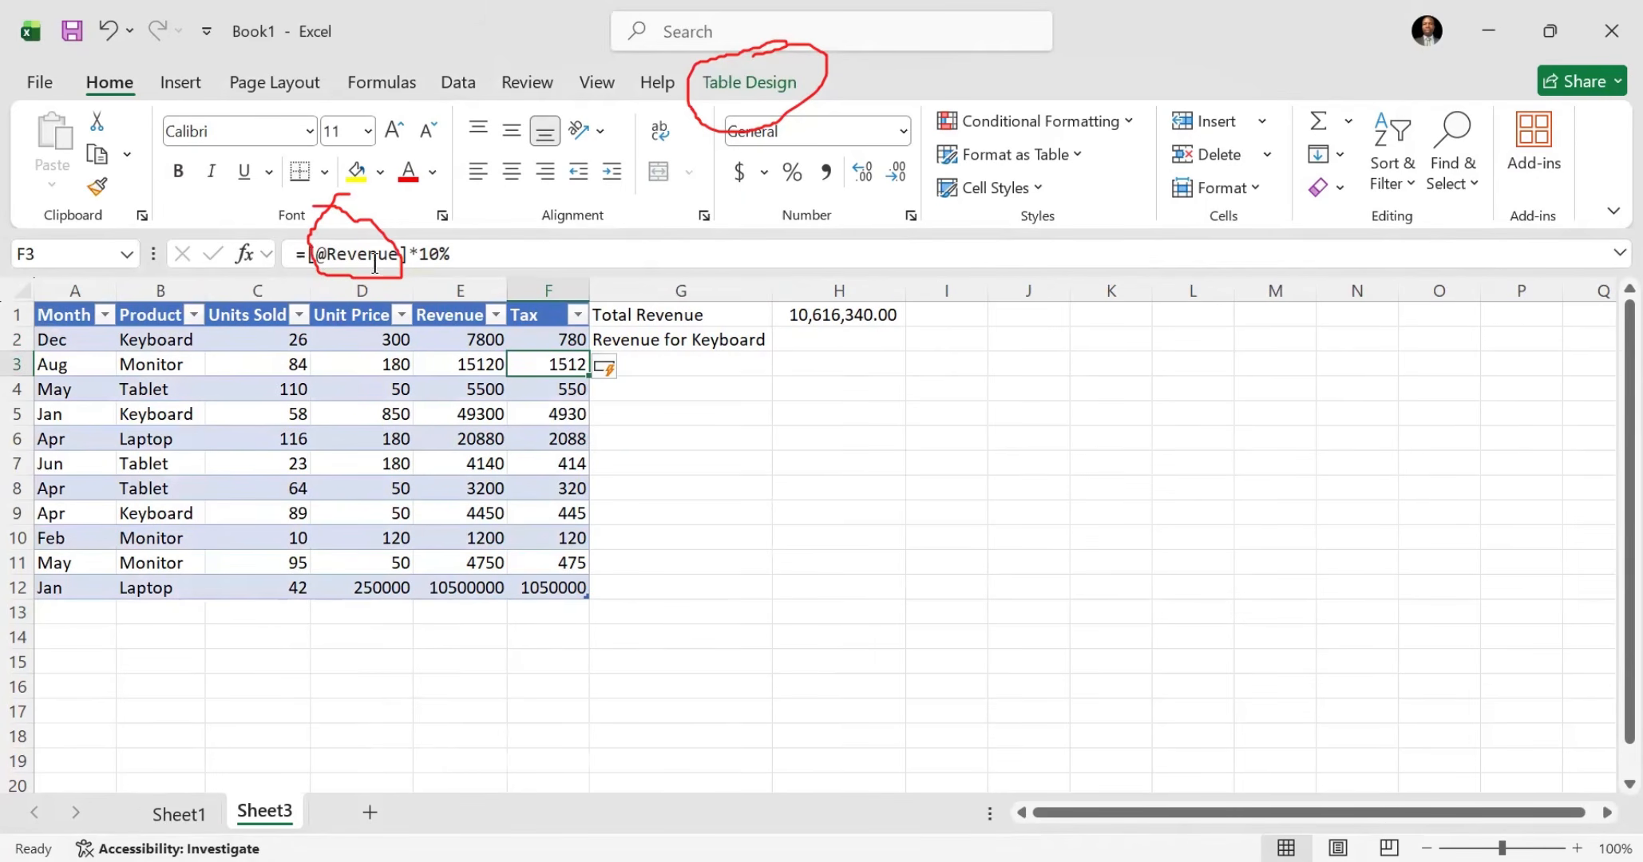
key("ctrl+Page_Up")
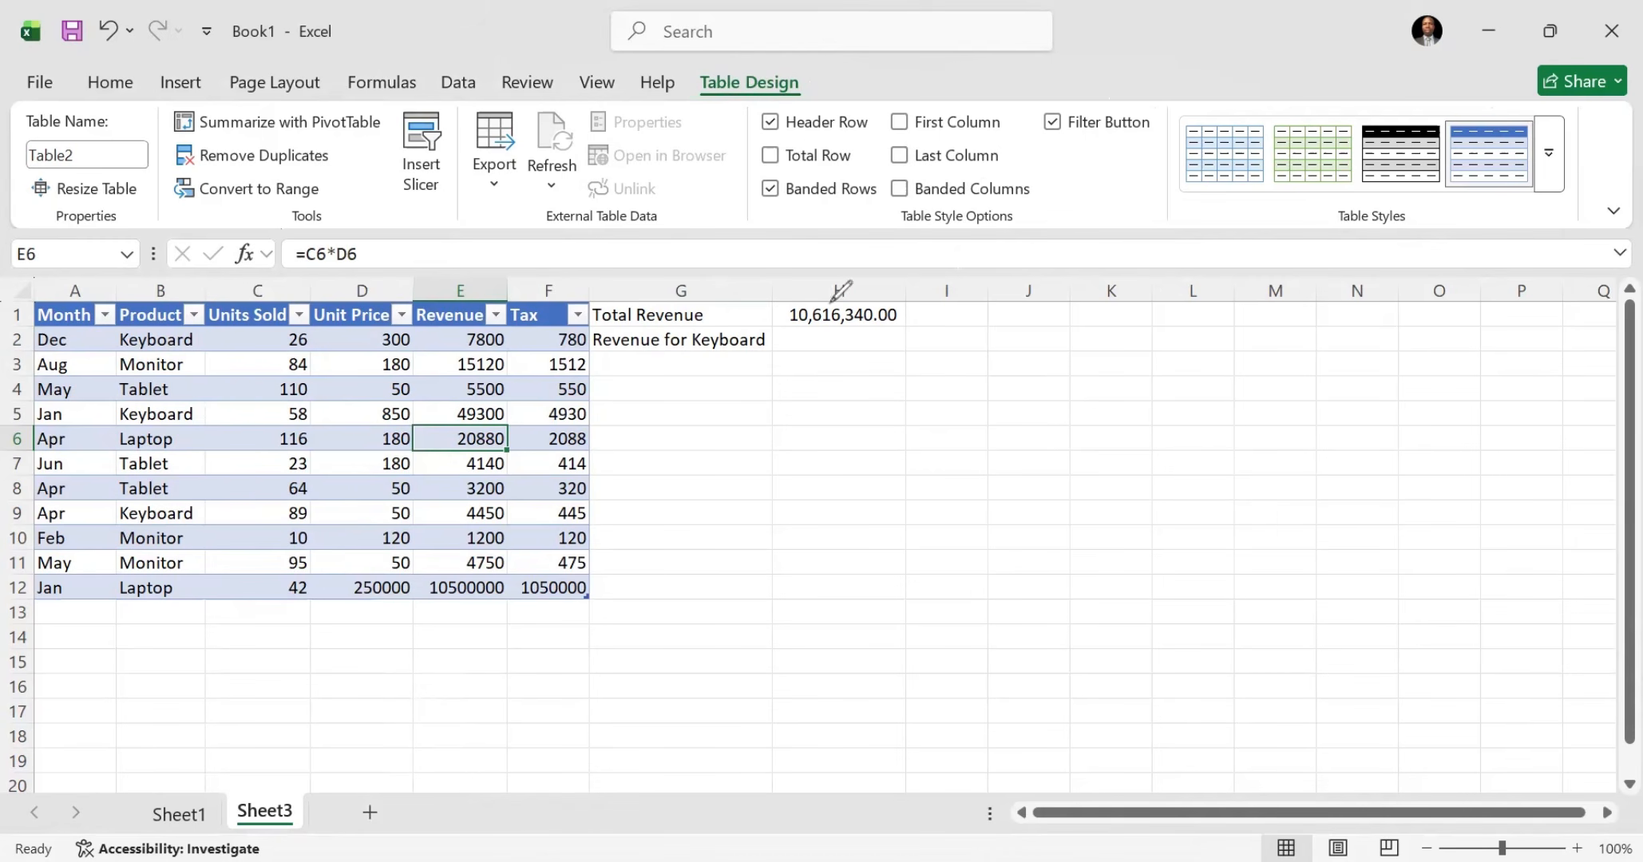
mouse_move(759, 140)
left_mouse_down()
mouse_move(827, 194)
mouse_move(862, 164)
mouse_move(770, 144)
mouse_move(917, 163)
left_mouse_up()
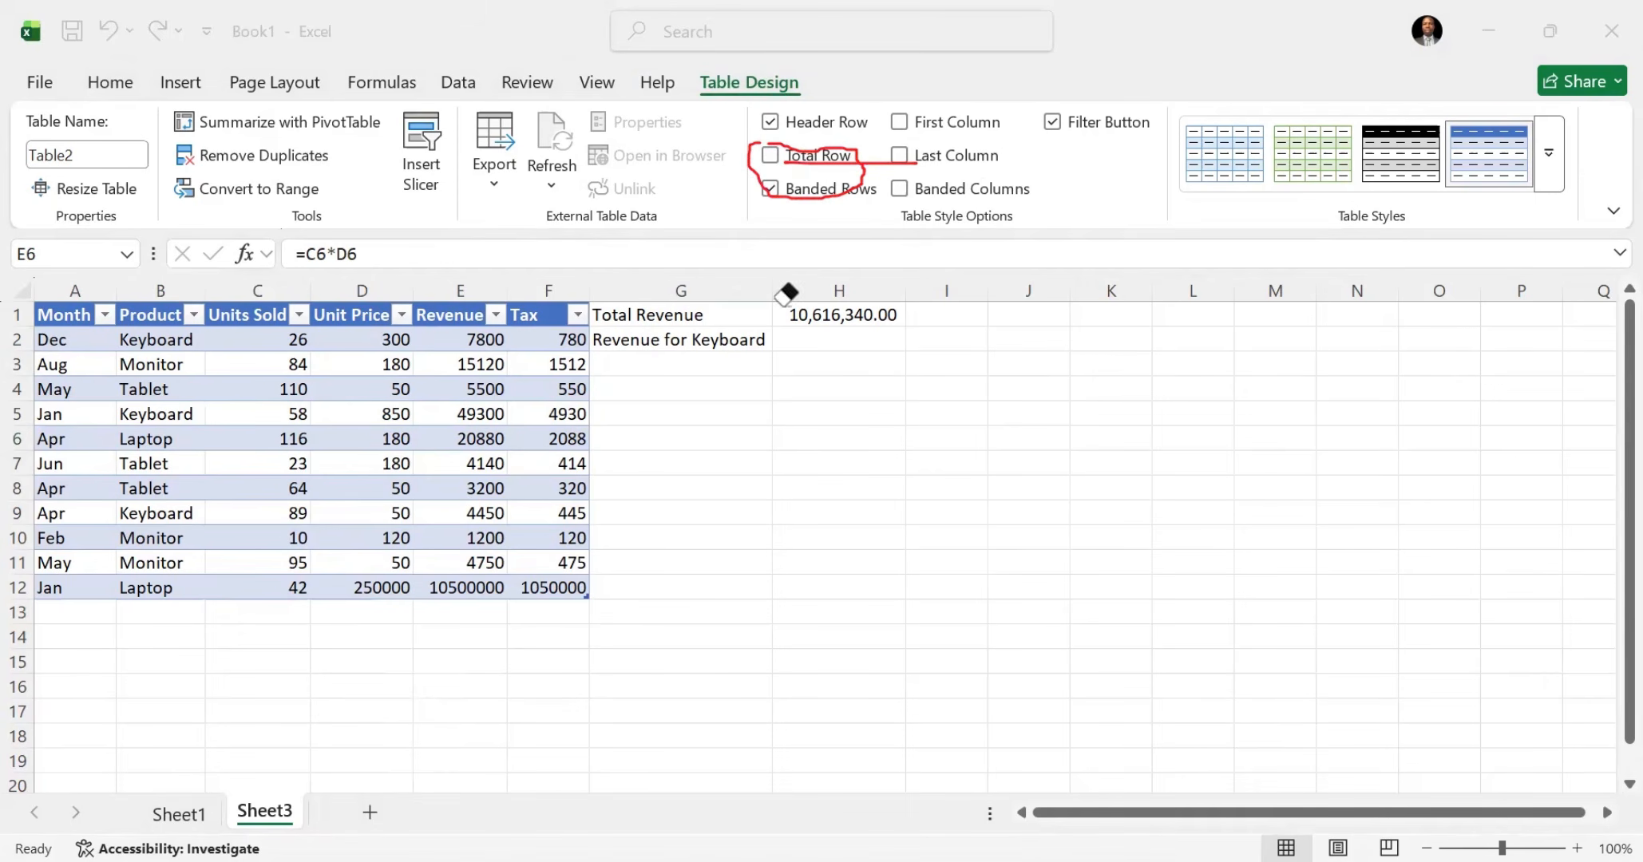
left_click_drag(787, 295, 850, 163)
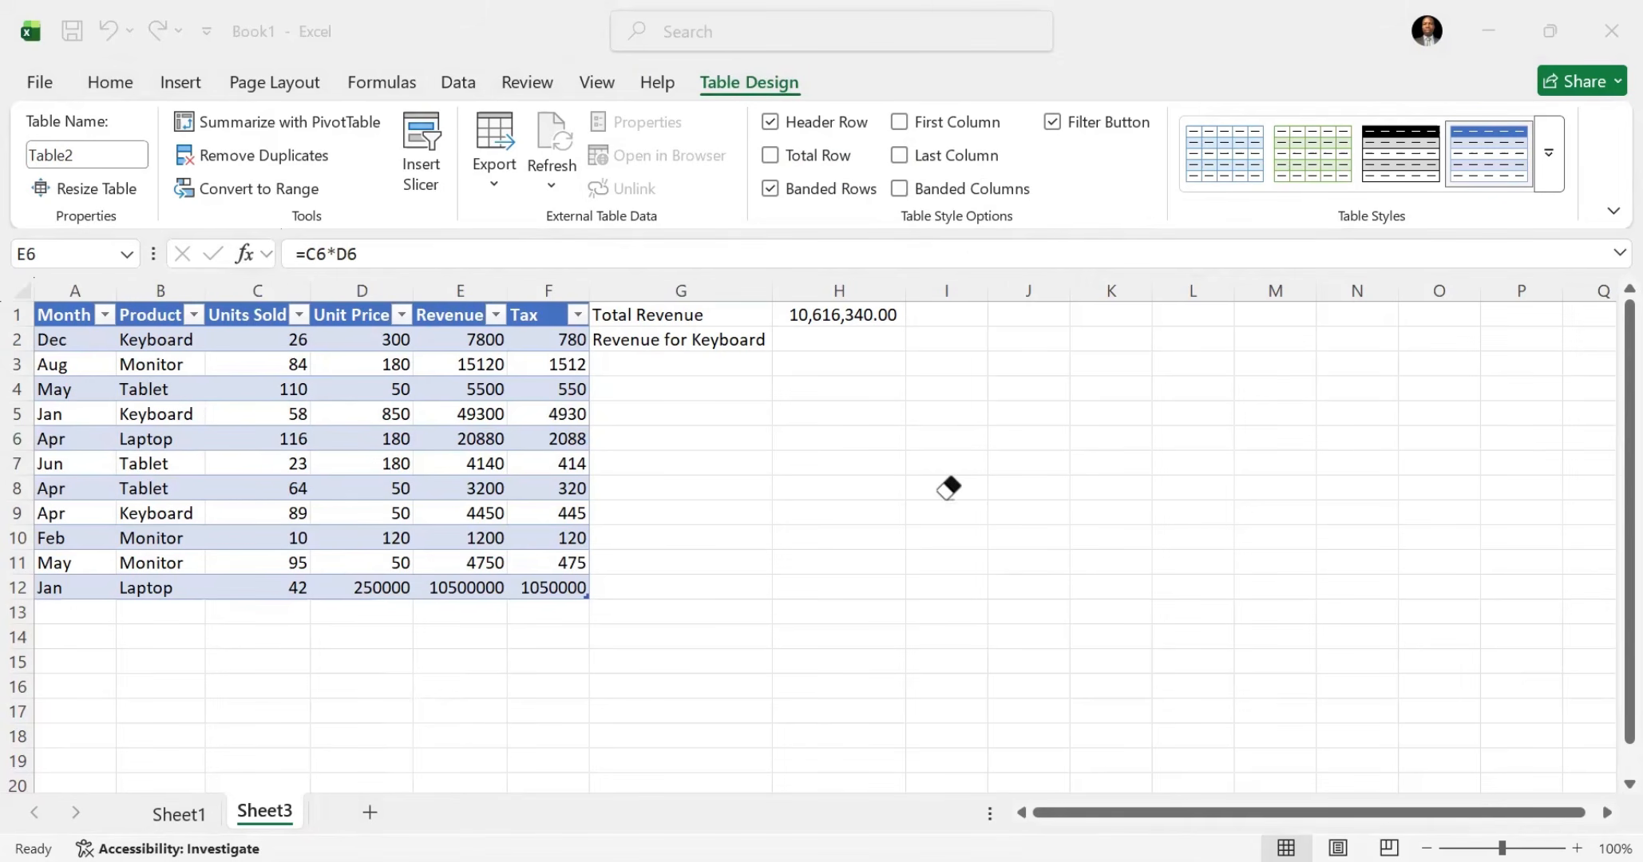
Step: Add a total row to the Sheet3 table and try Average and Max as the Revenue summary in E13
key("Escape")
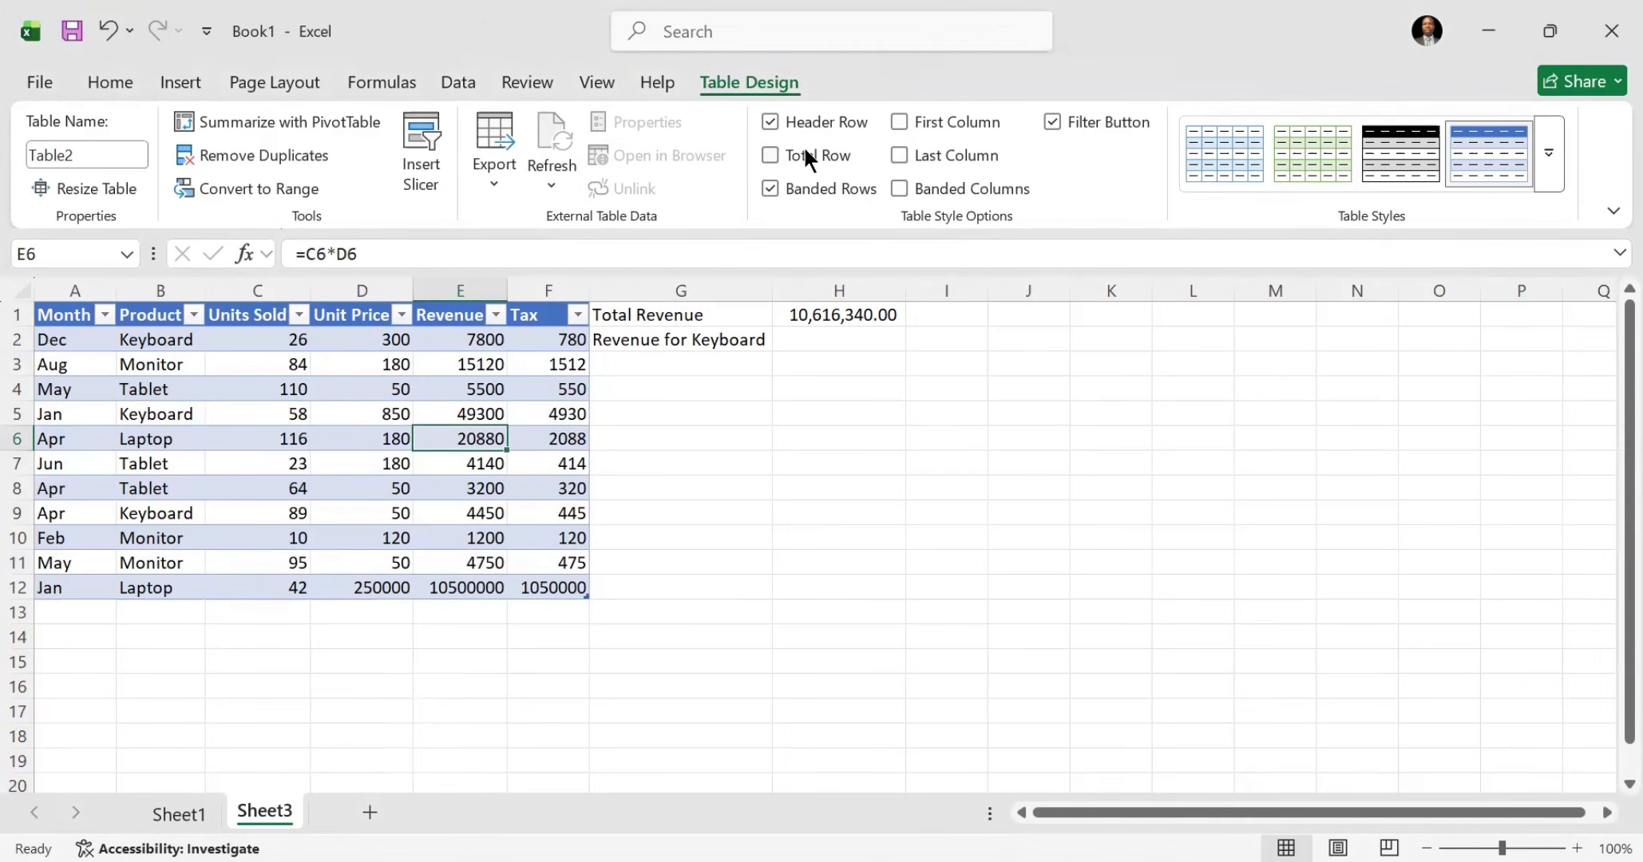
left_click(769, 156)
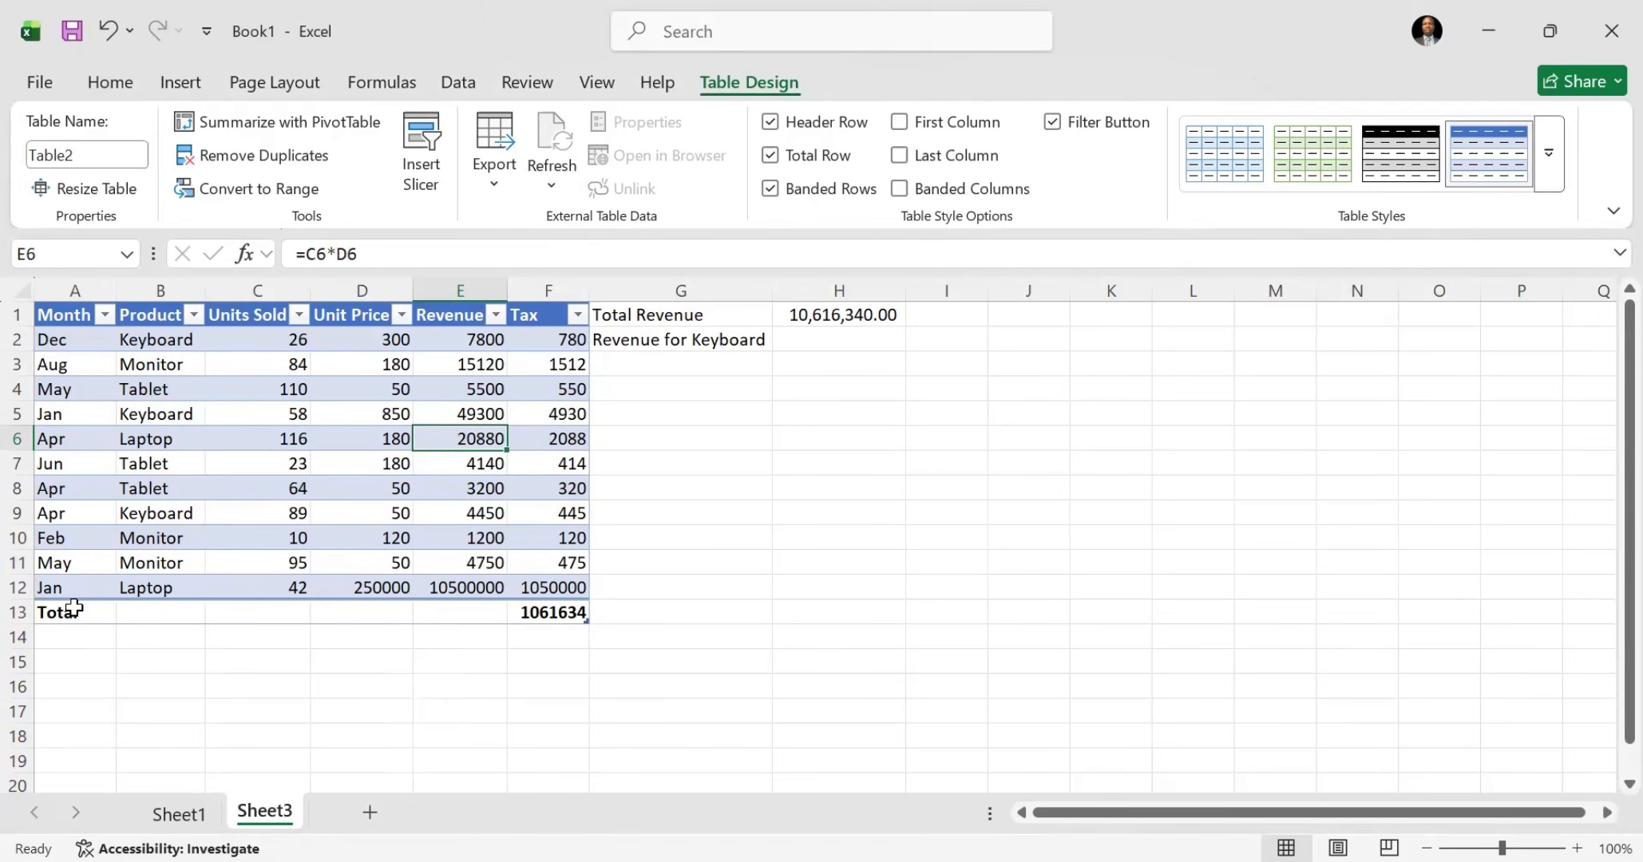
left_click(484, 614)
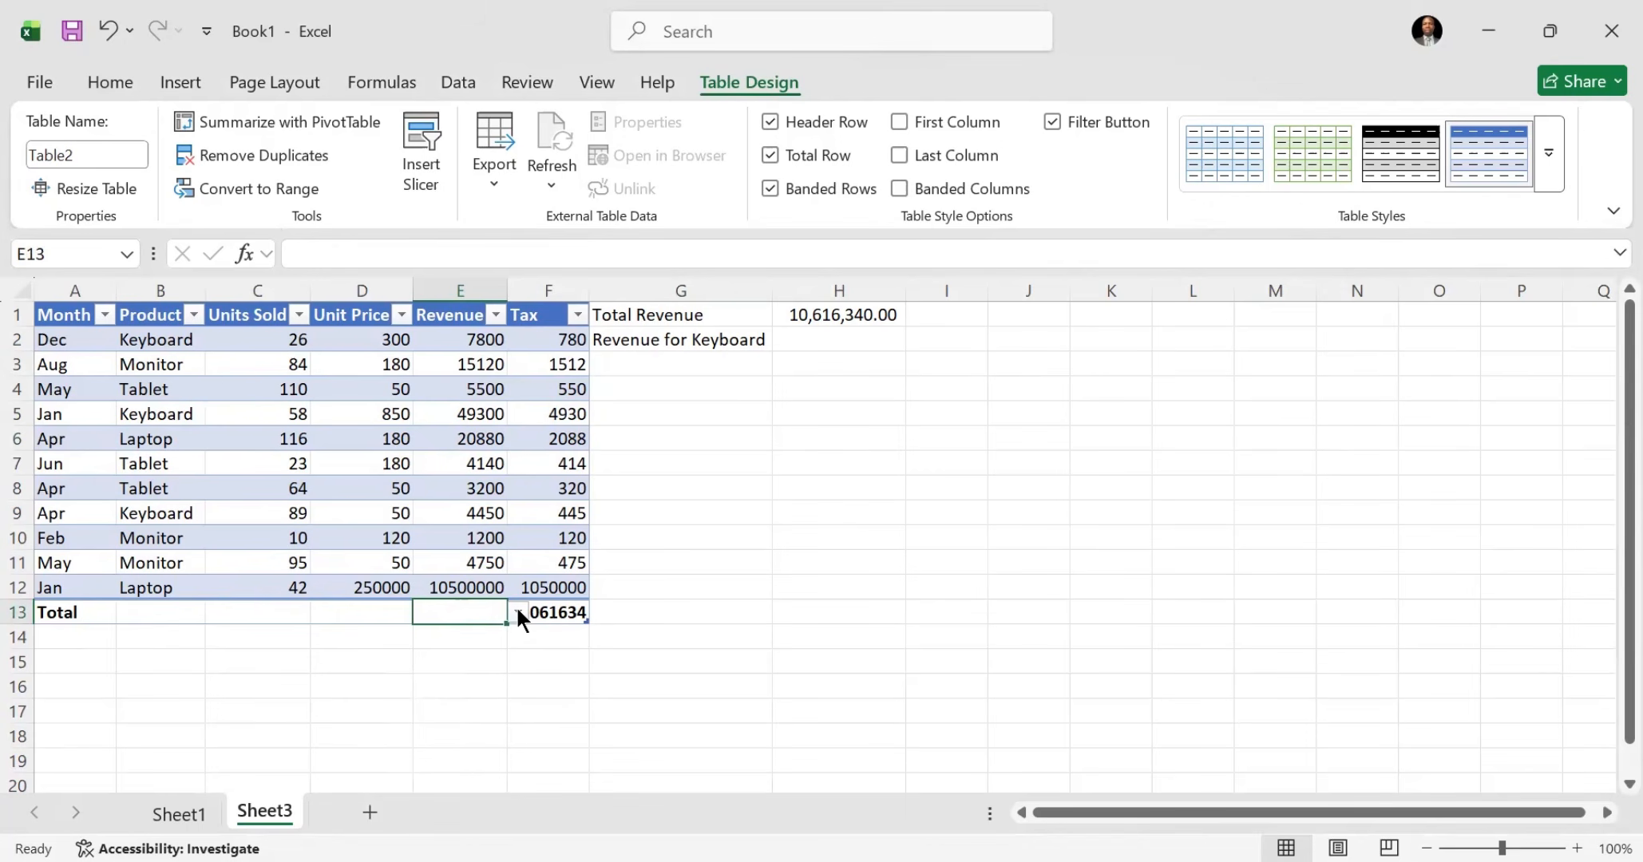
left_click(517, 613)
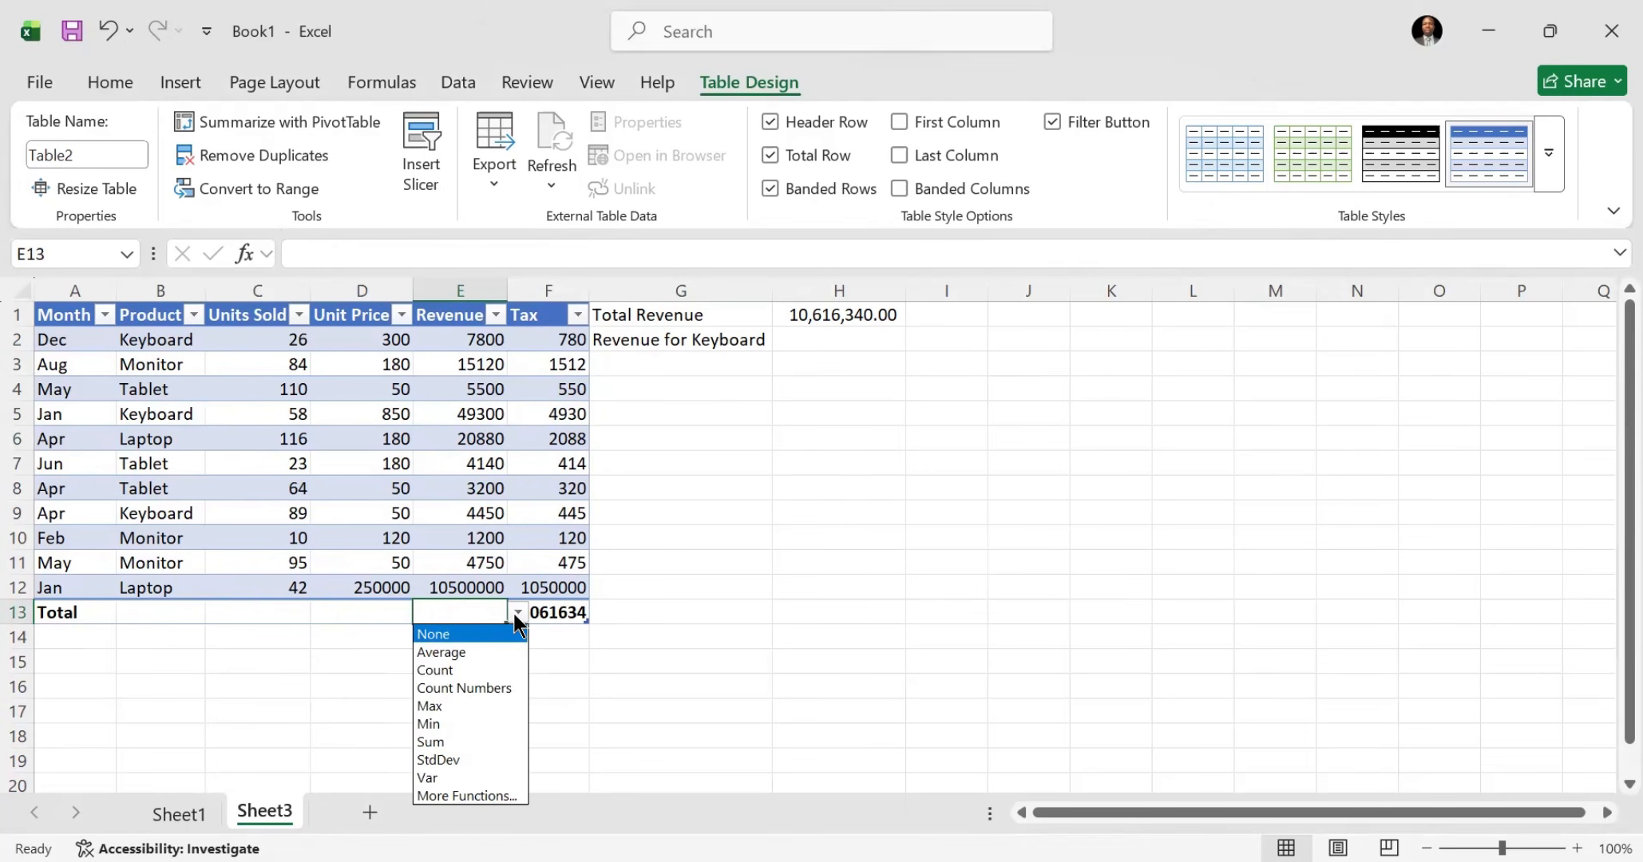
left_click(475, 651)
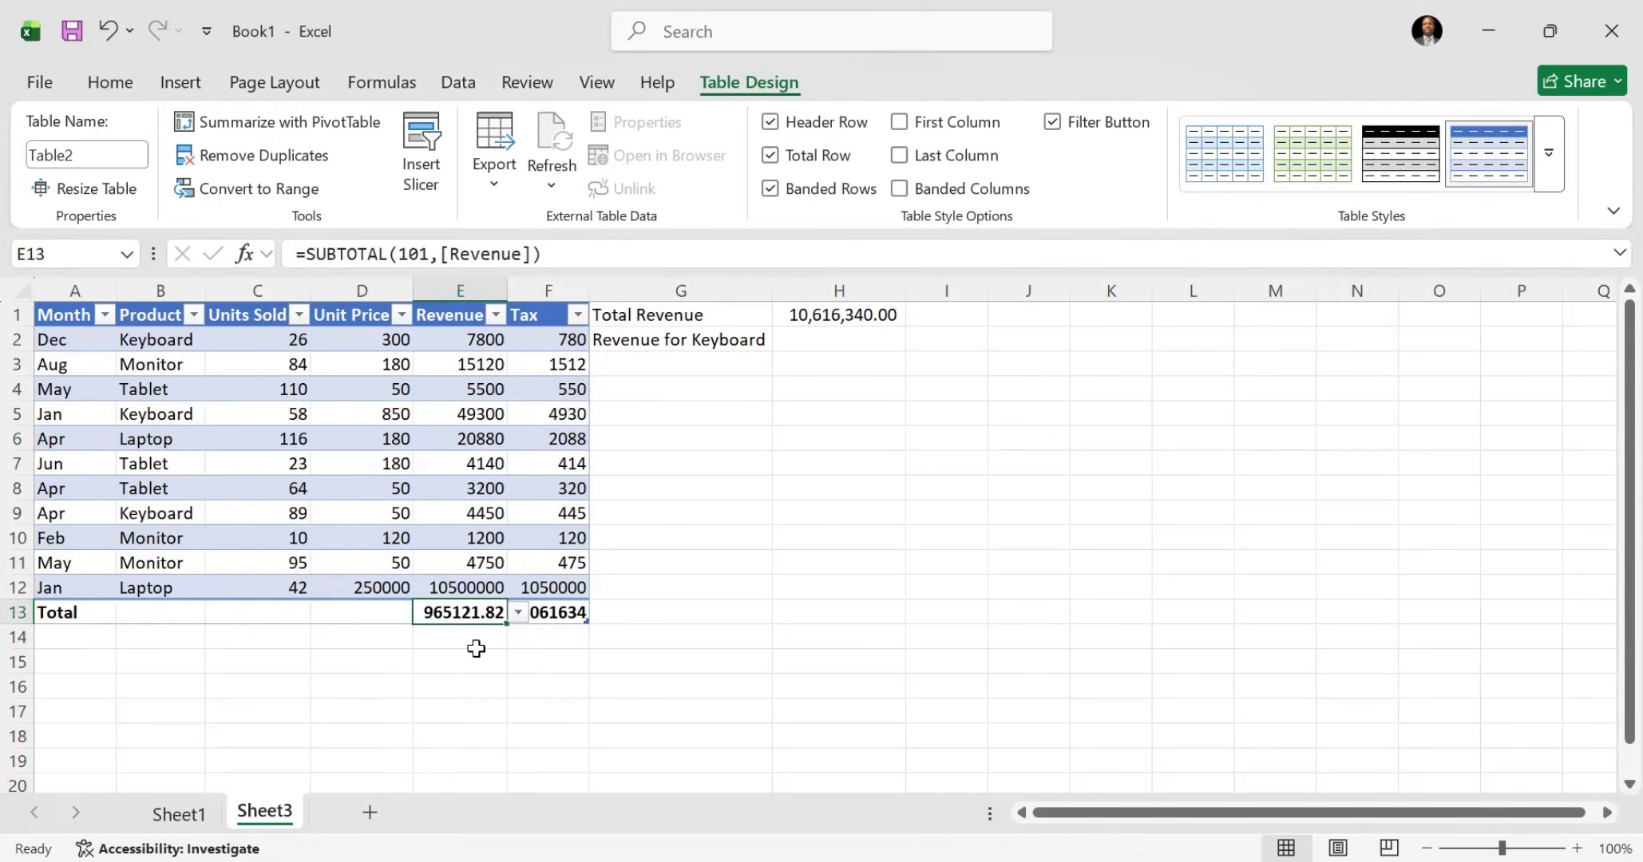
left_click(517, 612)
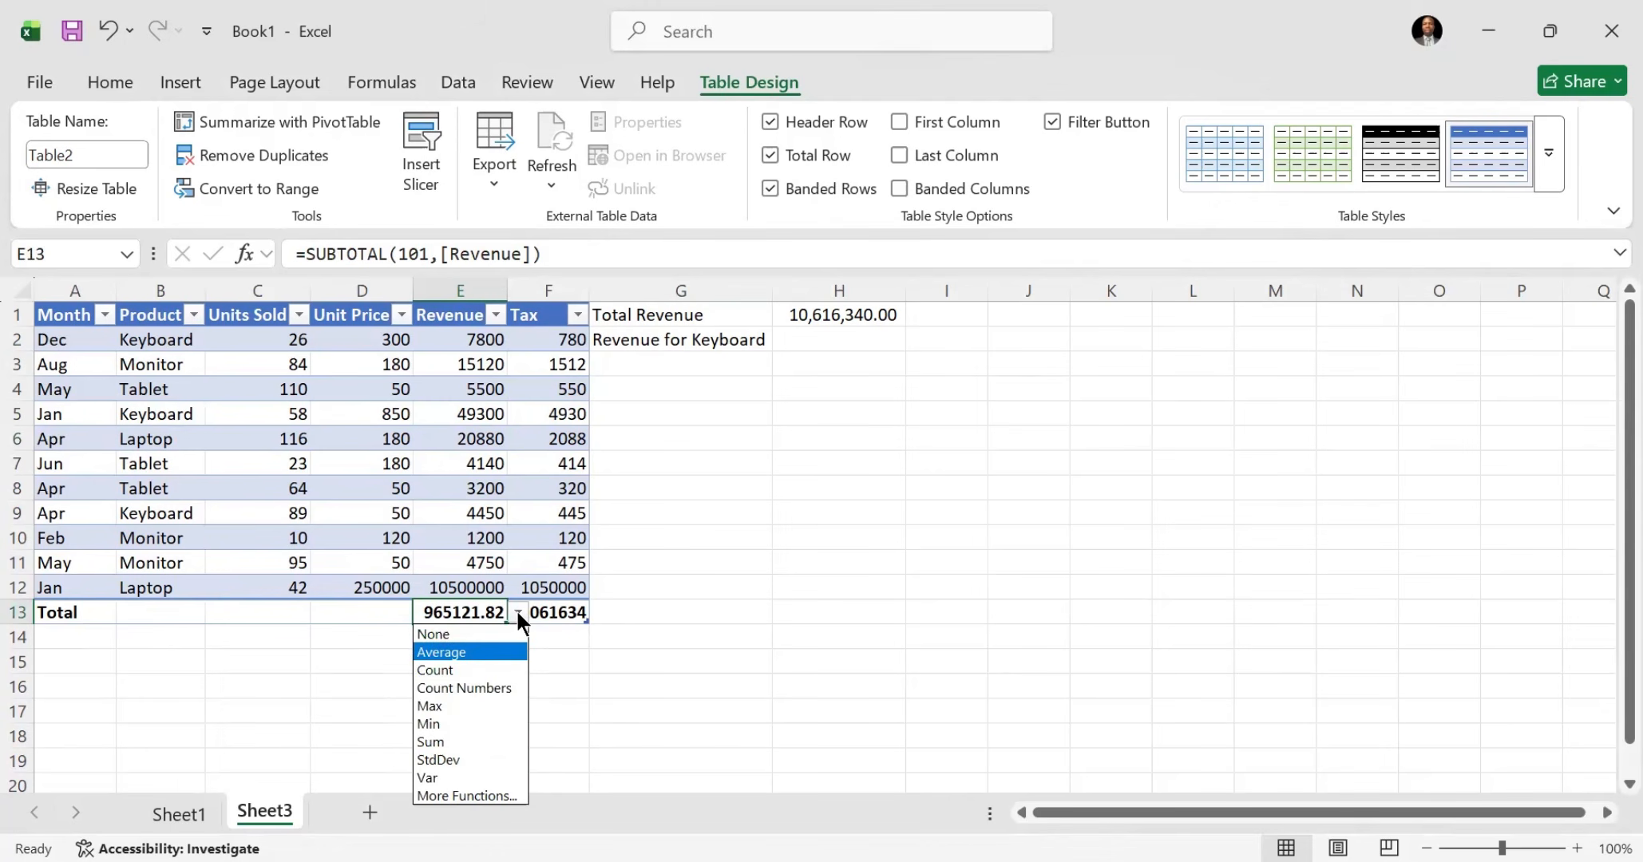
left_click(475, 706)
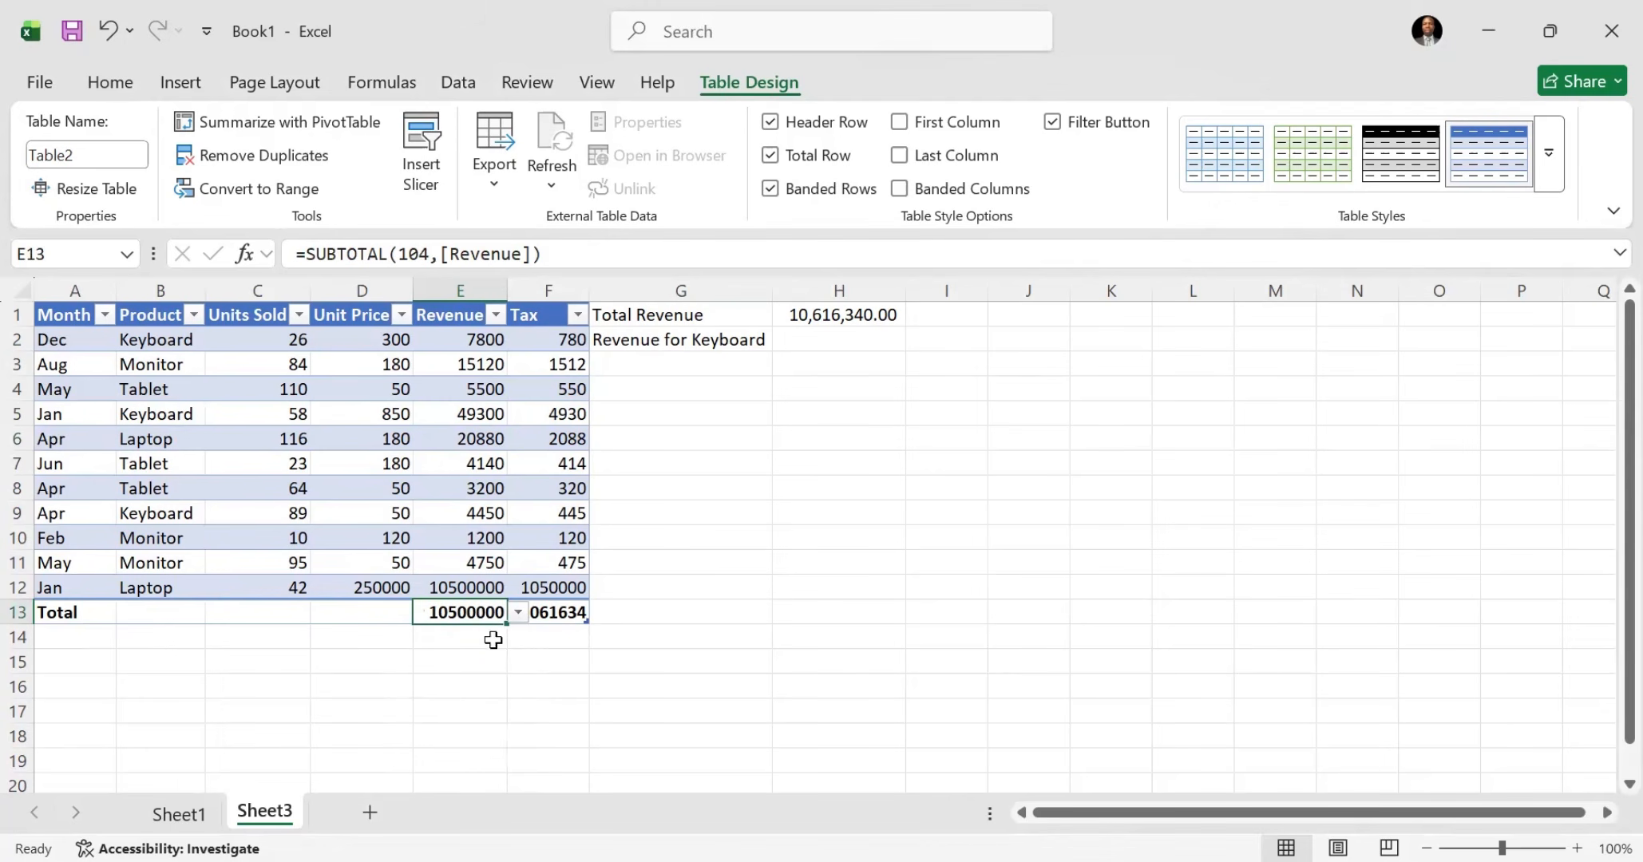
Step: Format the Revenue column of the Sheet3 table with comma style and fit the column width to its contents
left_click(461, 290)
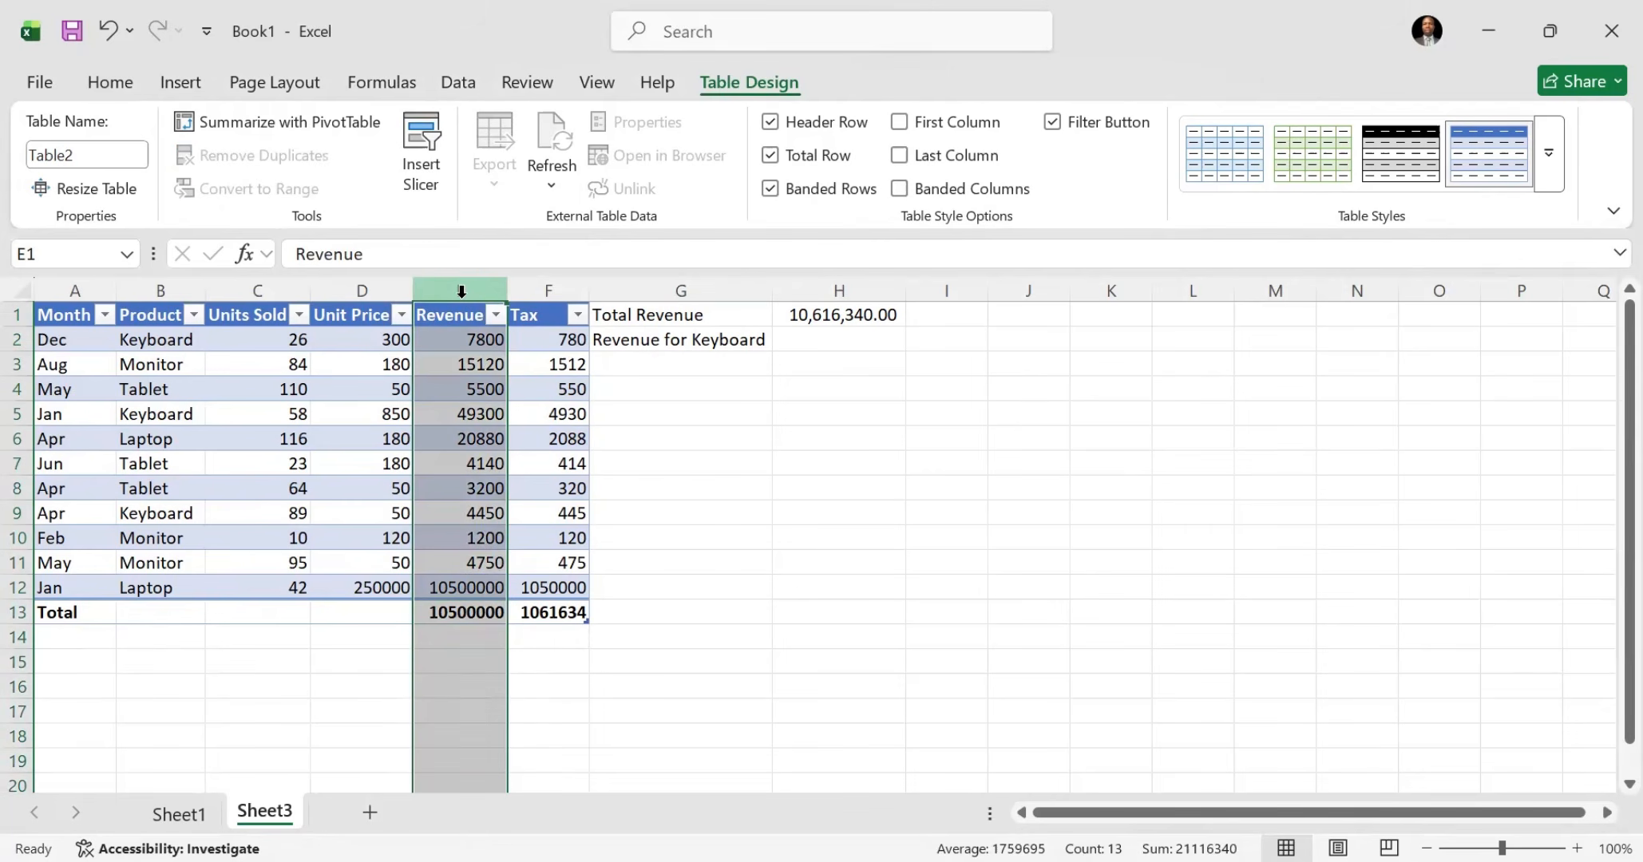
left_click(110, 86)
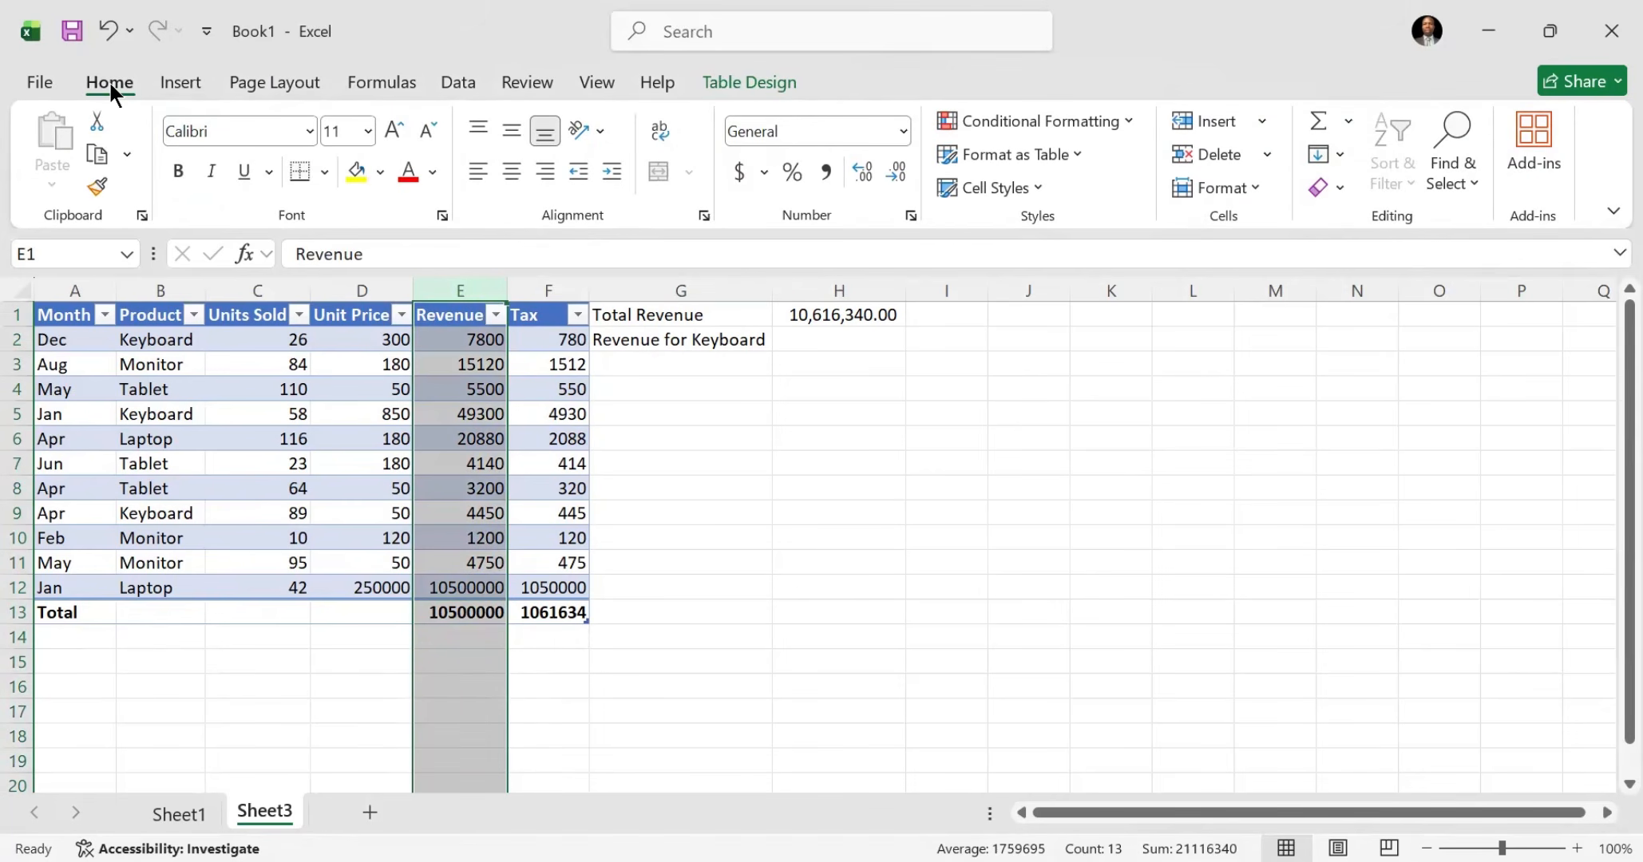
left_click(827, 172)
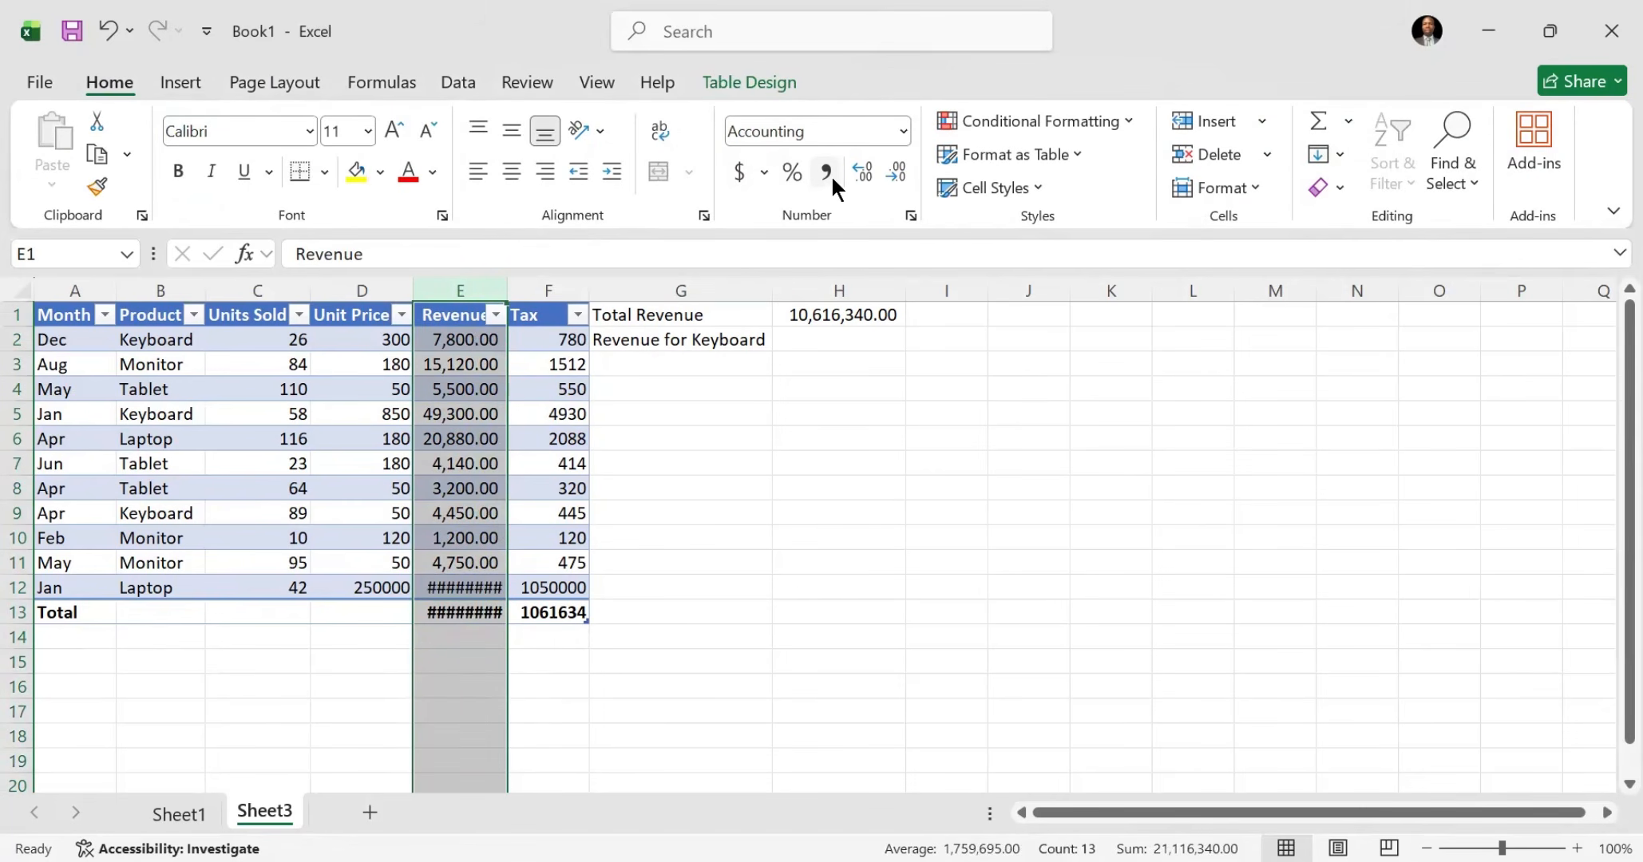
double_click(499, 281)
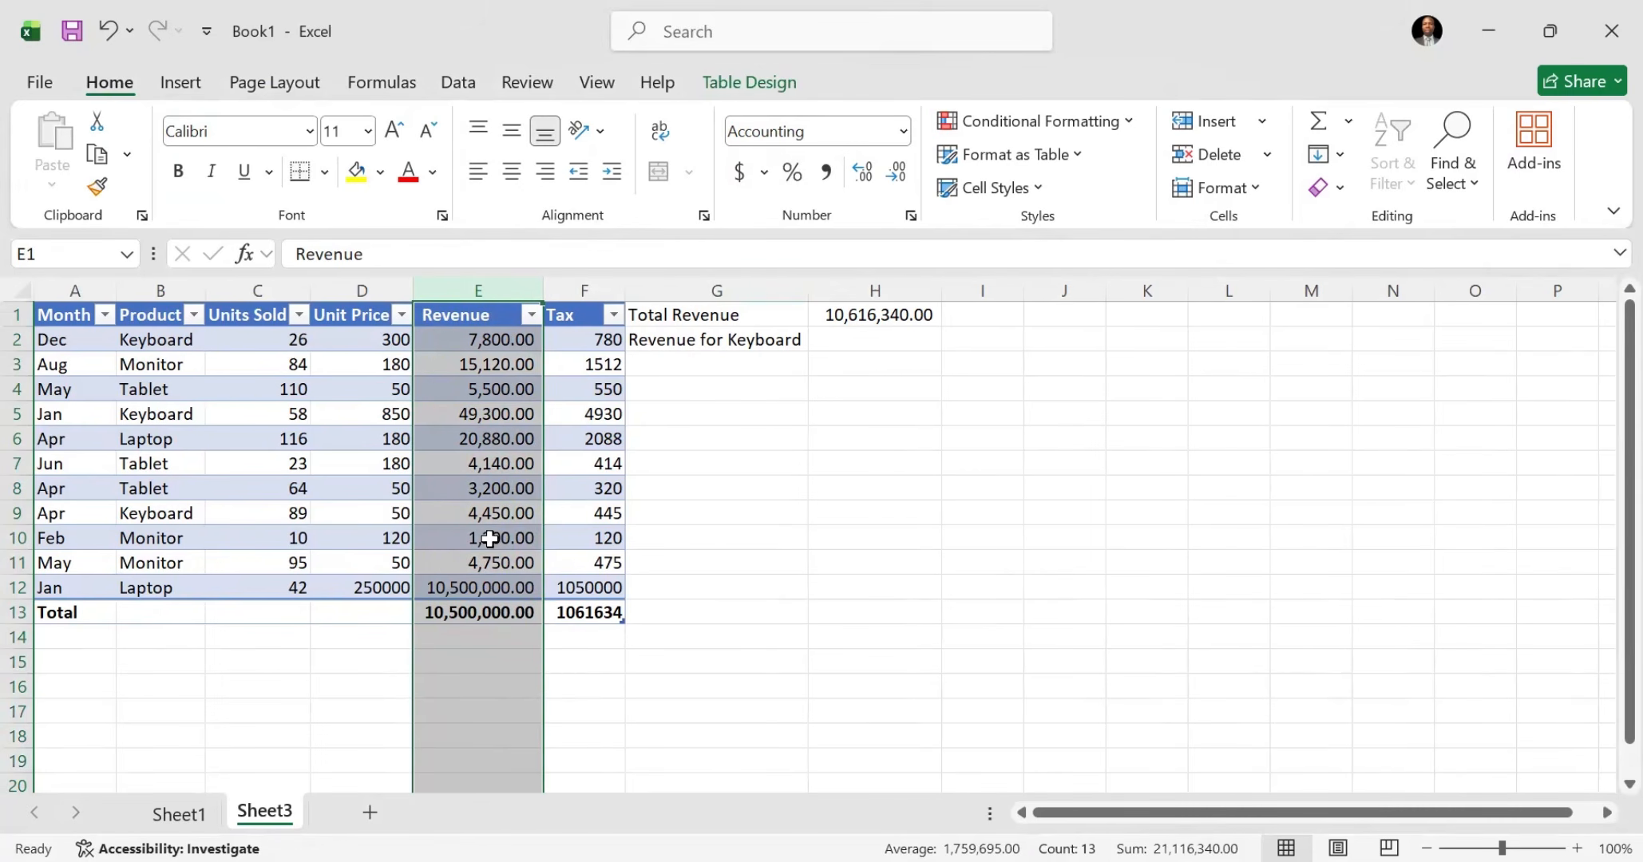
Step: Try Min and Sum as the Revenue summary in E13, and set it to Average
left_click(495, 612)
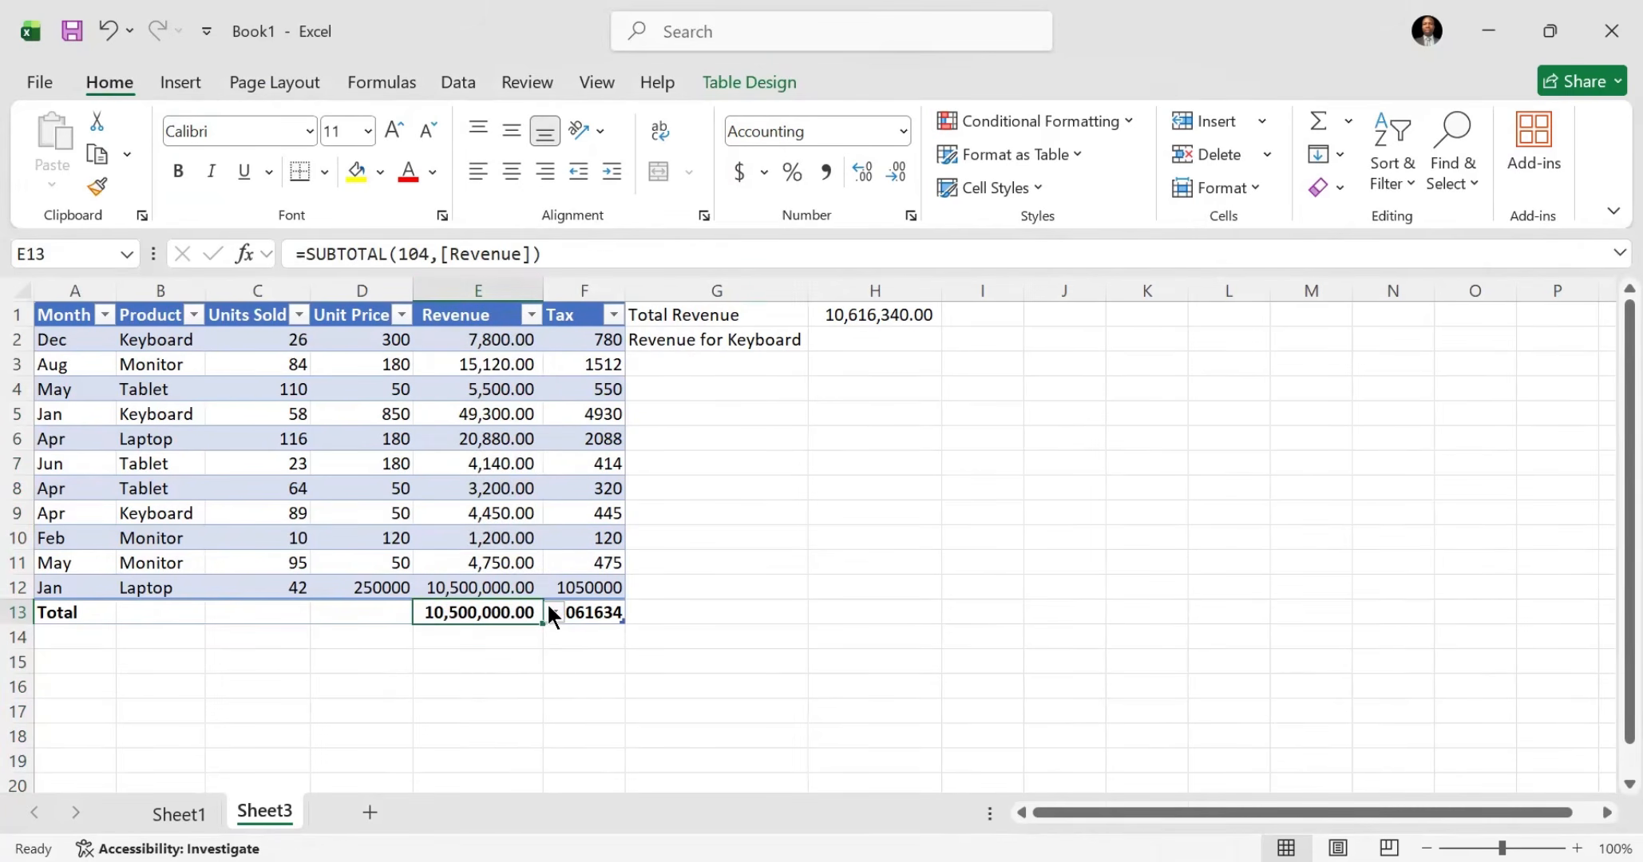
left_click(552, 613)
key("Down")
key("Down")
key("Return")
left_click(552, 613)
key("Down")
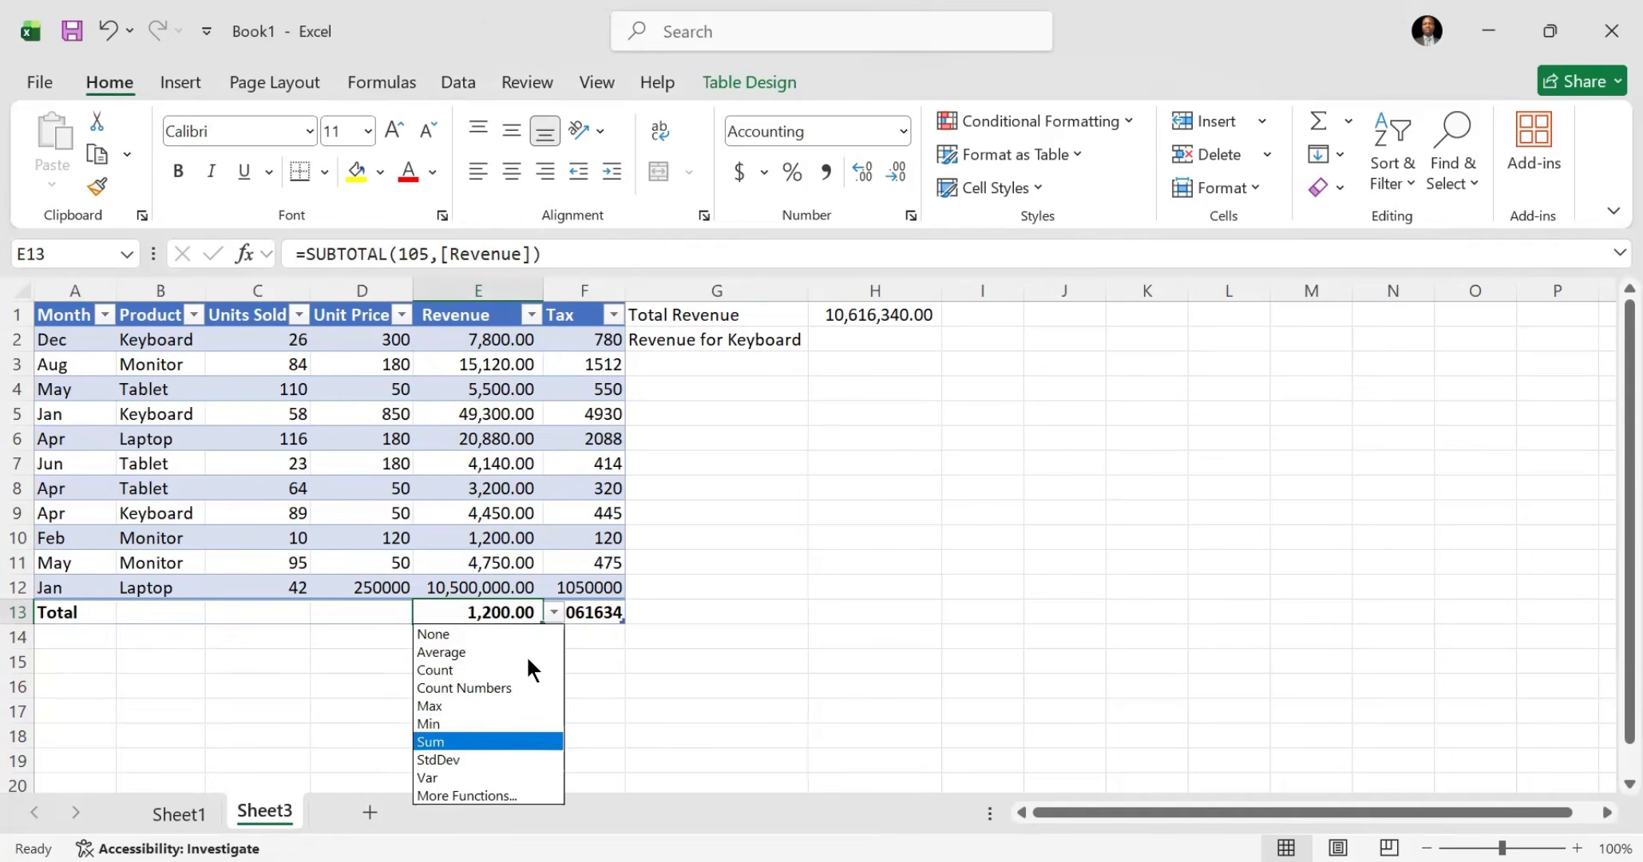
key("Return")
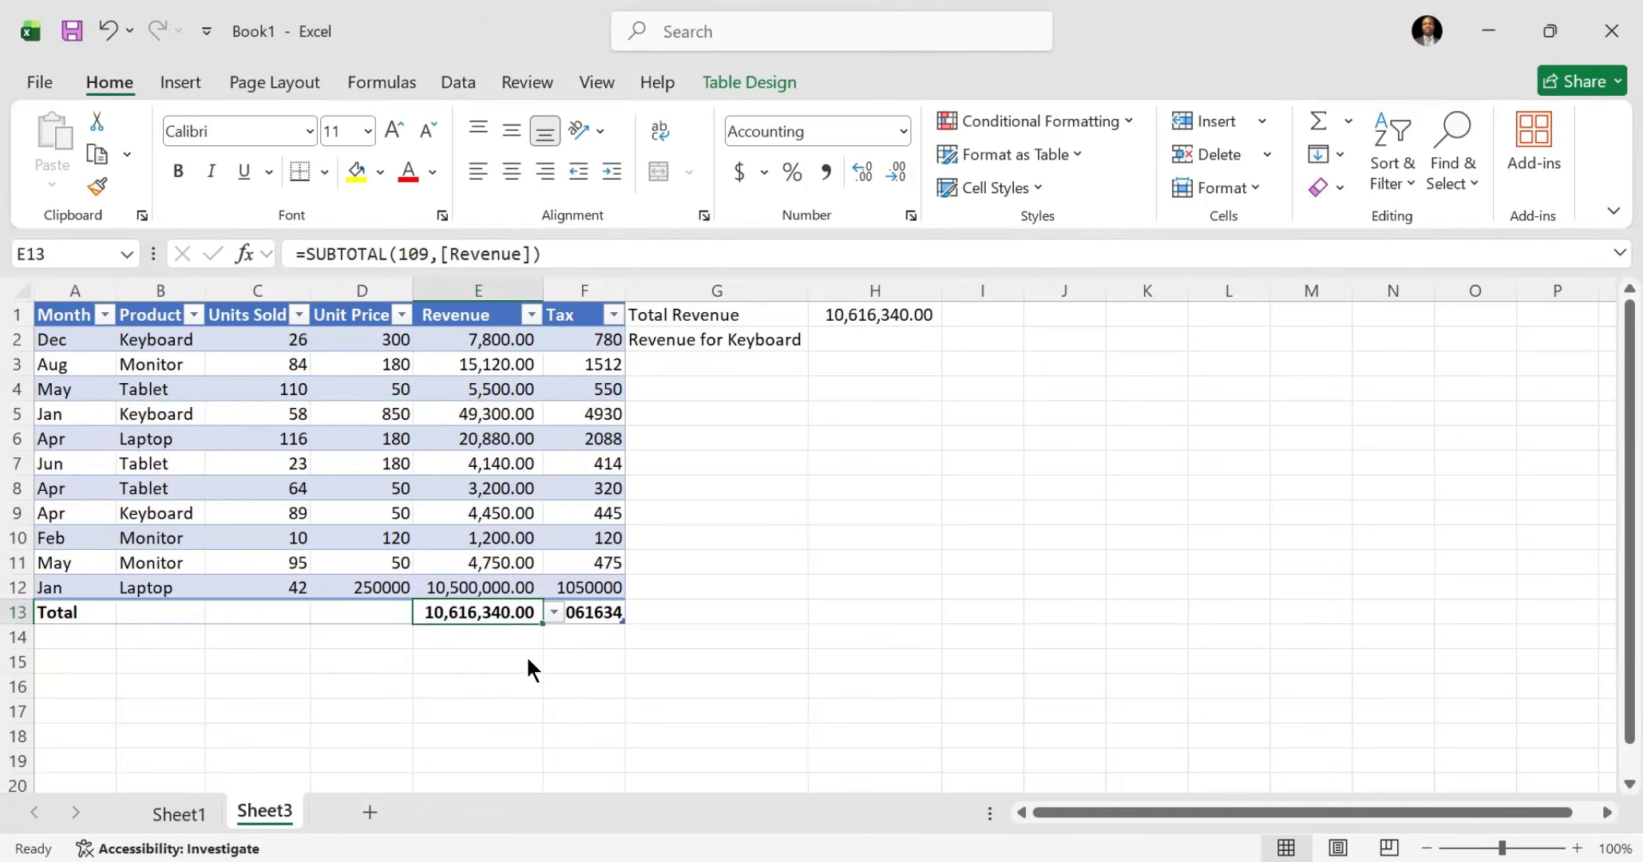
left_click(552, 613)
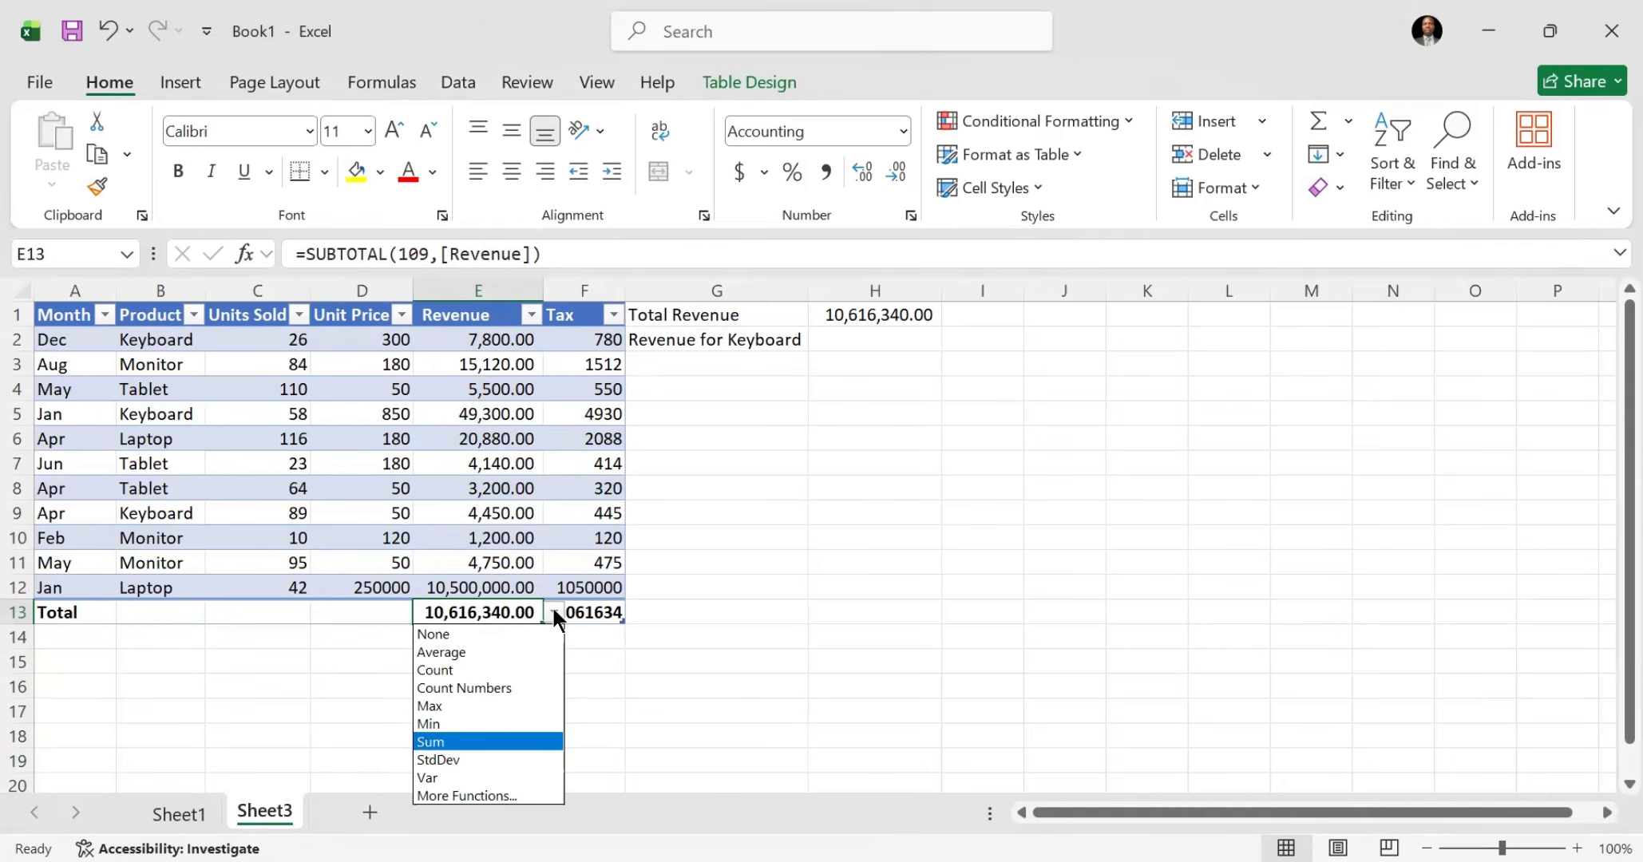
left_click(480, 653)
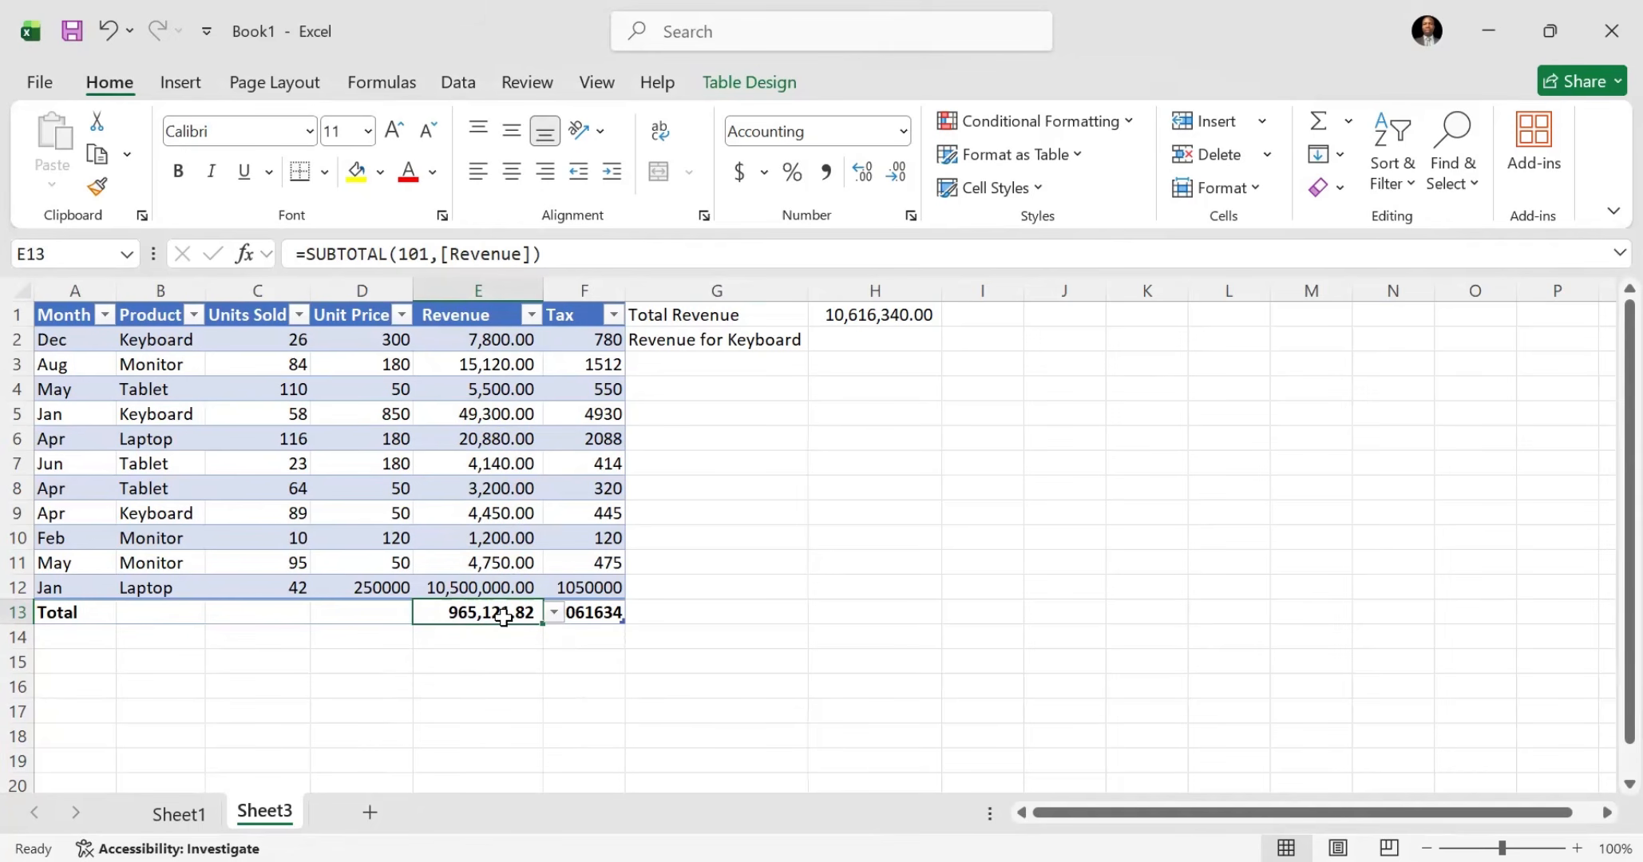
Step: Enter the label average in G3 on Sheet1, below Revenue for Keyboard
left_click(177, 816)
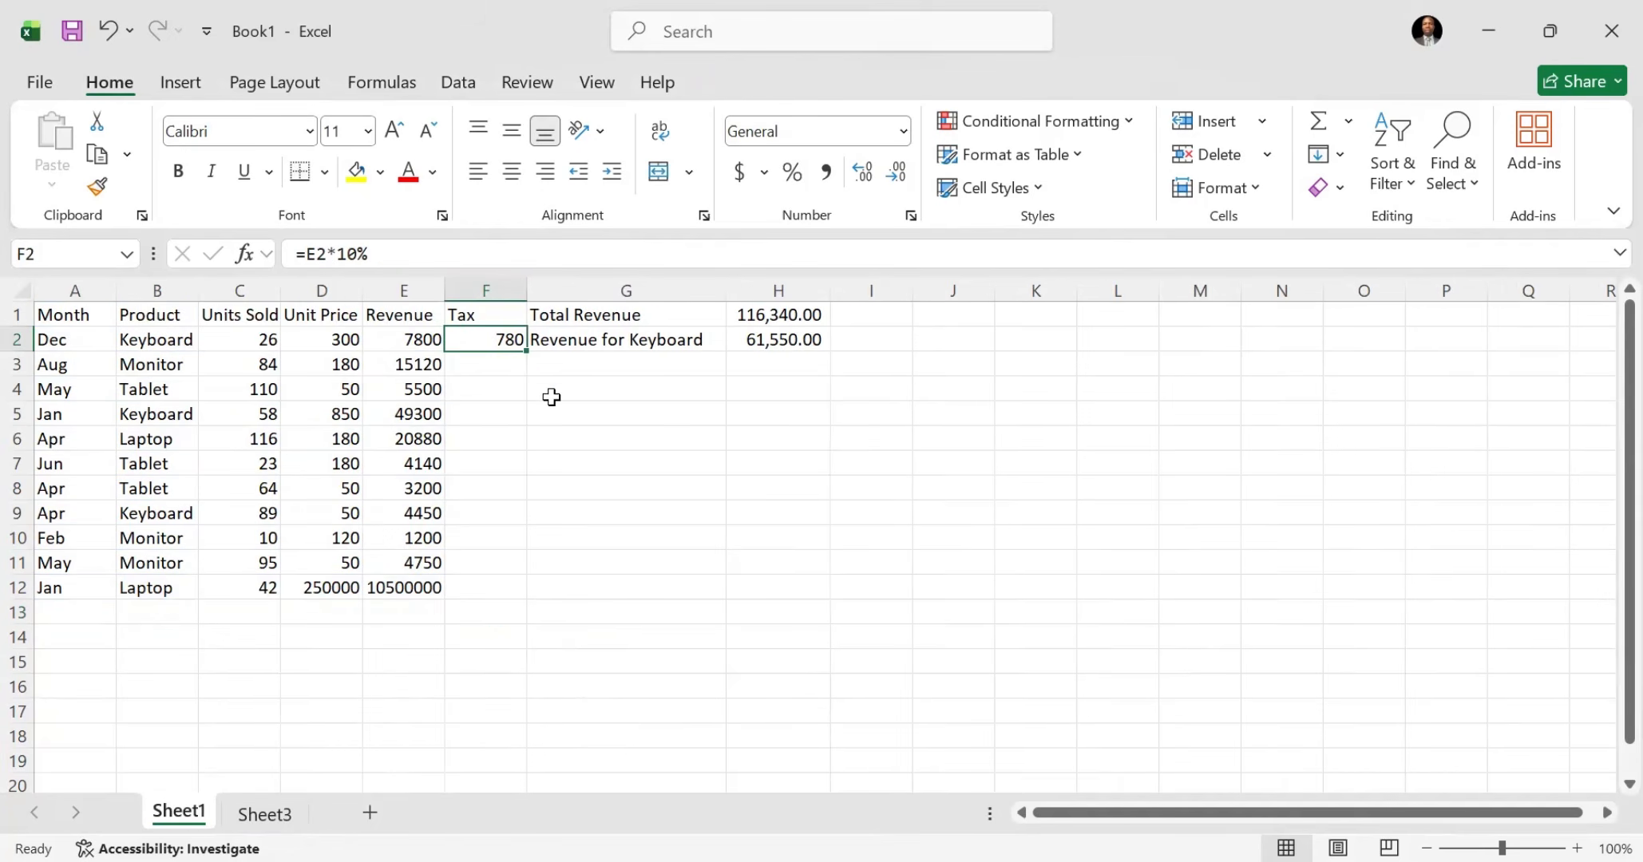
left_click(591, 358)
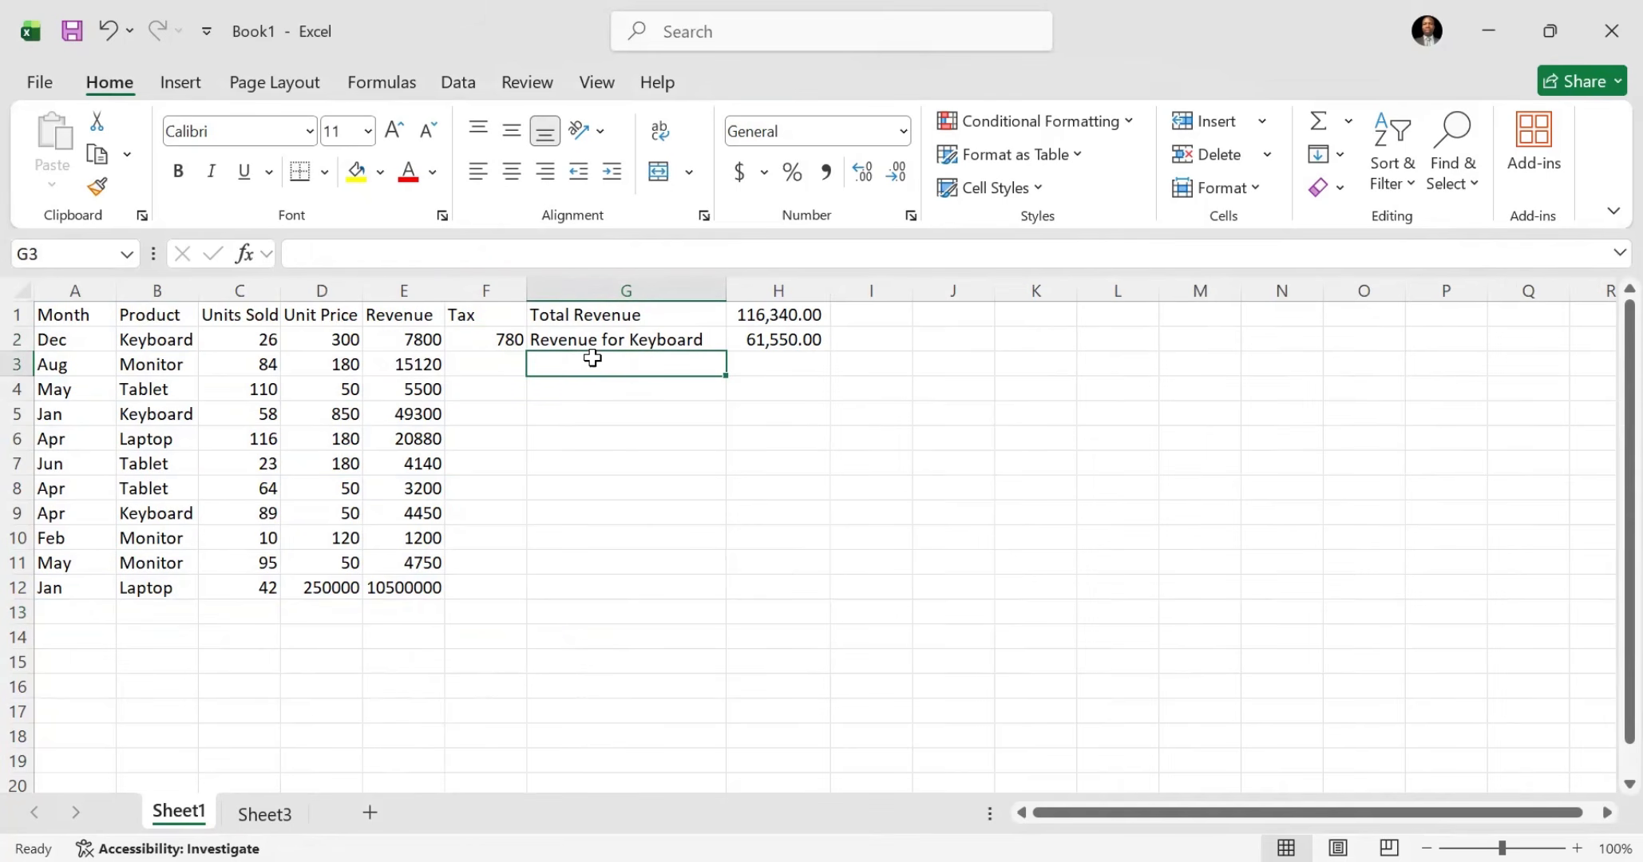
type("avel")
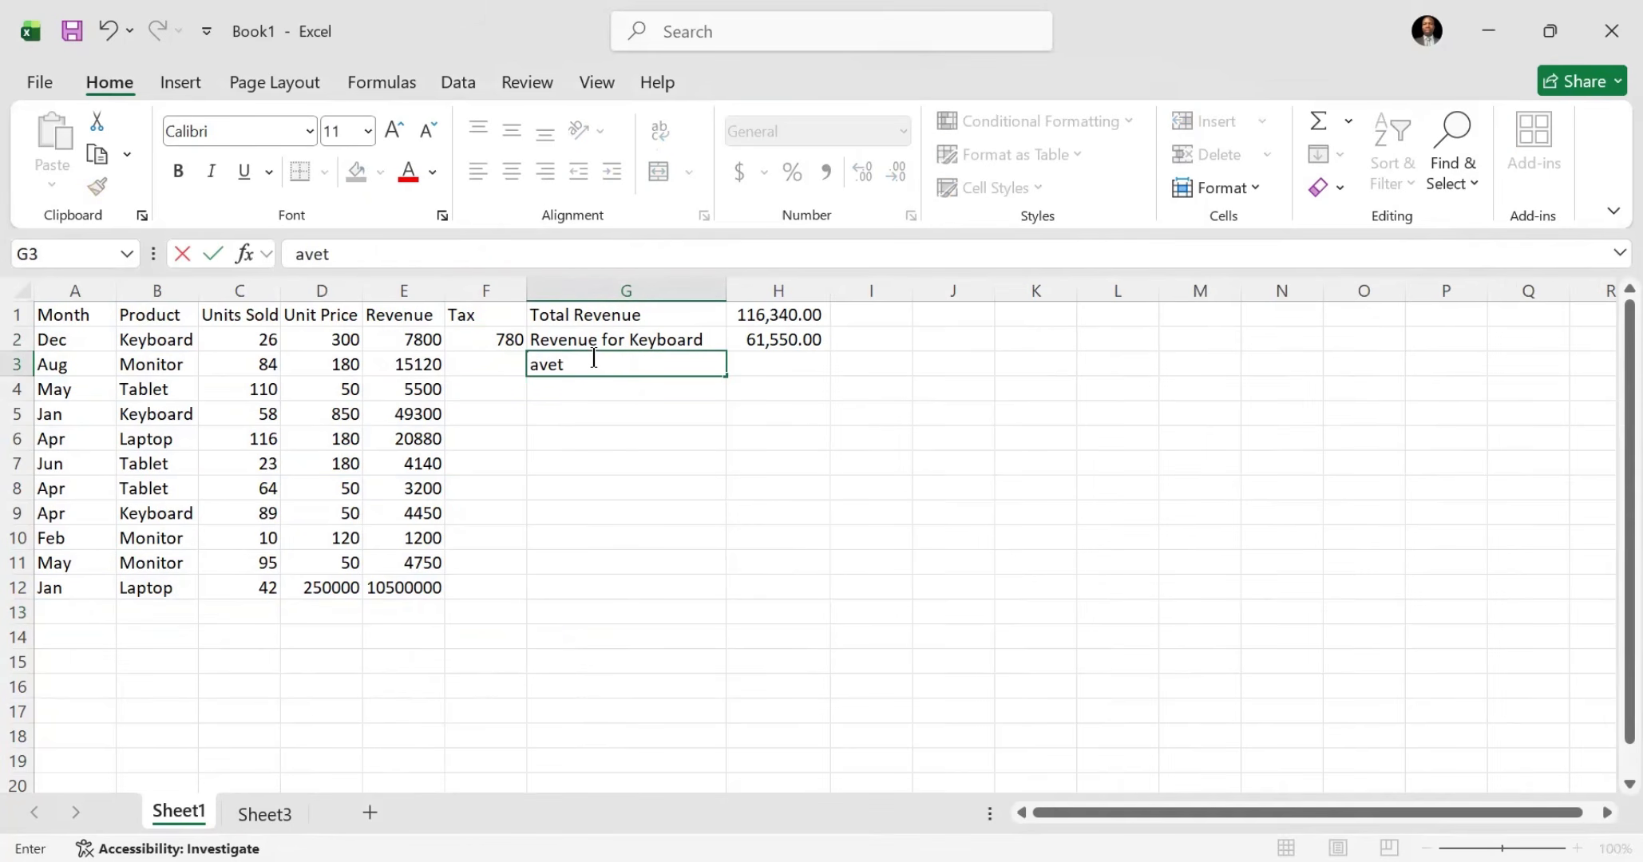
key("BackSpace")
type("rage")
key("Tab")
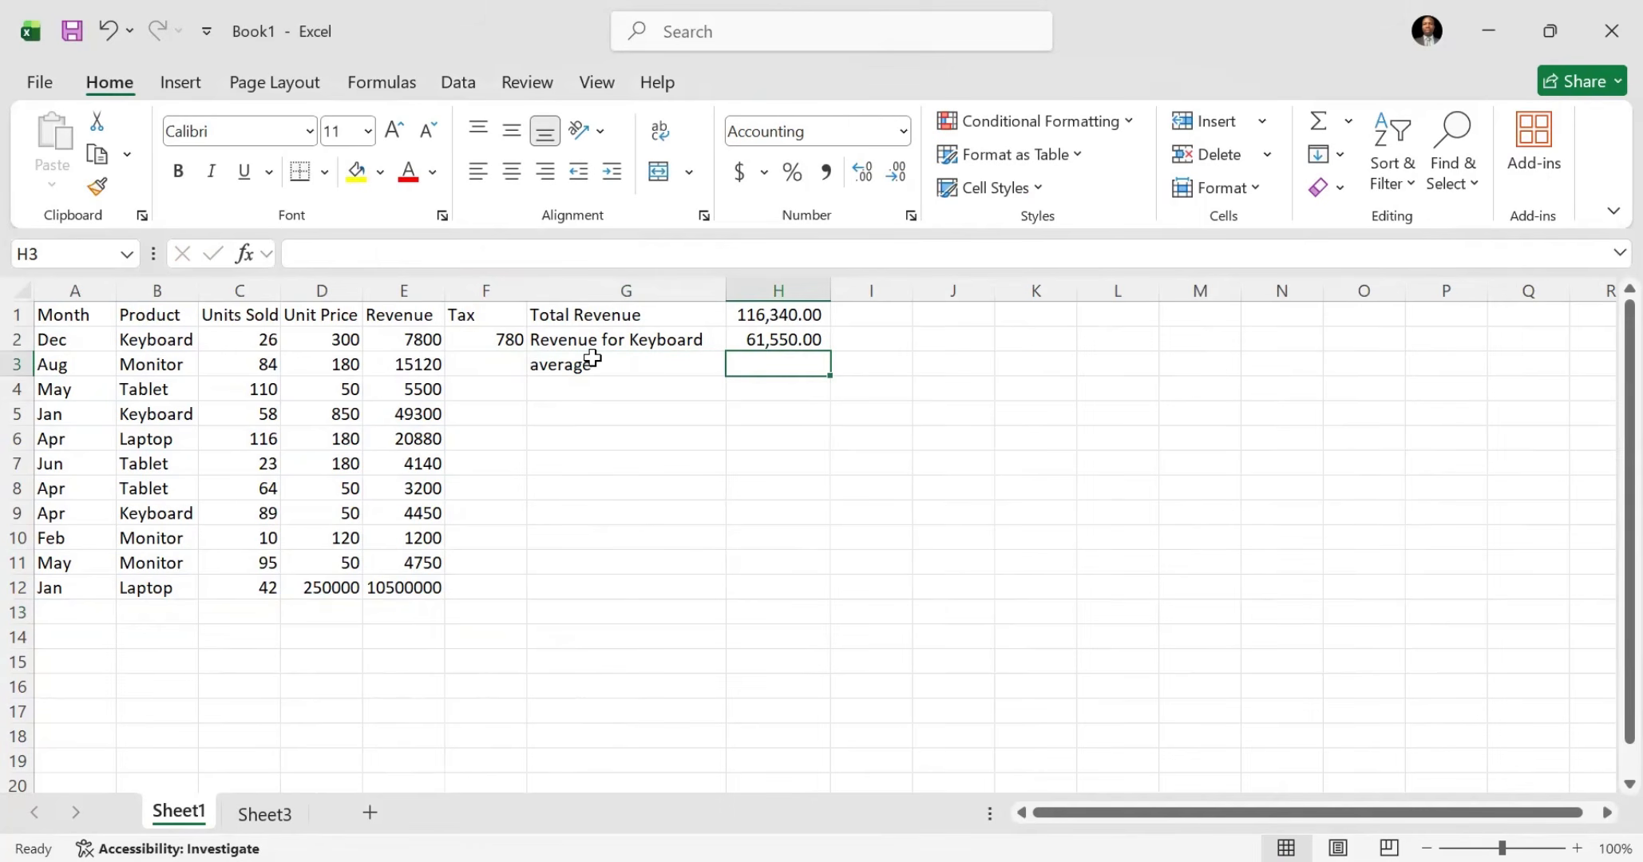
key("Return")
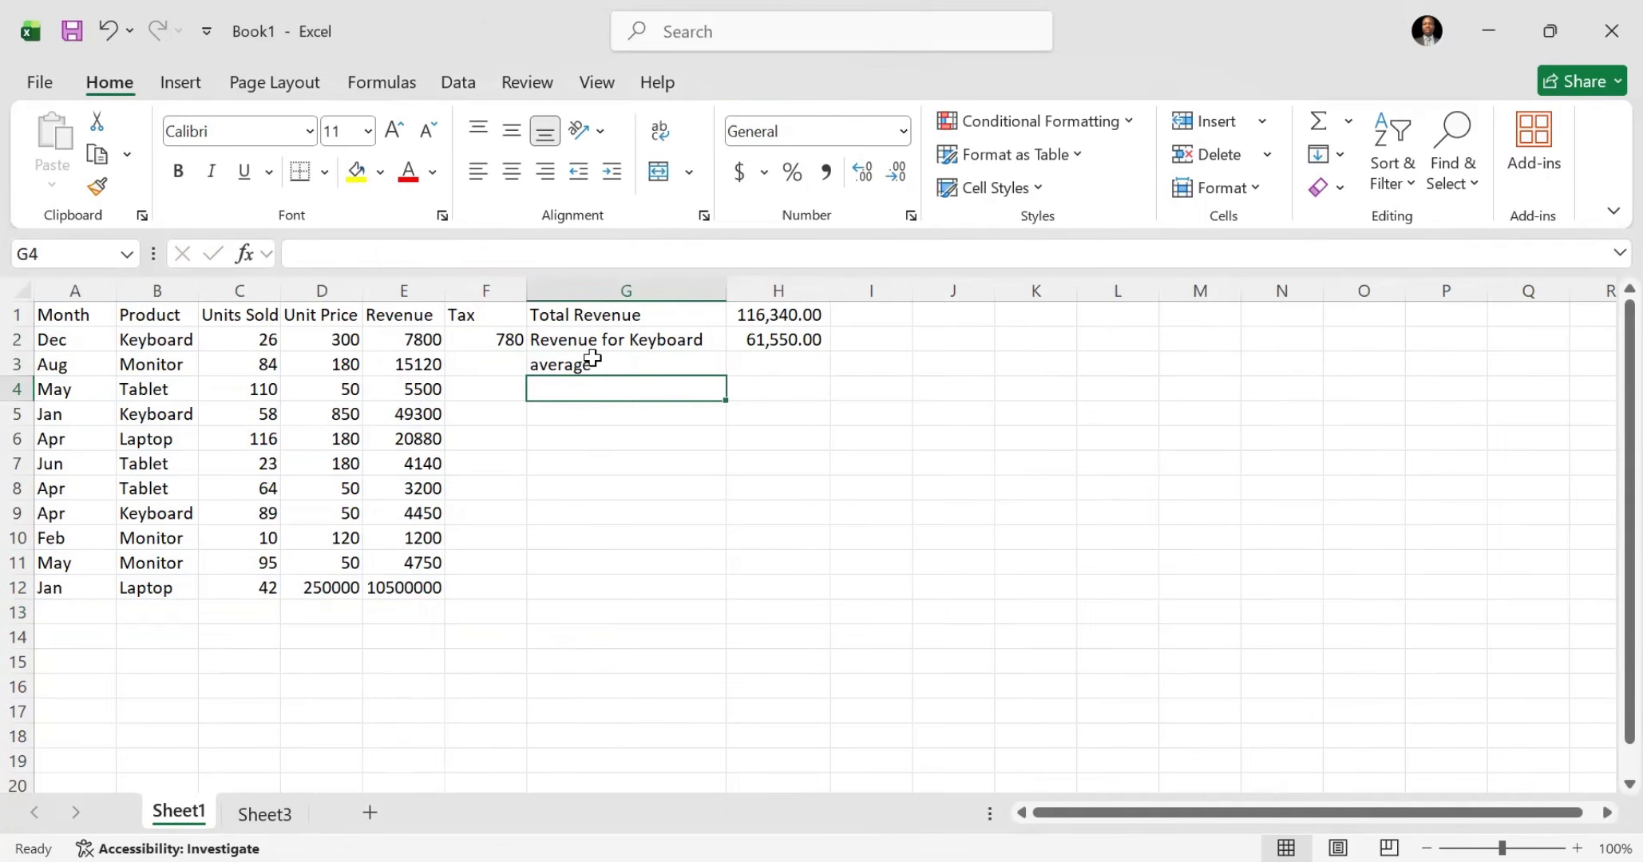
Step: Enter the labels Maximum in G4 and Min in G5 on Sheet1
type("Ma")
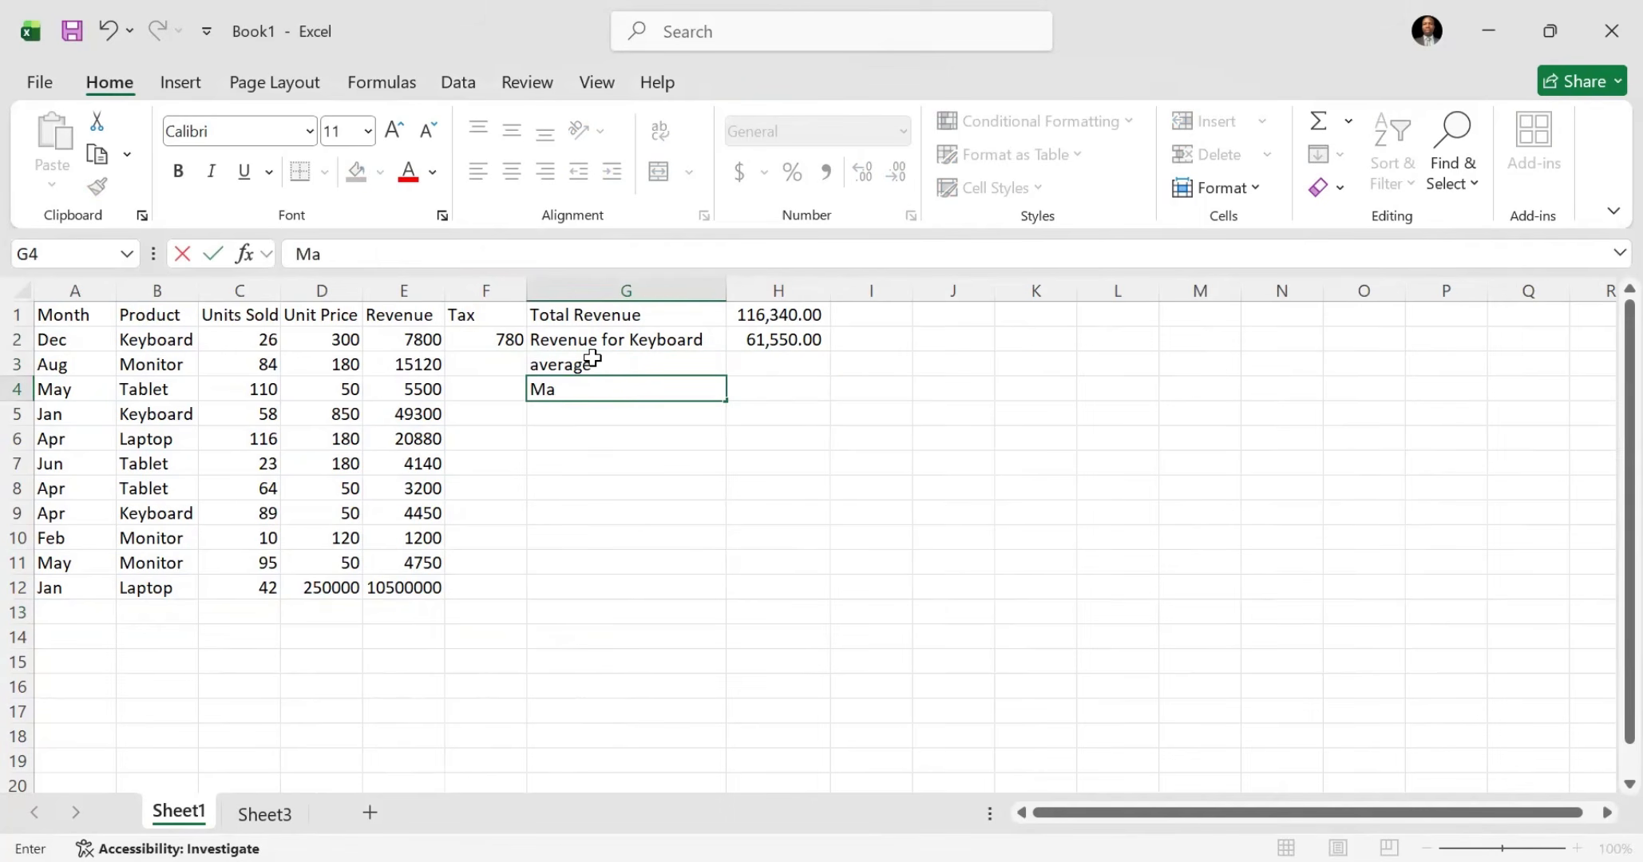
type("ximum")
key("Tab")
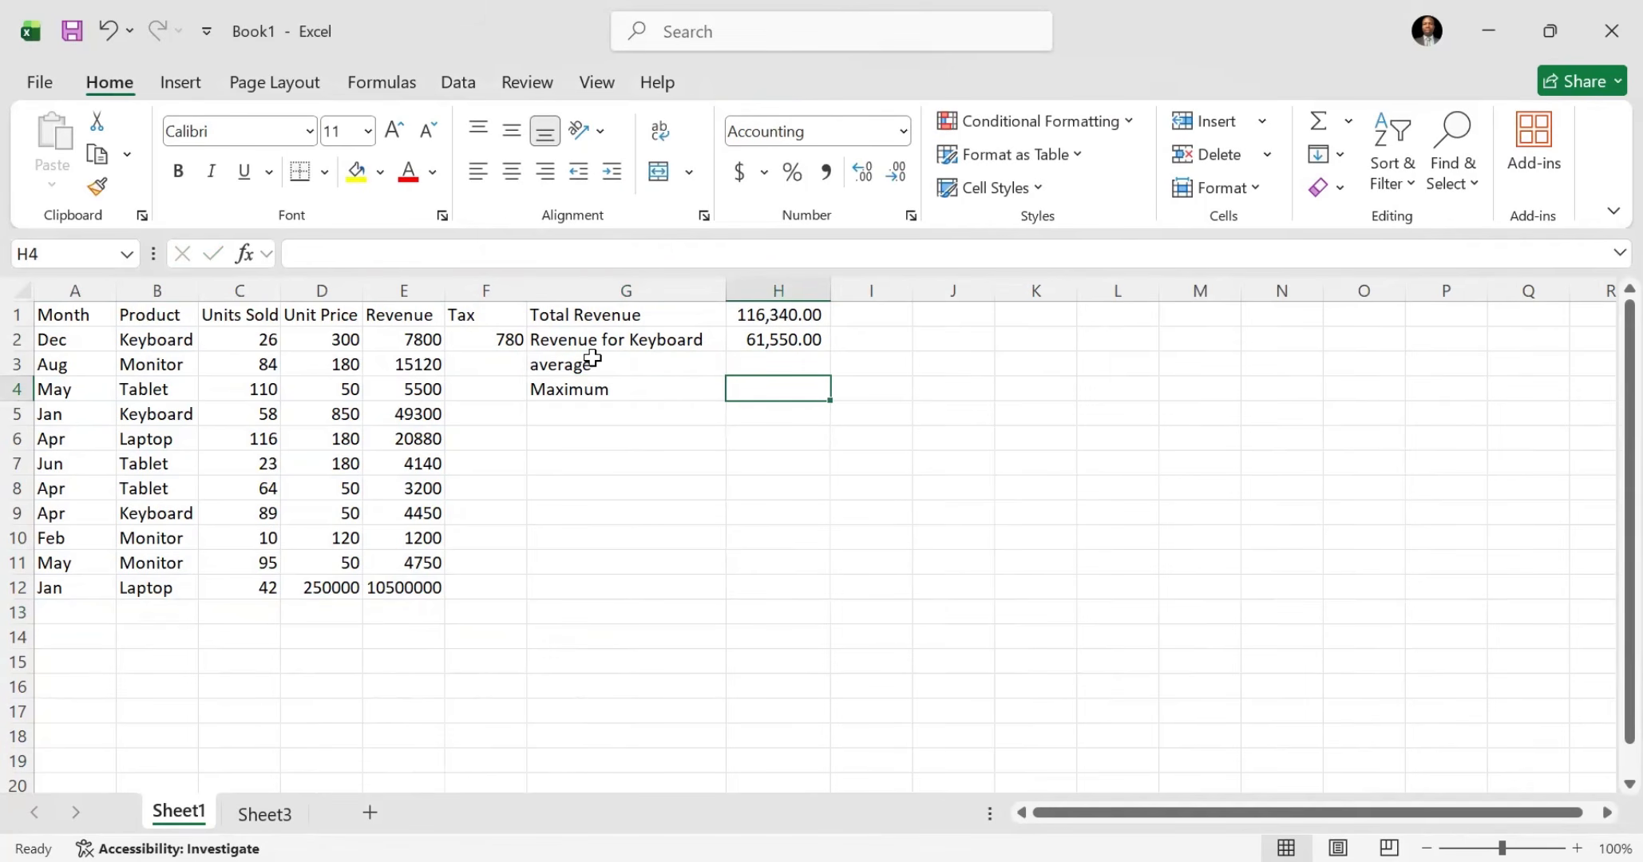
key("Return")
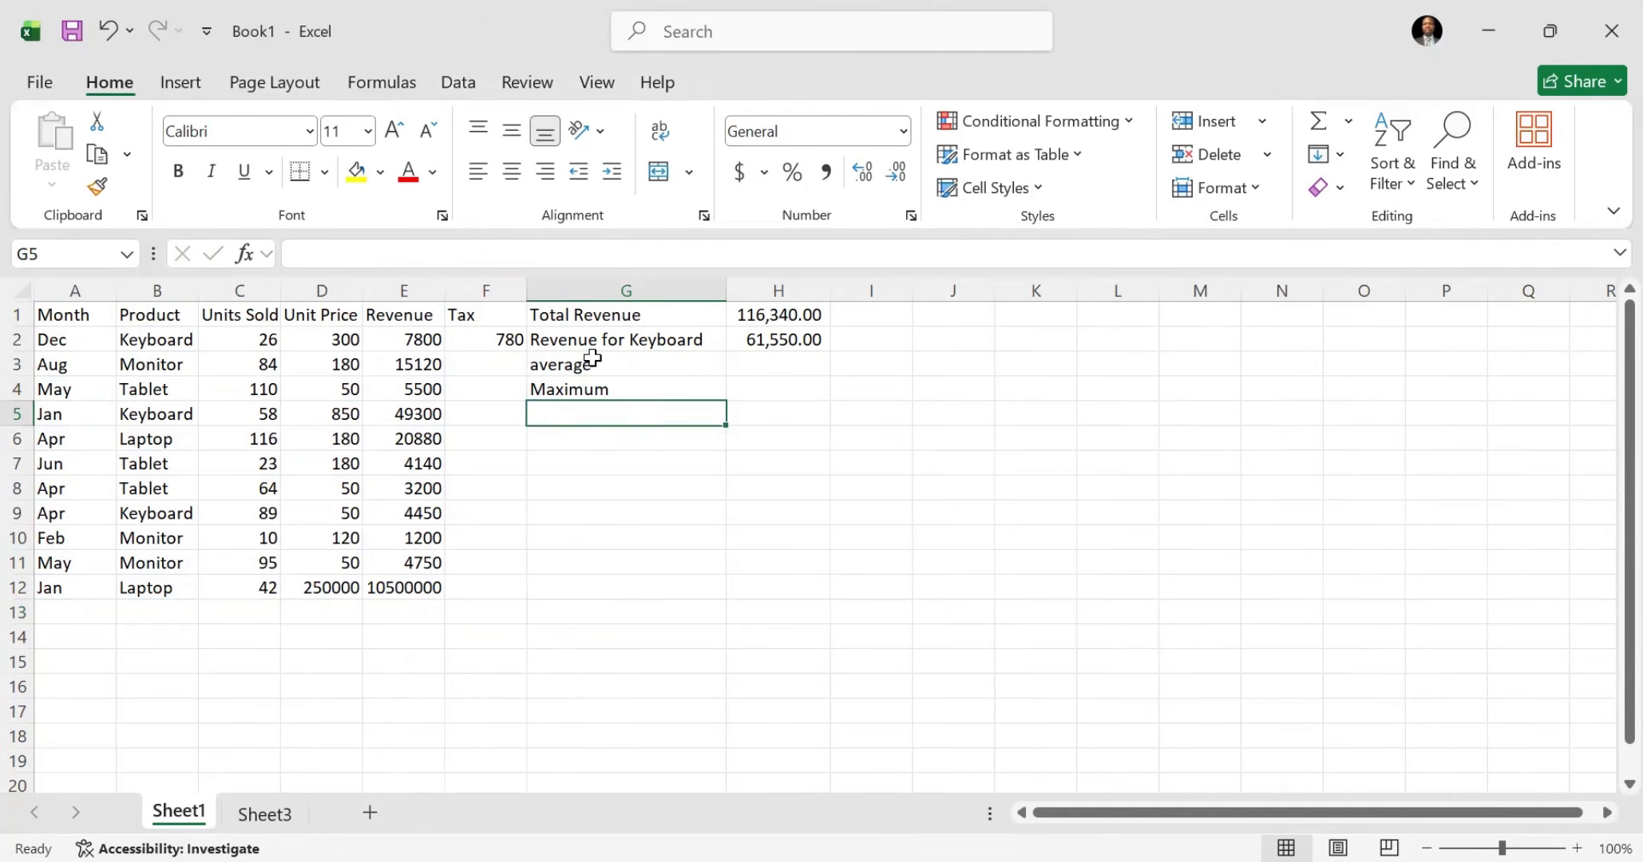
type("Min")
key("Tab")
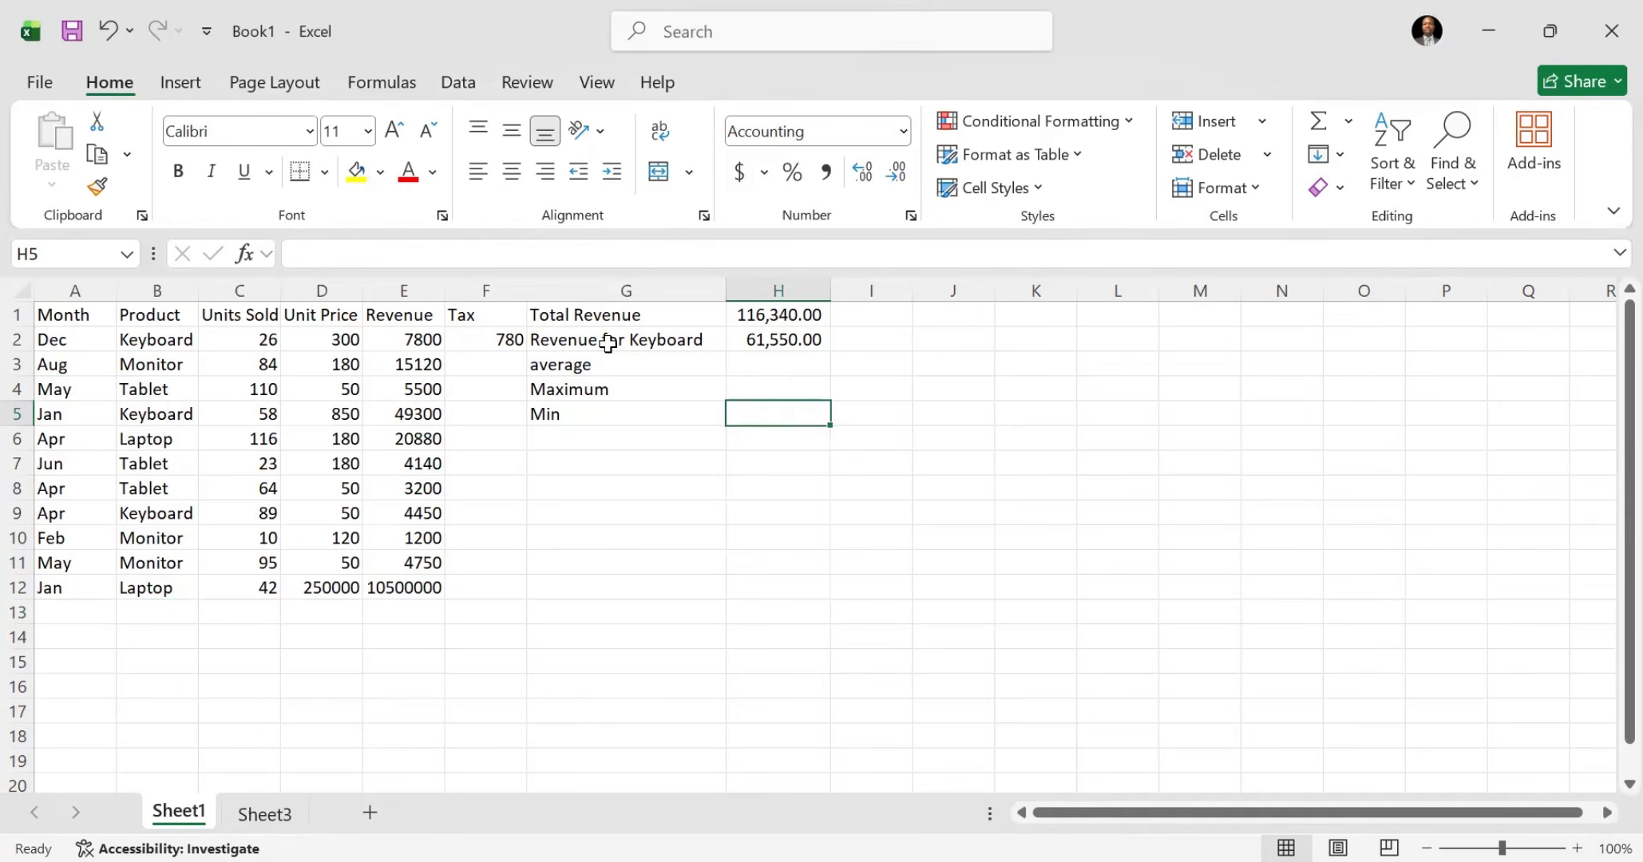
Step: Try Max as the Unit Price summary in D13 of the Sheet3 table, and set it to Sum
left_click(257, 814)
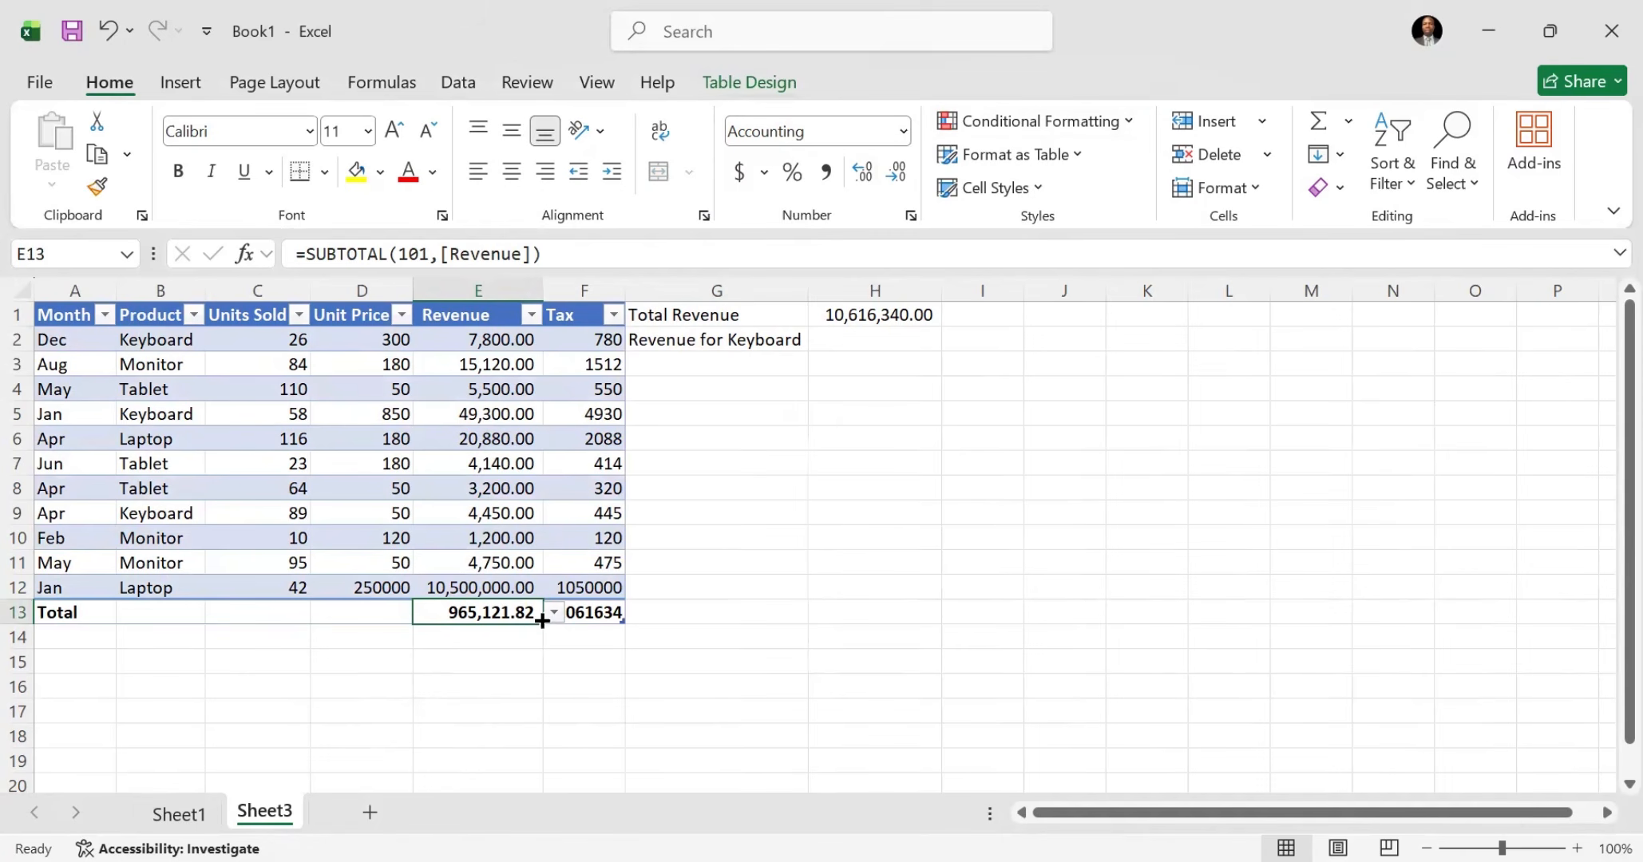
left_click(369, 625)
left_click(423, 612)
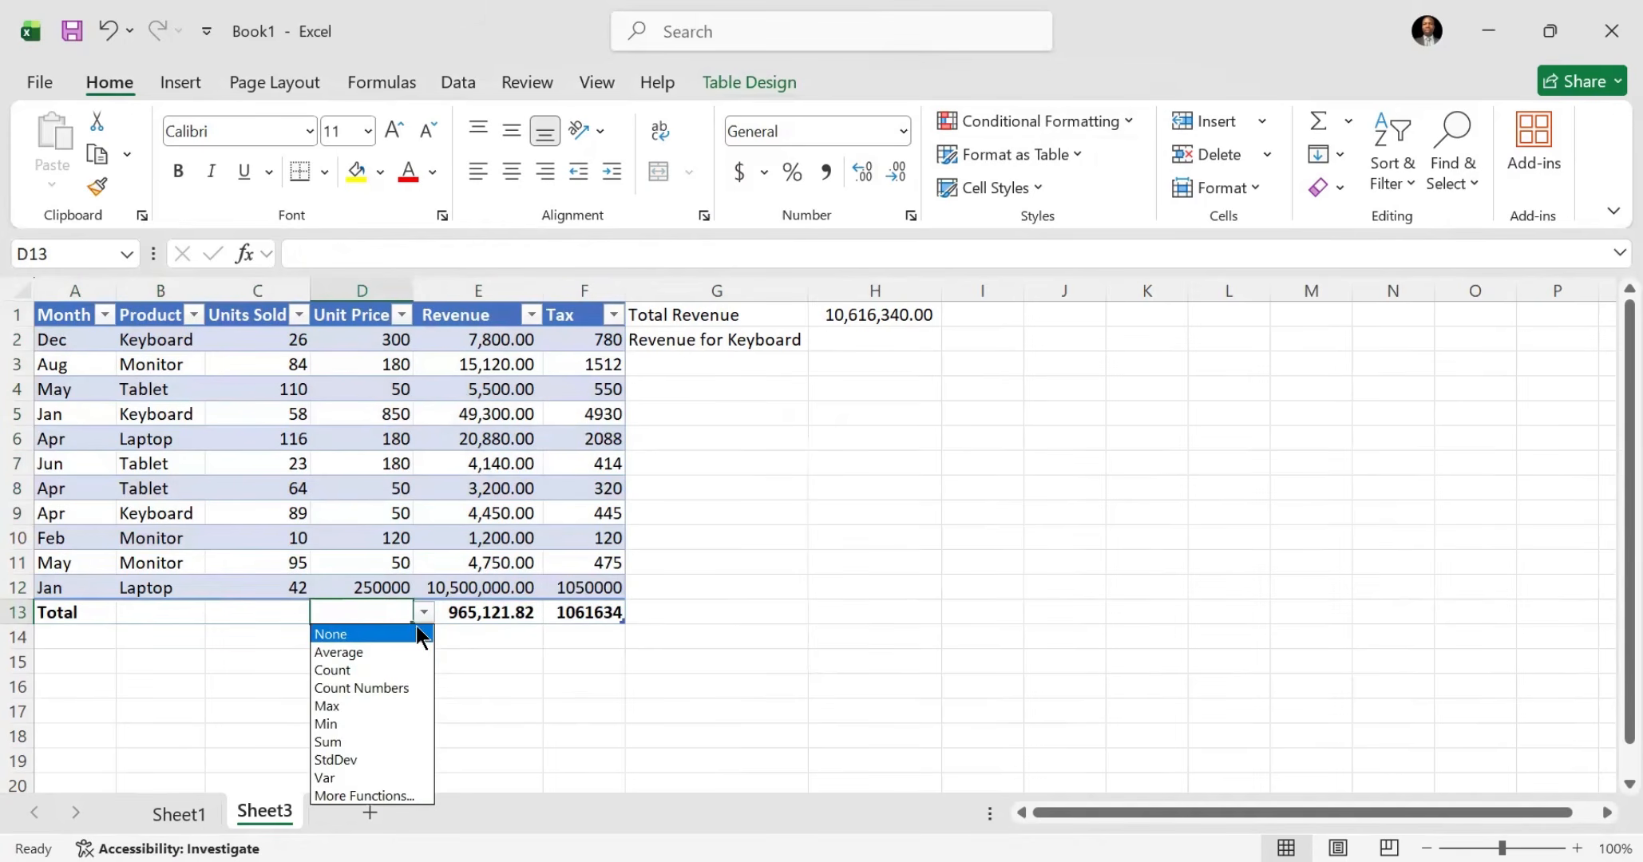
key("Return")
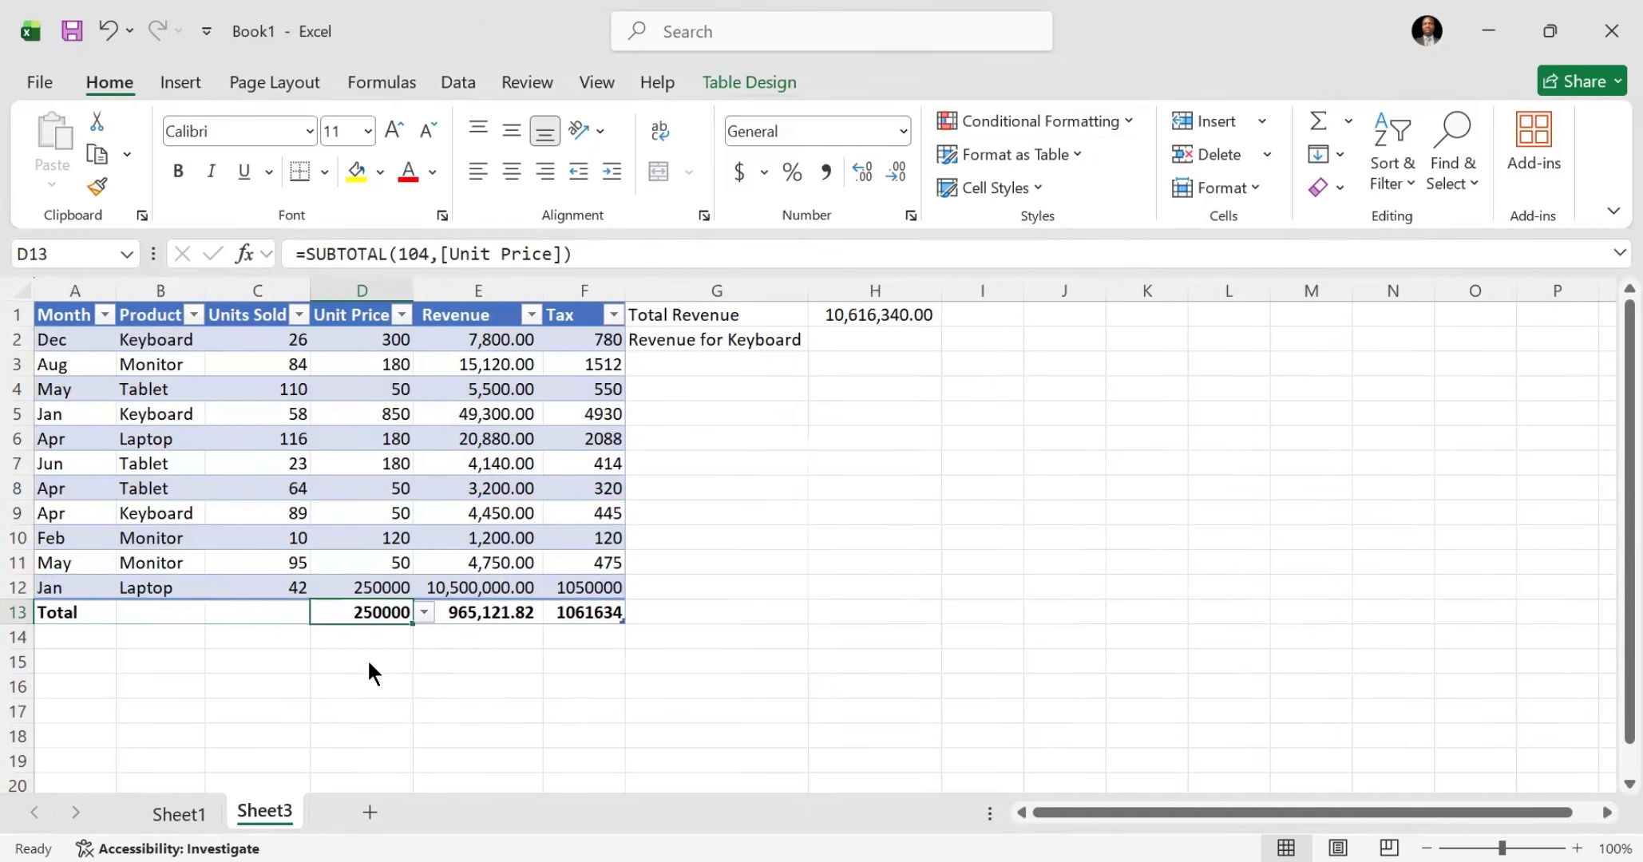
left_click(424, 612)
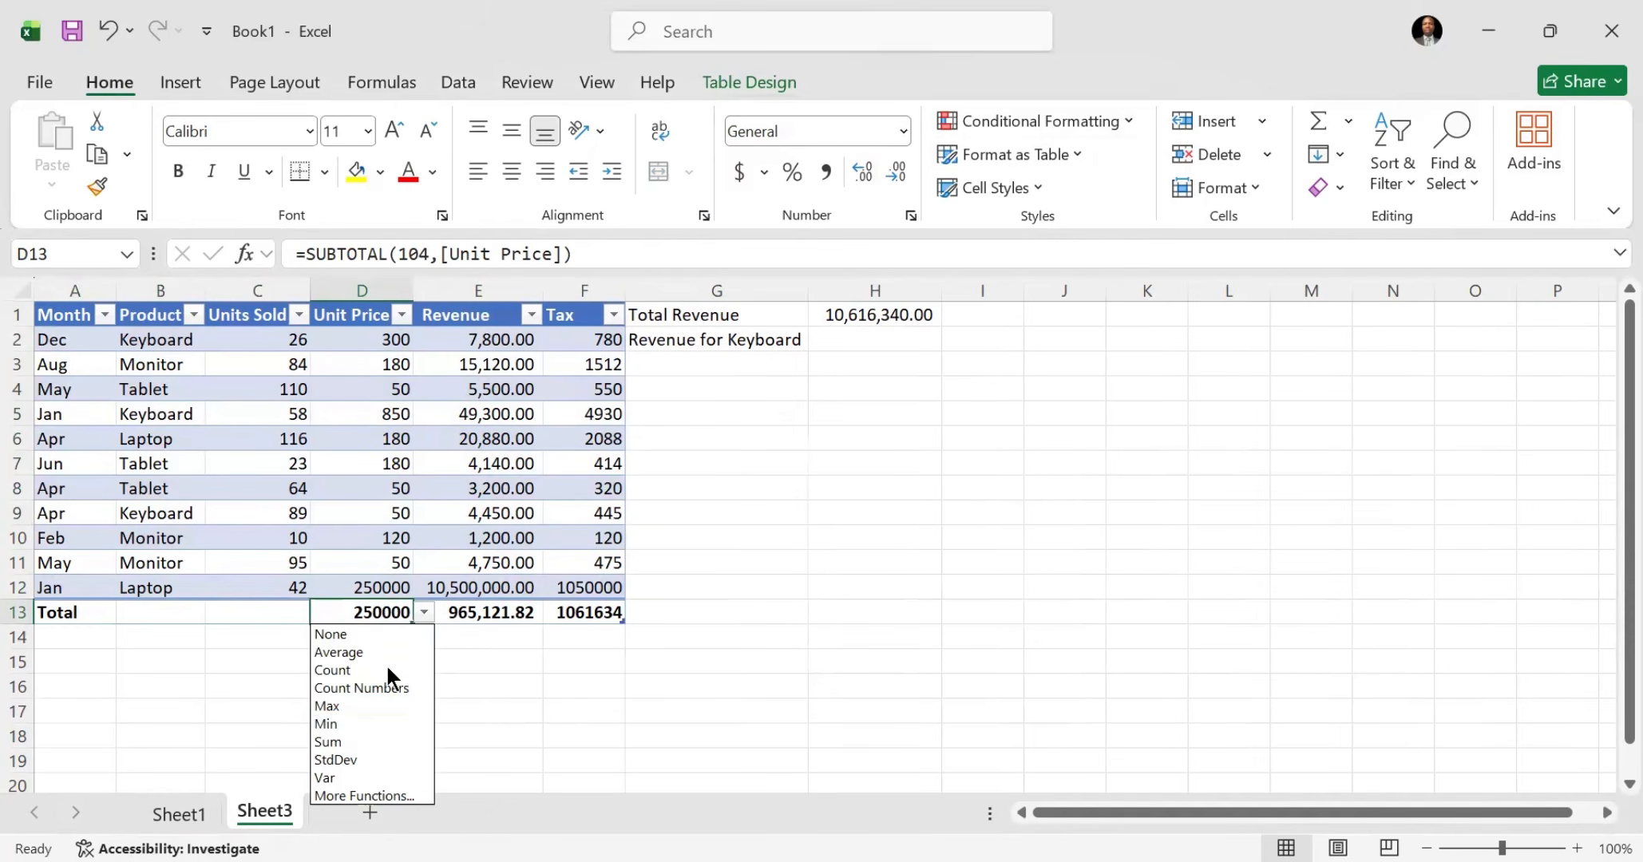
key("Down")
key("Down")
key("Down")
key("Up")
key("Return")
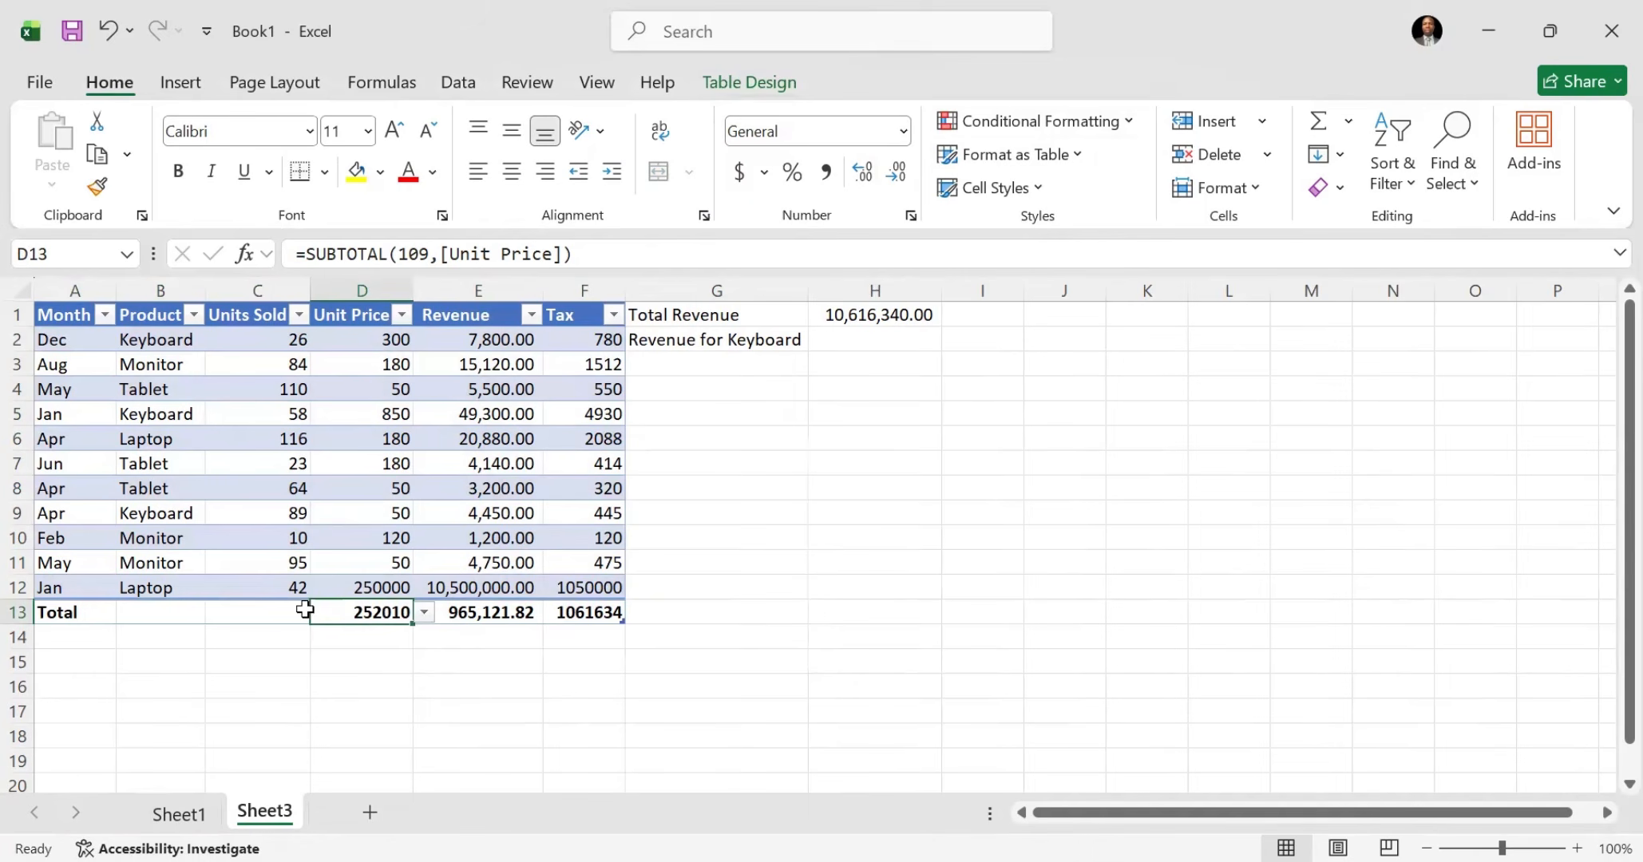
Step: Set the Units Sold summary in the Sheet3 table's total row, cell C13, to Sum
left_click(247, 614)
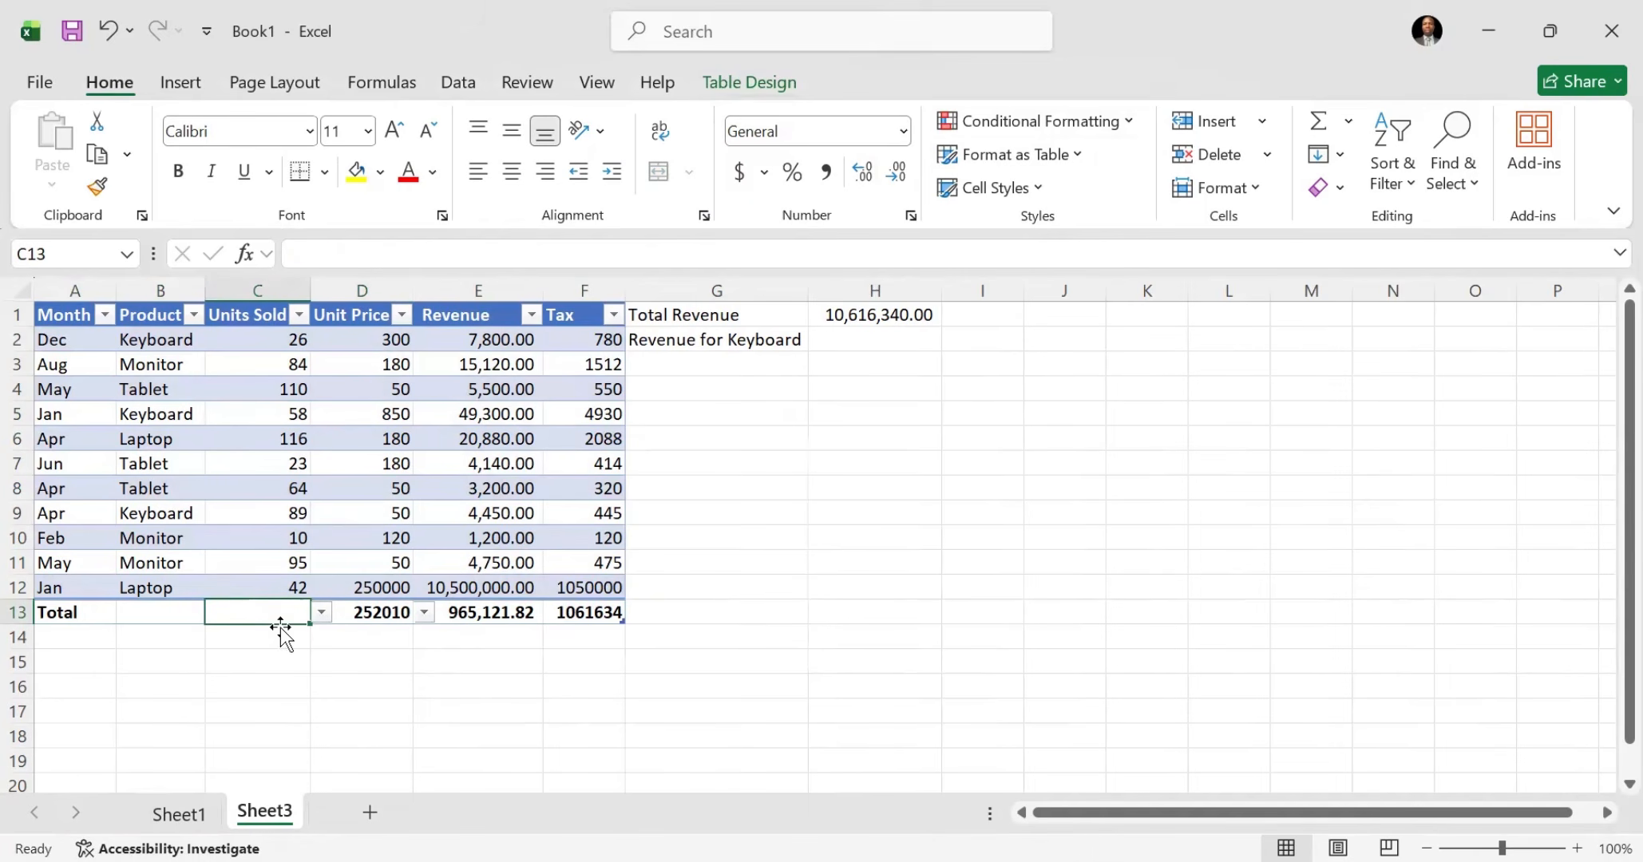
left_click(320, 612)
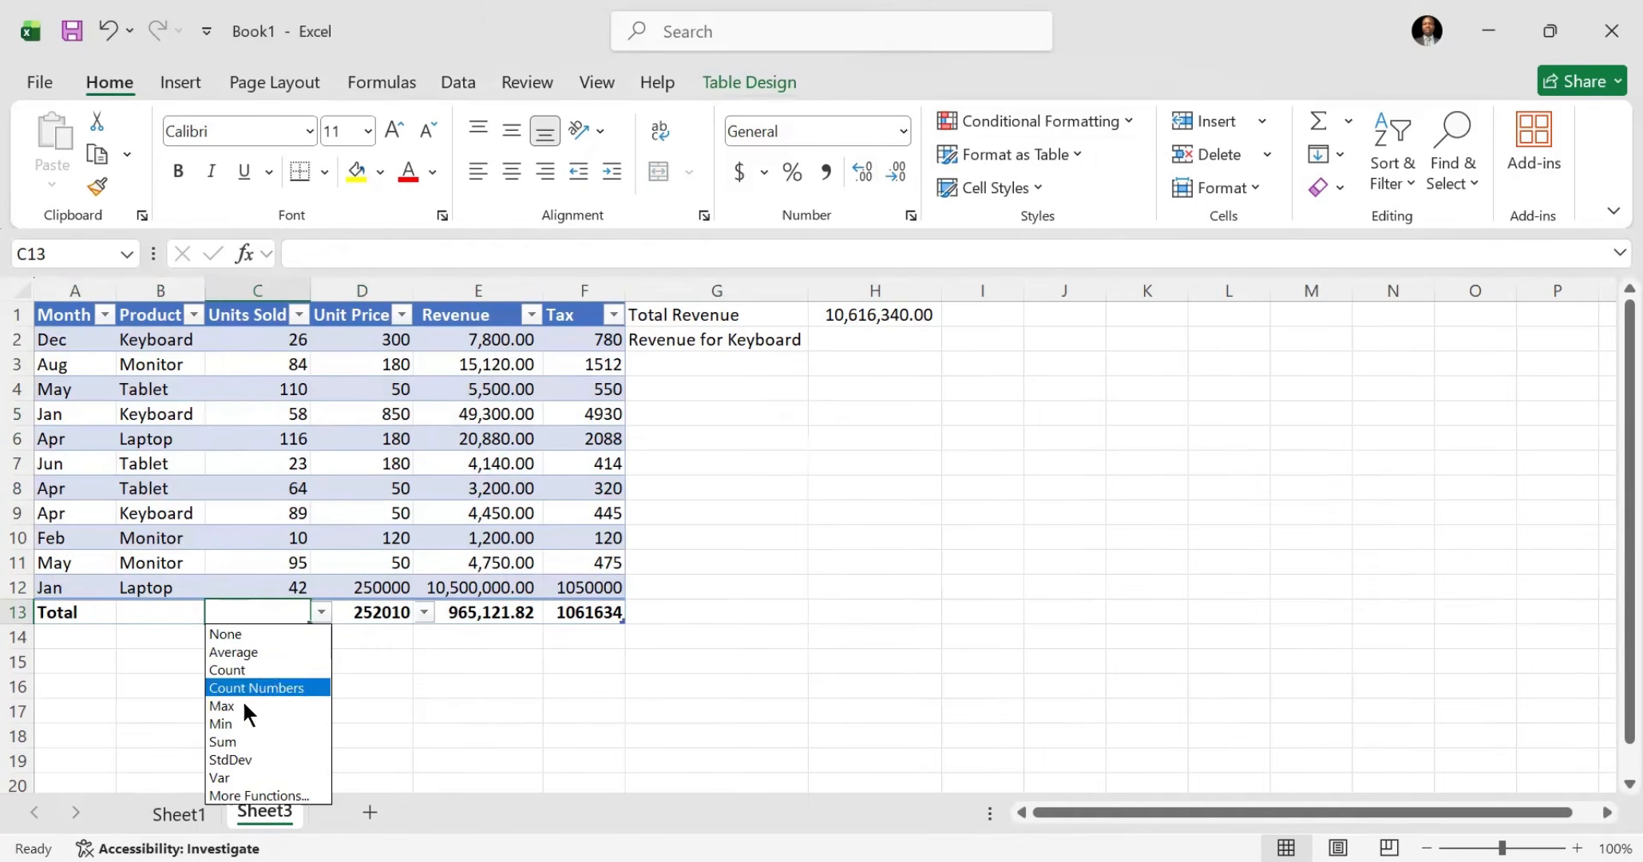
left_click(240, 742)
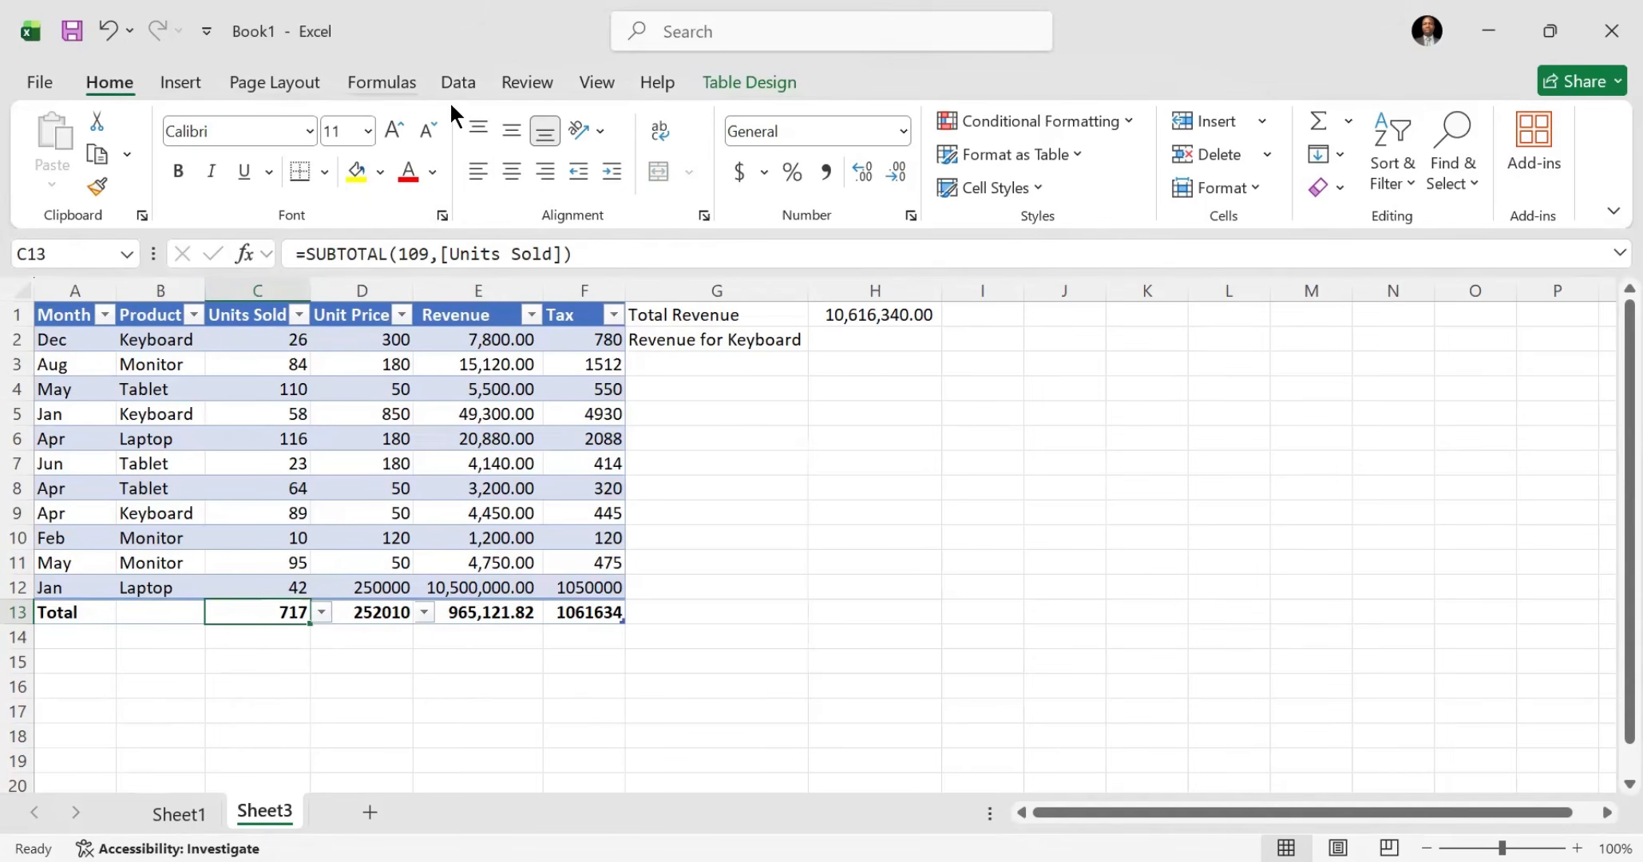
left_click(301, 316)
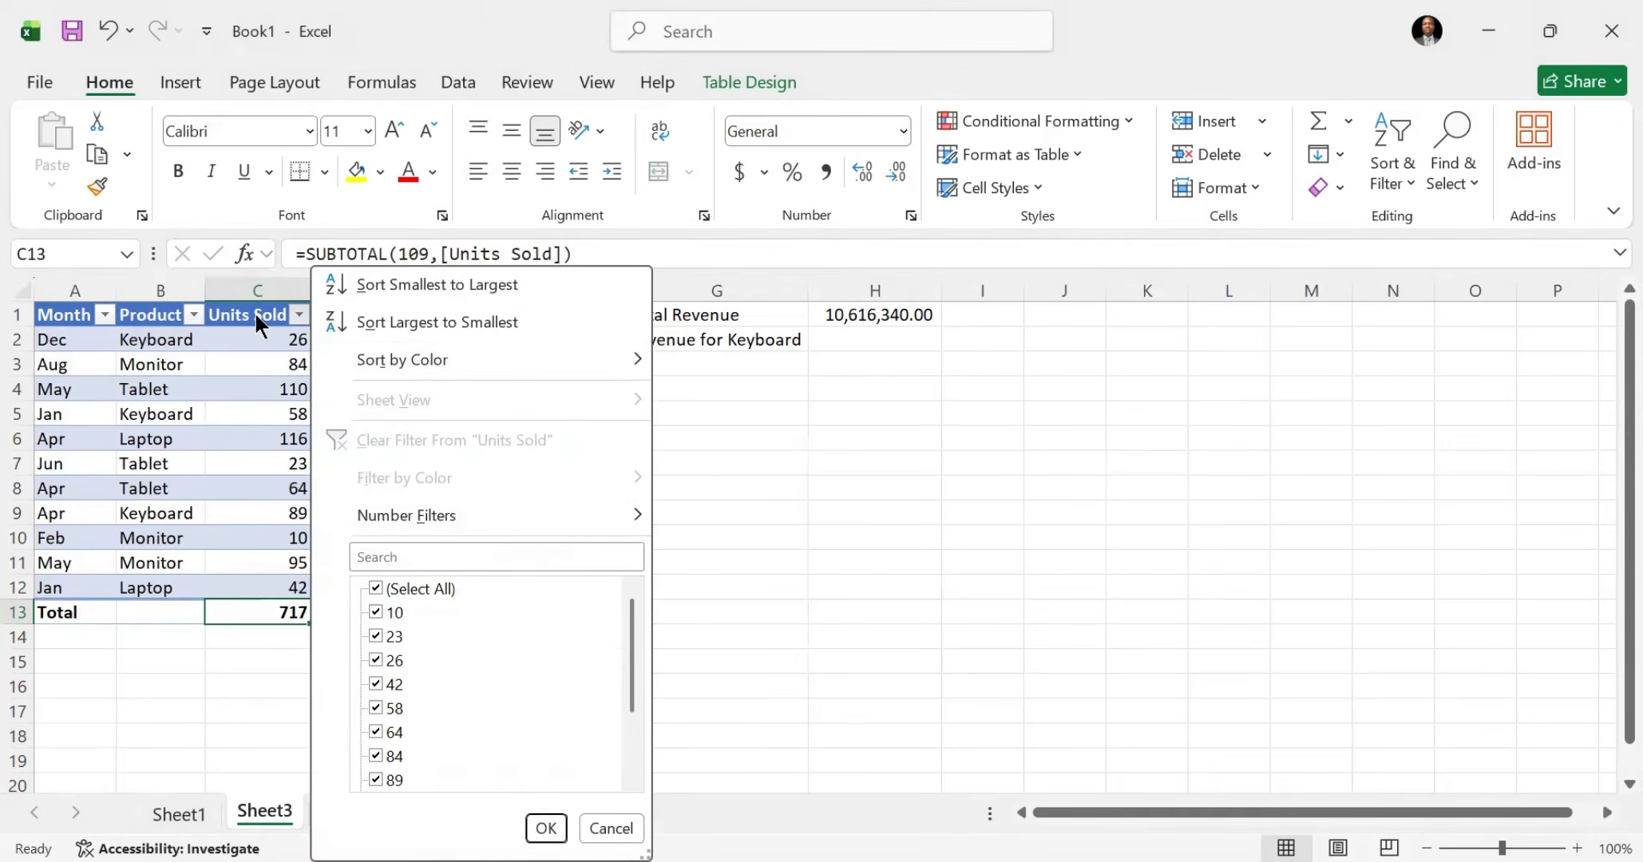
left_click(255, 314)
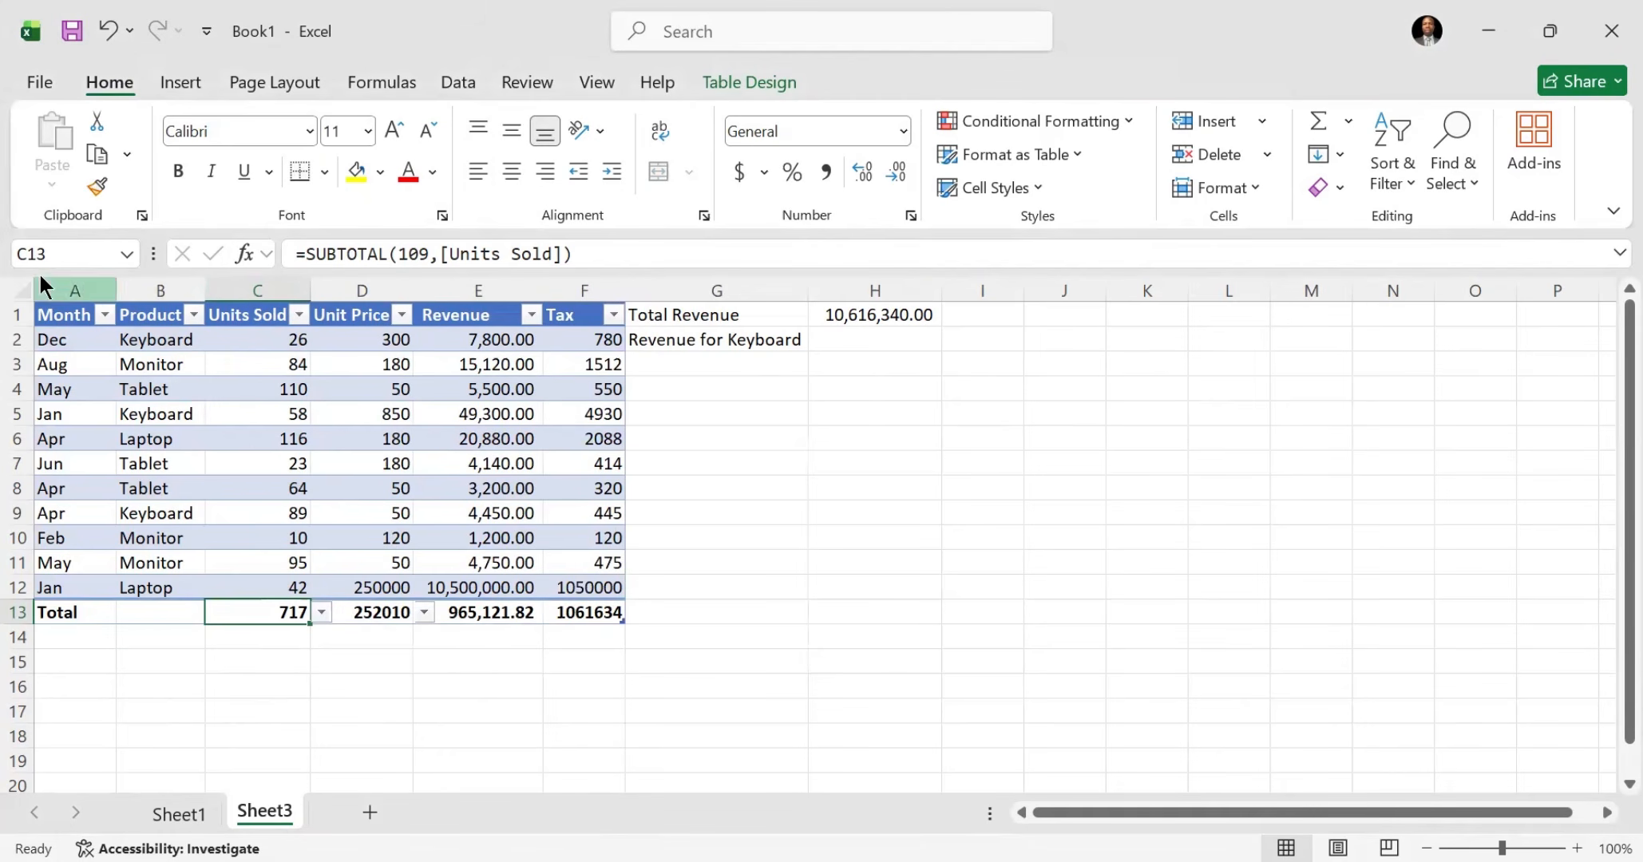
Step: Filter the Sheet3 table's Product column to Monitor only, and check the Unit Price and Revenue summaries in the total row
left_click(193, 314)
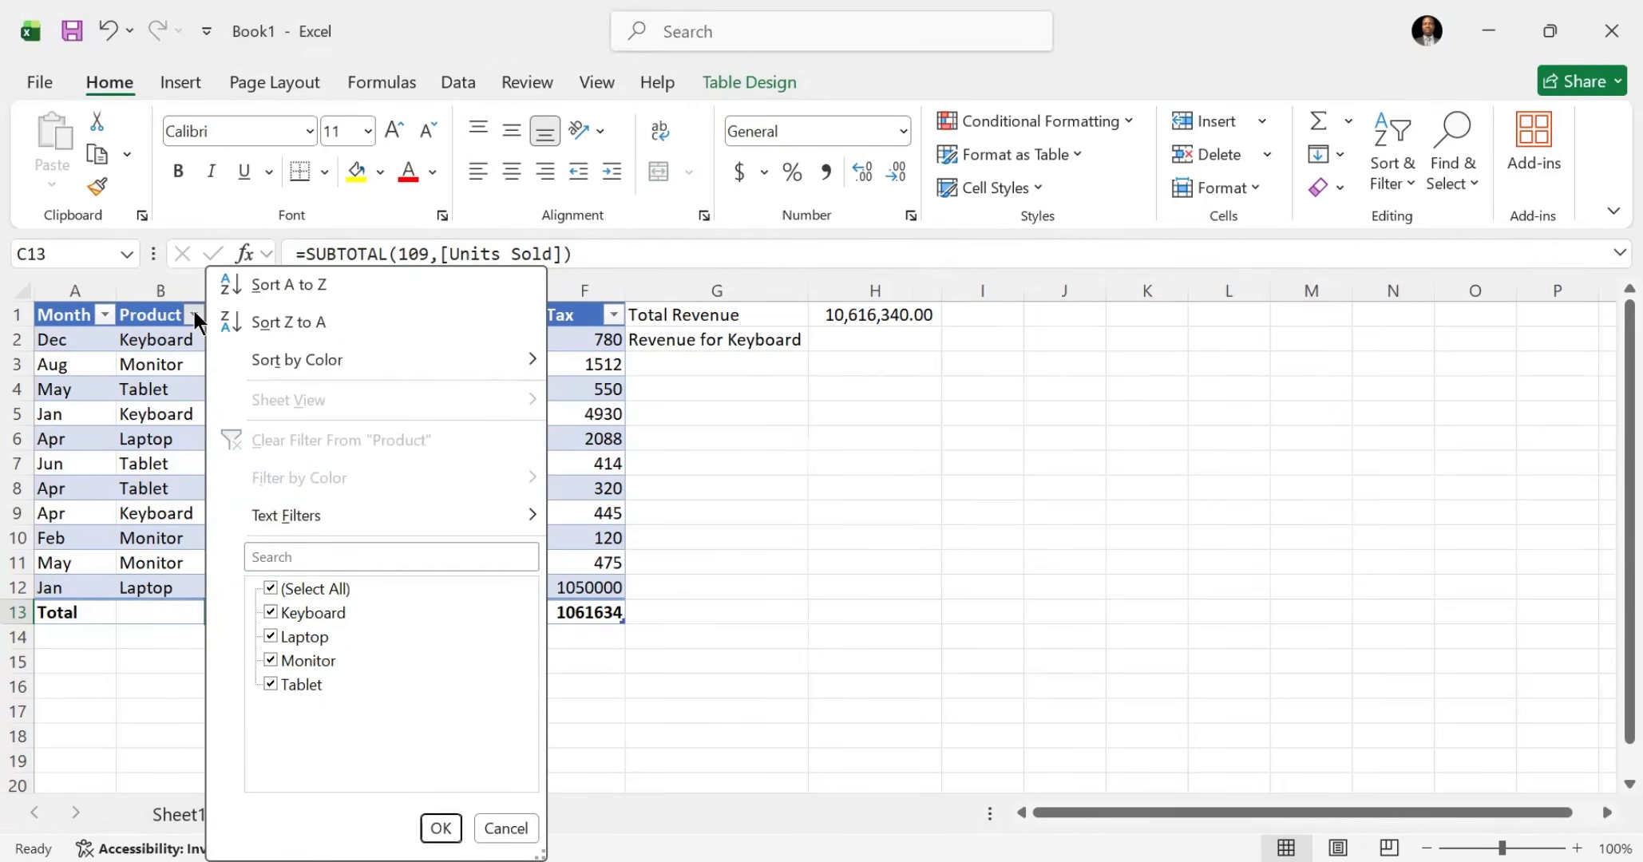
left_click(270, 588)
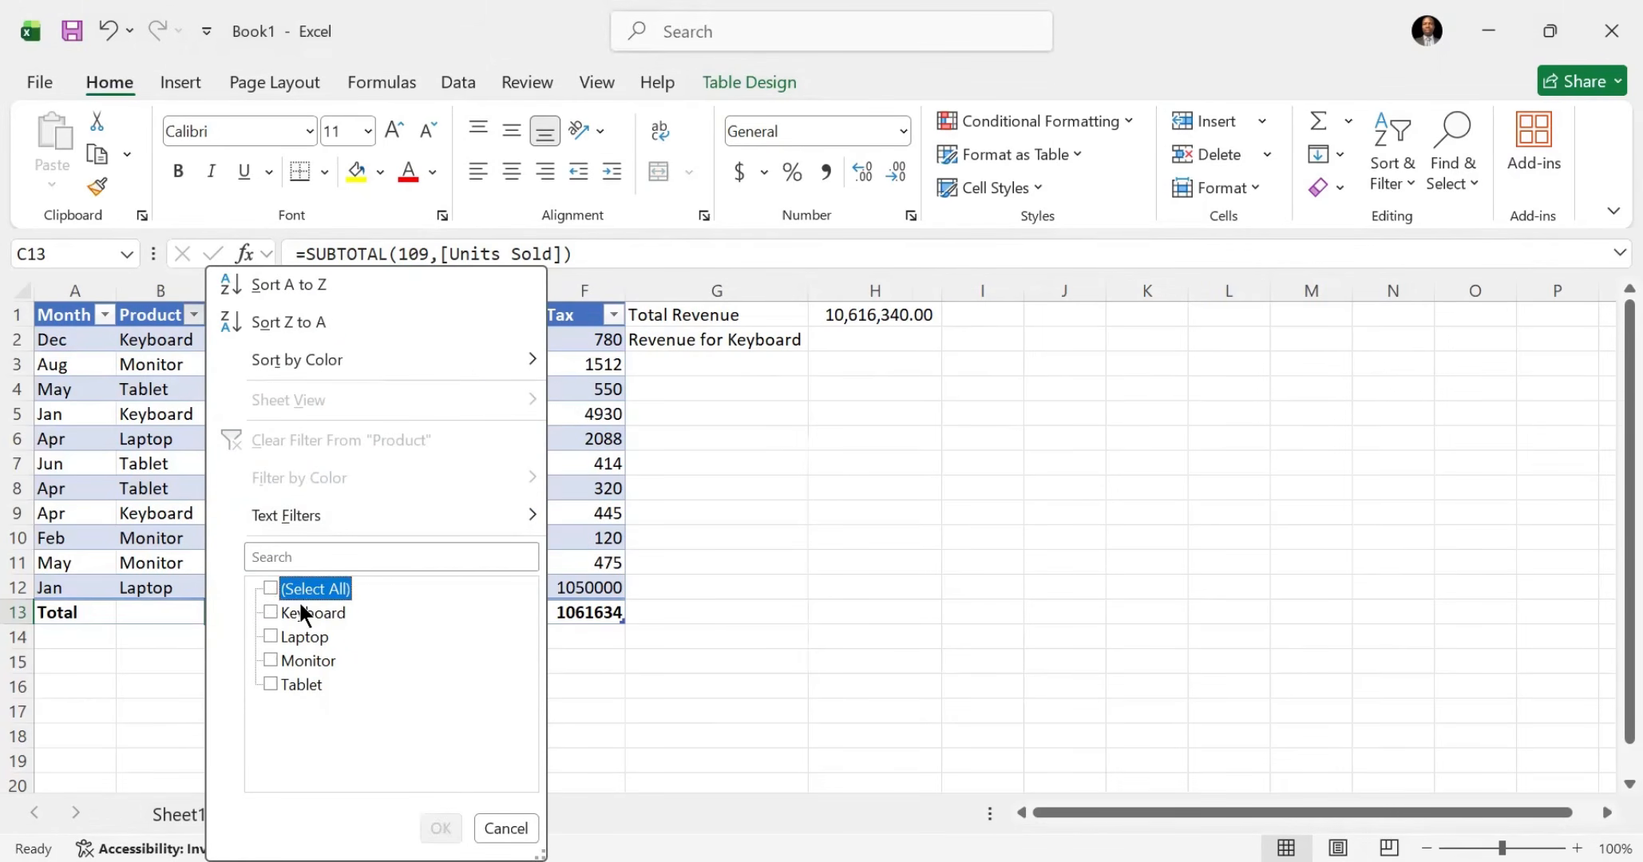
left_click(270, 659)
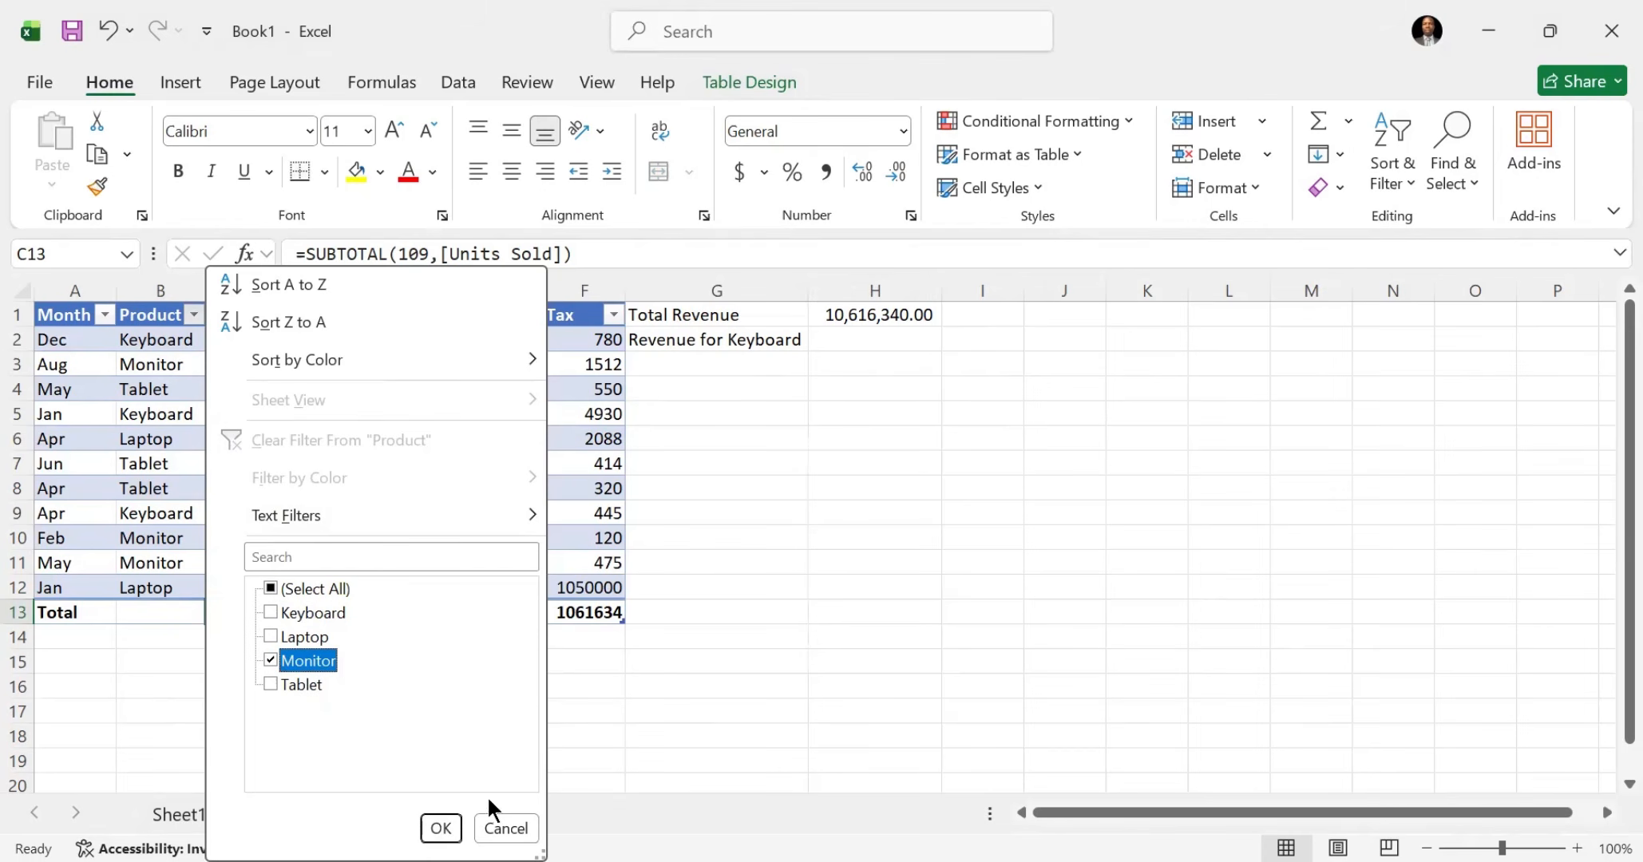
left_click(448, 826)
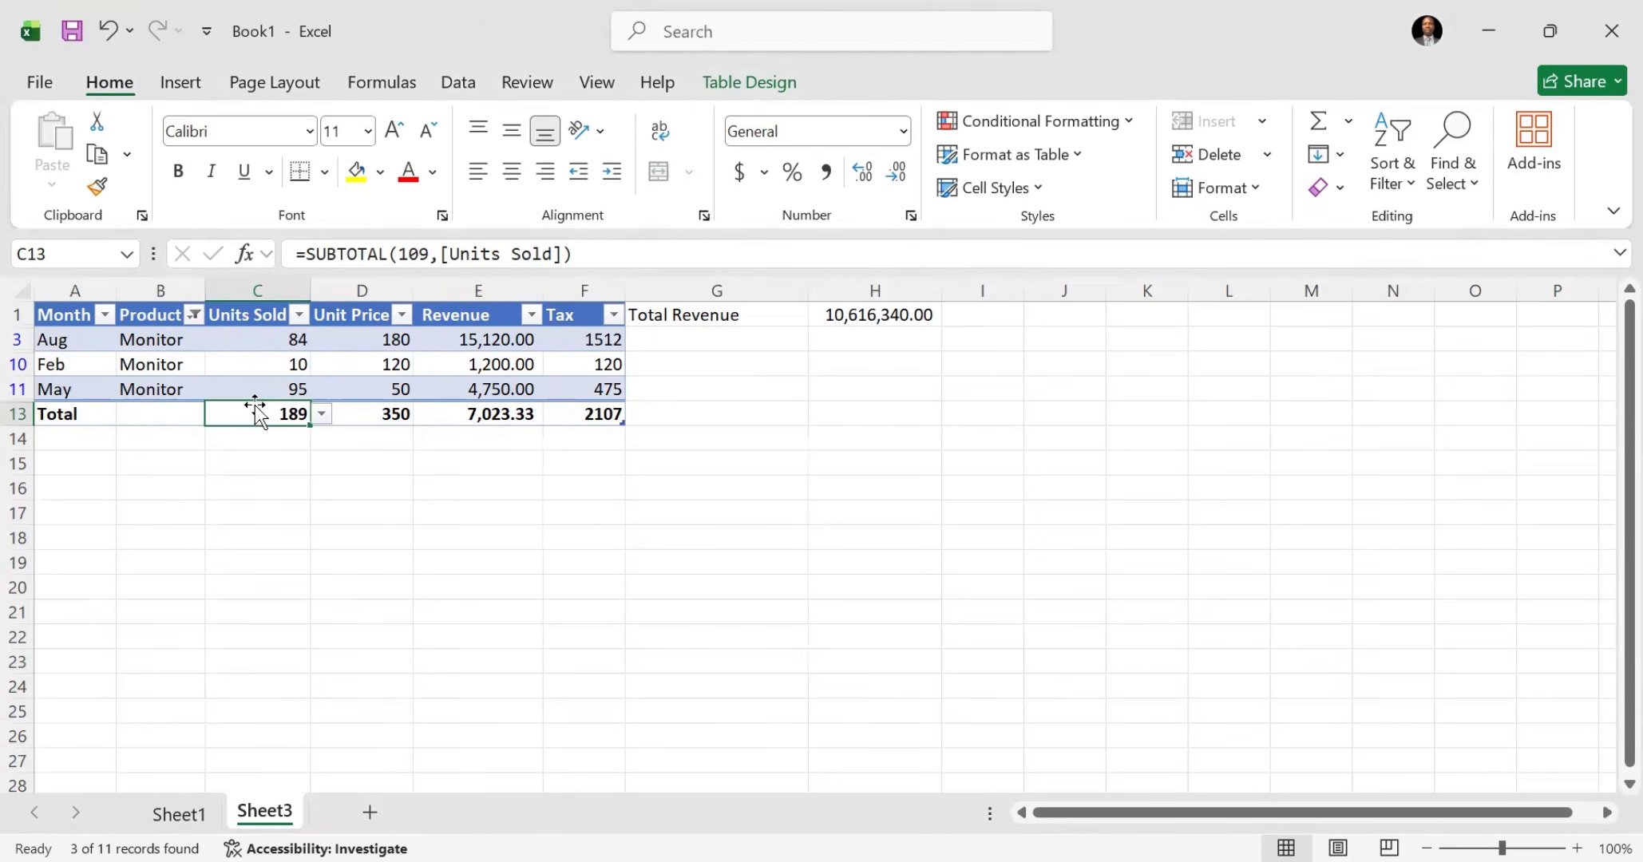
left_click(374, 414)
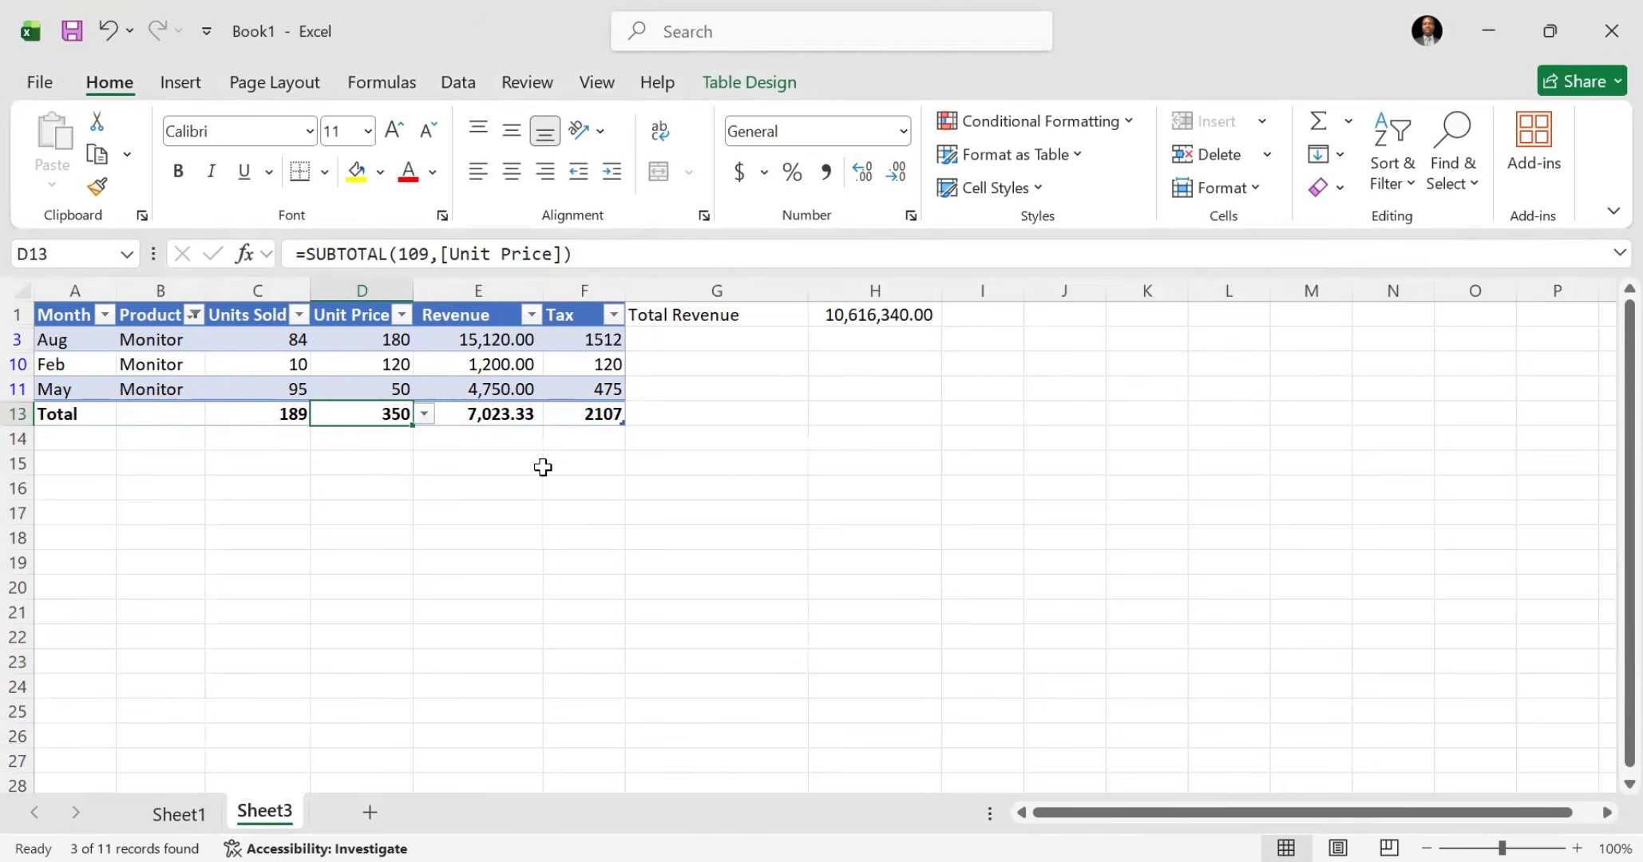
left_click(518, 415)
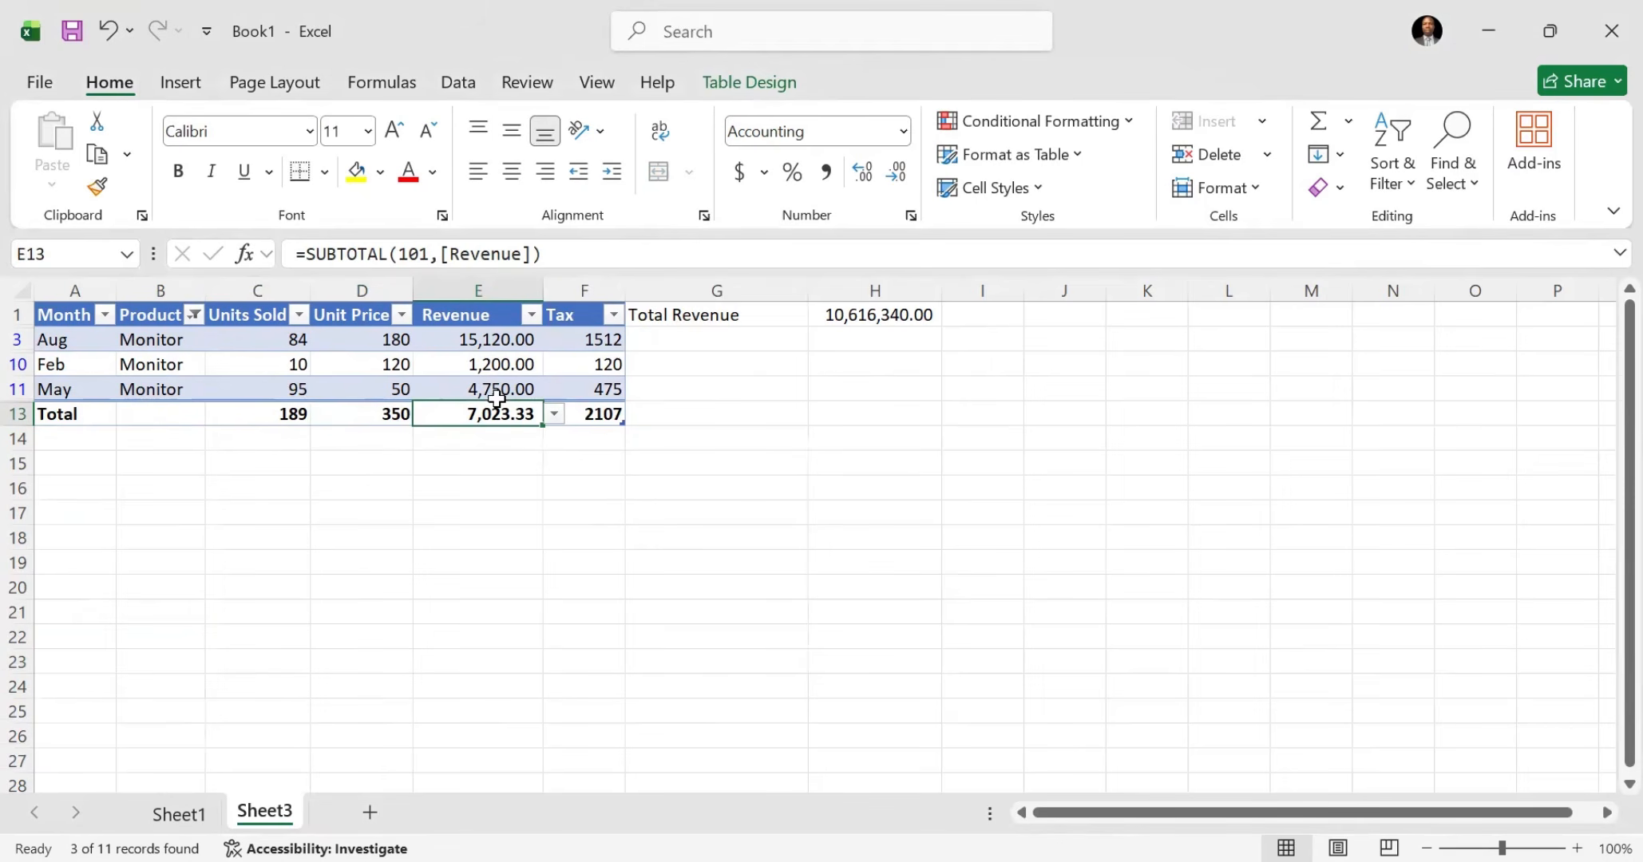
Step: Check the Revenue for Keyboard label on Sheet1, and filter the Sheet3 table's Product column to Keyboard only
left_click(192, 815)
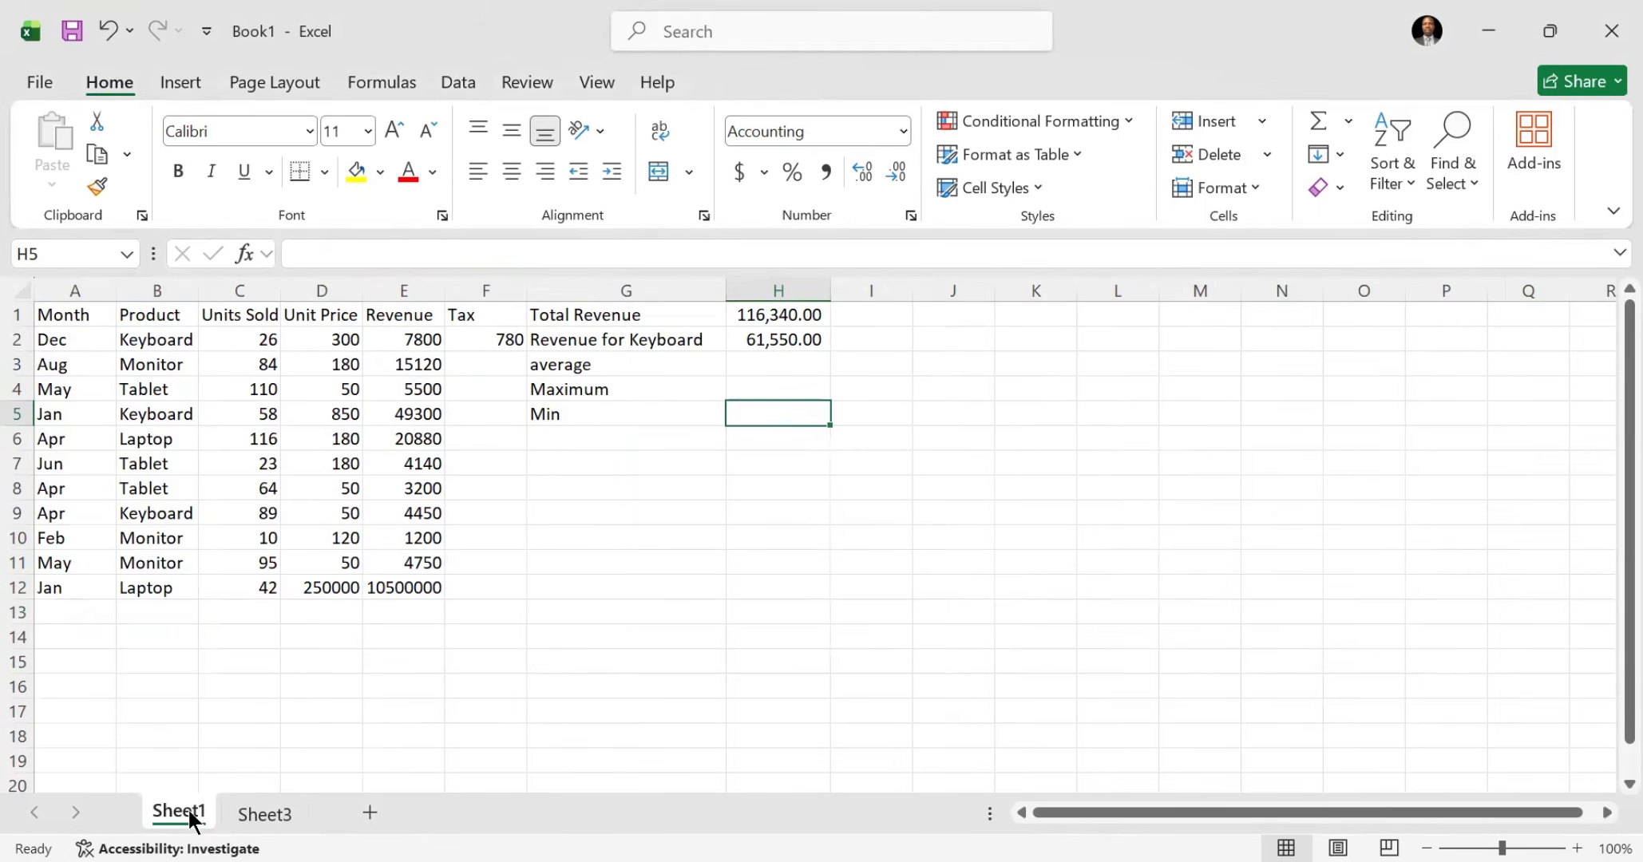
left_click(624, 343)
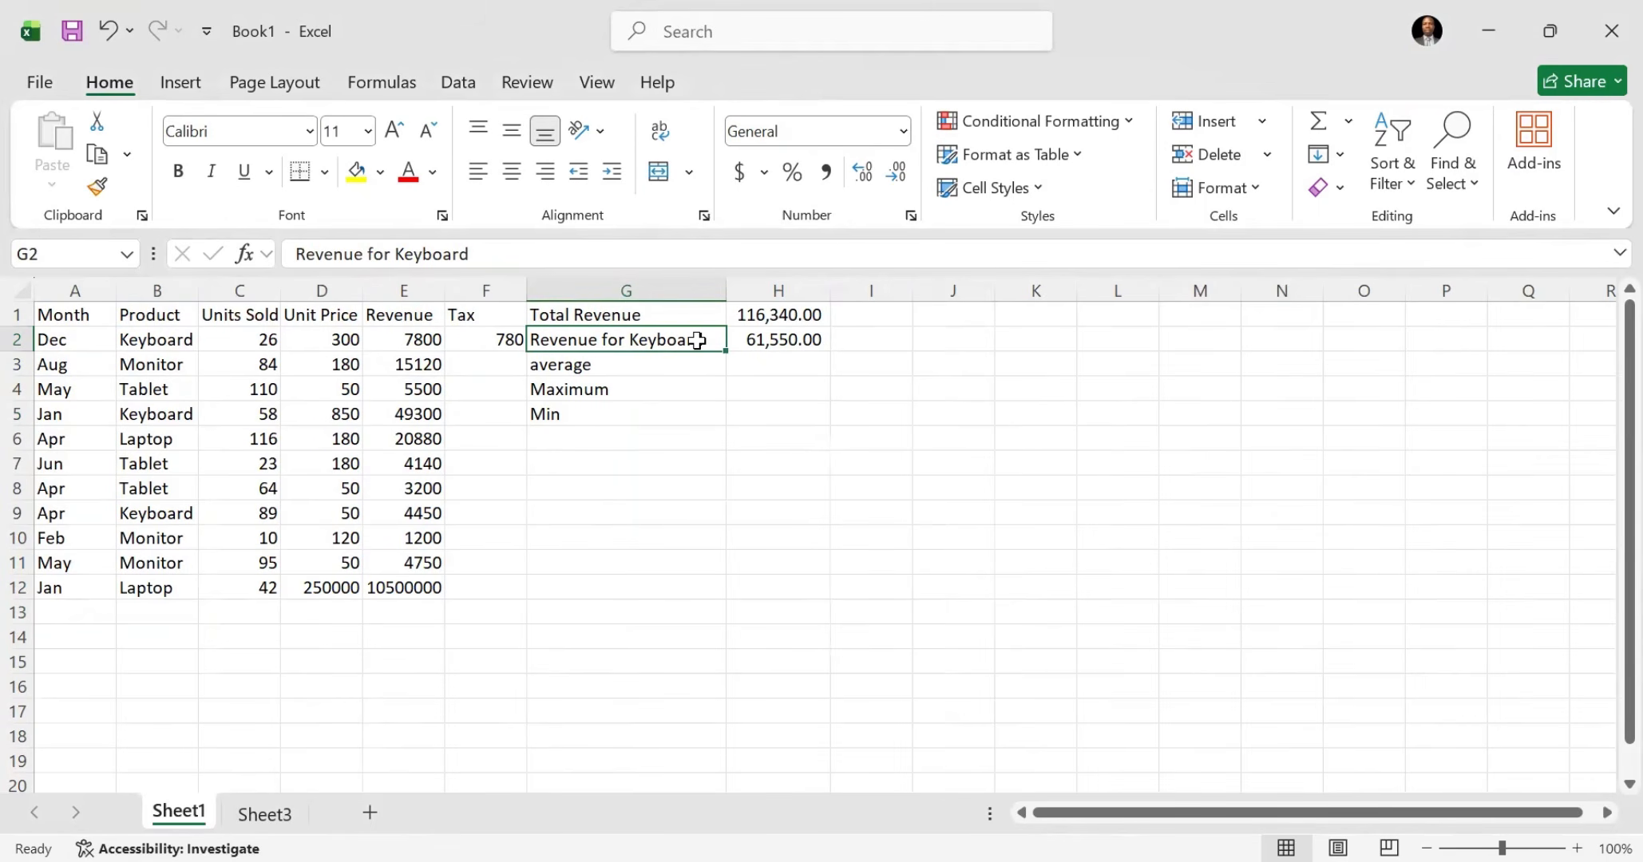
left_click(257, 814)
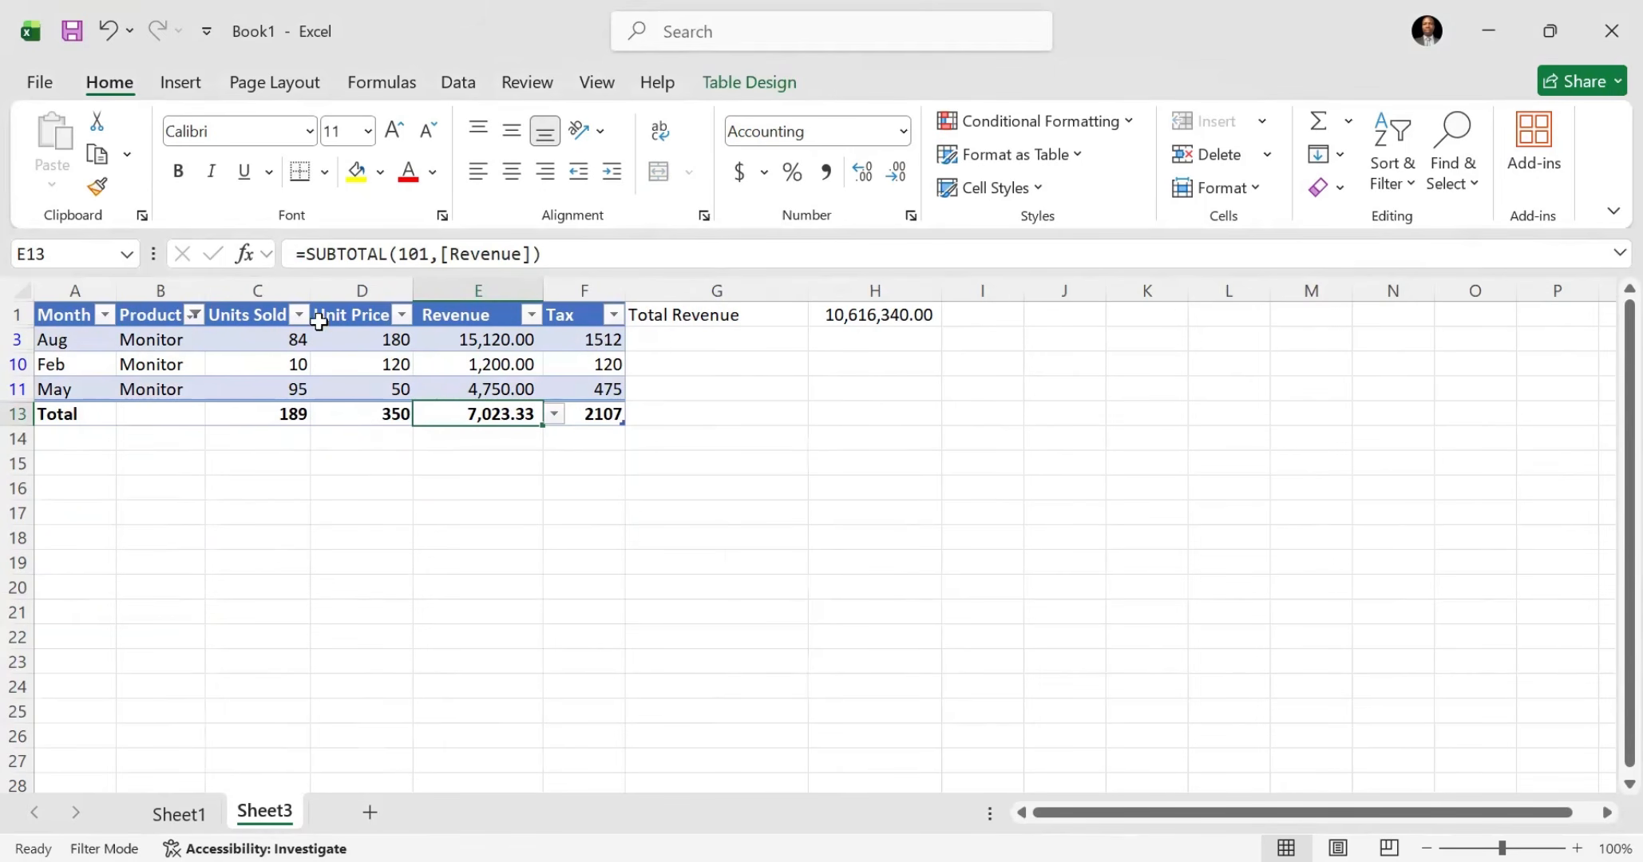
left_click(194, 315)
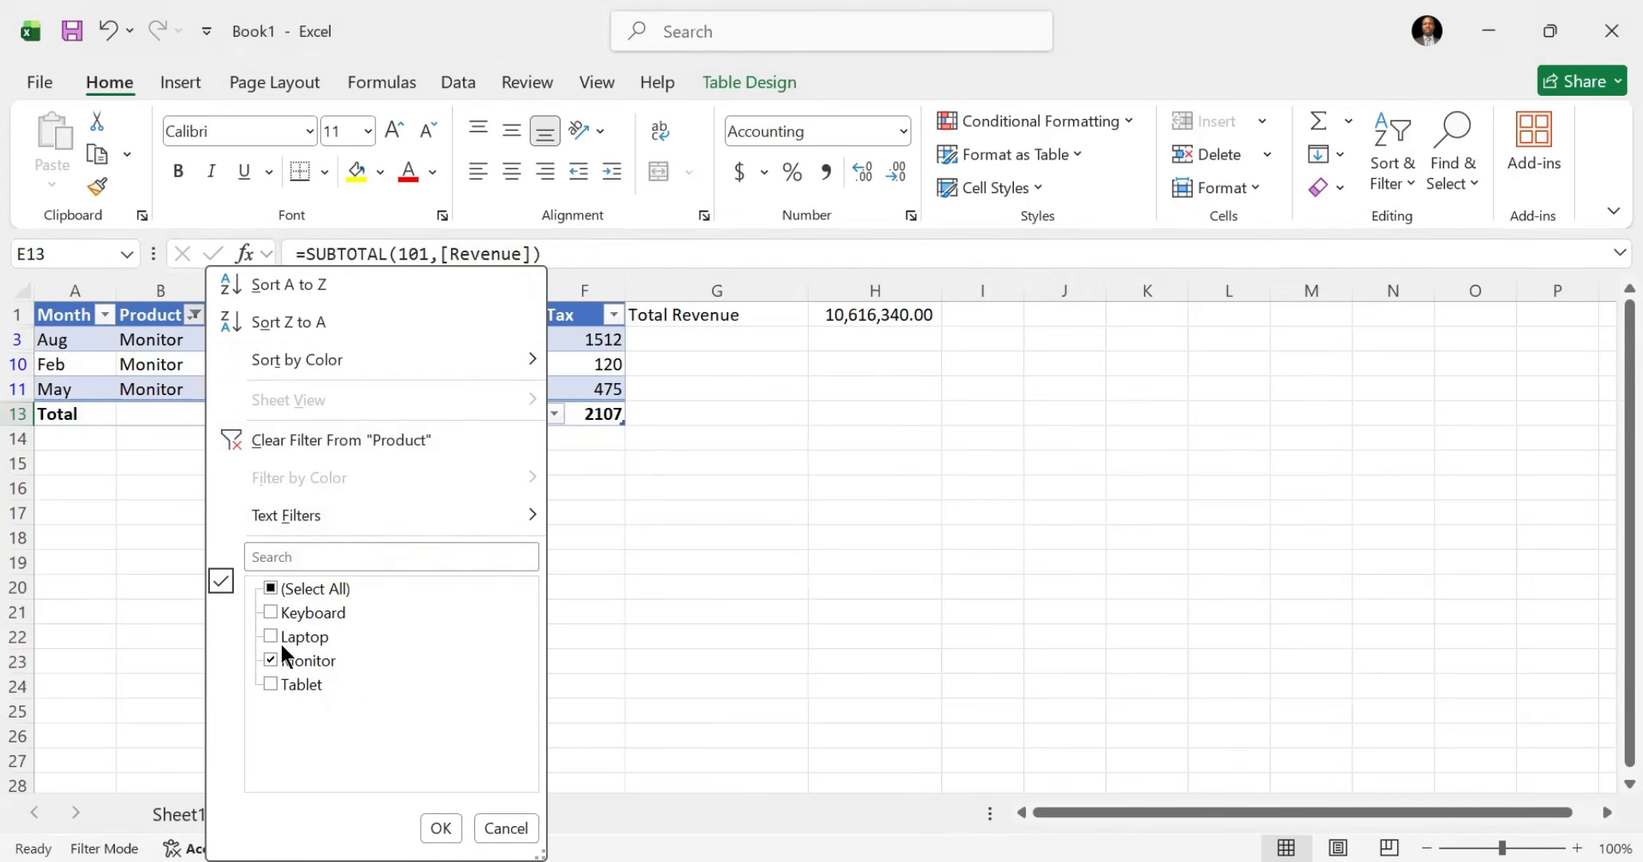
left_click(271, 613)
left_click(274, 662)
left_click(444, 832)
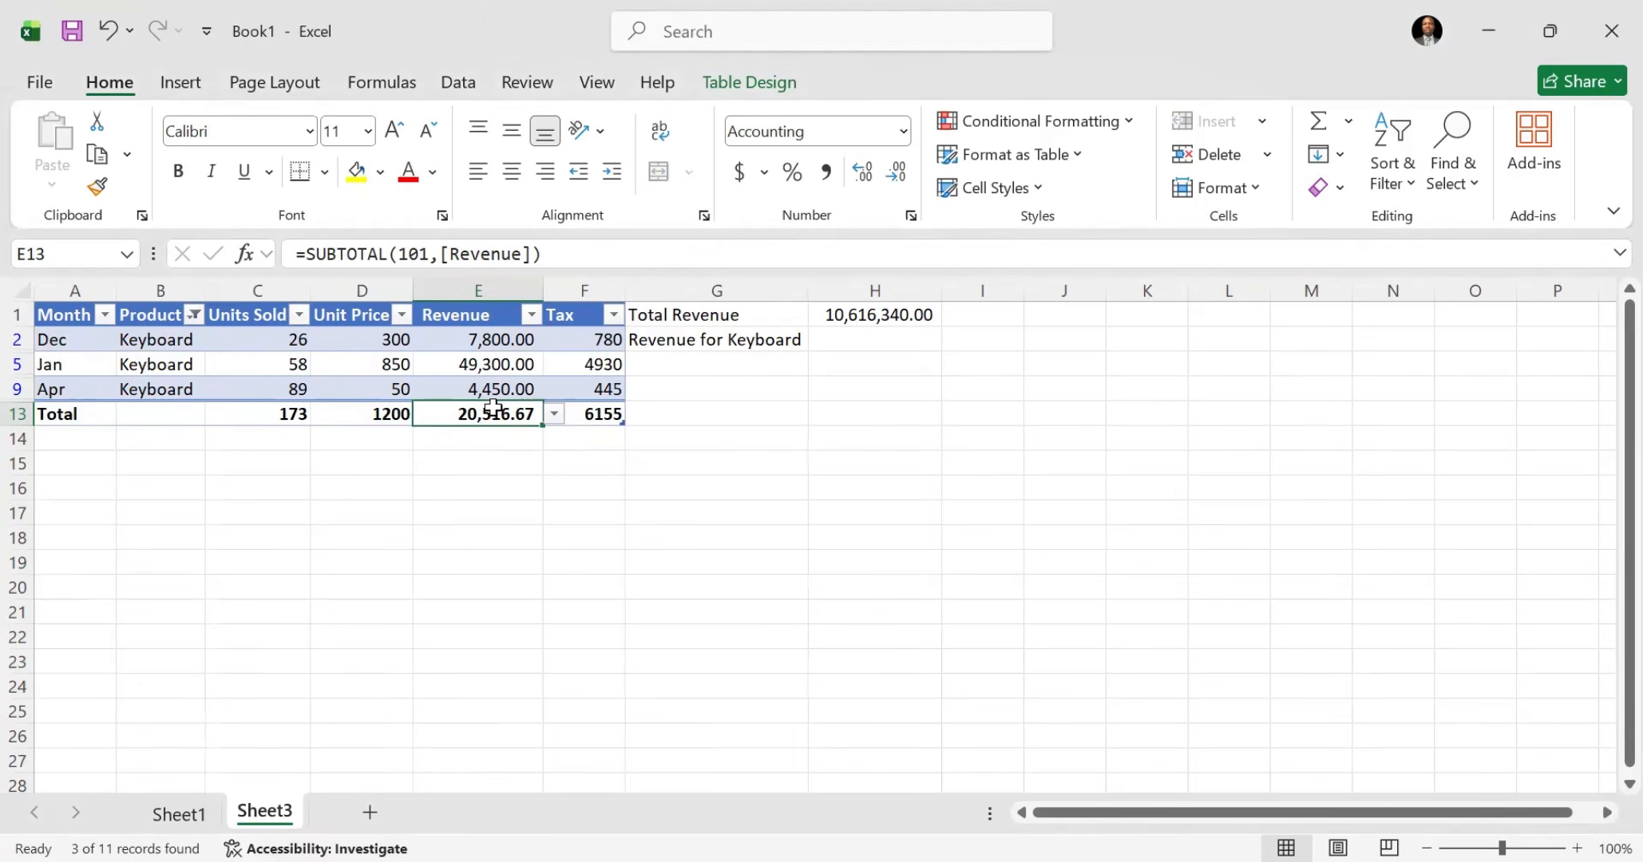
Step: Set the Revenue summary in the Sheet3 table's total row, cell E13, to Sum, and compare it with Revenue for Keyboard on Sheet1
left_click(174, 813)
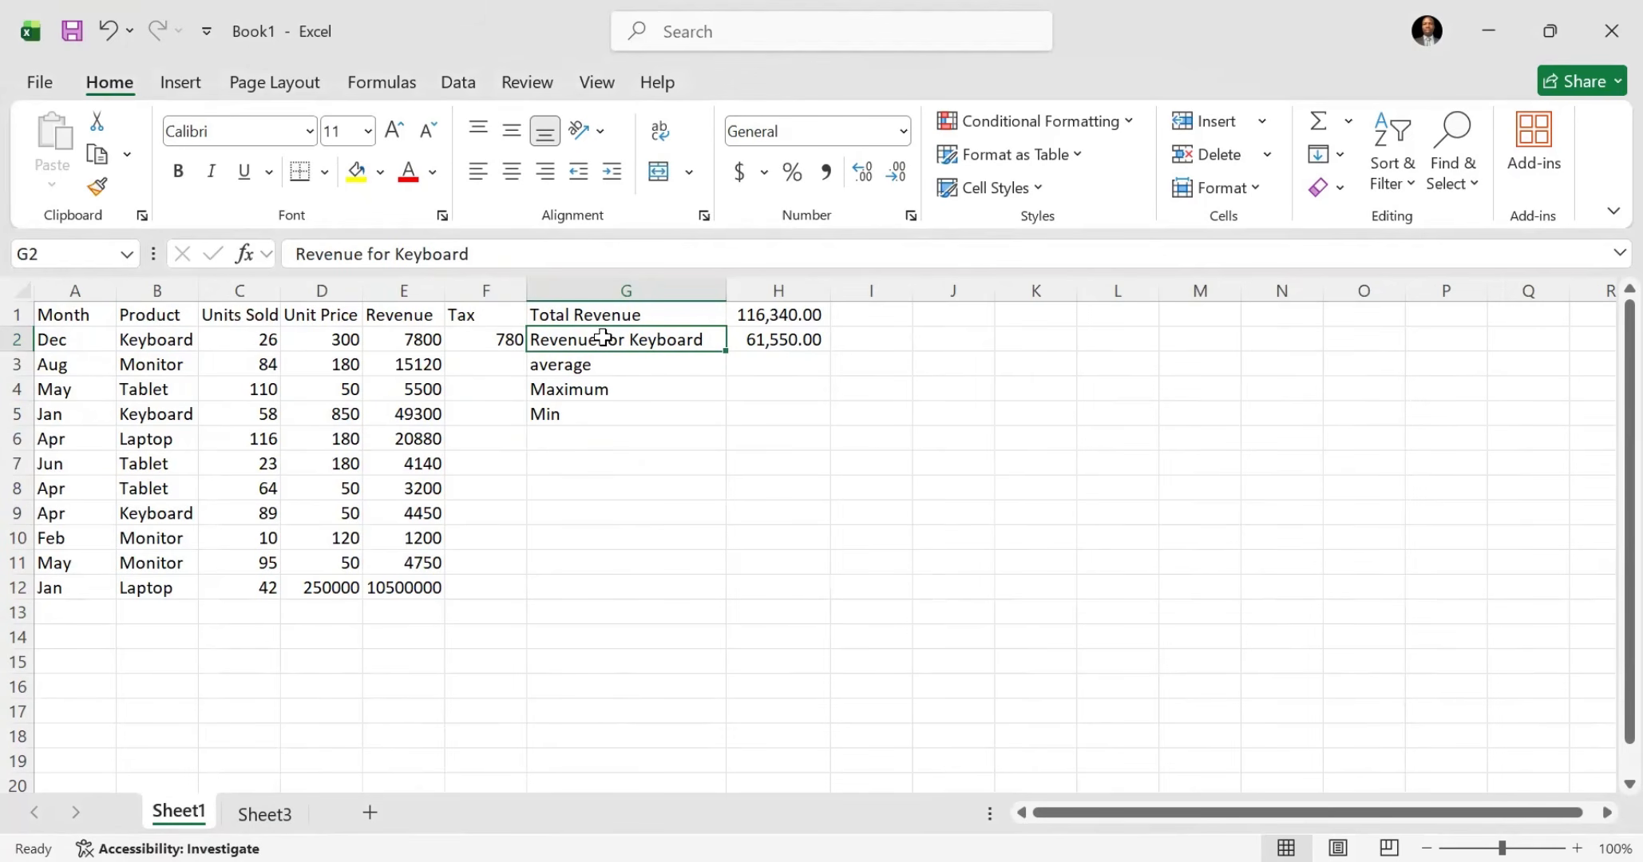
left_click(737, 339)
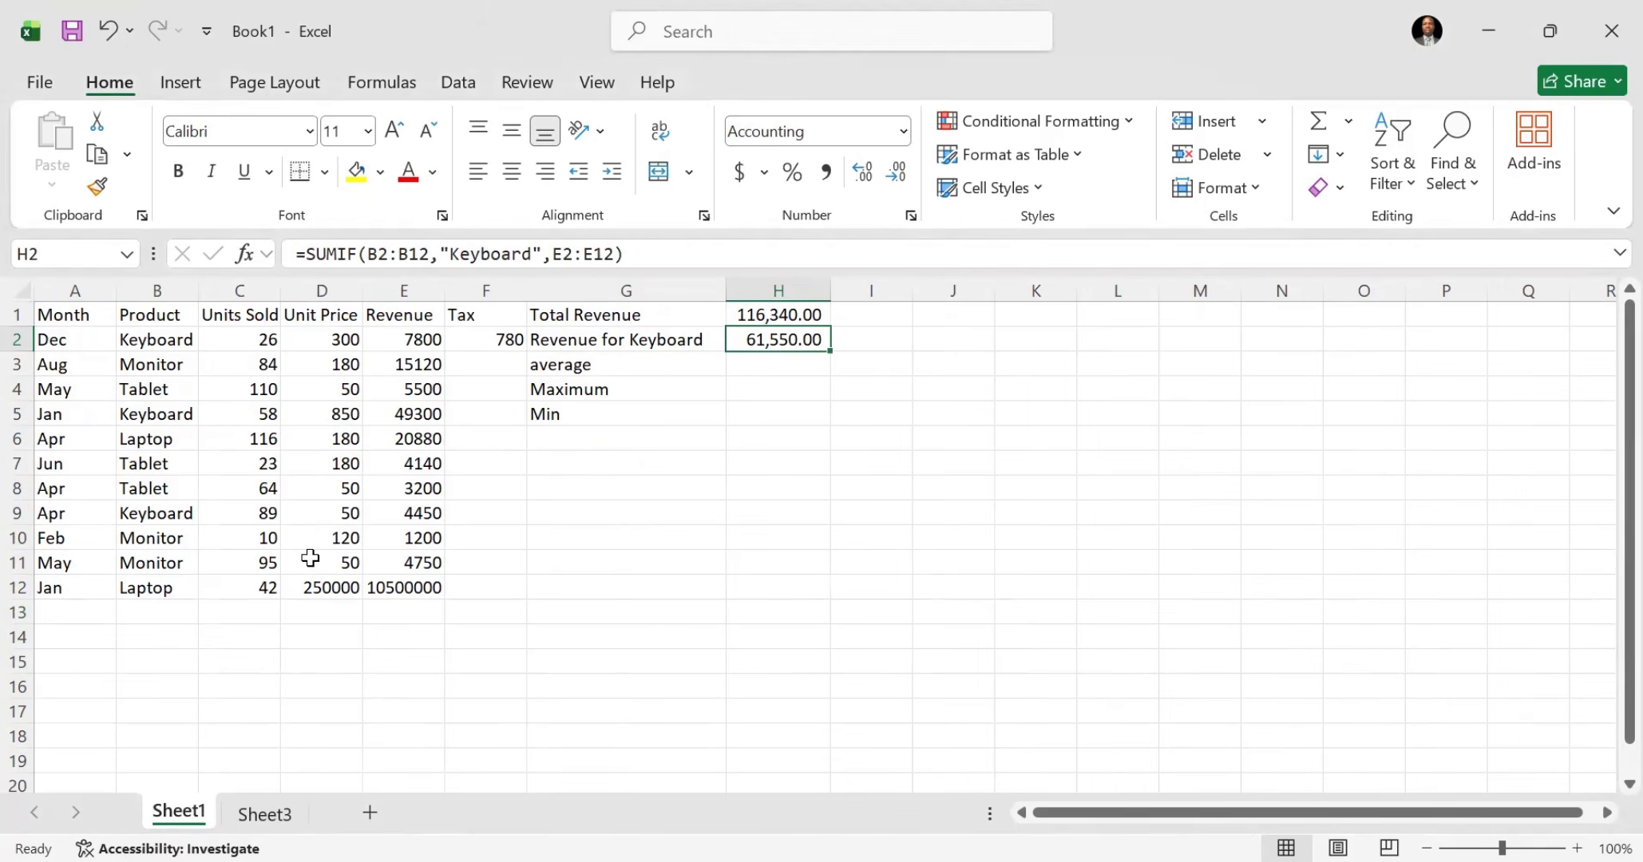
left_click(266, 814)
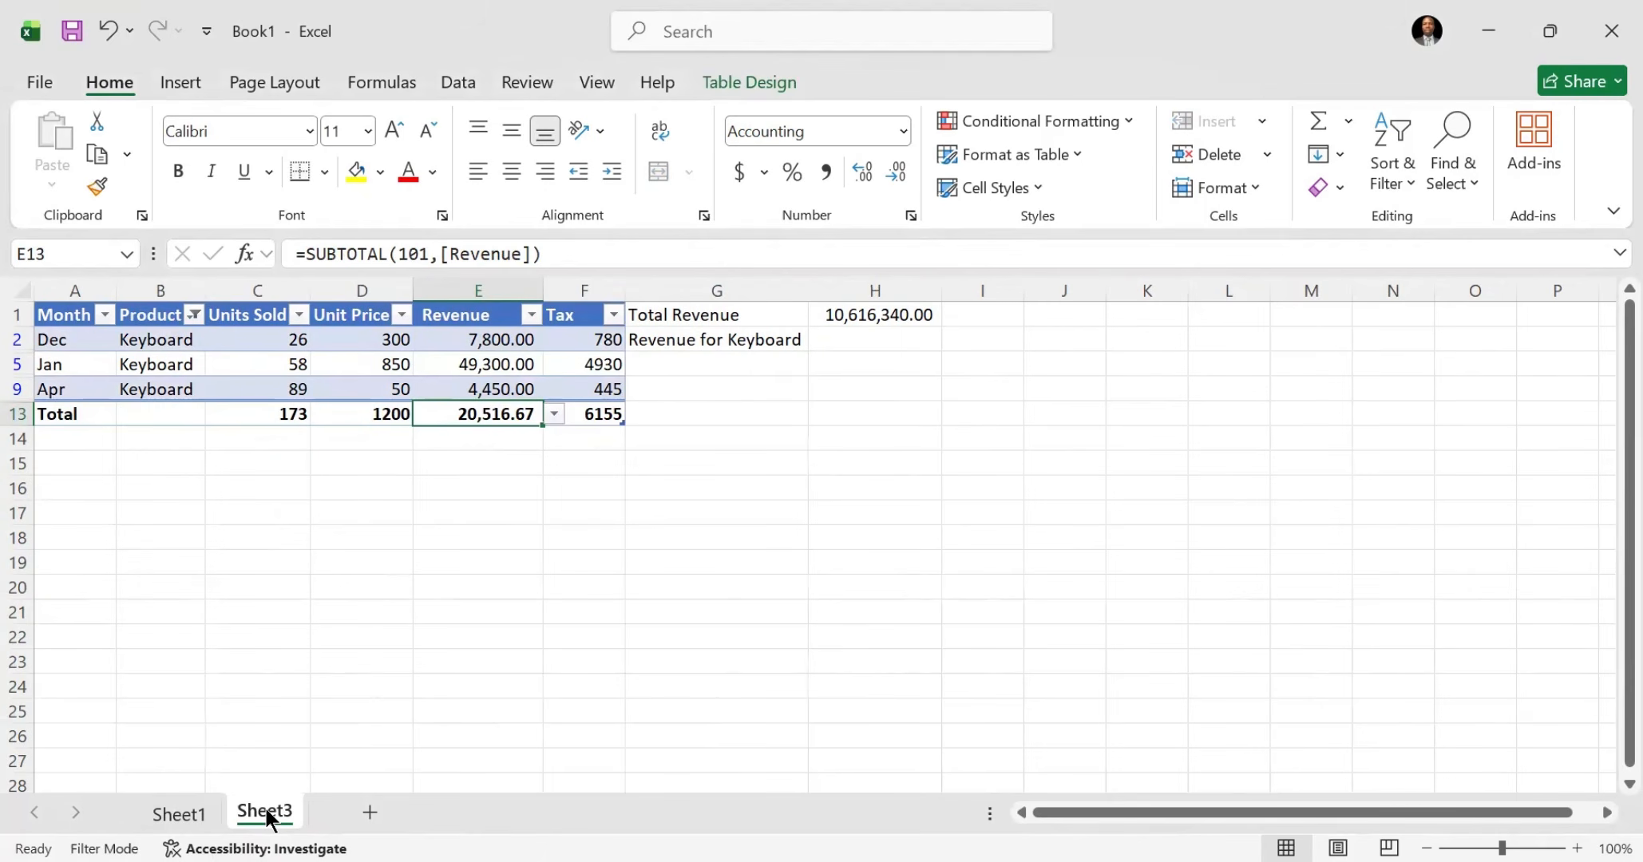
left_click(200, 814)
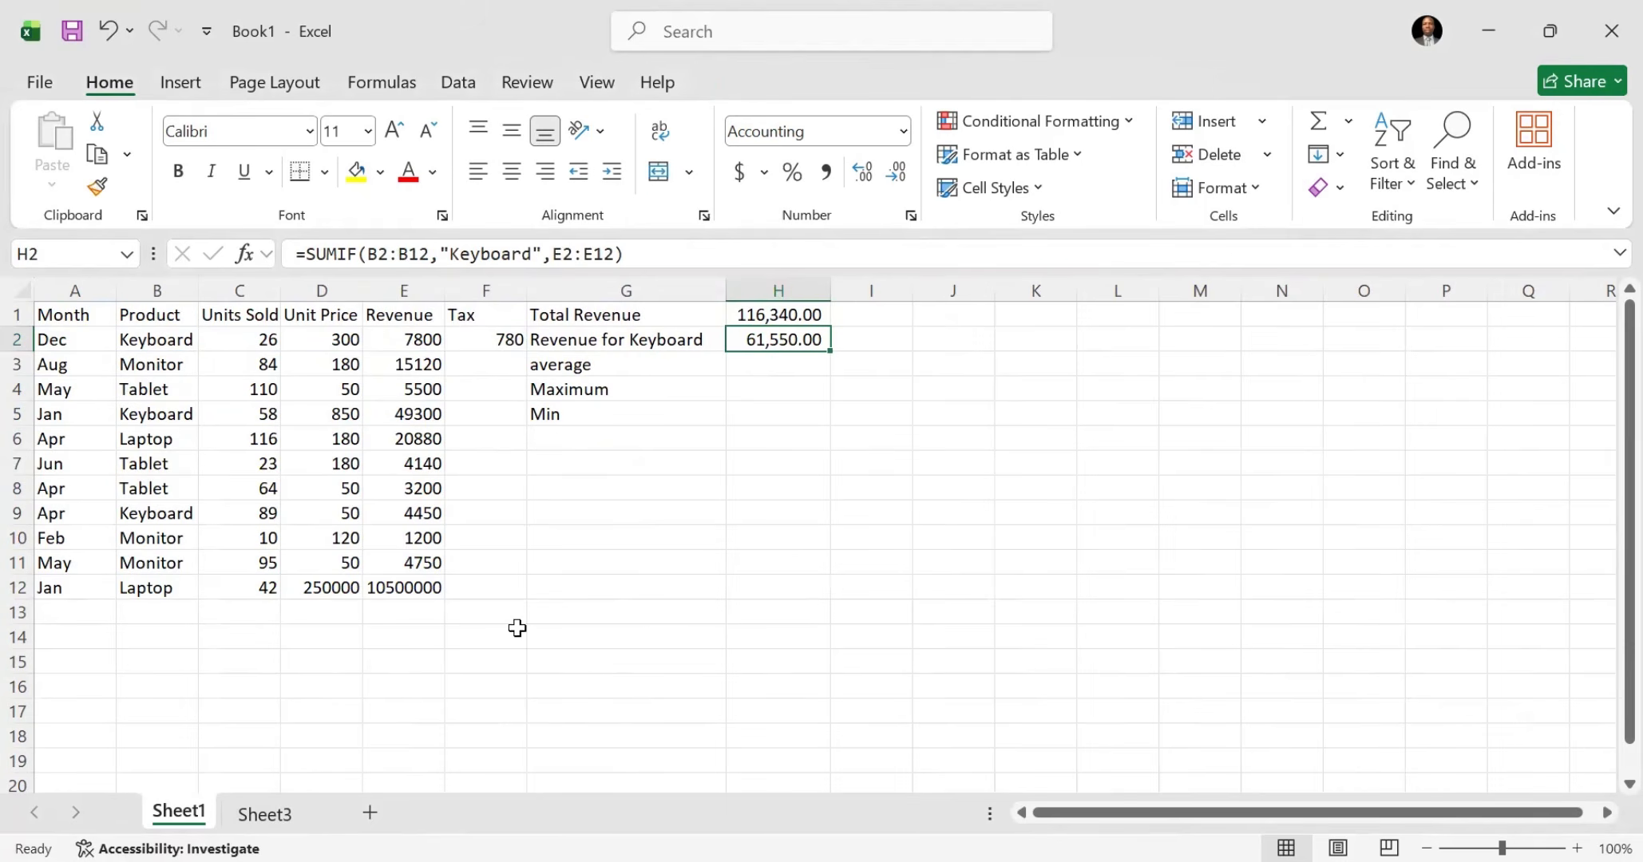
left_click(266, 814)
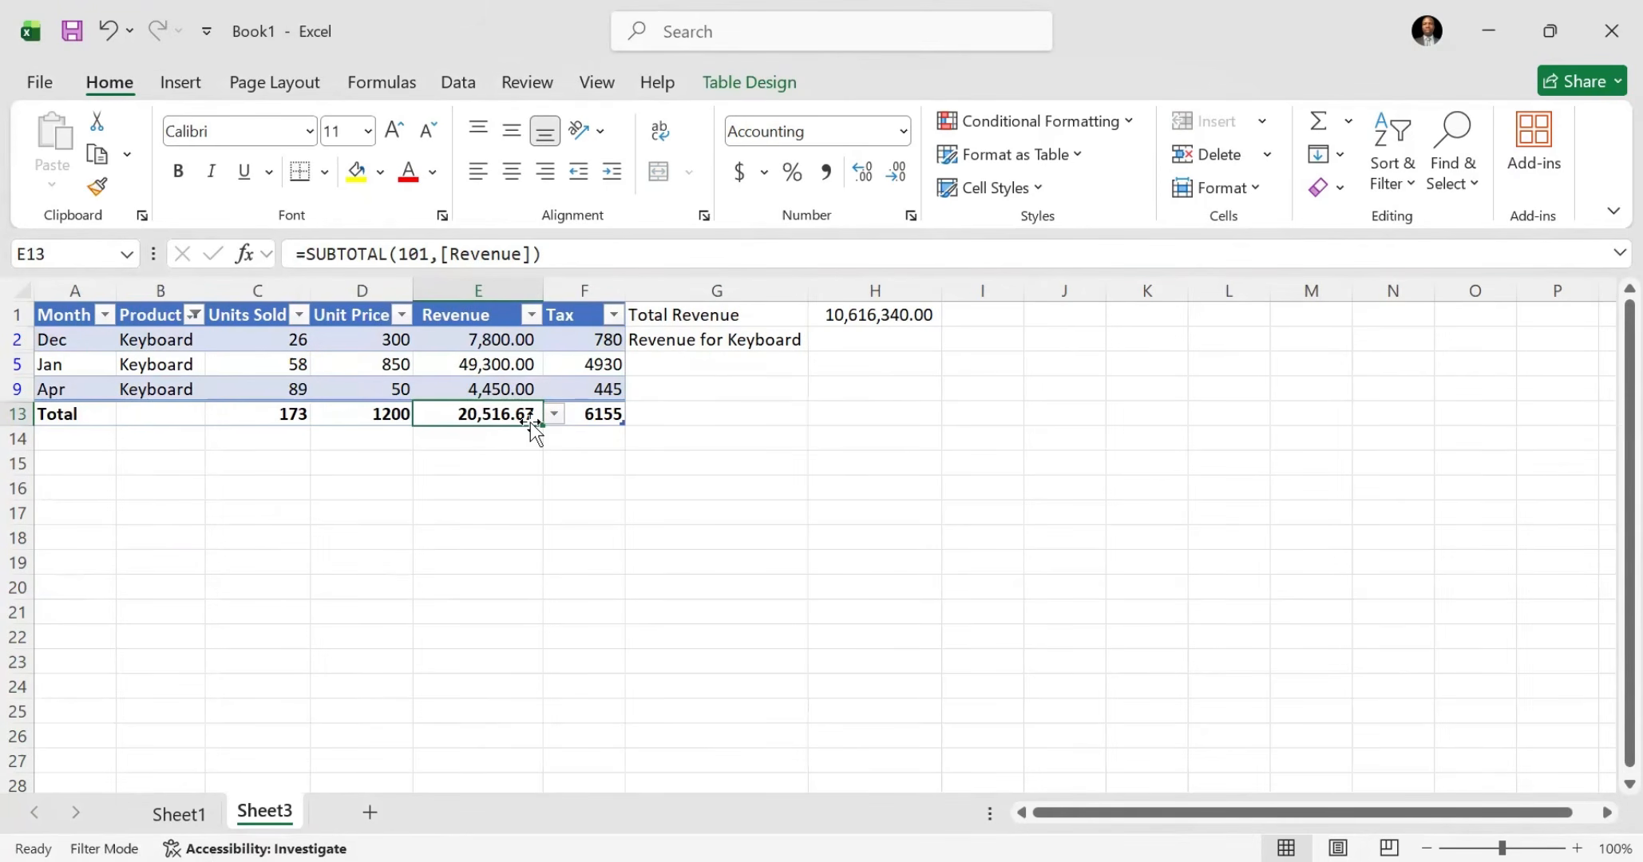
left_click(555, 417)
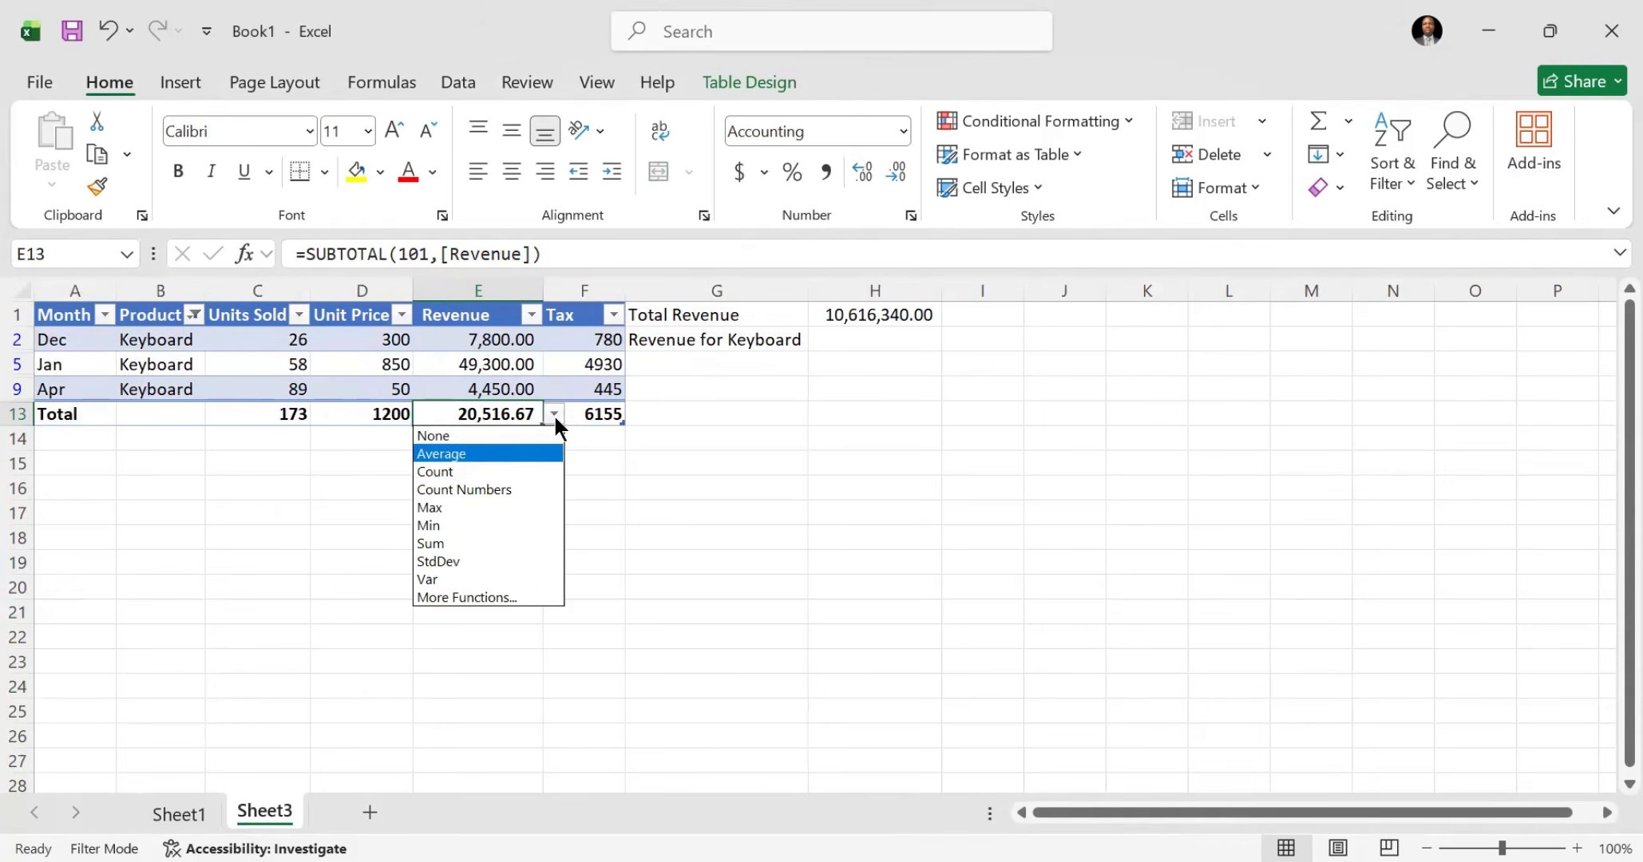
left_click(487, 544)
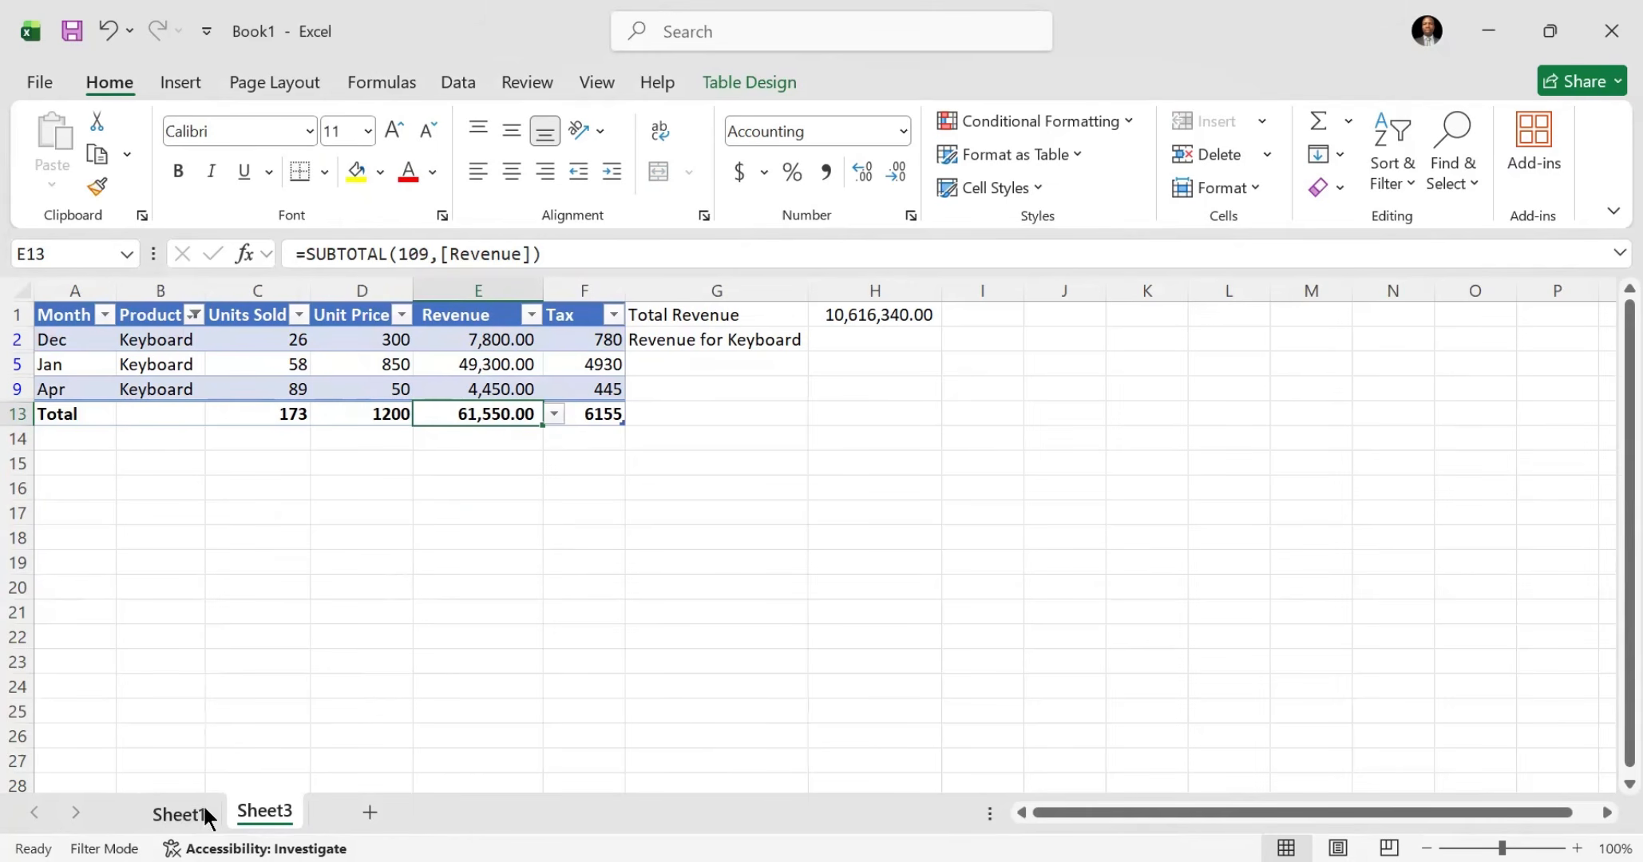
left_click(182, 820)
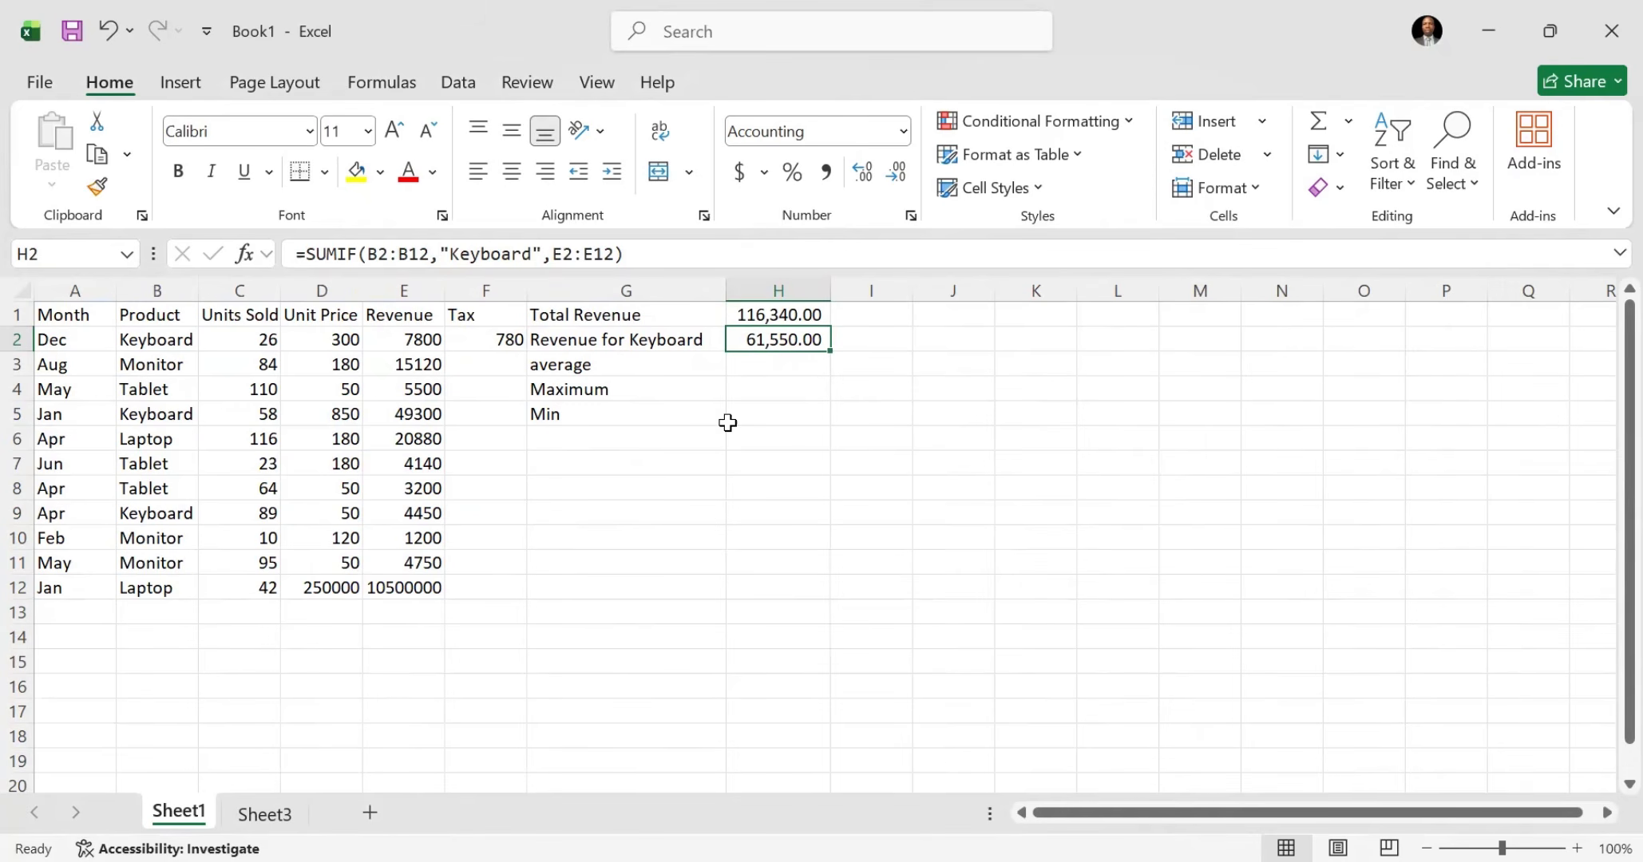
left_click(650, 348)
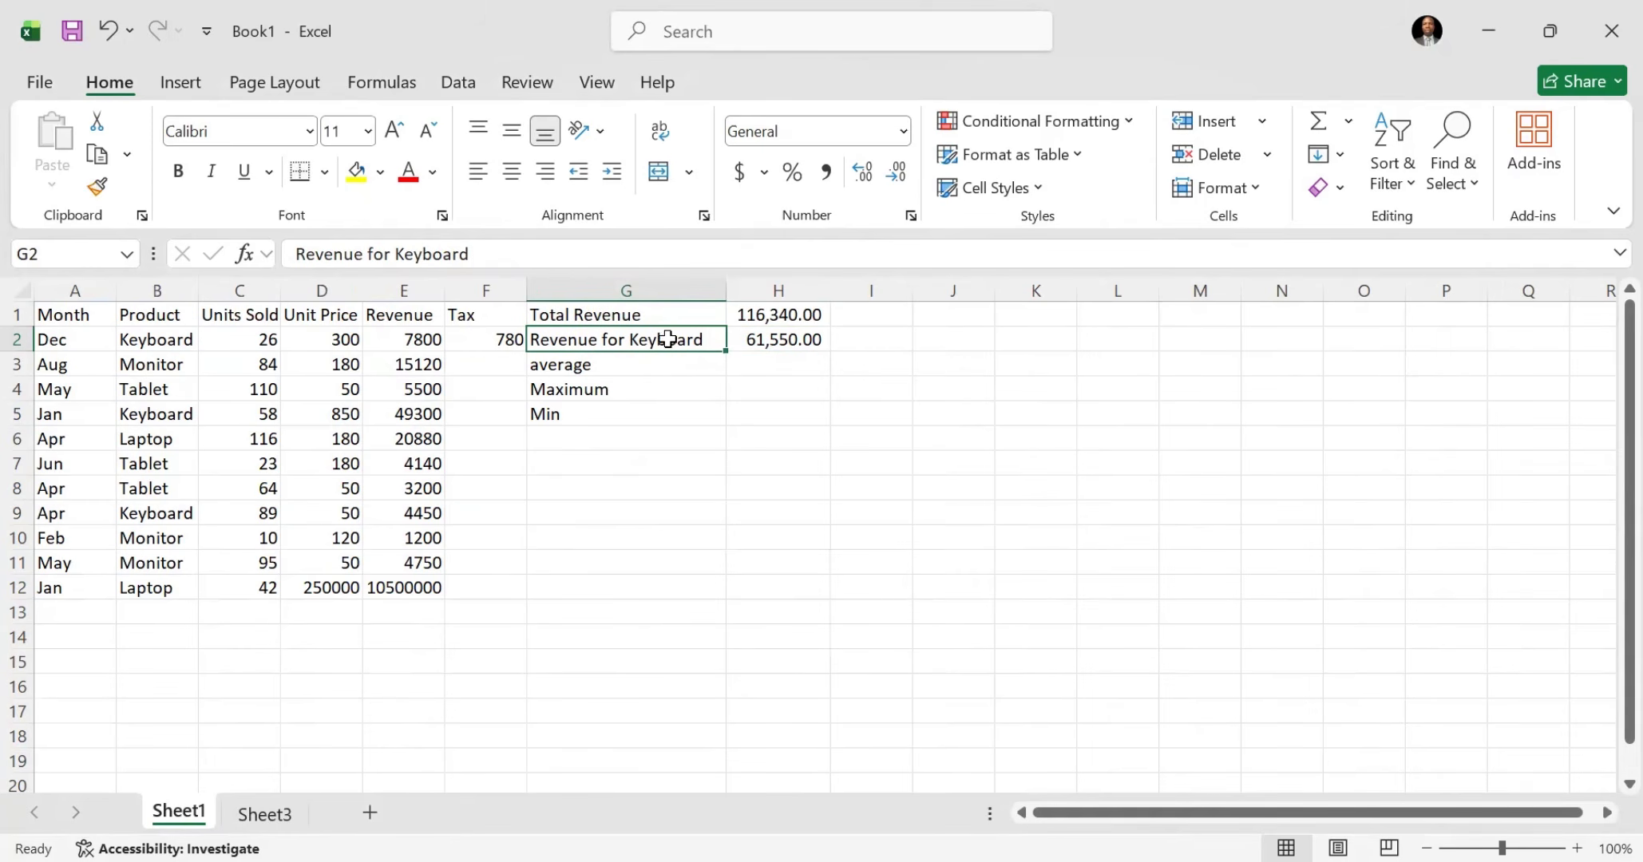